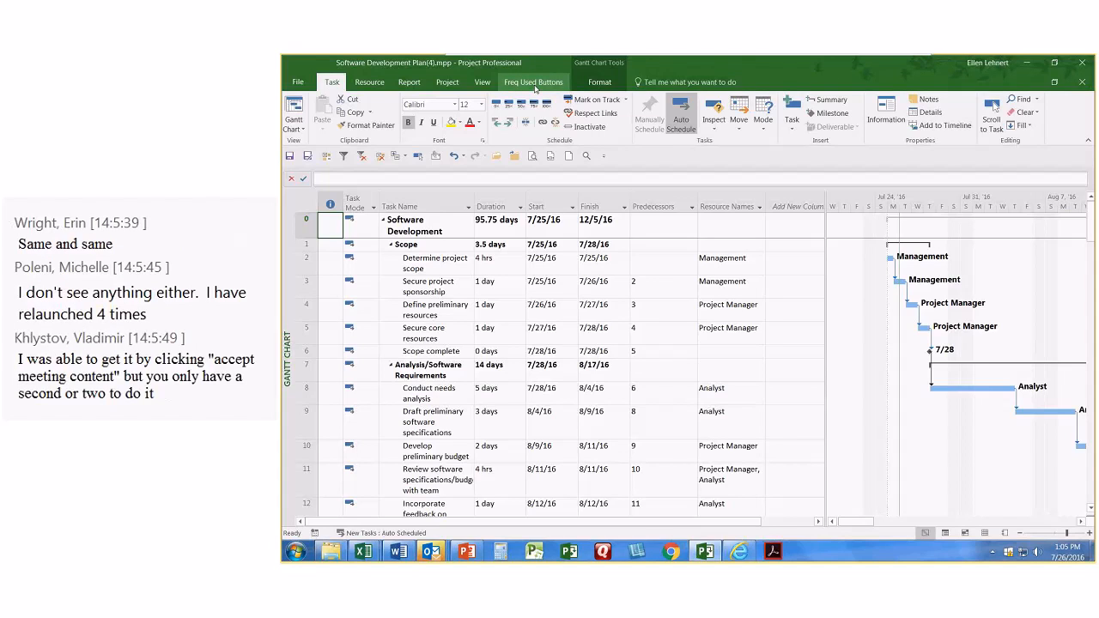
{"action": "left_click", "coordinate": [534, 82]}
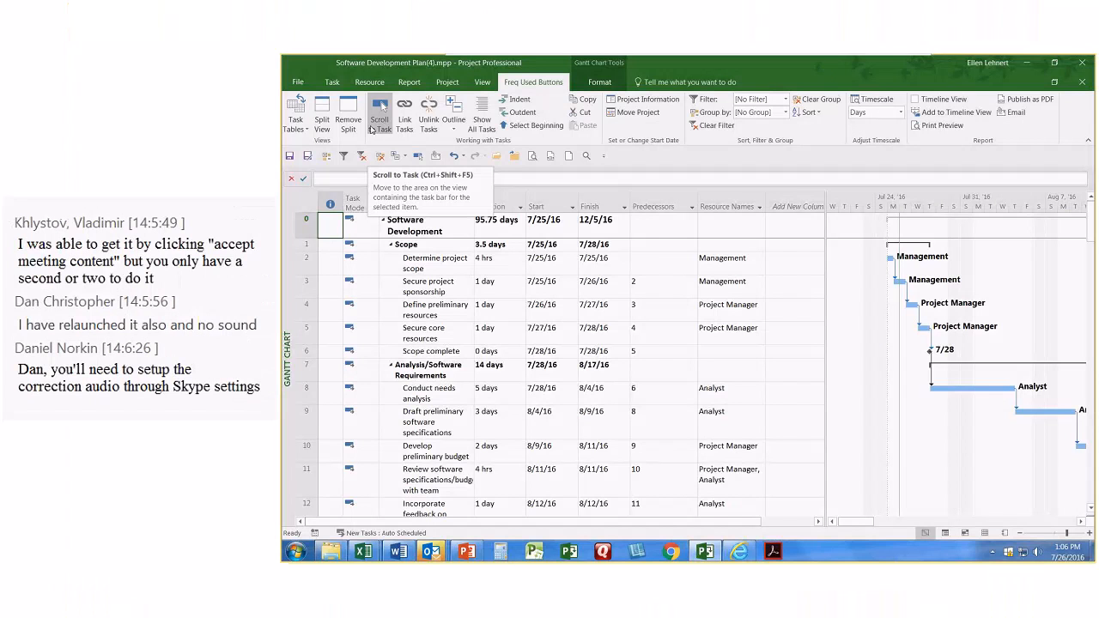
{"action": "left_click", "coordinate": [331, 82]}
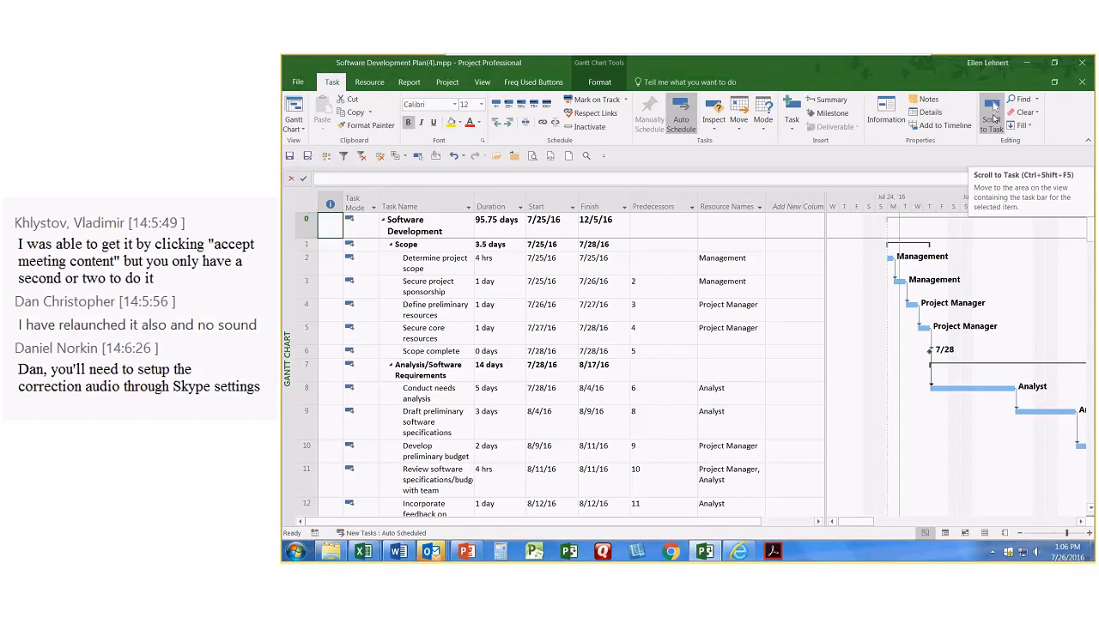
{"action": "left_click", "coordinate": [409, 81]}
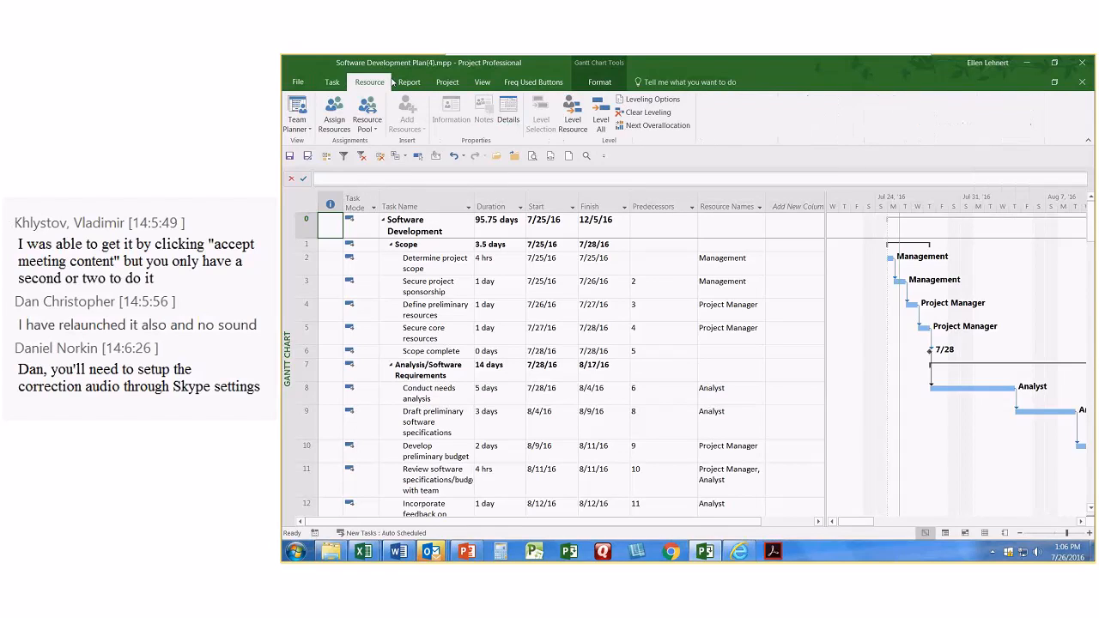
{"action": "left_click", "coordinate": [457, 82]}
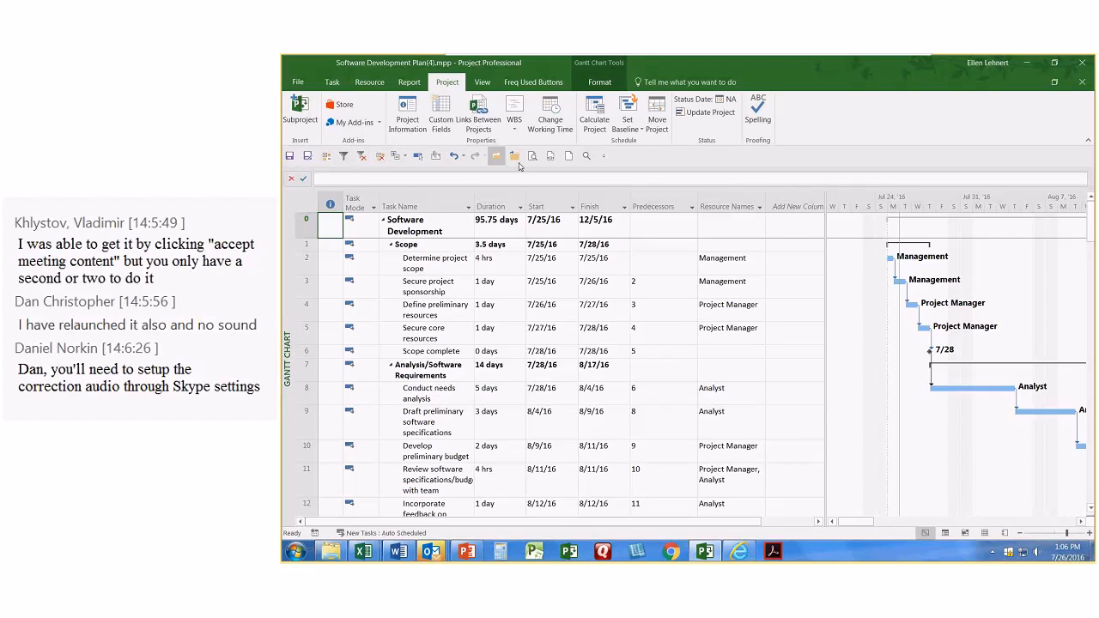
- Show the Quick Access Toolbar above the ribbon, then restore the project window to a smaller size and widen it
{"action": "left_click", "coordinate": [602, 157]}
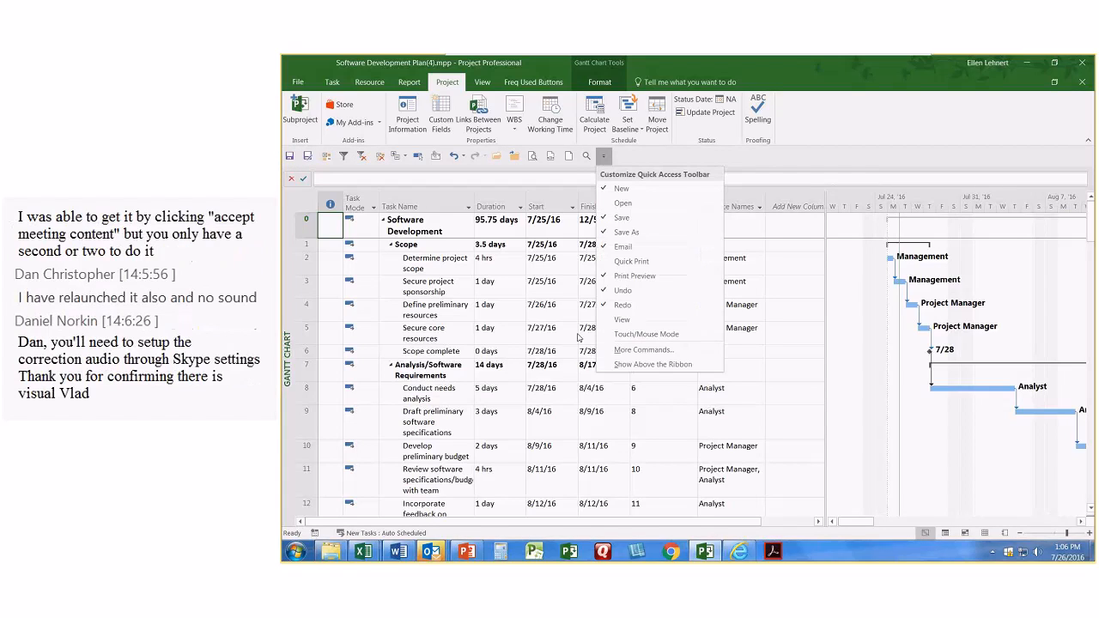
{"action": "left_click", "coordinate": [653, 364]}
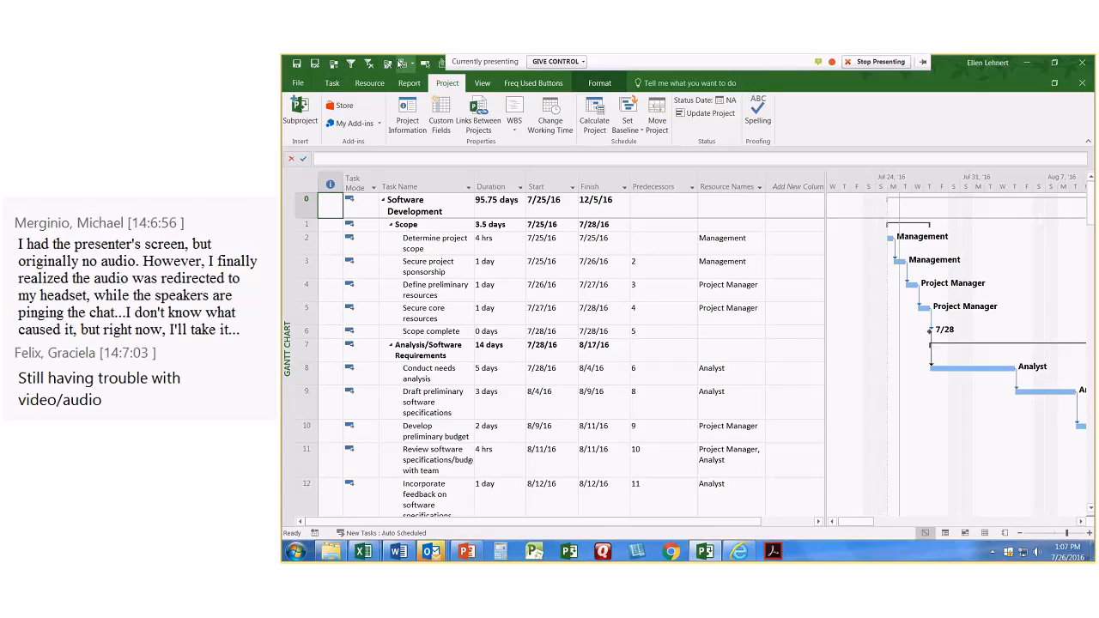
{"action": "left_click", "coordinate": [1055, 65]}
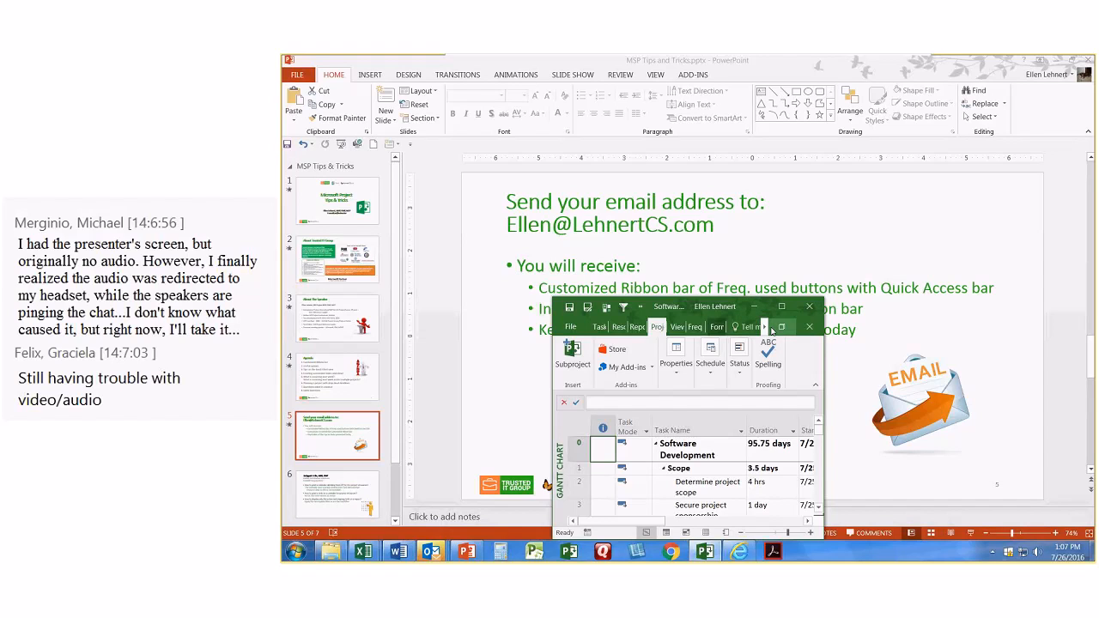
{"action": "left_click", "coordinate": [781, 307]}
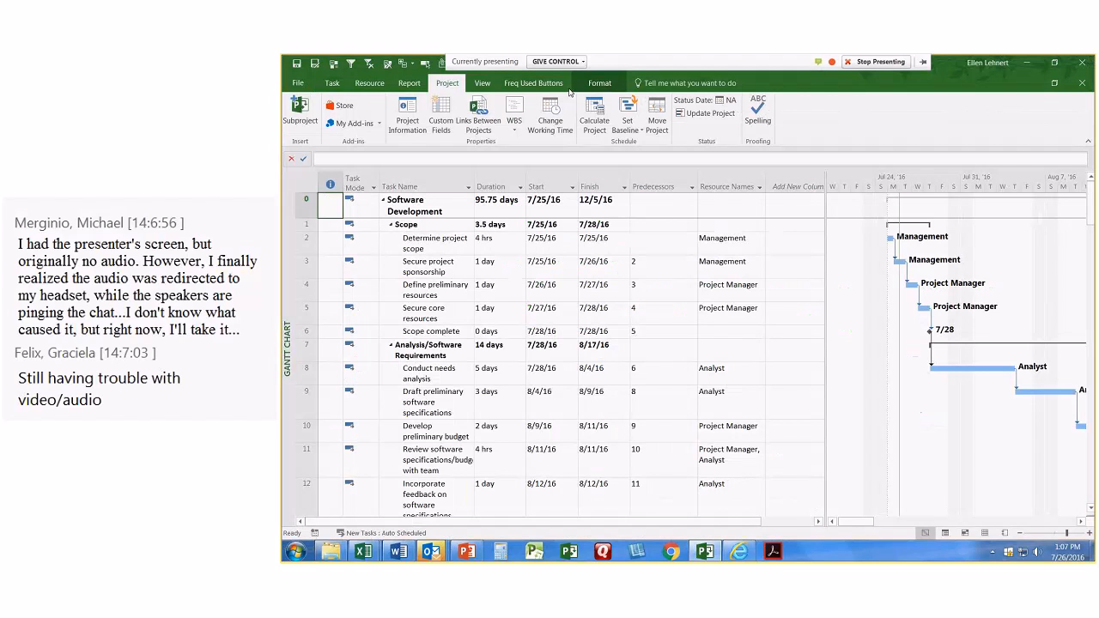
{"action": "left_click", "coordinate": [1055, 63]}
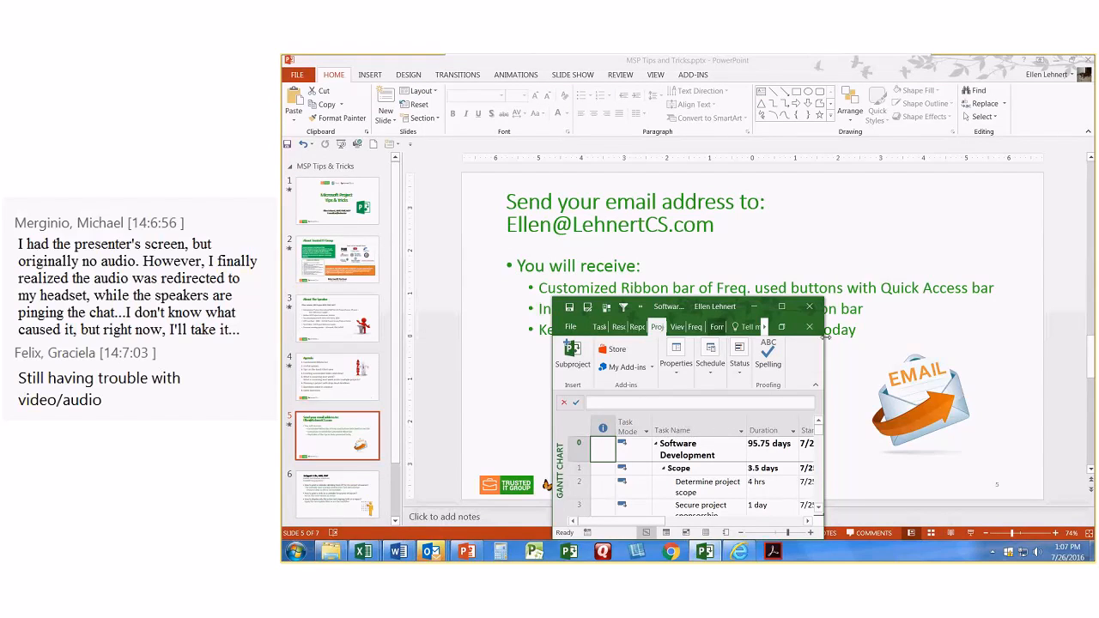
{"action": "left_click_drag", "start_coordinate": [823, 347], "coordinate": [1093, 352]}
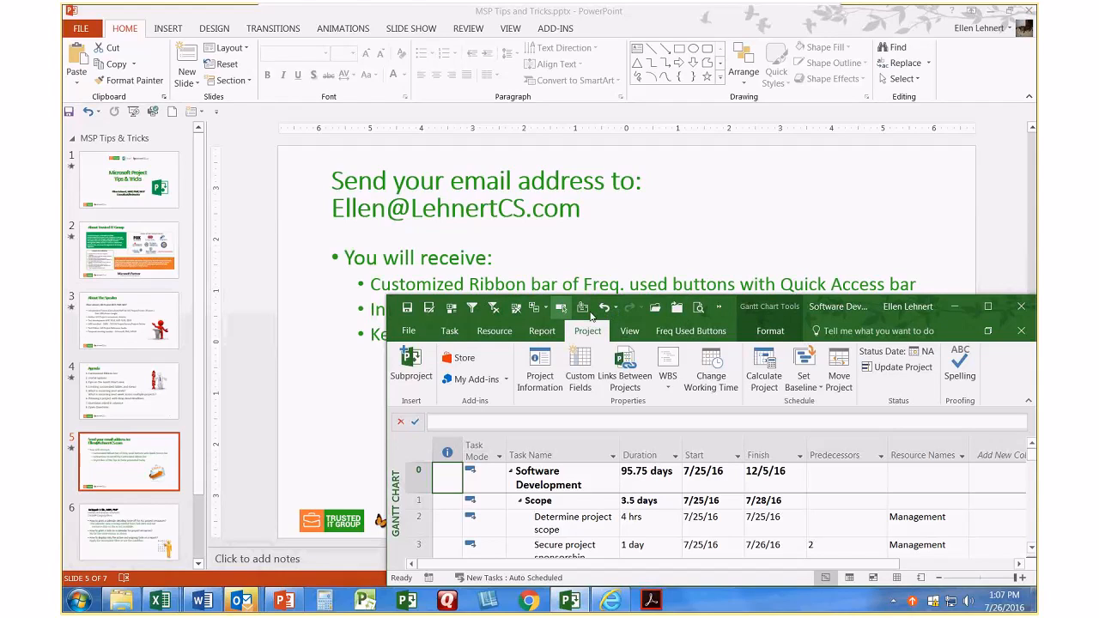
- Show the Quick Access Toolbar below the ribbon again and maximize the project window
{"action": "left_click", "coordinate": [723, 313]}
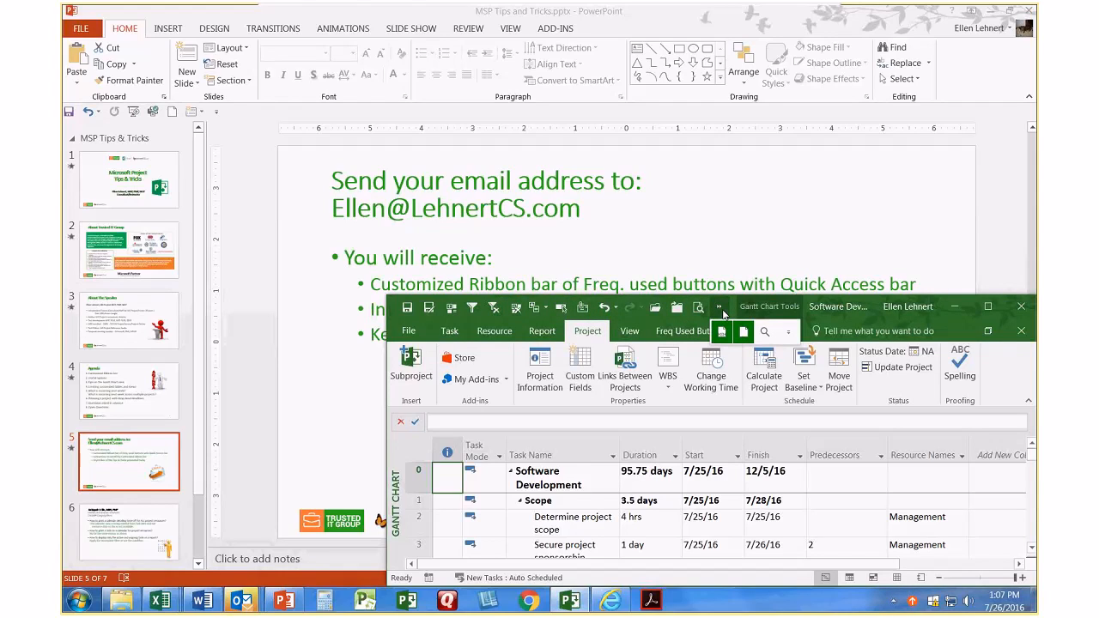
{"action": "left_click", "coordinate": [789, 332]}
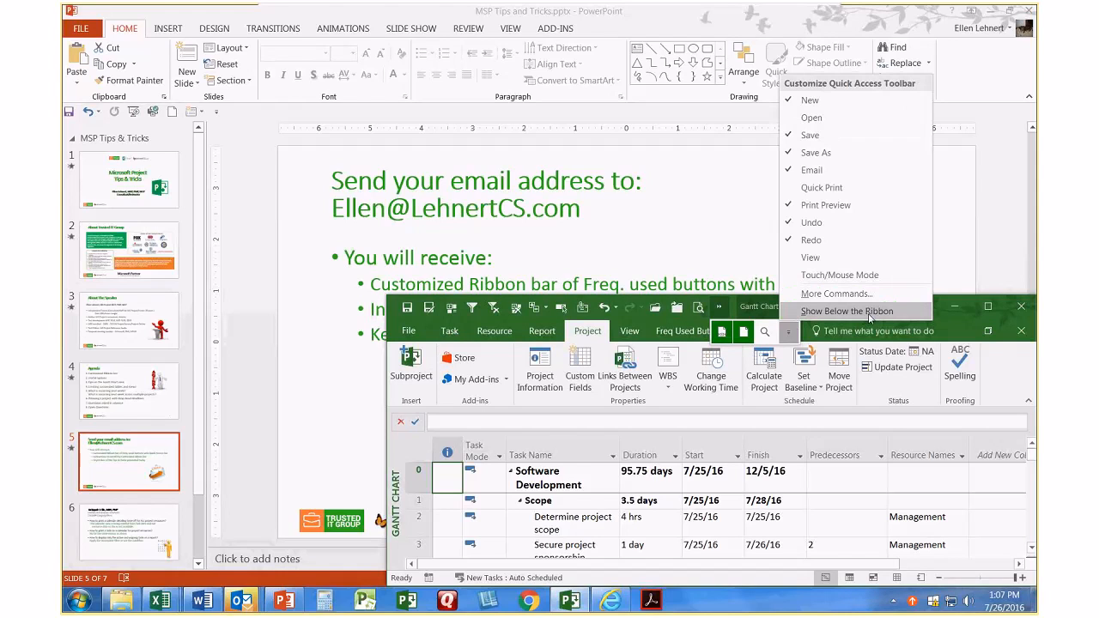
{"action": "left_click", "coordinate": [871, 312]}
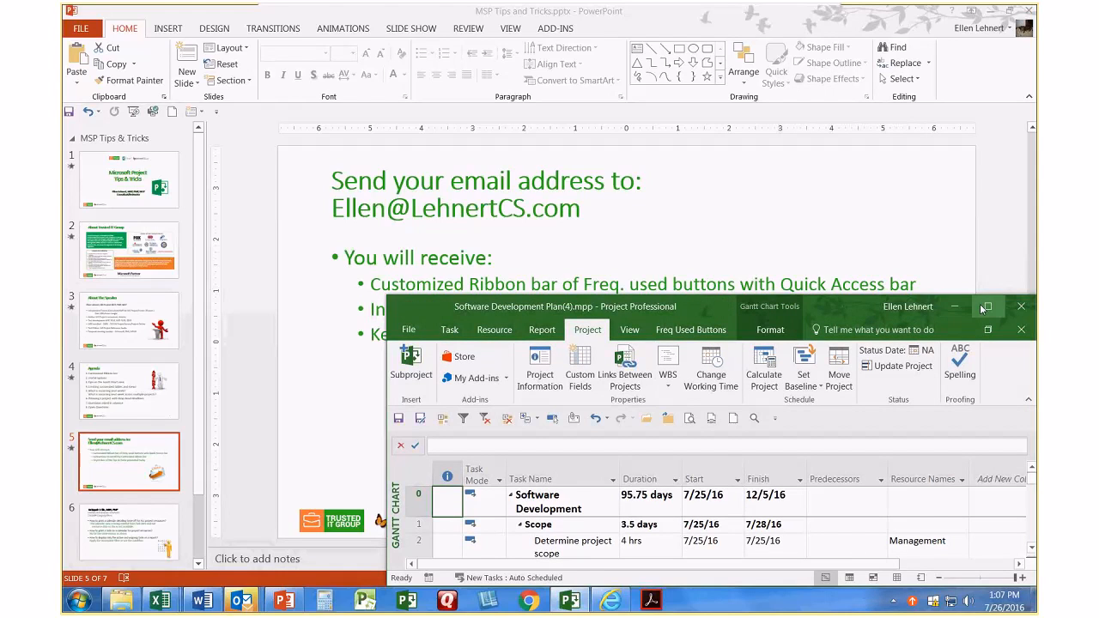
{"action": "left_click", "coordinate": [980, 304]}
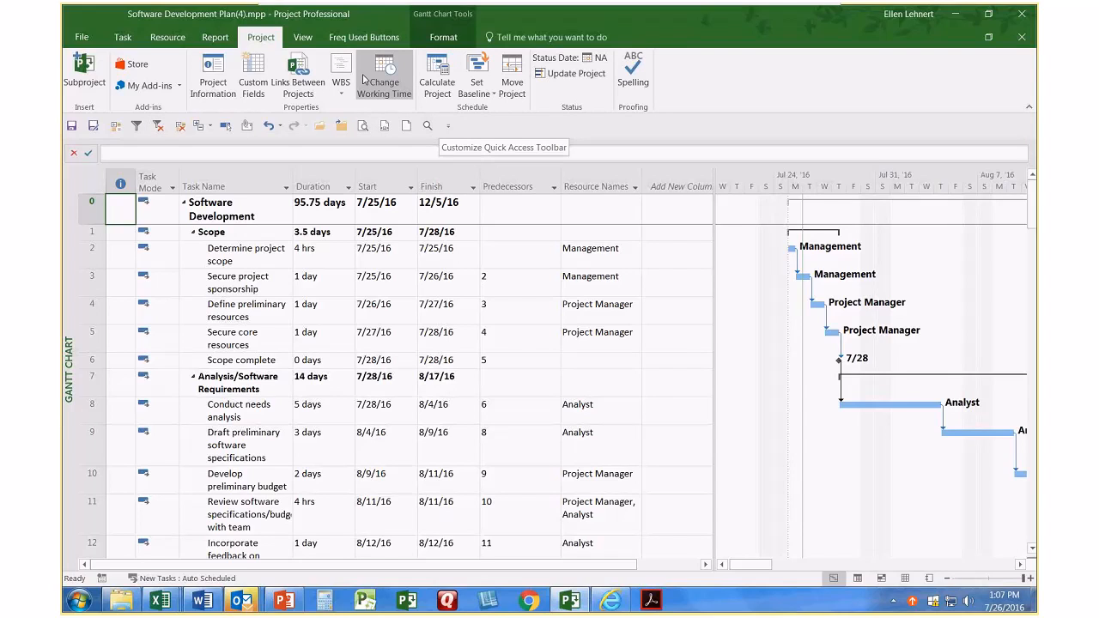
- Open the ribbon customization settings in Project Options
{"action": "left_click", "coordinate": [365, 37]}
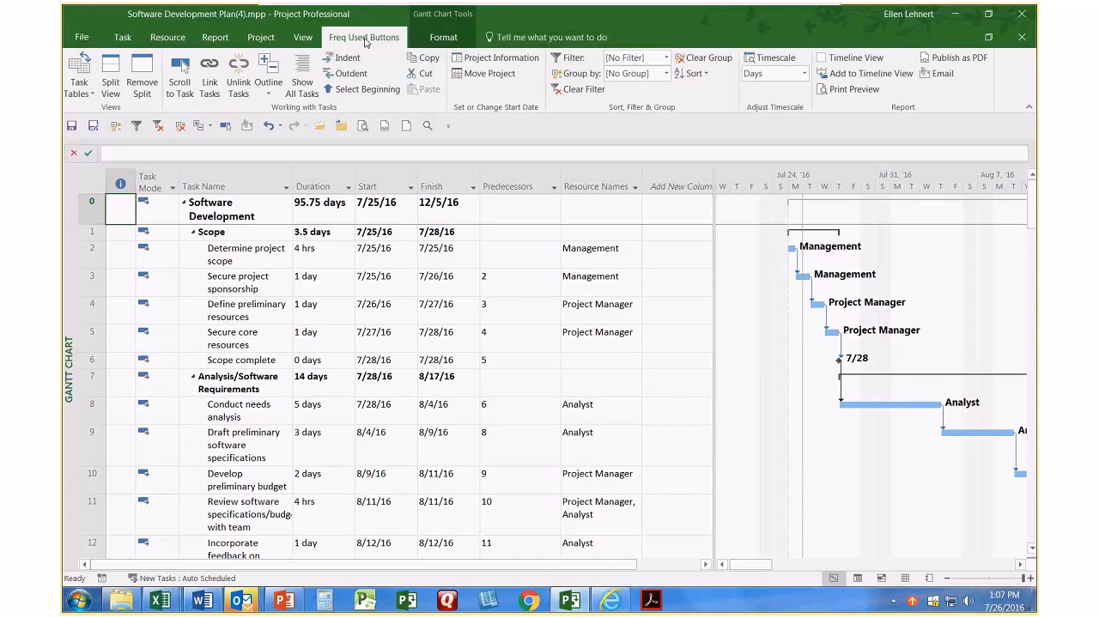
{"action": "left_click", "coordinate": [75, 40]}
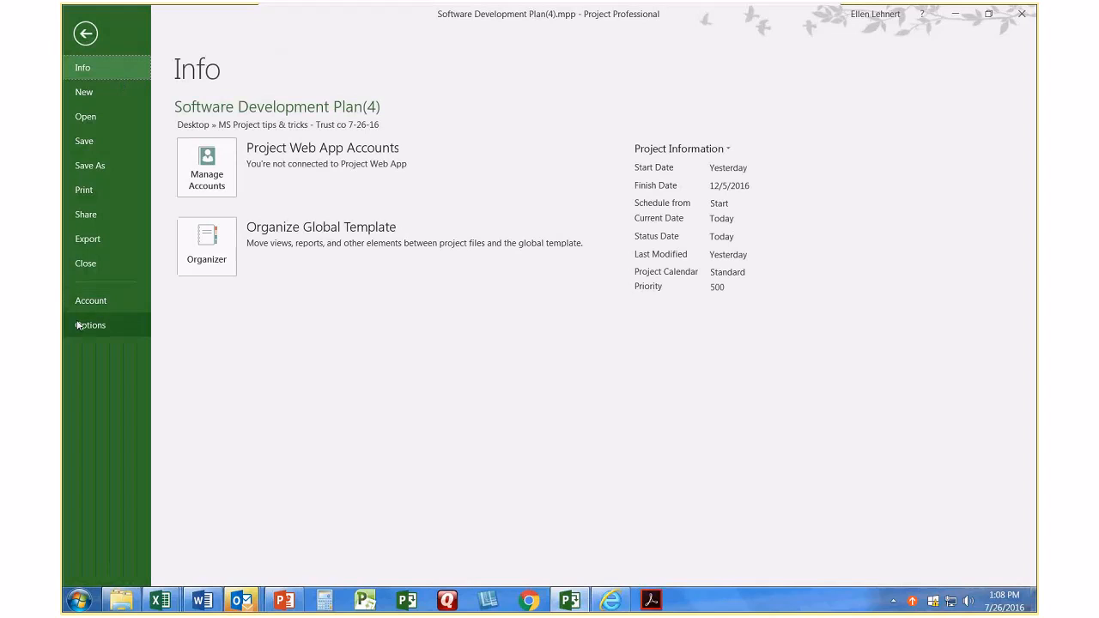
{"action": "left_click", "coordinate": [95, 325]}
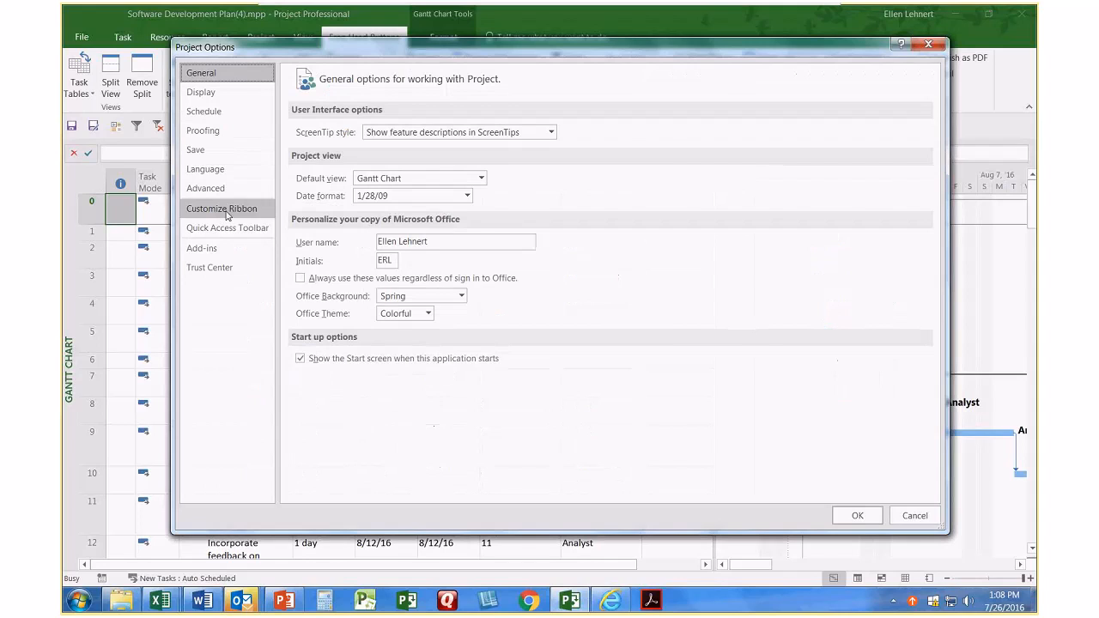
{"action": "left_click", "coordinate": [226, 212]}
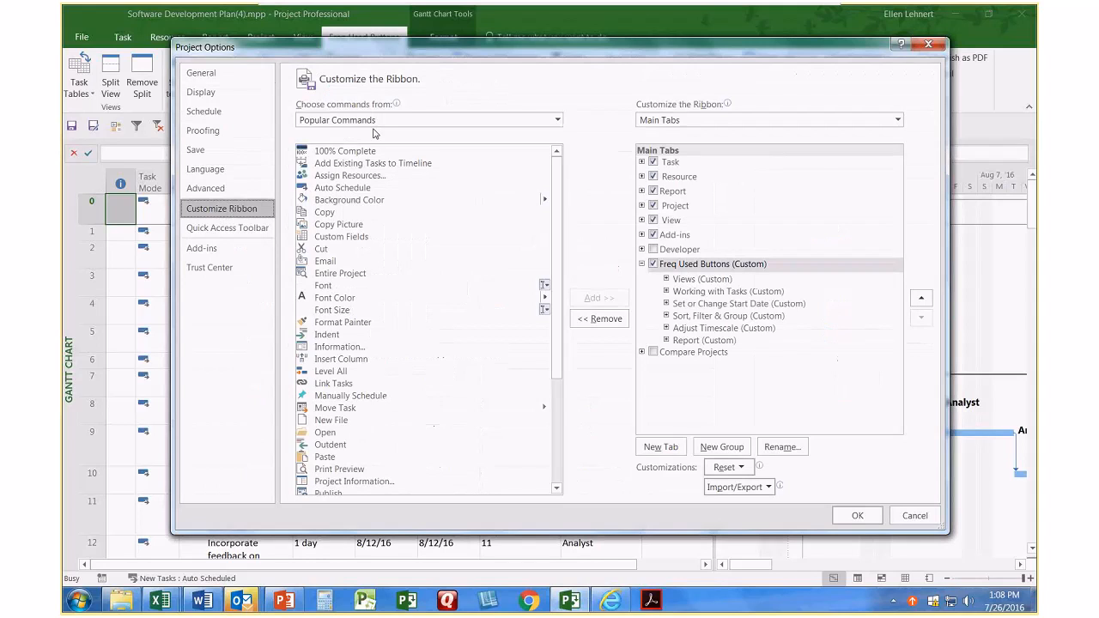
- Import Project Customizations.exportedUI from the desktop folder Project 2013 class files, replacing all existing Ribbon and Quick Access Toolbar customizations
{"action": "left_click", "coordinate": [769, 488]}
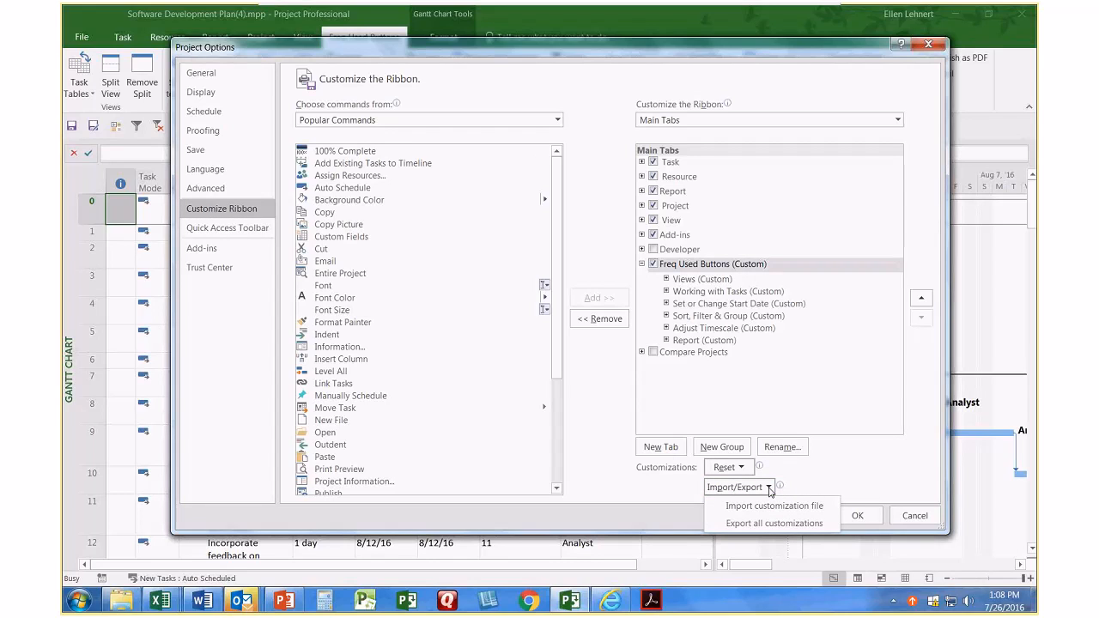
{"action": "left_click", "coordinate": [771, 508]}
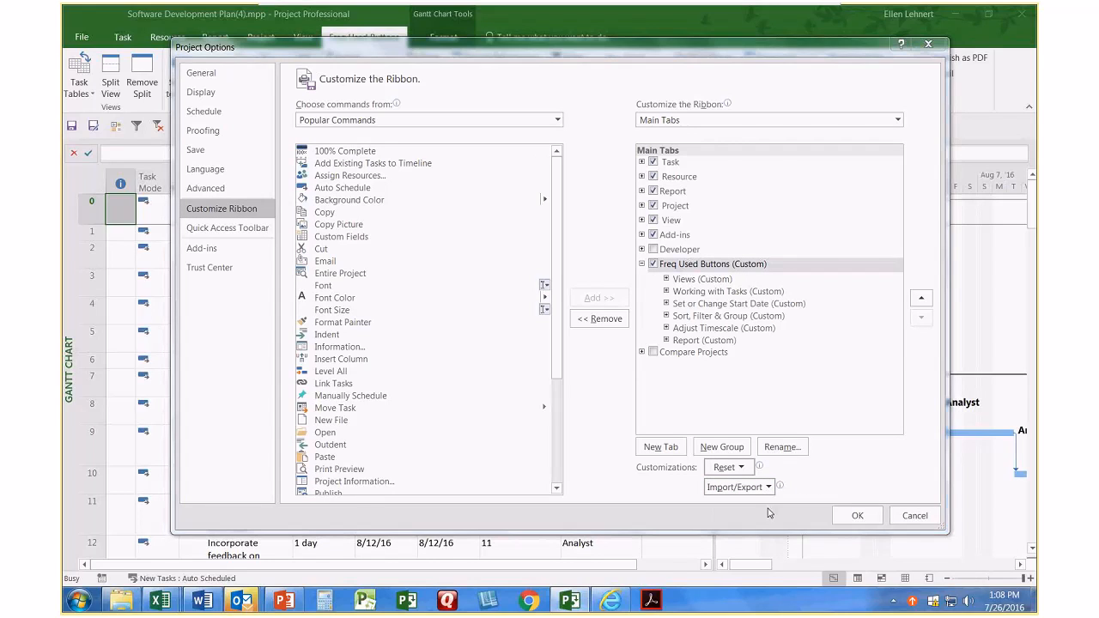
{"action": "left_click", "coordinate": [230, 185]}
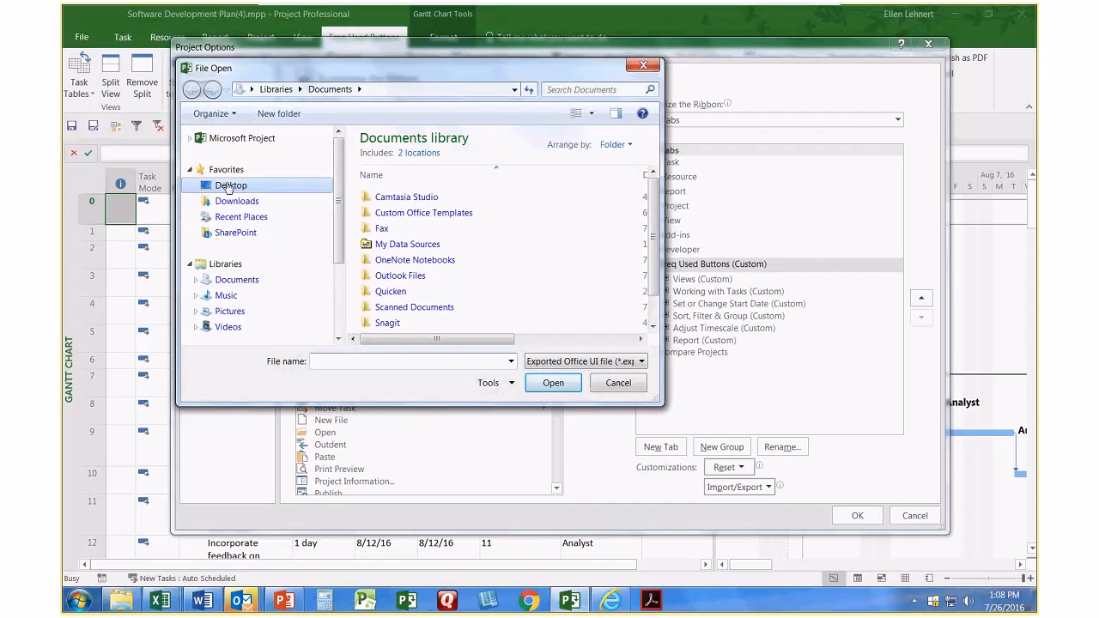
{"action": "double_click", "coordinate": [426, 288]}
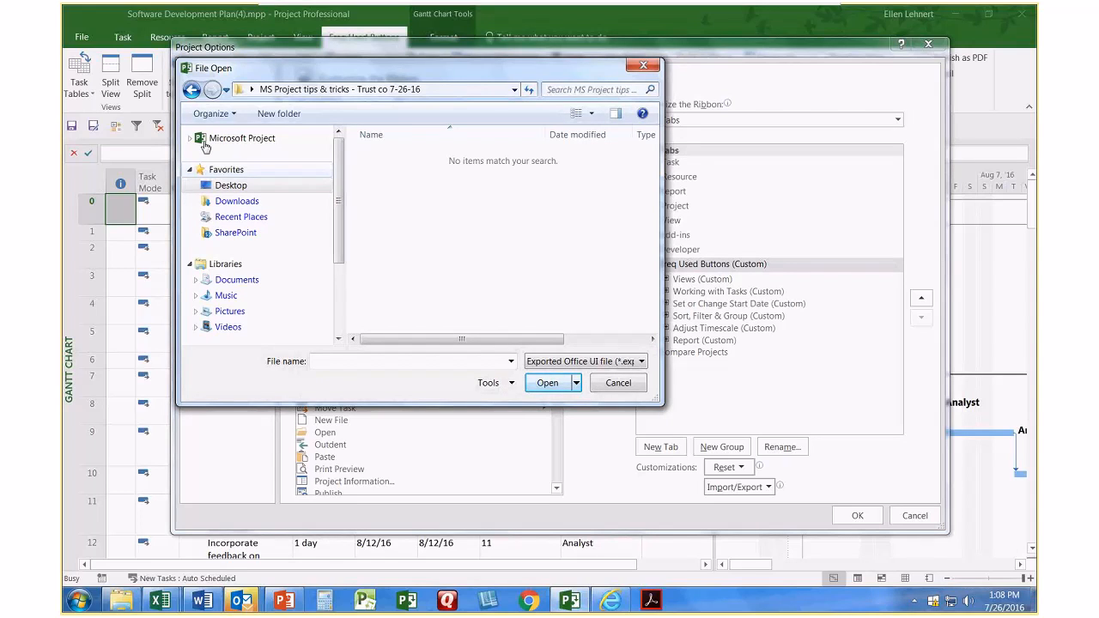
{"action": "left_click", "coordinate": [193, 91]}
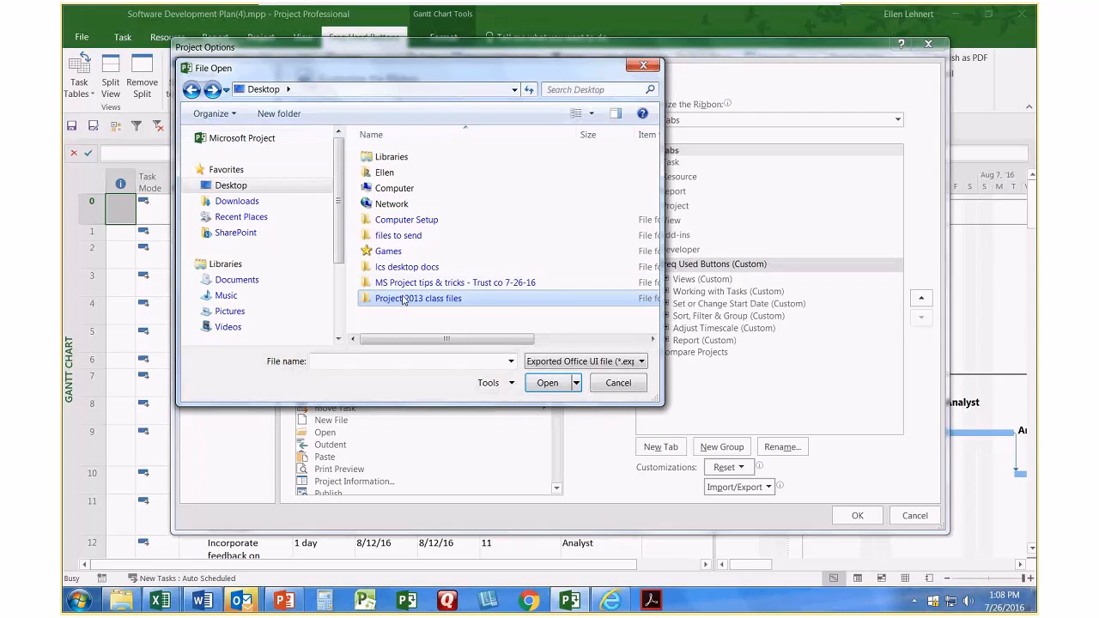
{"action": "double_click", "coordinate": [403, 299]}
{"action": "left_click", "coordinate": [422, 158]}
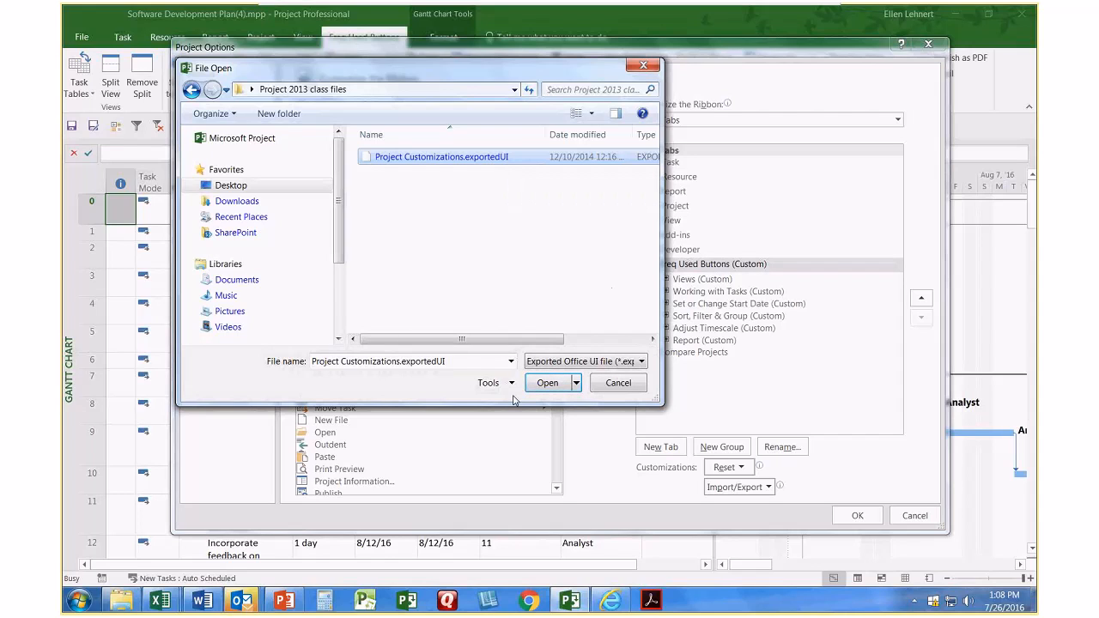
{"action": "left_click", "coordinate": [562, 385]}
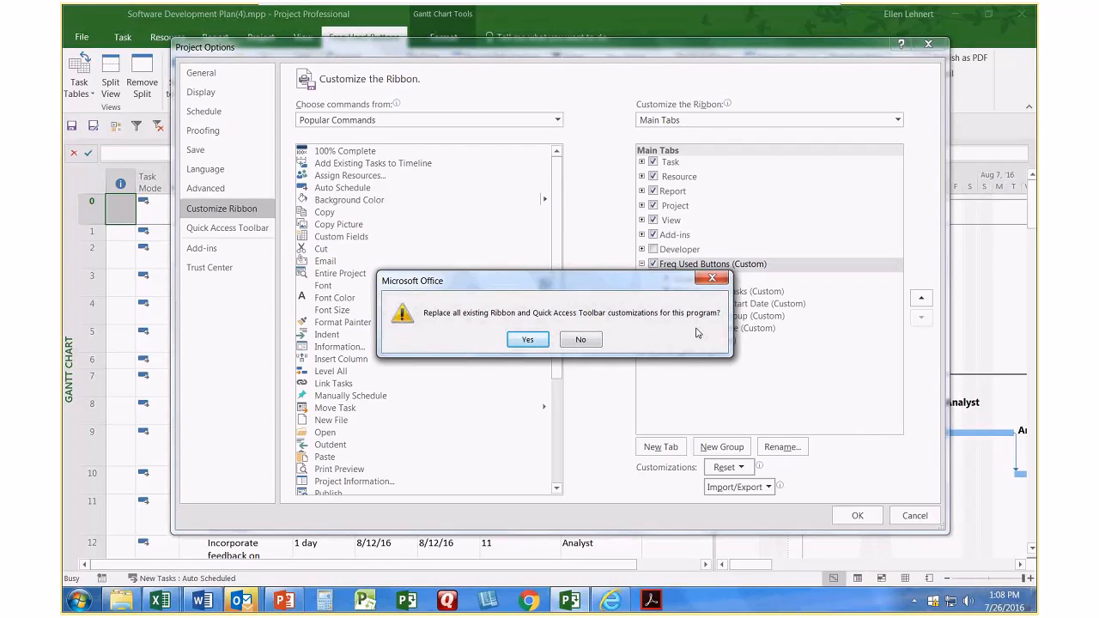
{"action": "left_click", "coordinate": [517, 341]}
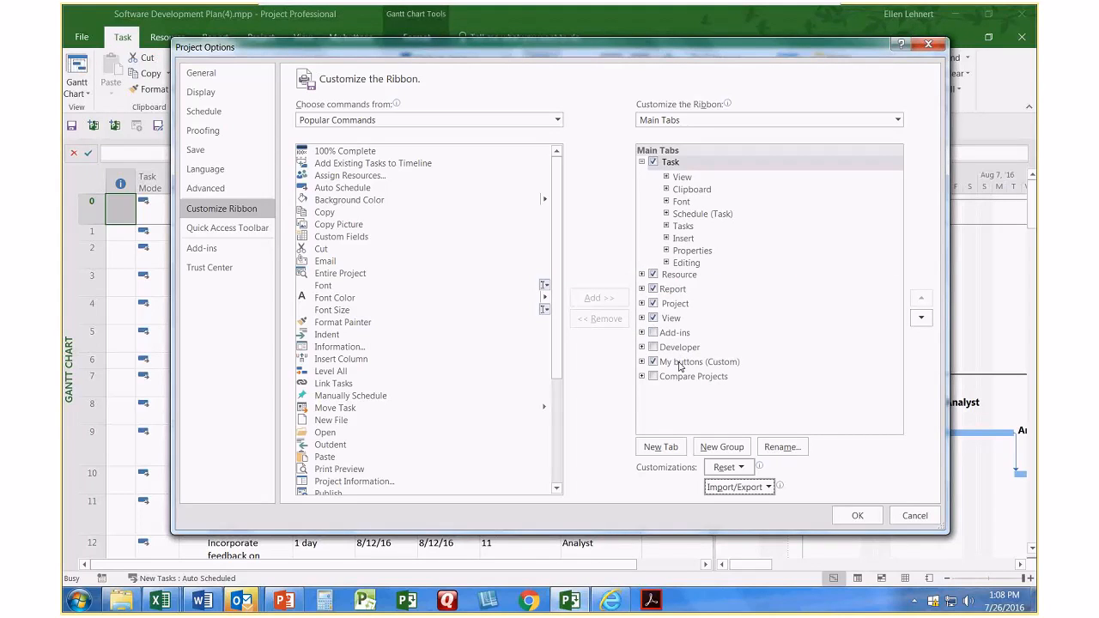
- Rename the custom ribbon tab My buttons to "Freq used buttons" and apply the options
{"action": "left_click", "coordinate": [680, 363]}
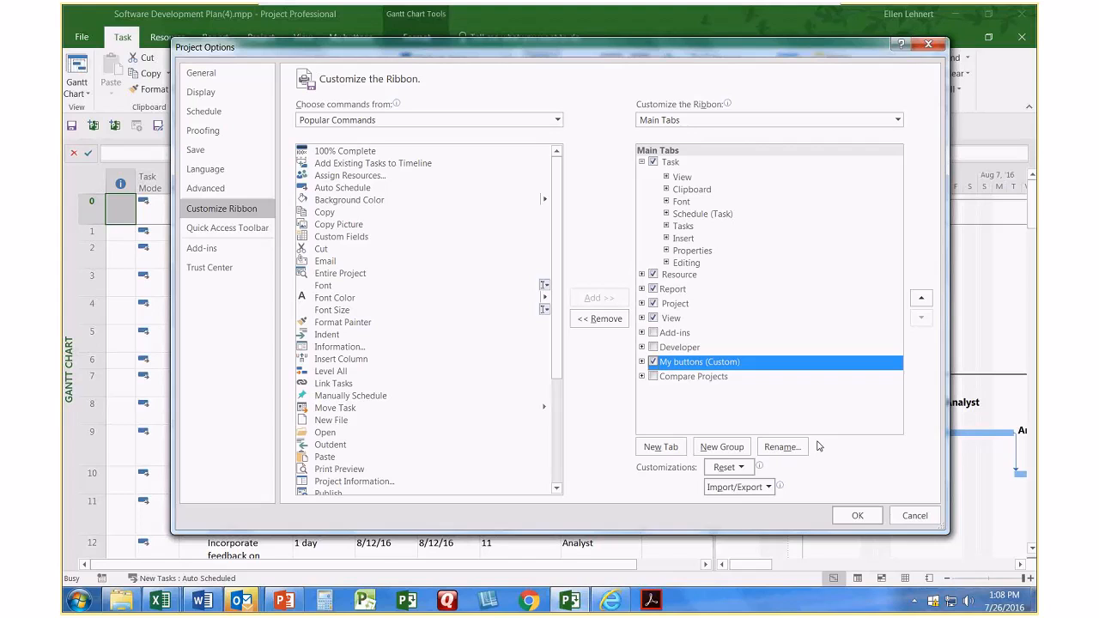
{"action": "left_click", "coordinate": [782, 446]}
{"action": "type", "text": "F"}
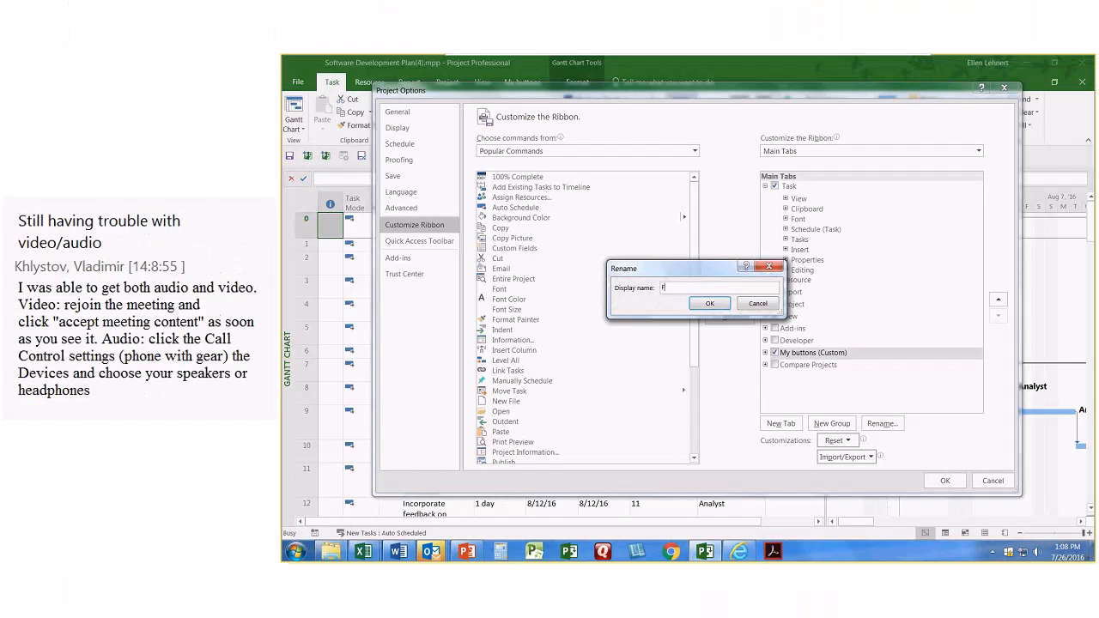
{"action": "type", "text": "req used"}
{"action": "type", "text": "ons"}
{"action": "key", "text": "Return"}
{"action": "left_click", "coordinate": [944, 482]}
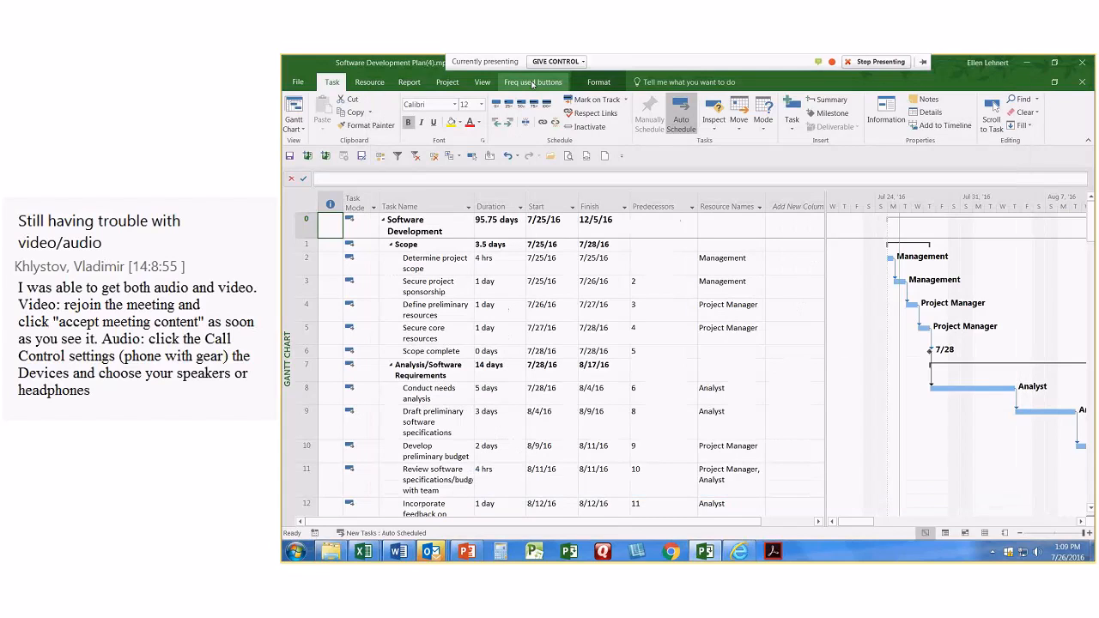
- Display the Freq used buttons commands and remove the second of the two identical Excel-style buttons from the Quick Access Toolbar
{"action": "left_click", "coordinate": [532, 84]}
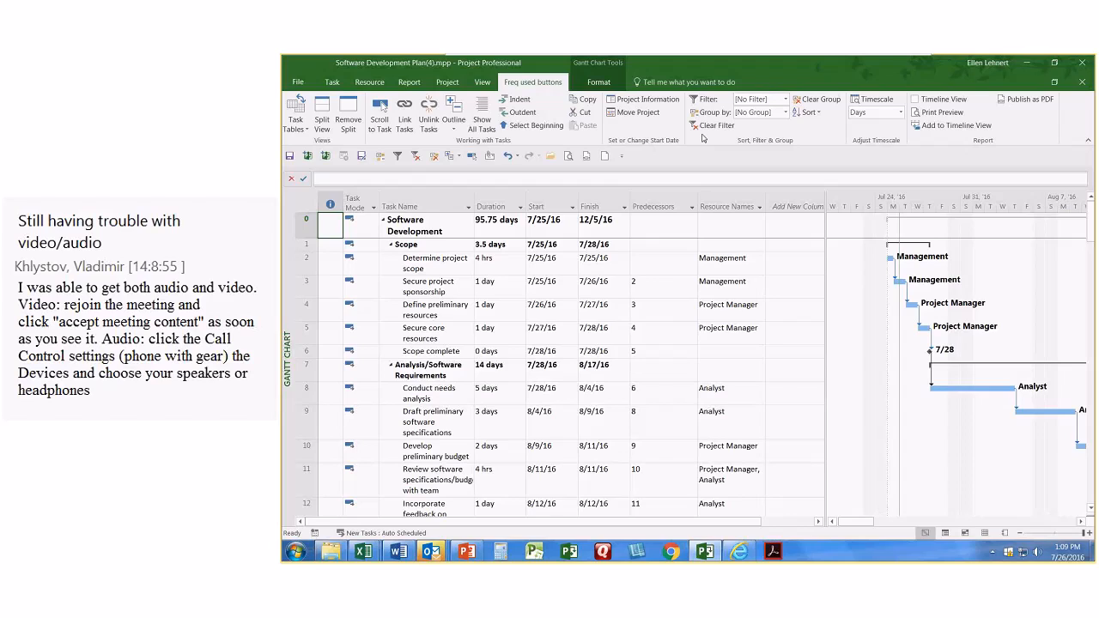
{"action": "right_click", "coordinate": [326, 159]}
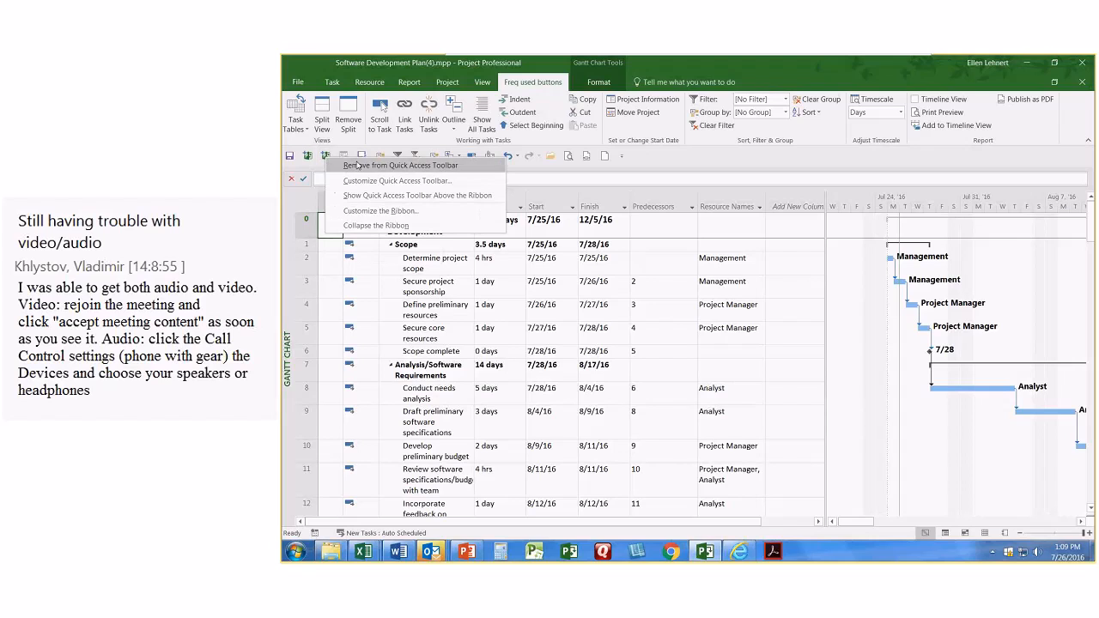
{"action": "left_click", "coordinate": [356, 165]}
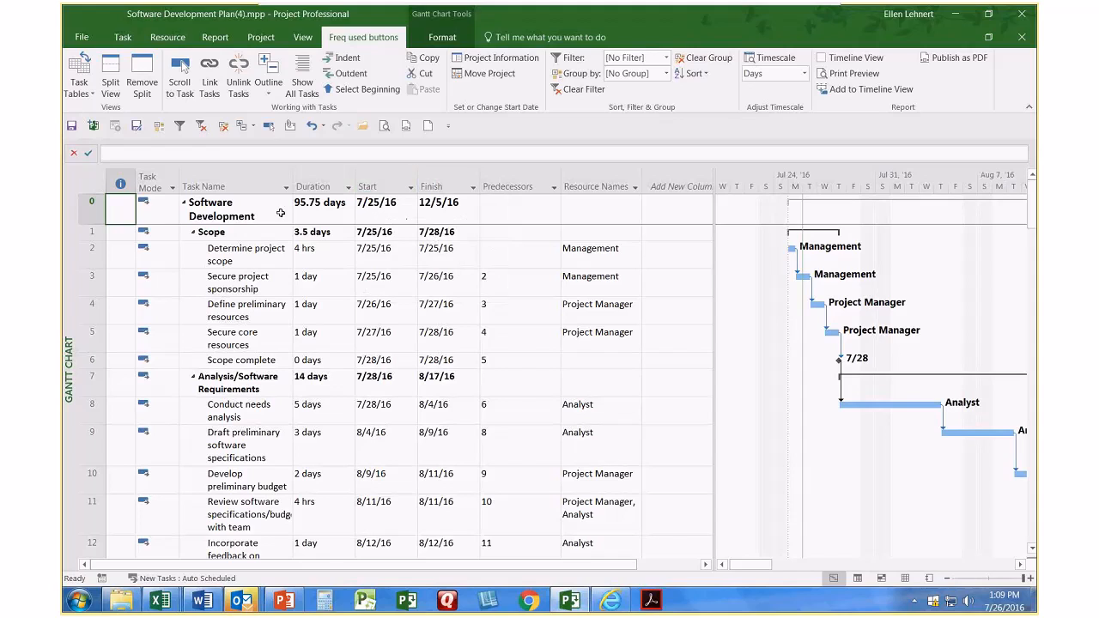
{"action": "left_click", "coordinate": [242, 129]}
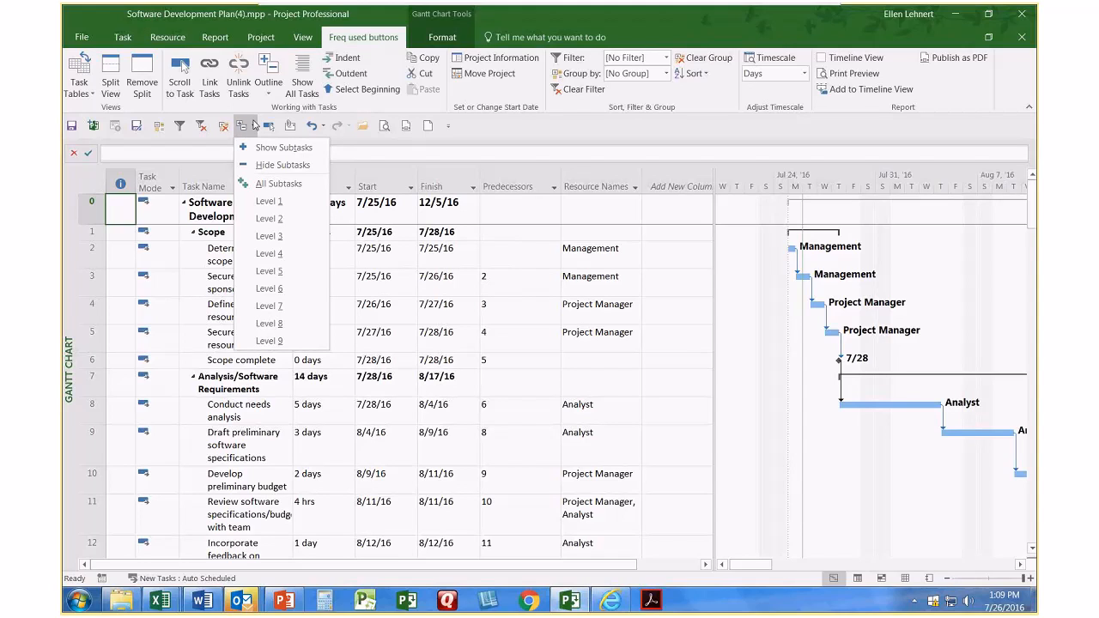
{"action": "left_click", "coordinate": [253, 125]}
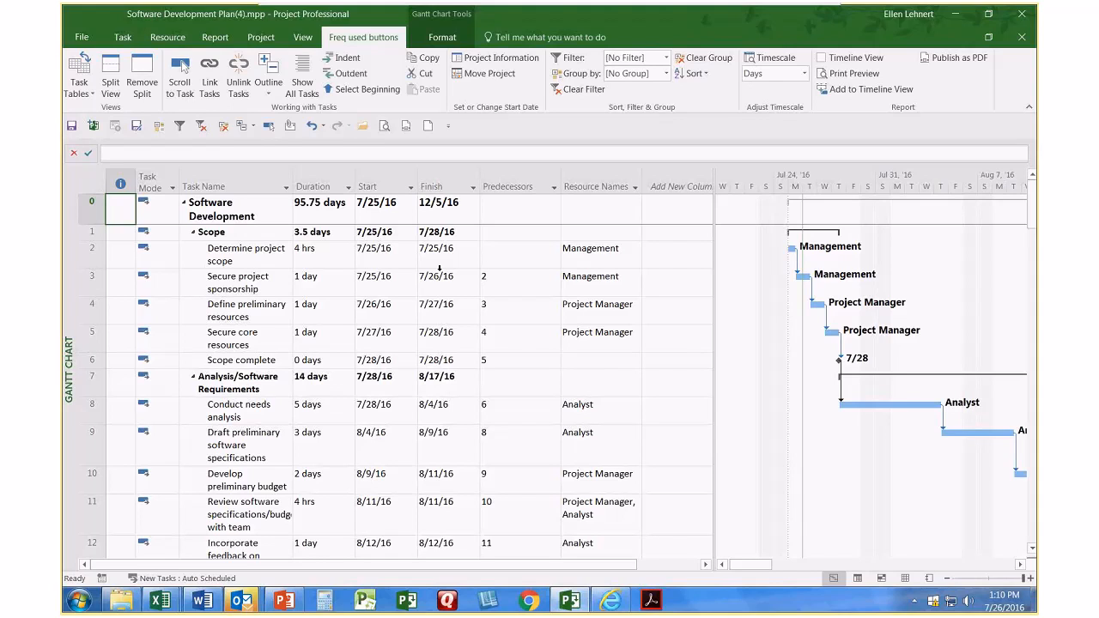
- Review the default view and date format choices in the general Project Options, leaving Gantt Chart and 1/28/09 selected
{"action": "left_click", "coordinate": [81, 39]}
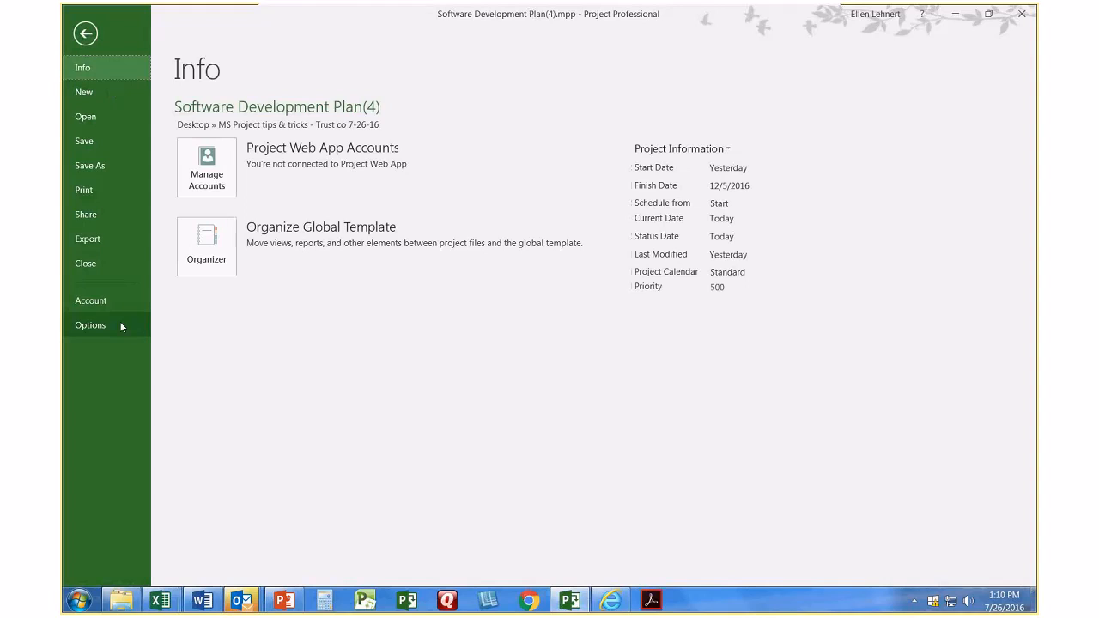
{"action": "left_click", "coordinate": [121, 326]}
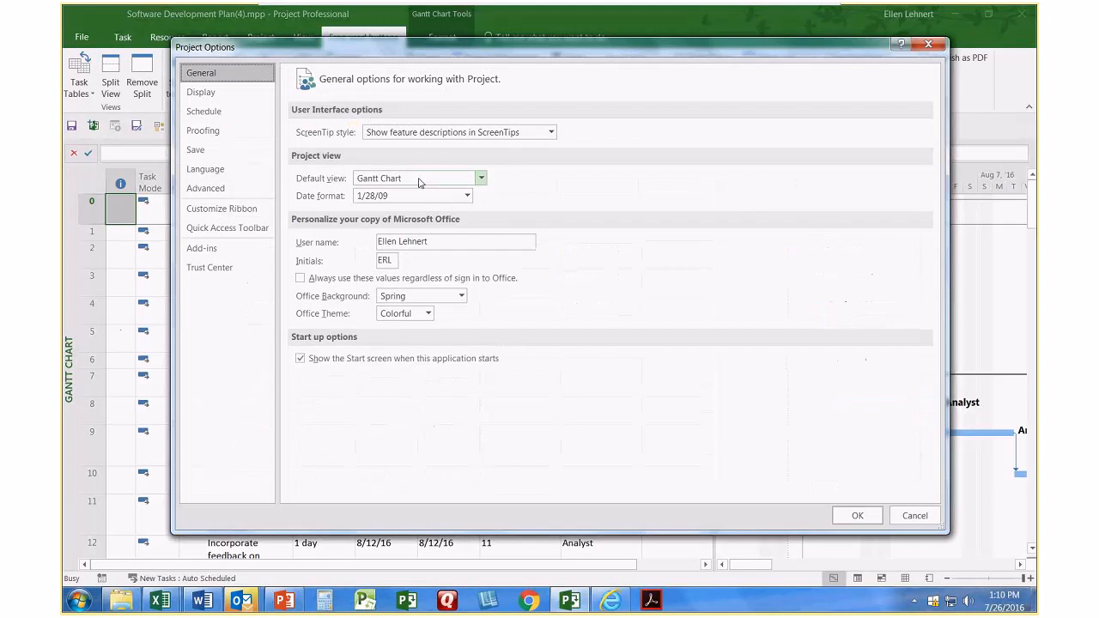
{"action": "left_click", "coordinate": [421, 182]}
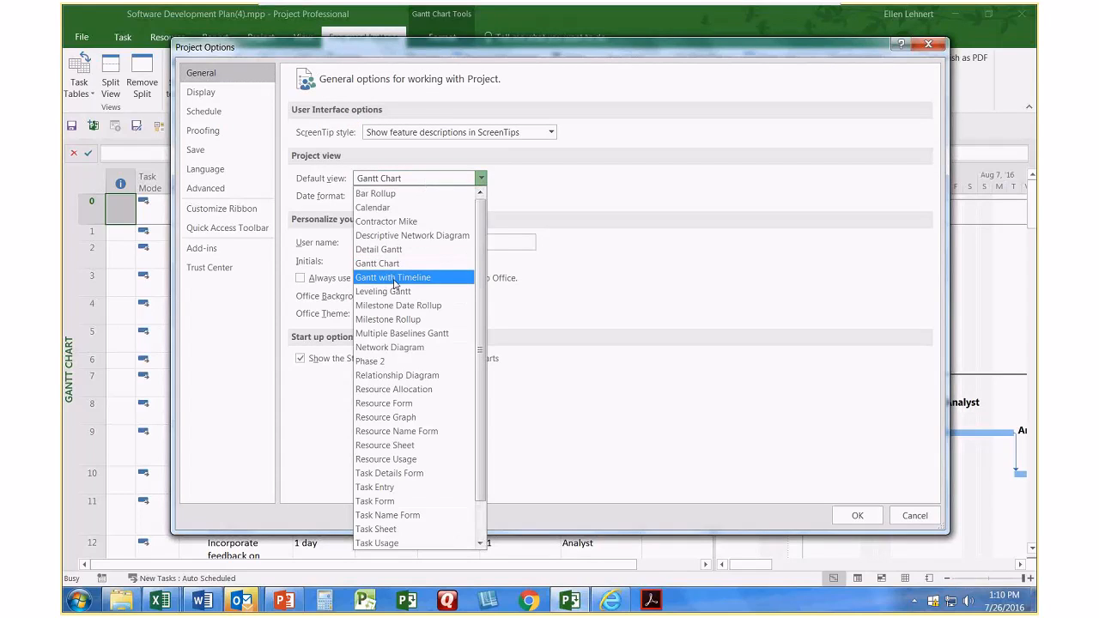
{"action": "left_click", "coordinate": [431, 178]}
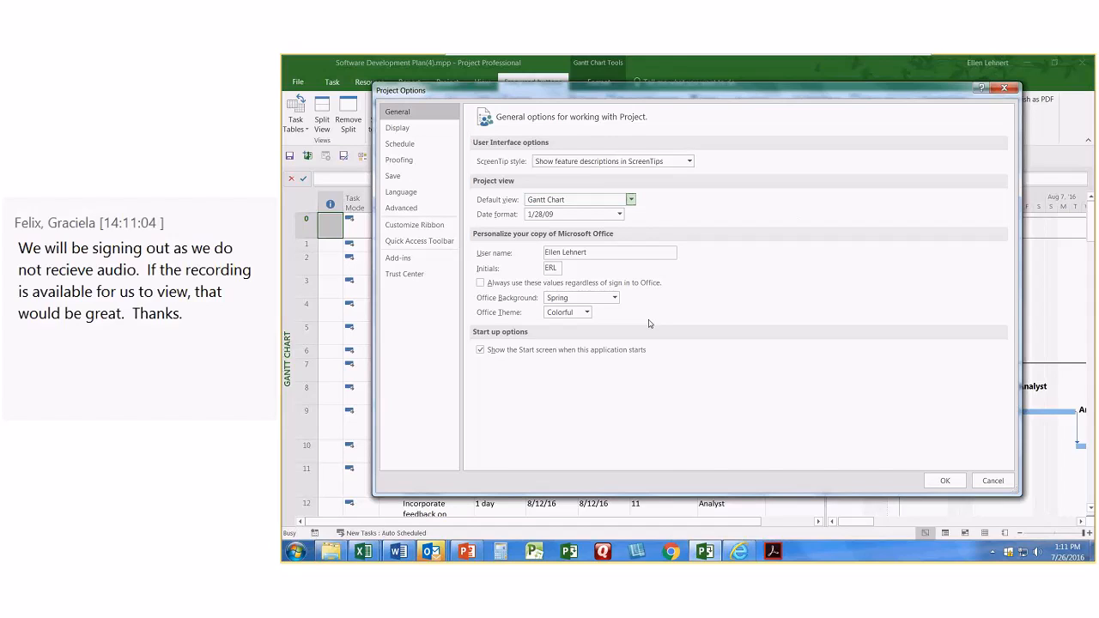
{"action": "left_click", "coordinate": [619, 214]}
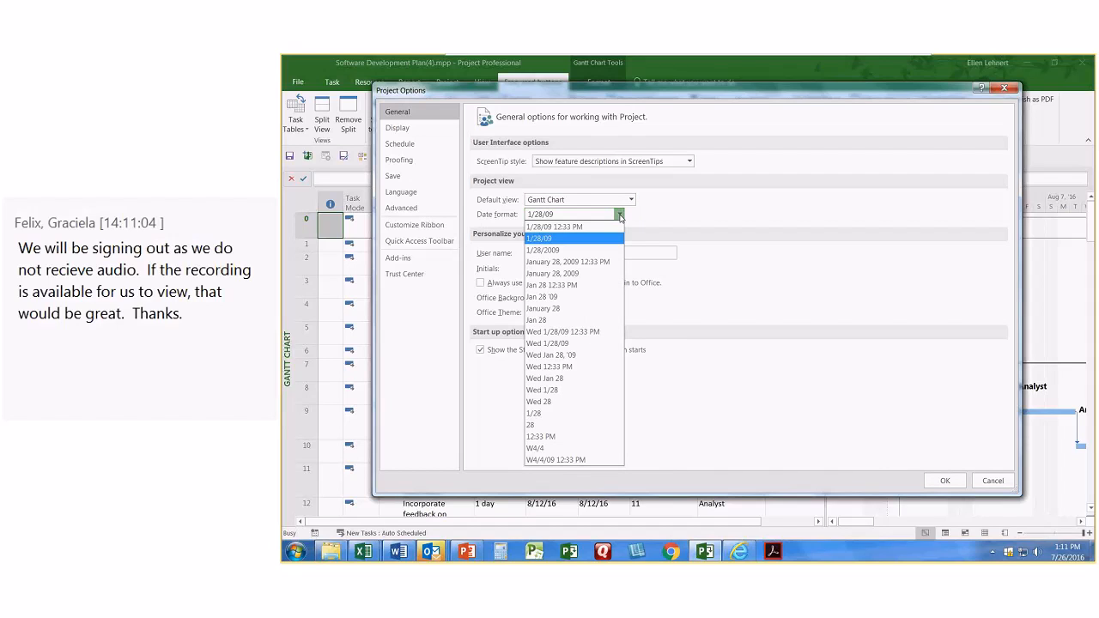
{"action": "left_click", "coordinate": [619, 215]}
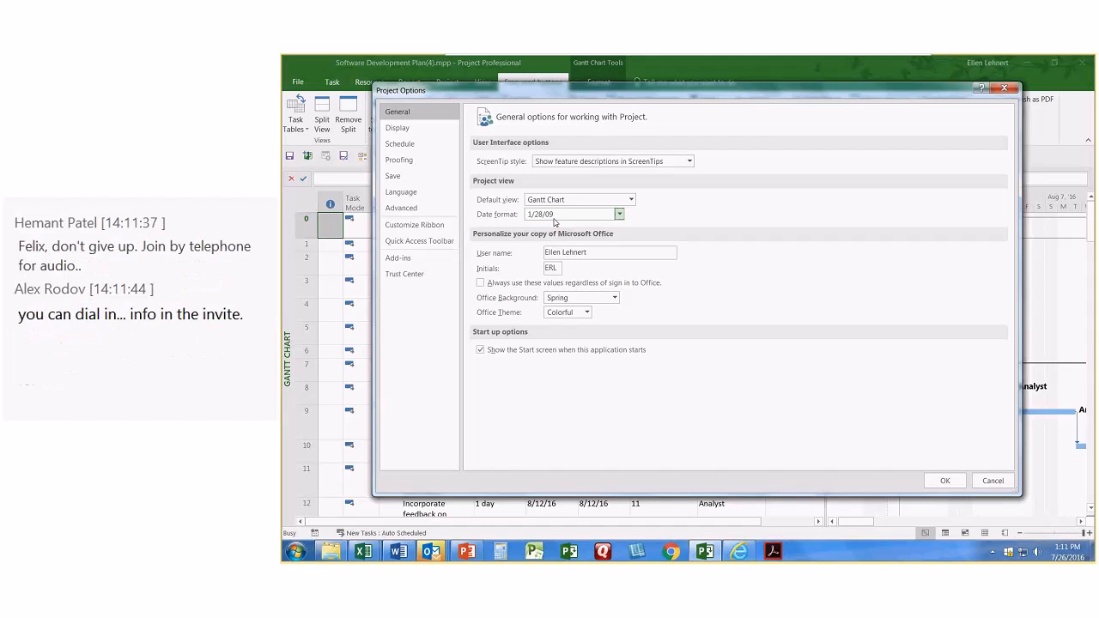
- Examine the display settings in Project Options, close them, and check which items can be shown on the status bar
{"action": "left_click", "coordinate": [397, 130]}
{"action": "left_click_drag", "start_coordinate": [435, 92], "coordinate": [432, 233]}
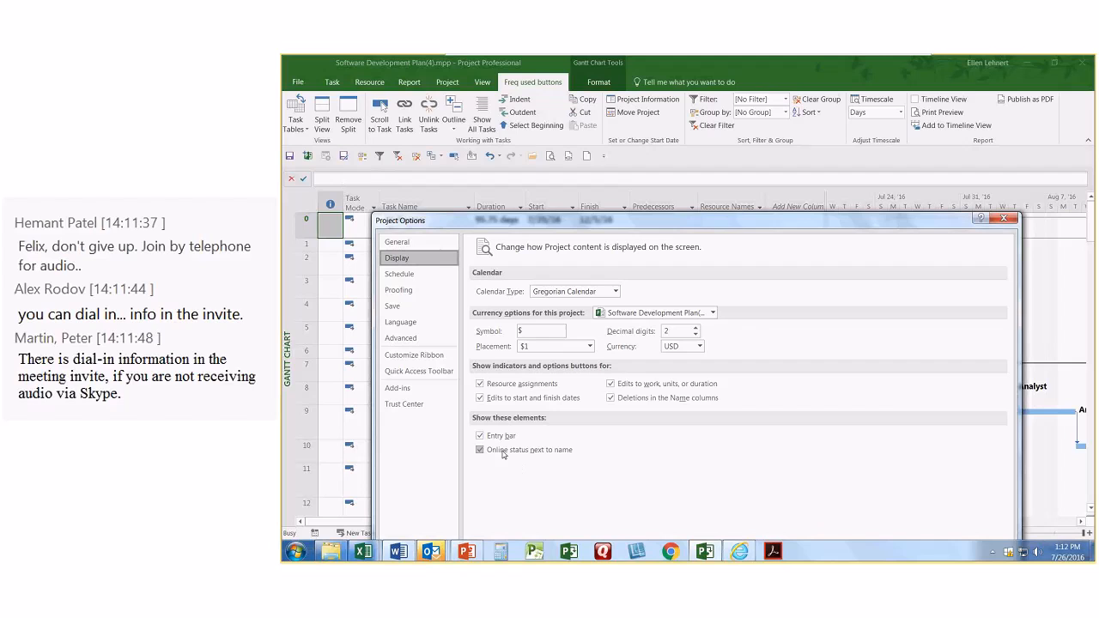
{"action": "left_click_drag", "start_coordinate": [685, 227], "coordinate": [684, 140]}
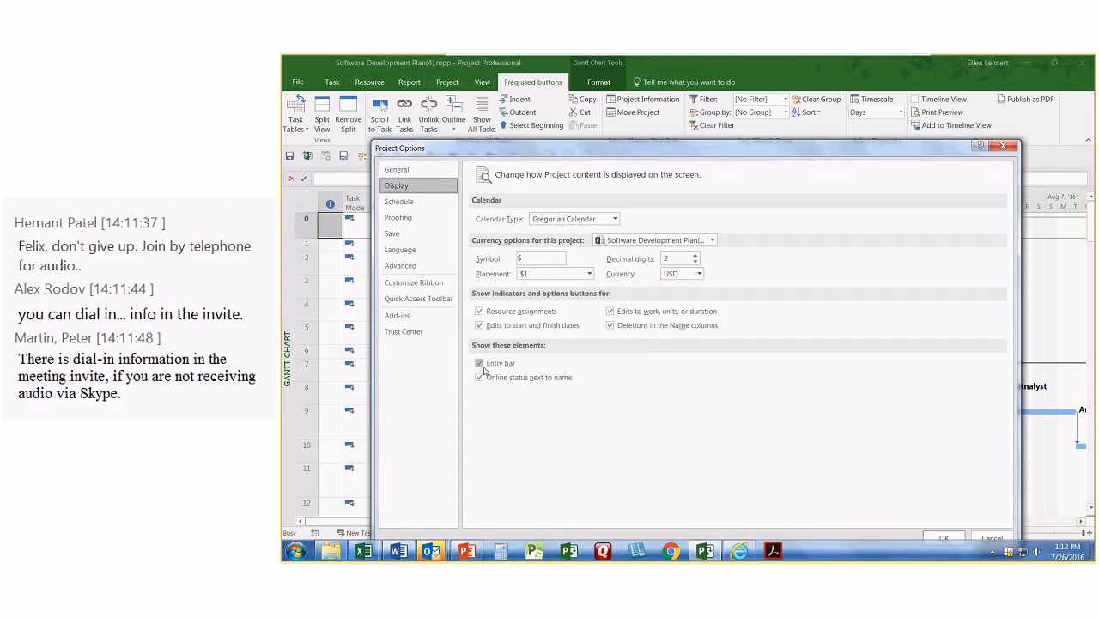
{"action": "left_click_drag", "start_coordinate": [596, 149], "coordinate": [606, 197]}
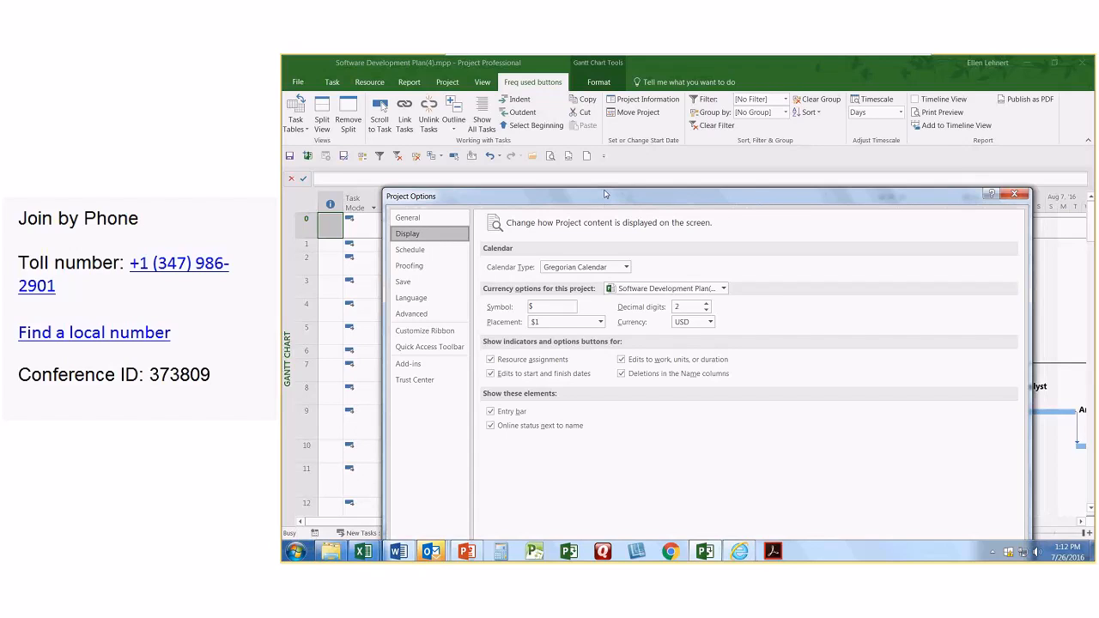
{"action": "left_click_drag", "start_coordinate": [604, 194], "coordinate": [1044, 149]}
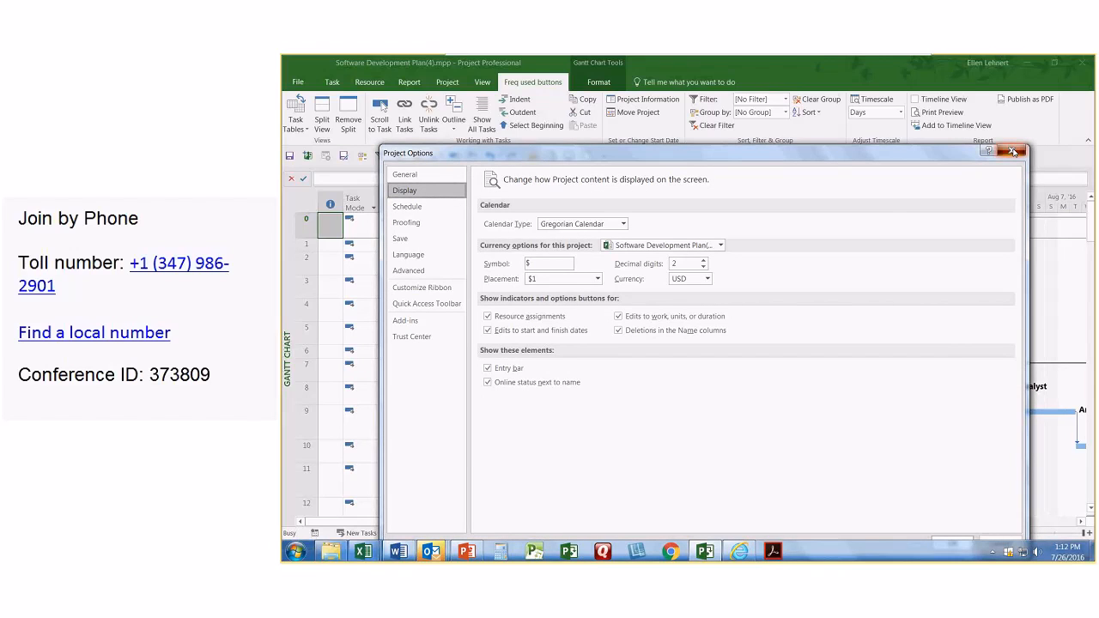
{"action": "left_click", "coordinate": [1014, 152]}
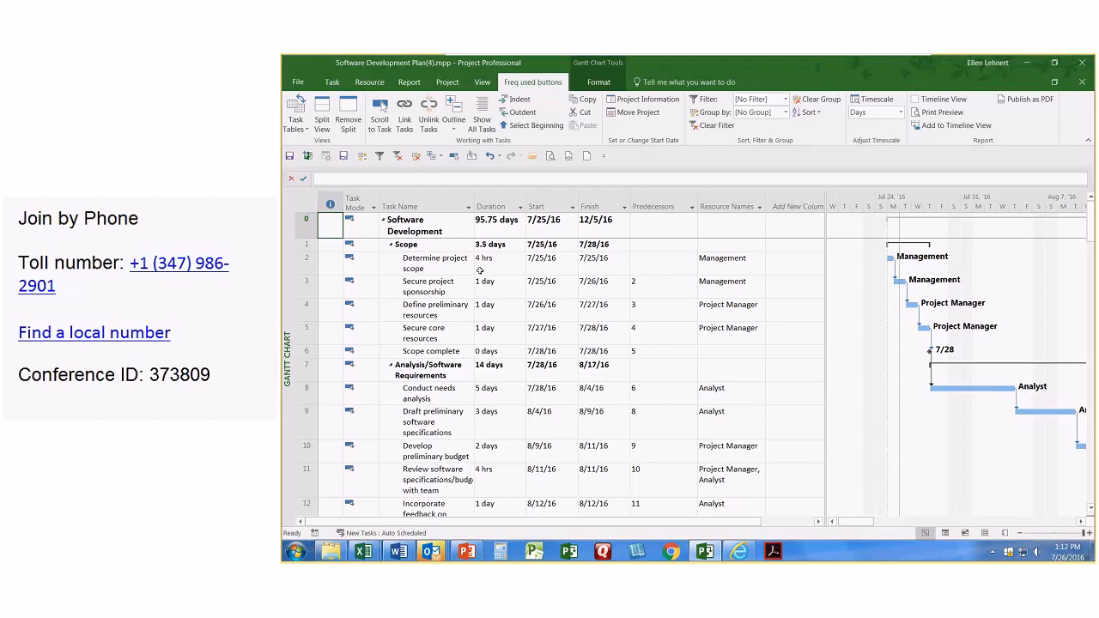
{"action": "right_click", "coordinate": [480, 534]}
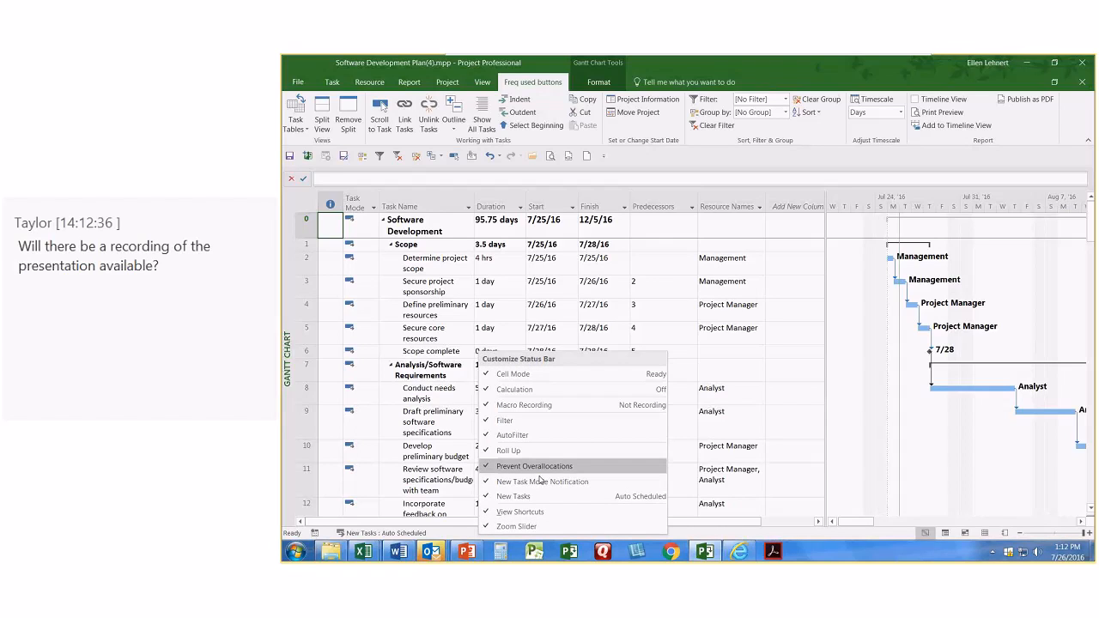
{"action": "left_click", "coordinate": [662, 295]}
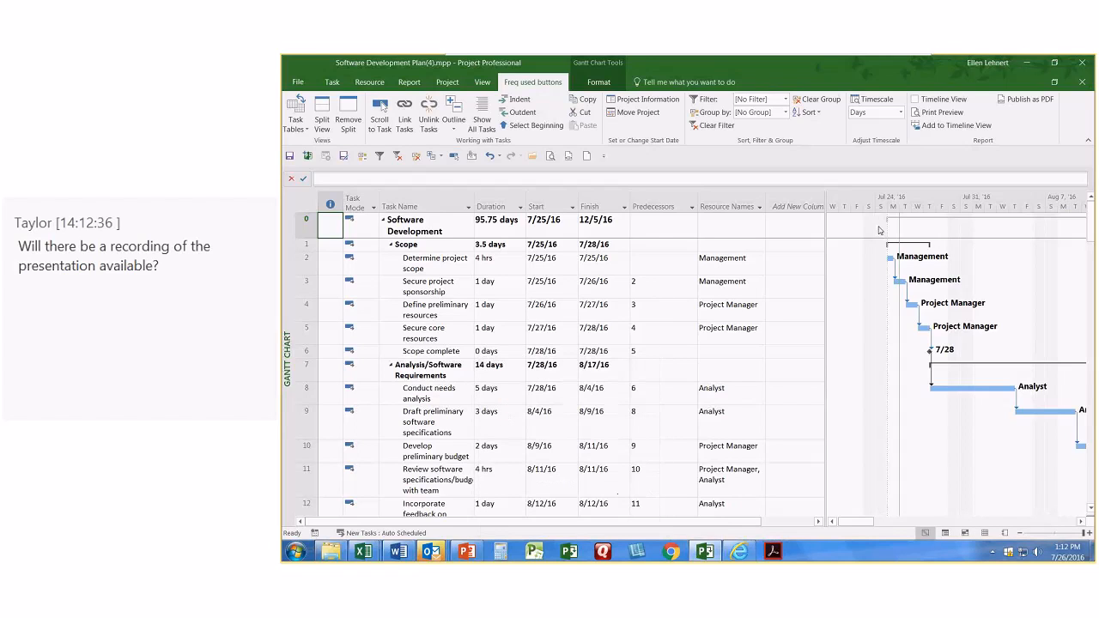
- Widen the Gantt chart pane up to the Predecessors column, zoom the timescale out to seven-day intervals and back in to days
{"action": "left_click_drag", "start_coordinate": [828, 286], "coordinate": [681, 275]}
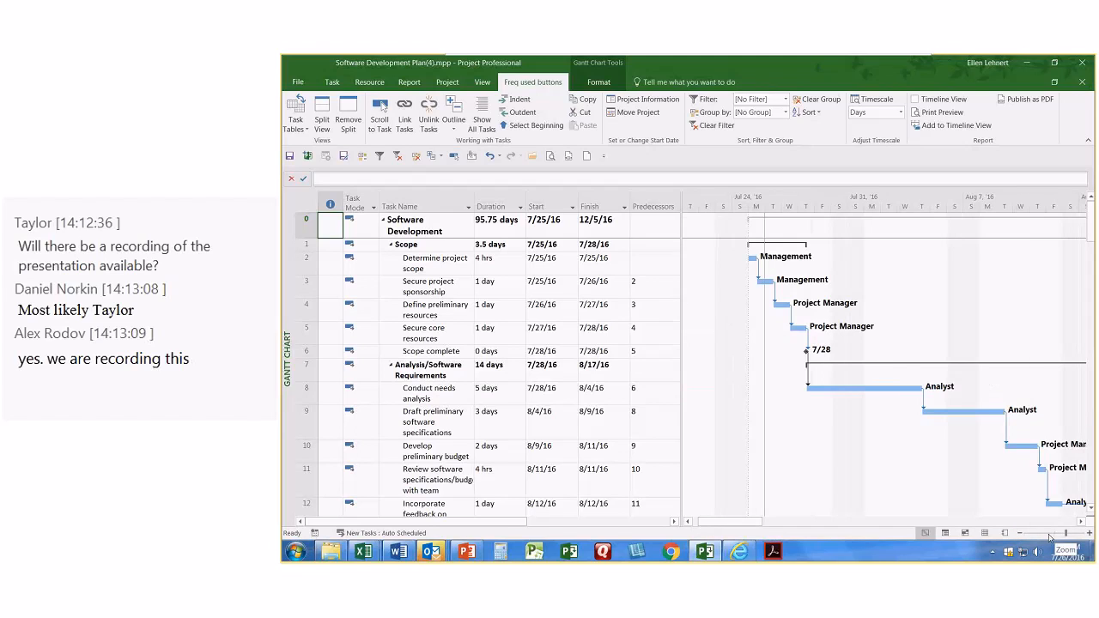
{"action": "left_click", "coordinate": [1021, 534]}
{"action": "left_click", "coordinate": [1021, 534]}
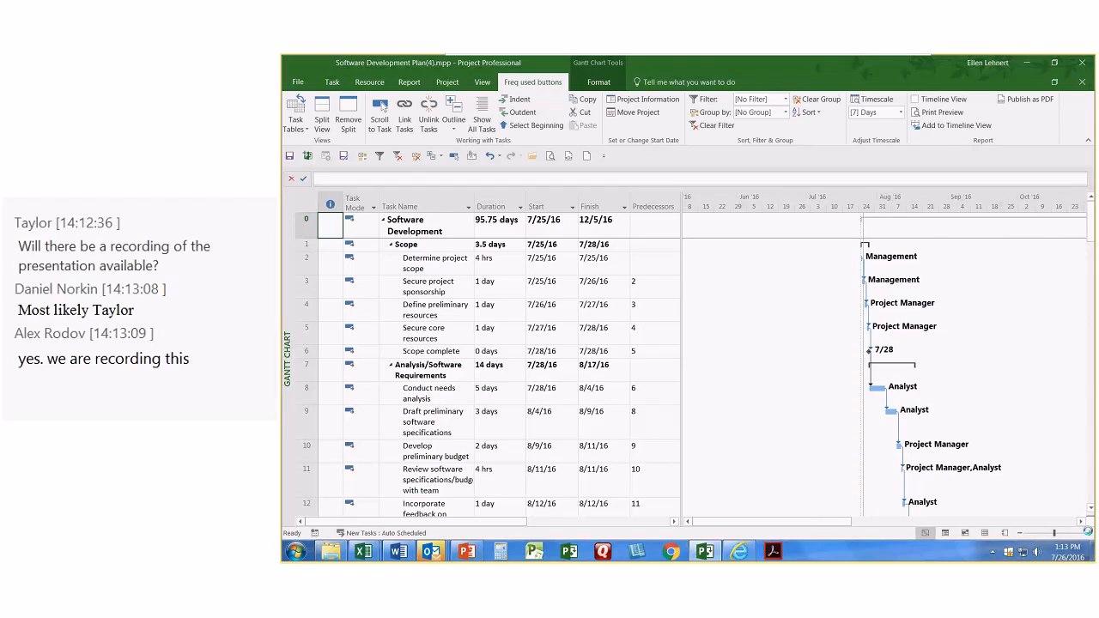
{"action": "left_click", "coordinate": [1088, 533]}
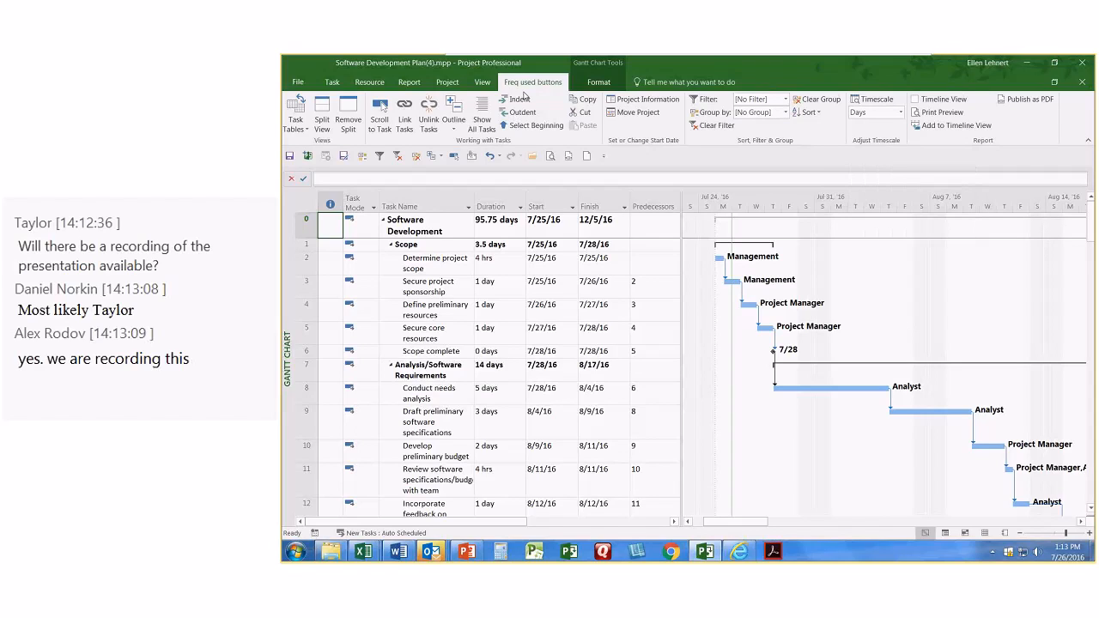
- Try the Weeks and Months timescales on the Gantt chart, and return it to Days
{"action": "left_click", "coordinate": [900, 112]}
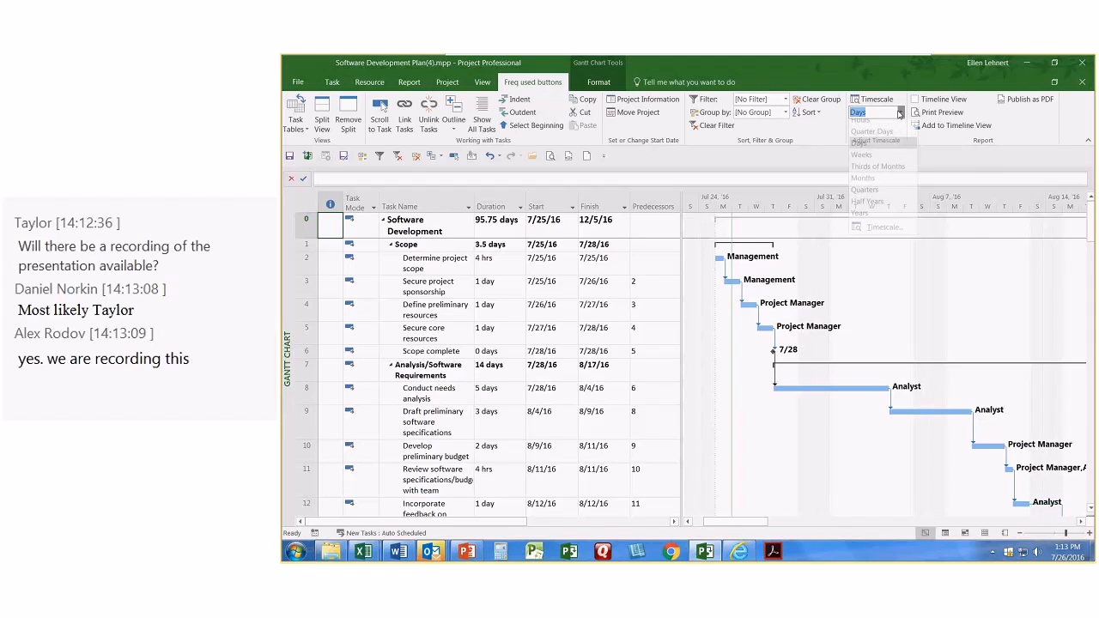
{"action": "left_click", "coordinate": [891, 160]}
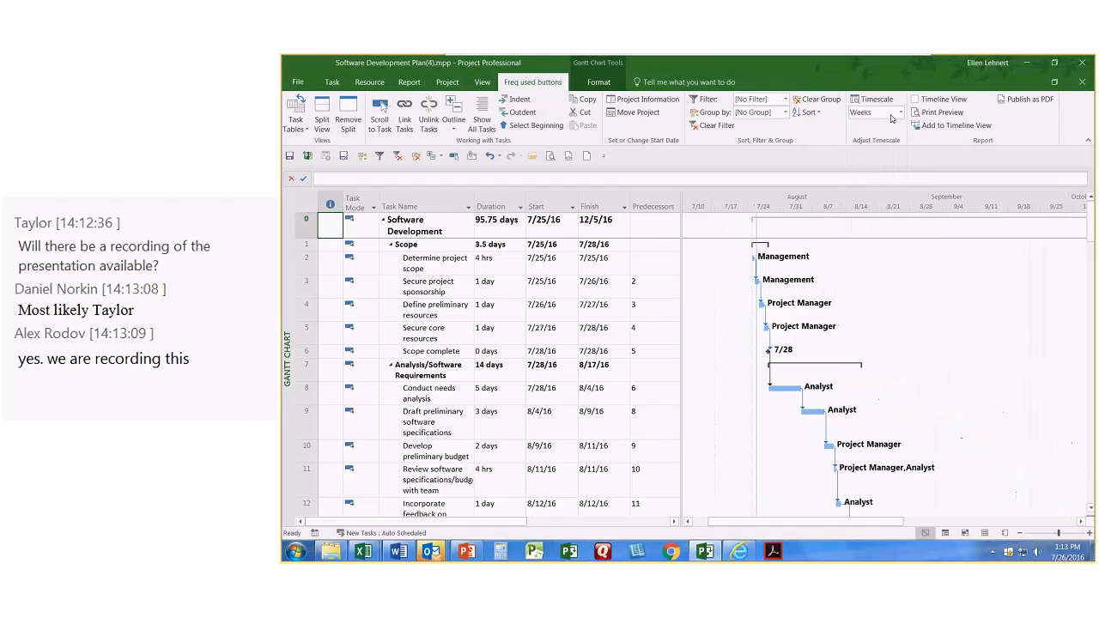
{"action": "left_click", "coordinate": [899, 112]}
{"action": "left_click", "coordinate": [862, 185]}
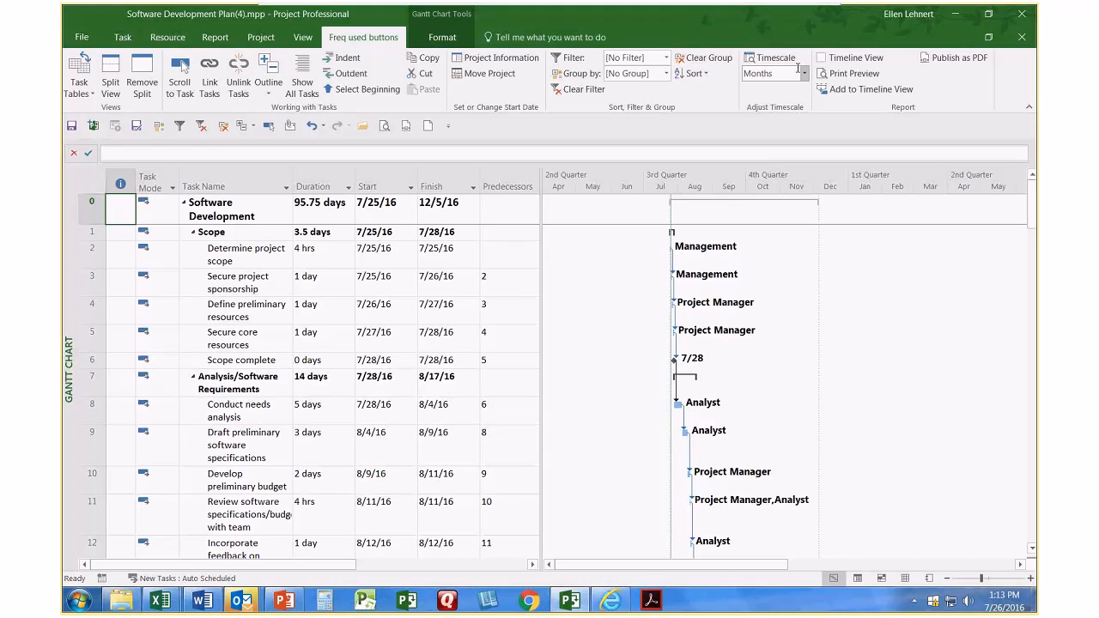
{"action": "left_click", "coordinate": [804, 74]}
{"action": "left_click", "coordinate": [750, 122]}
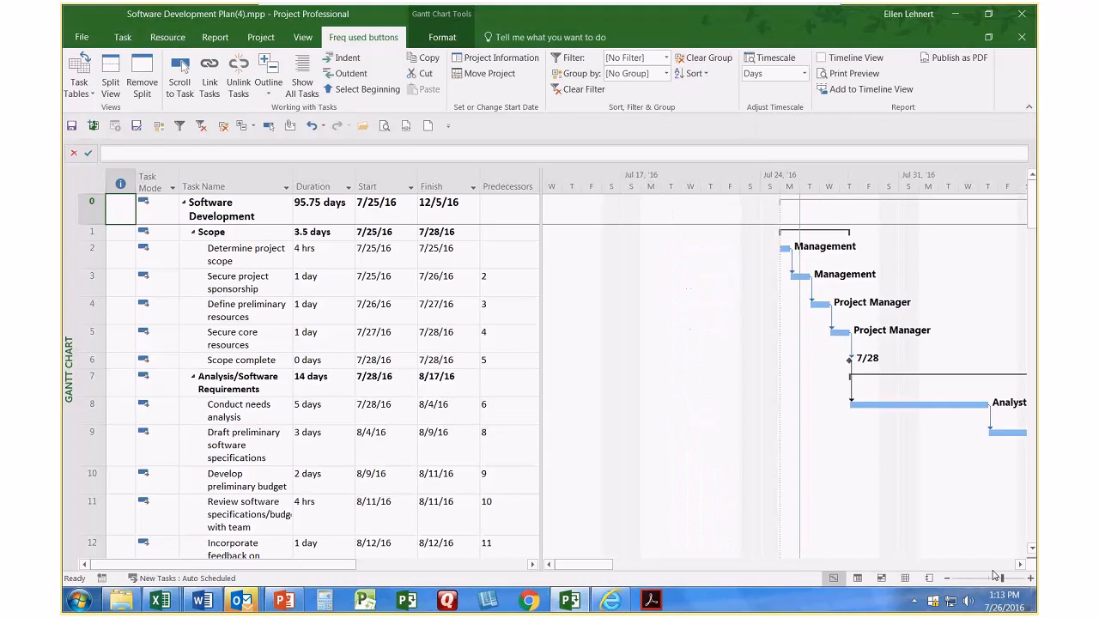
{"action": "left_click", "coordinate": [1021, 564]}
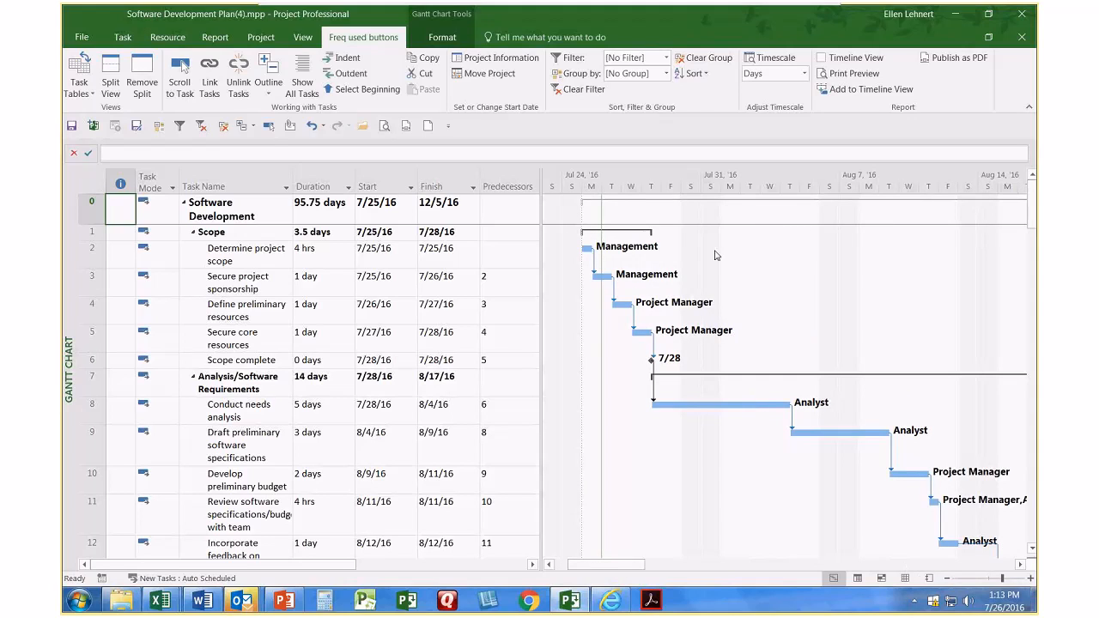
- Set the size of the two-tier weekly Gantt timescale to 100% and apply it
{"action": "double_click", "coordinate": [639, 179]}
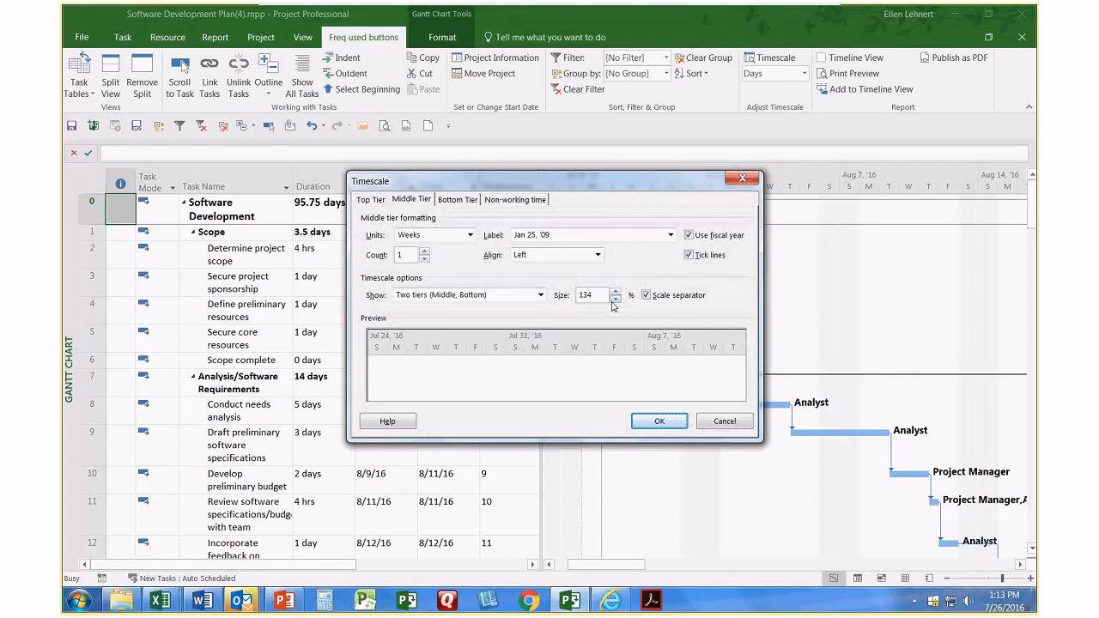
{"action": "left_click", "coordinate": [615, 299]}
{"action": "left_click", "coordinate": [615, 299]}
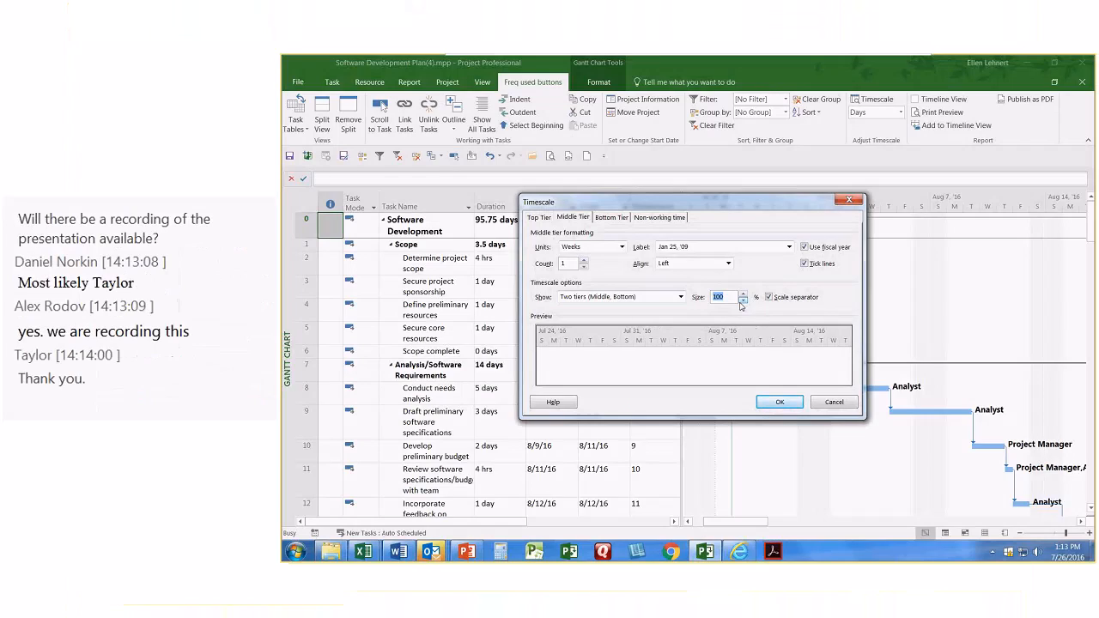
{"action": "left_click", "coordinate": [594, 294]}
{"action": "left_click", "coordinate": [769, 404]}
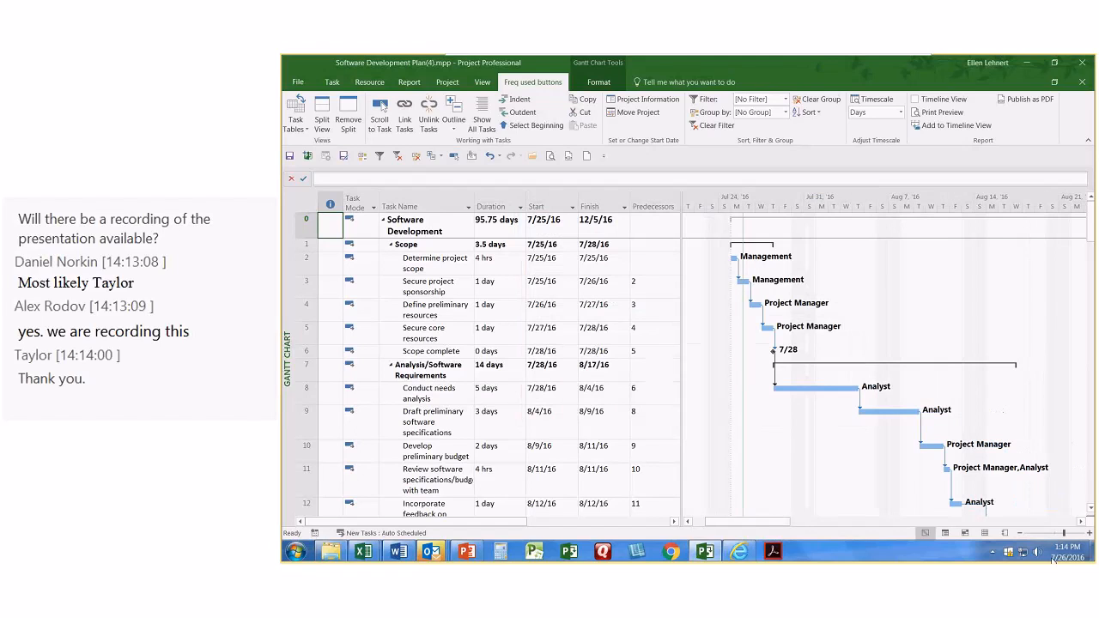
- Zoom the Gantt chart in to quarter days, out to seven-day intervals, and back in to three-day intervals
{"action": "left_click", "coordinate": [1090, 535]}
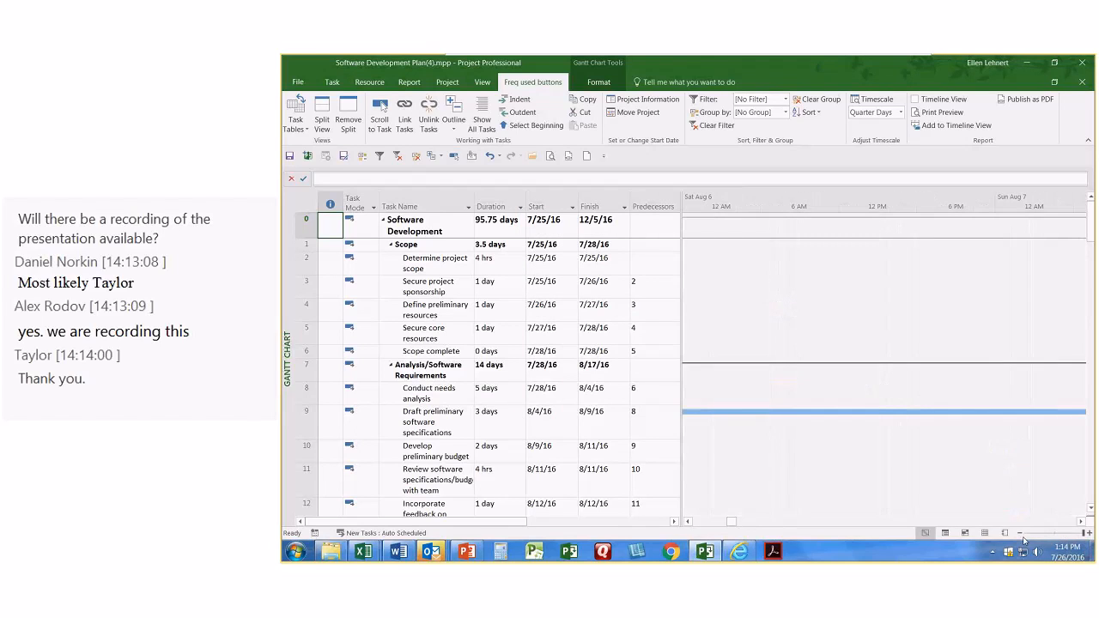
{"action": "left_click", "coordinate": [1019, 534]}
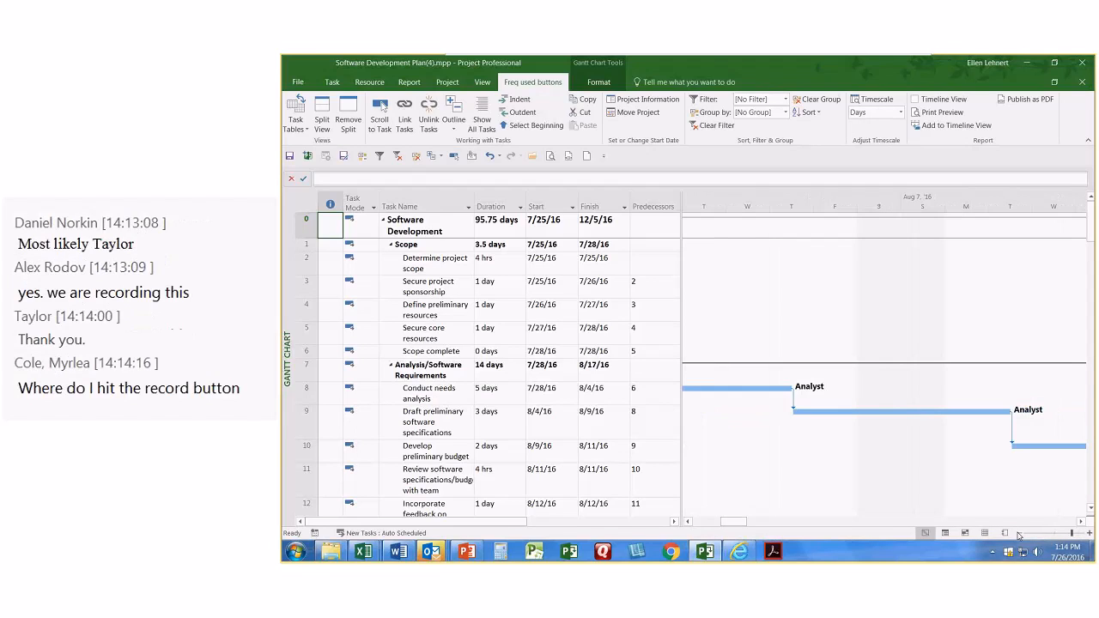
{"action": "left_click", "coordinate": [1019, 533]}
{"action": "left_click", "coordinate": [1019, 533]}
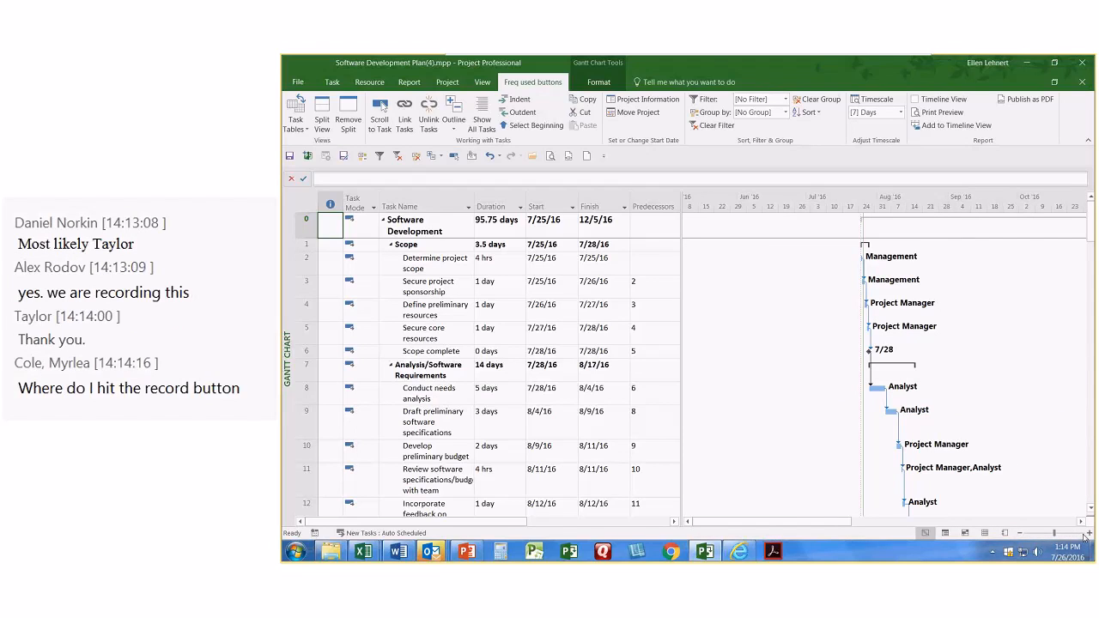
{"action": "left_click", "coordinate": [1089, 534]}
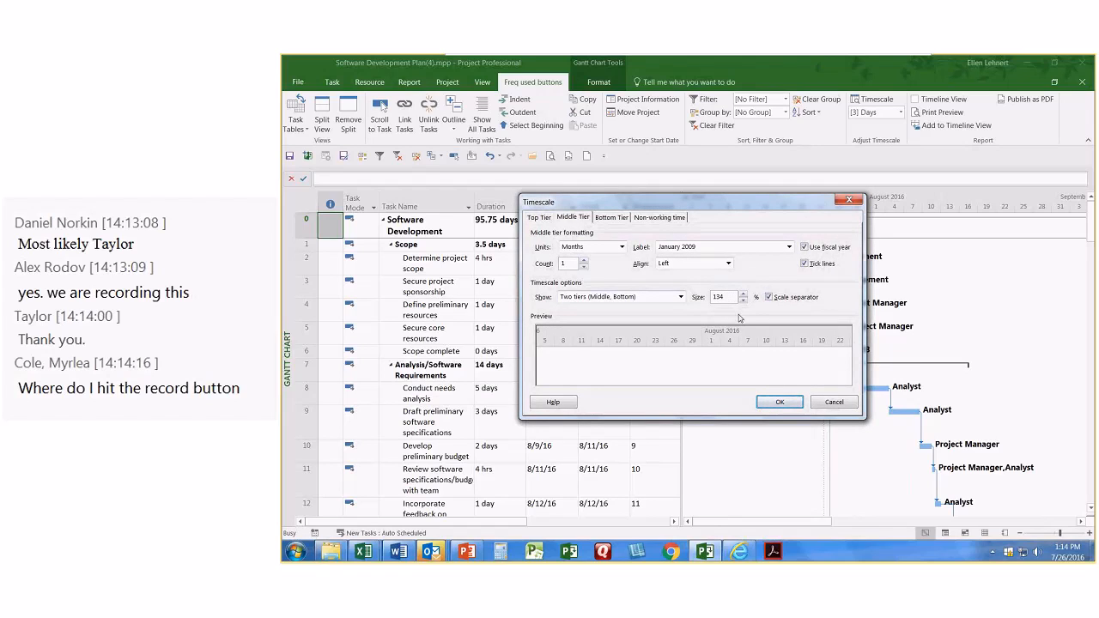
- Set the three-day timescale's size to 100% and zoom the Gantt chart in to days with the first tasks in view
{"action": "left_click", "coordinate": [743, 301]}
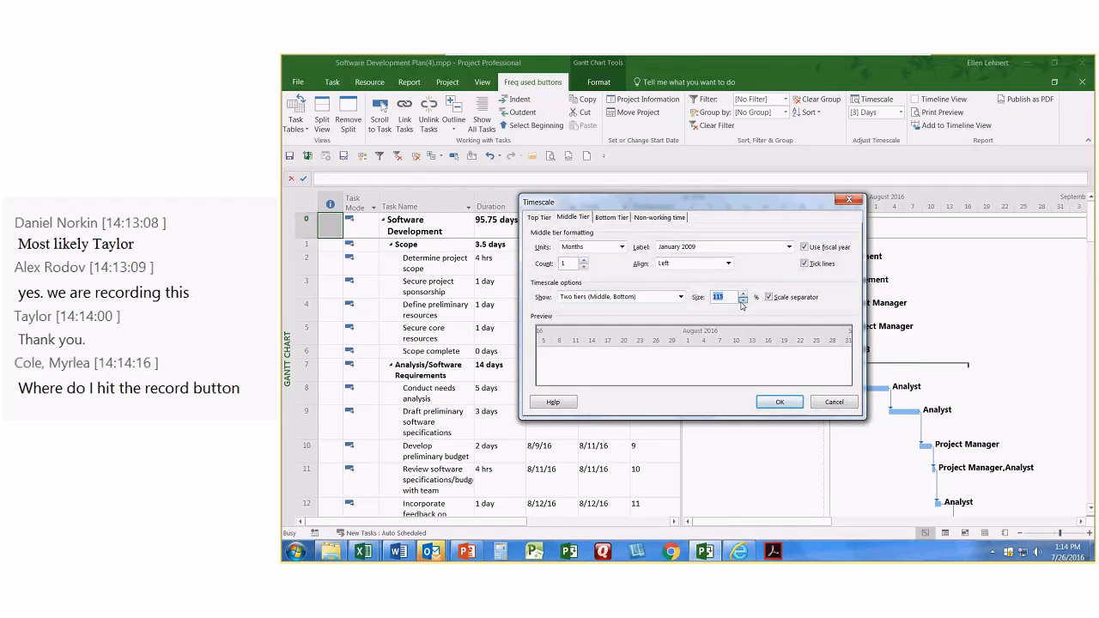
{"action": "left_click", "coordinate": [743, 300]}
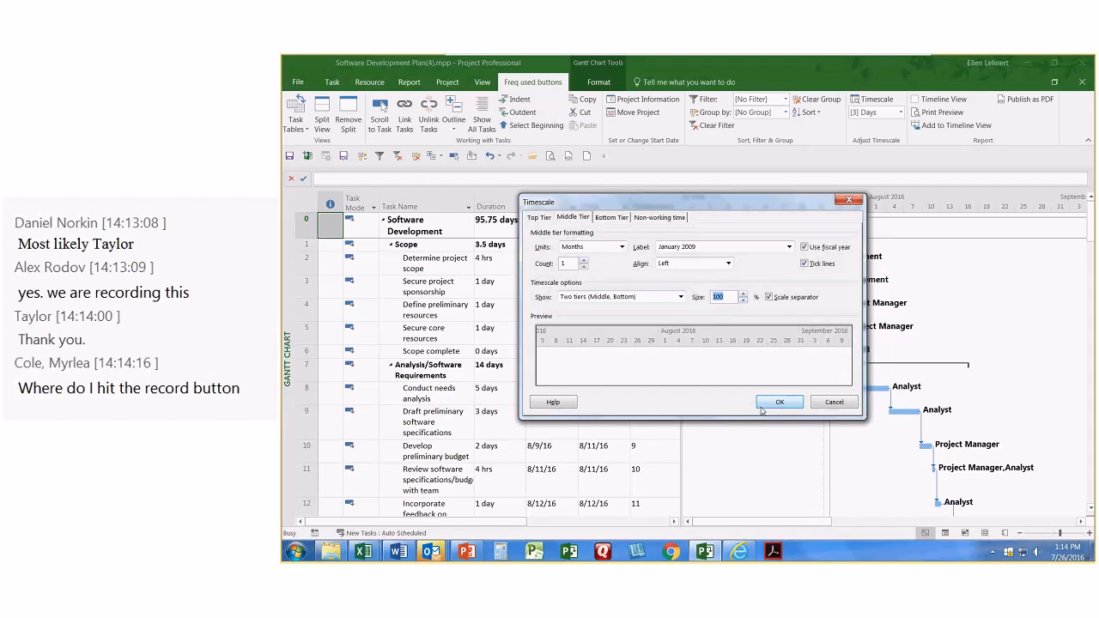
{"action": "left_click", "coordinate": [777, 402]}
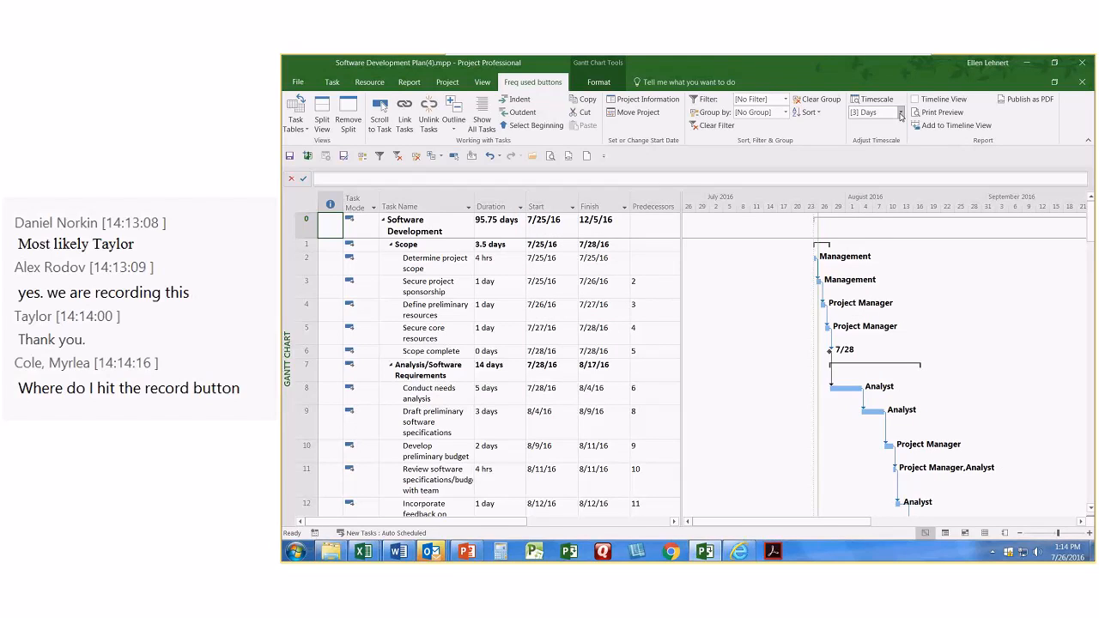
{"action": "left_click", "coordinate": [1088, 533]}
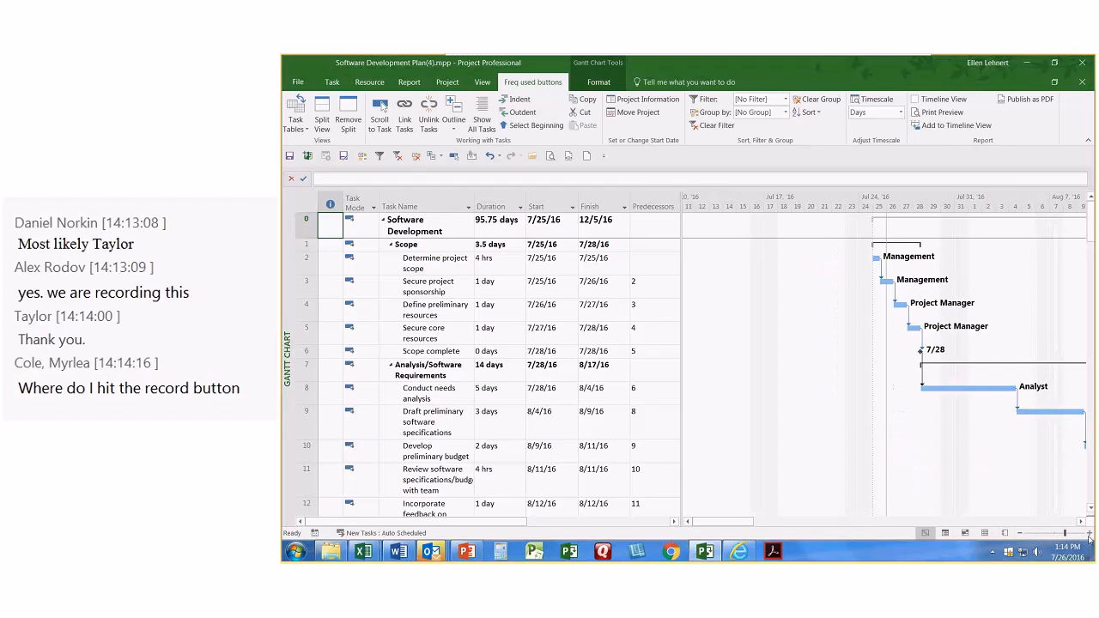
{"action": "left_click", "coordinate": [1080, 521]}
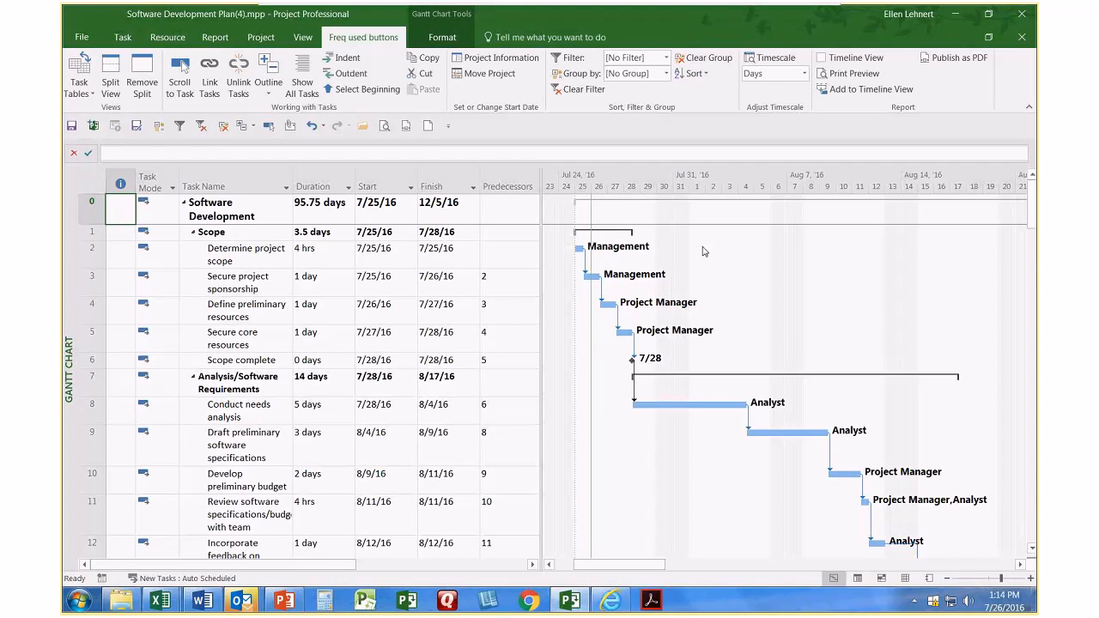
- Draw an arrow on the Gantt chart pointing toward the Define preliminary resources task
{"action": "left_click", "coordinate": [436, 39]}
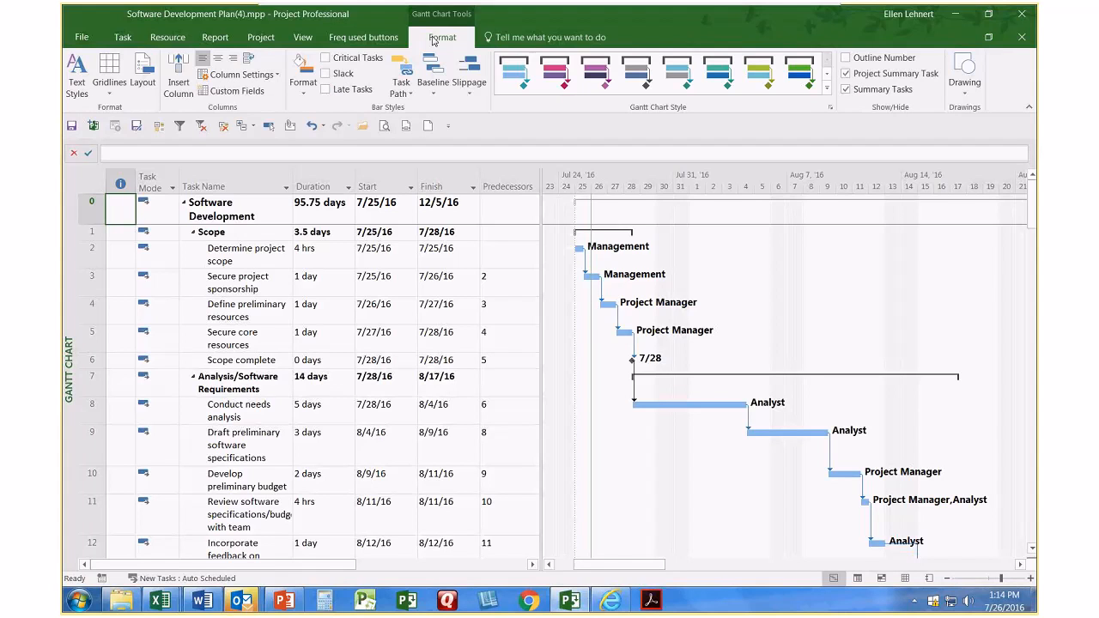
{"action": "left_click", "coordinate": [969, 89]}
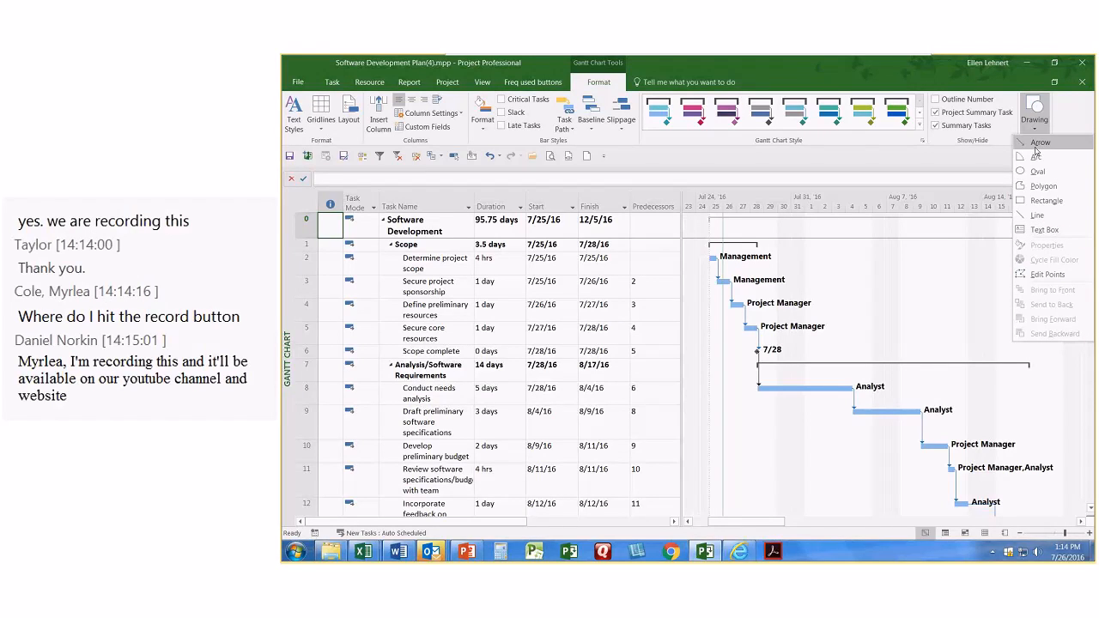
{"action": "left_click", "coordinate": [1035, 146]}
{"action": "left_click_drag", "start_coordinate": [891, 275], "coordinate": [831, 296]}
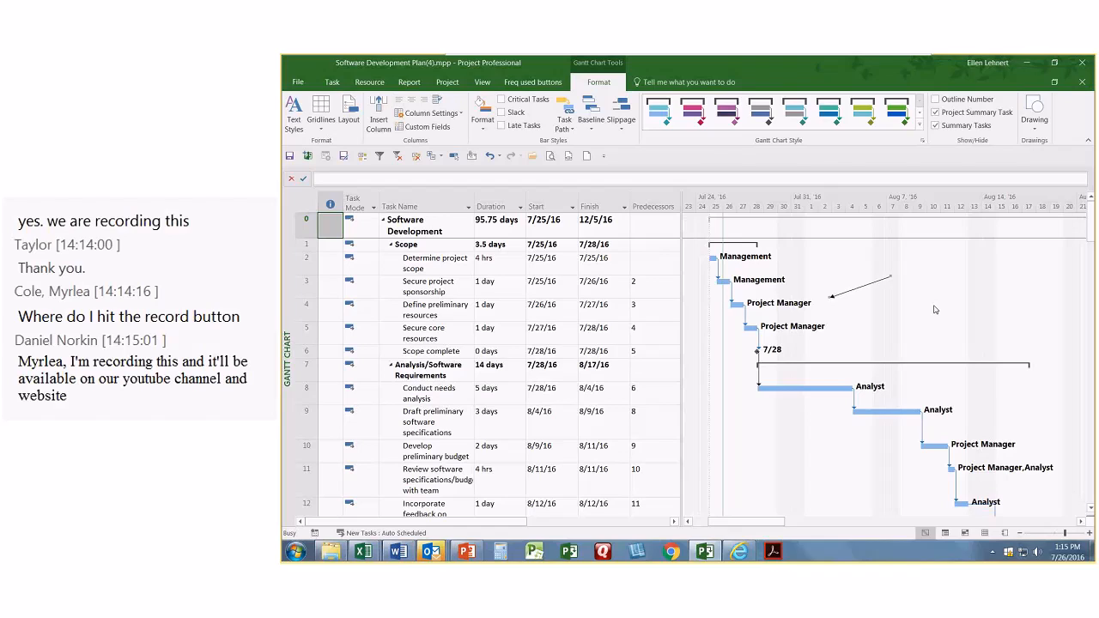
- Add a text box reading "this is going well" at the tail of the arrow on the Gantt chart
{"action": "left_click", "coordinate": [1034, 126]}
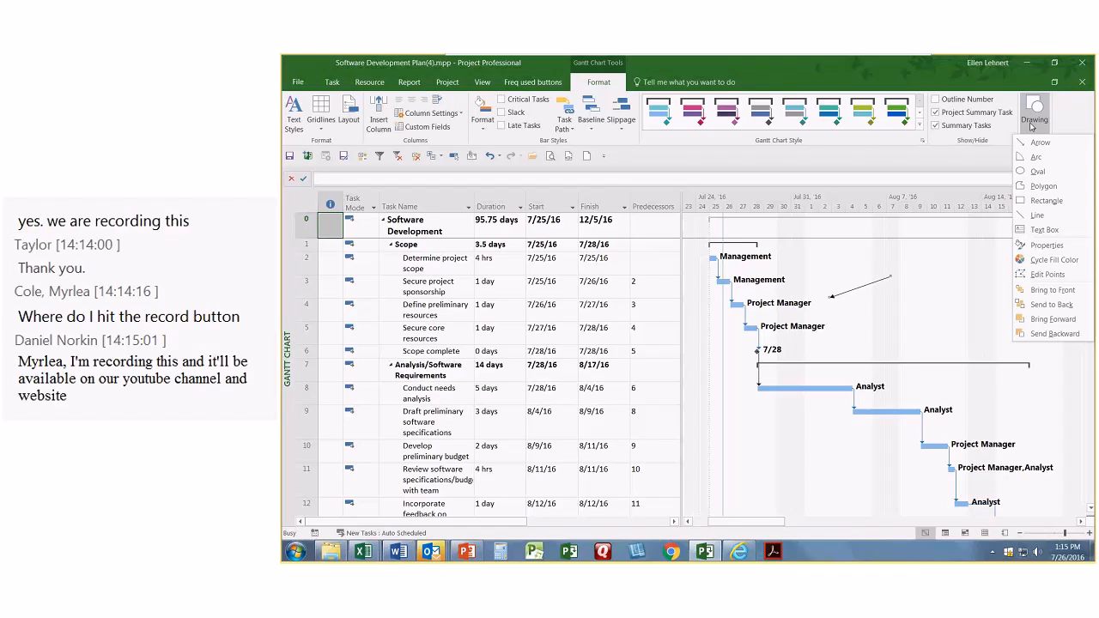
{"action": "left_click", "coordinate": [1044, 230]}
{"action": "mouse_move", "coordinate": [891, 260]}
{"action": "left_mouse_down"}
{"action": "mouse_move", "coordinate": [974, 319]}
{"action": "mouse_move", "coordinate": [971, 301]}
{"action": "left_mouse_up"}
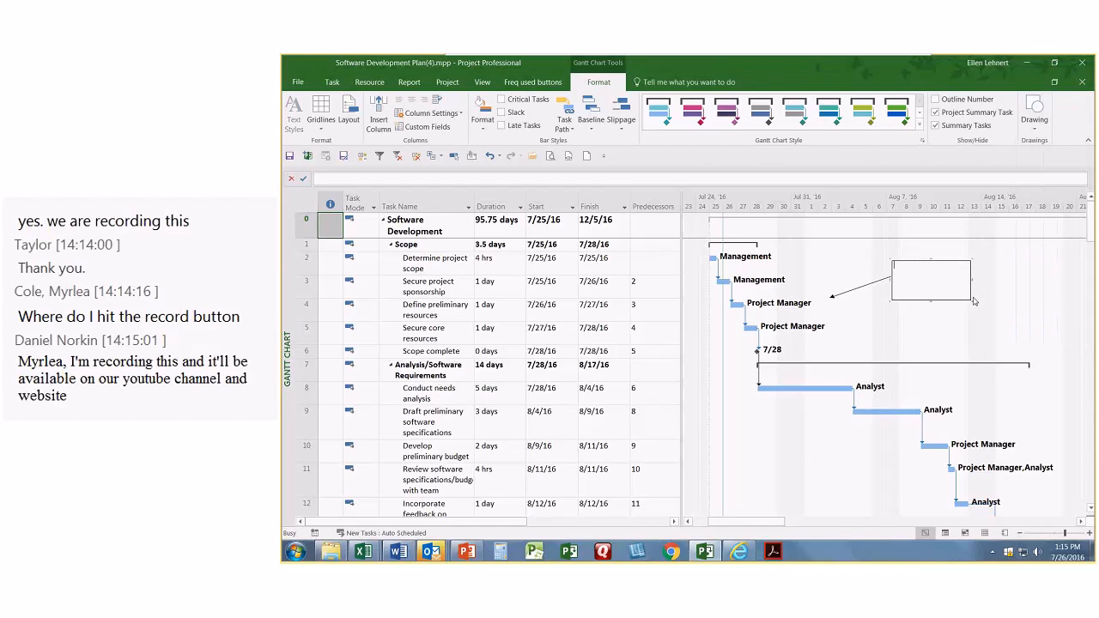
{"action": "type", "text": "this is going well"}
{"action": "left_click", "coordinate": [979, 246]}
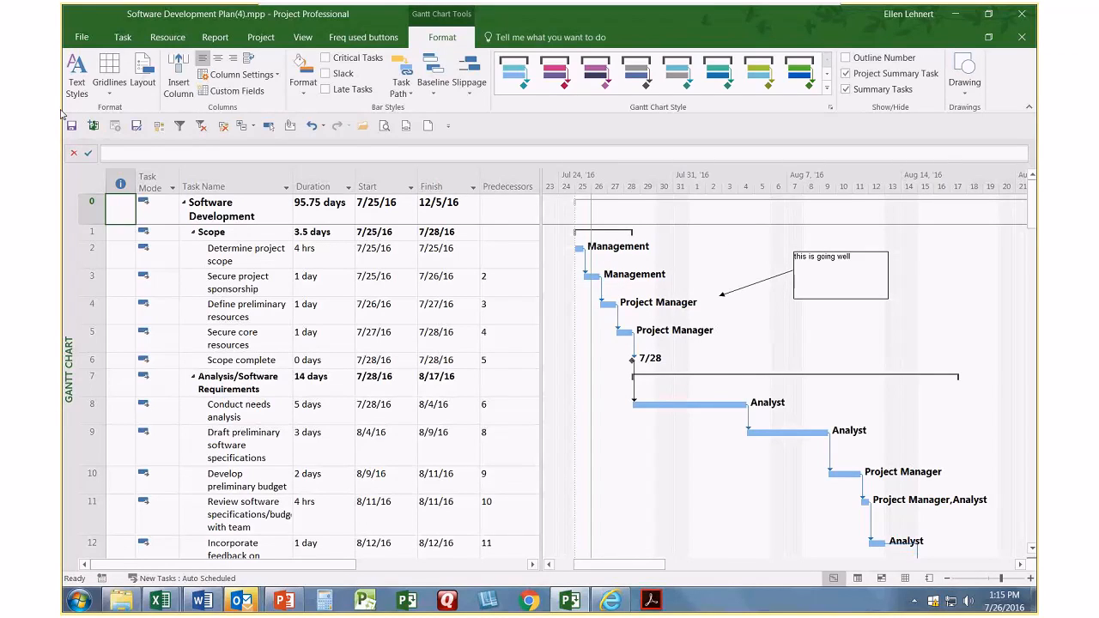
- Hide the drawings through the Gantt chart layout settings, and show them again
{"action": "left_click", "coordinate": [142, 82]}
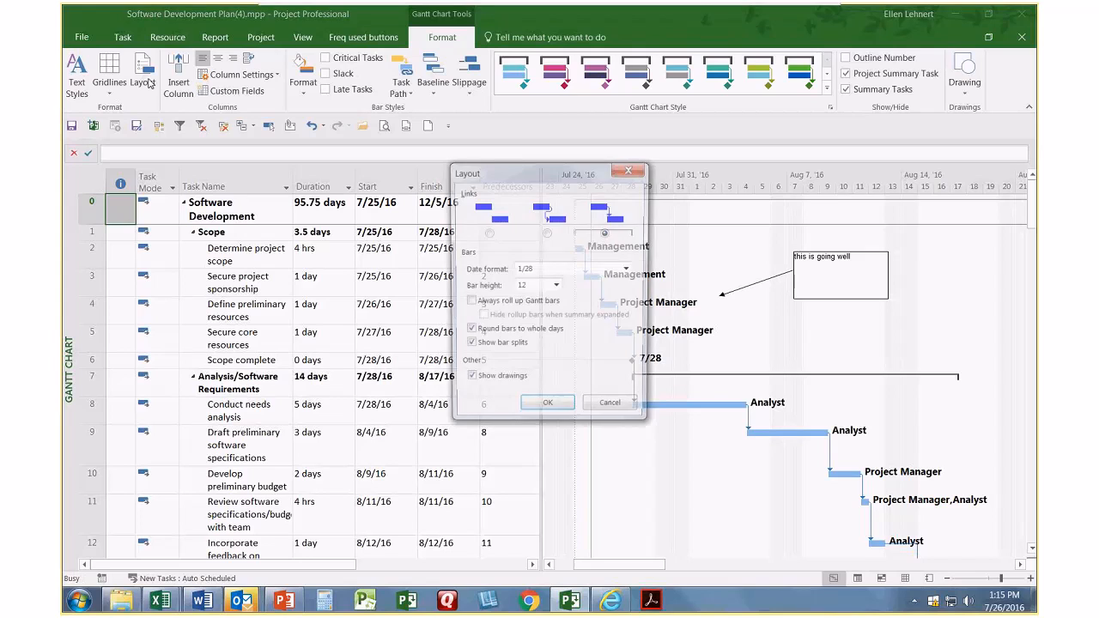
{"action": "left_click", "coordinate": [547, 409]}
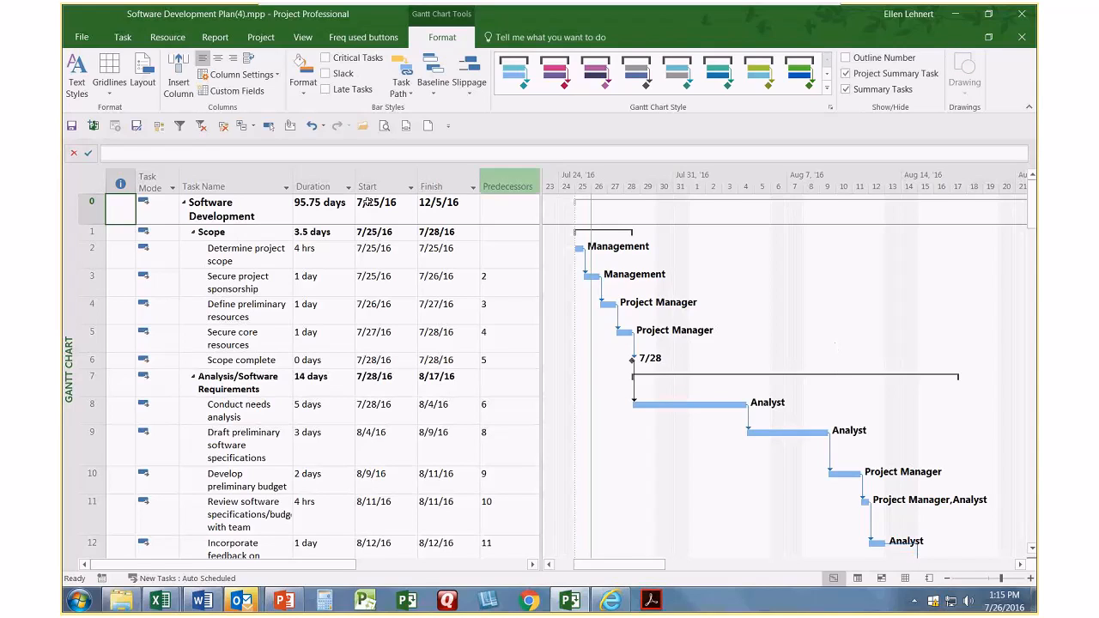
{"action": "left_click", "coordinate": [135, 83]}
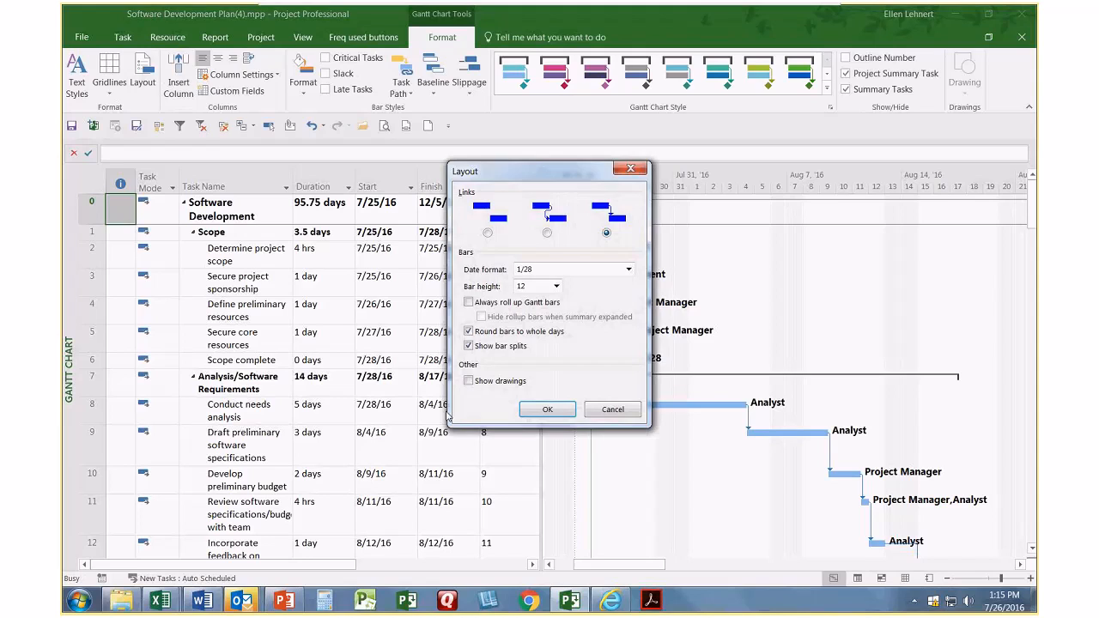
{"action": "left_click", "coordinate": [468, 381]}
{"action": "left_click", "coordinate": [547, 410]}
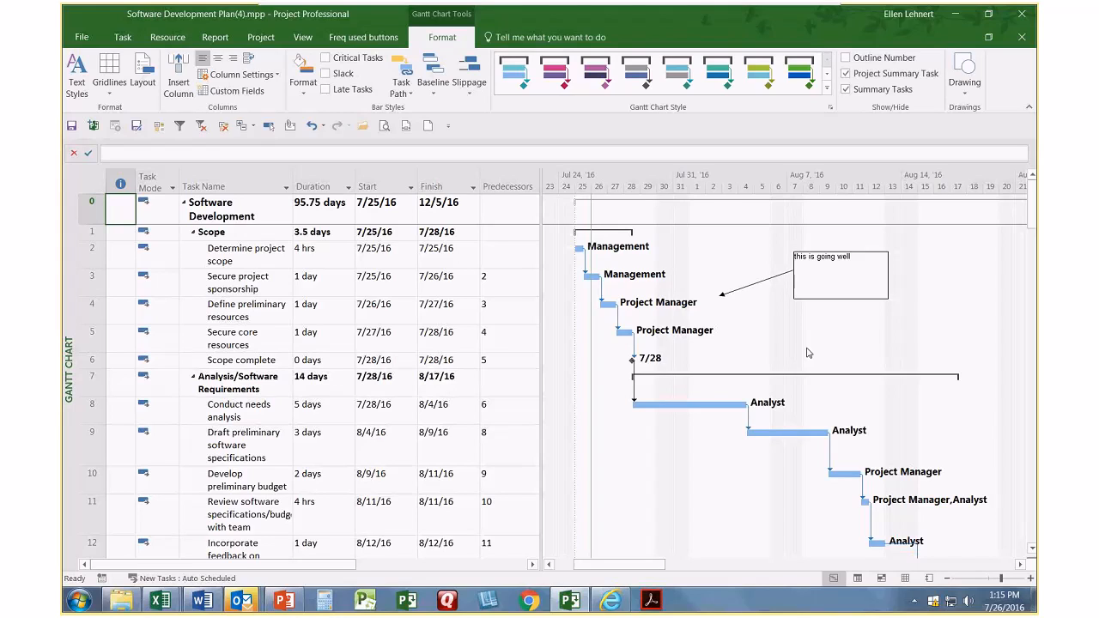
- Delete the text box and the arrow from the Gantt chart
{"action": "left_click", "coordinate": [850, 299]}
{"action": "key", "text": "Delete"}
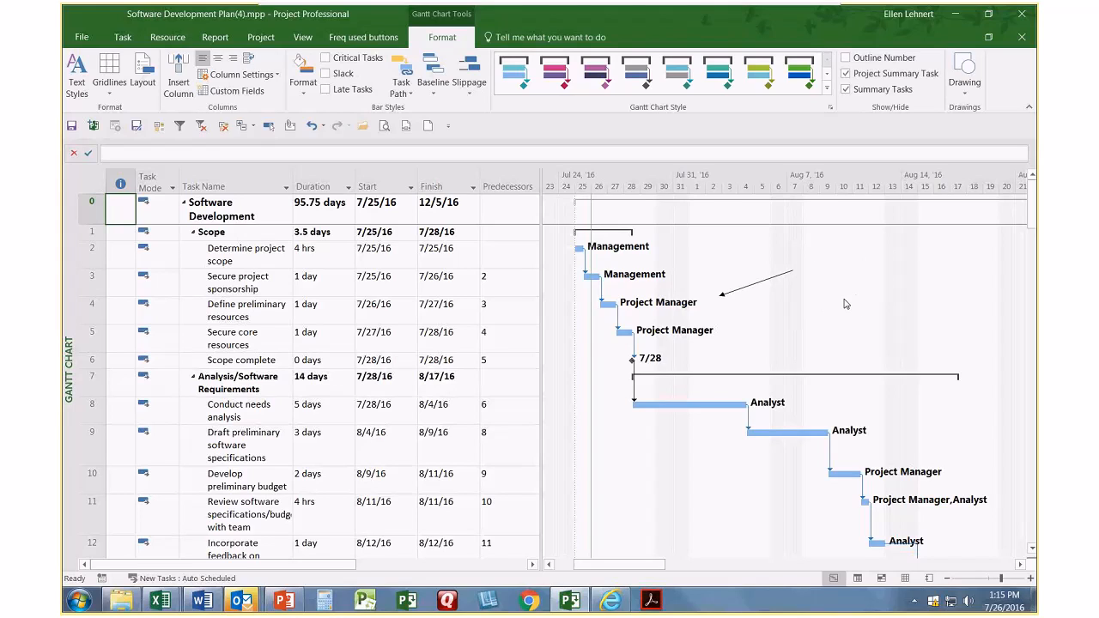
{"action": "left_click", "coordinate": [745, 293]}
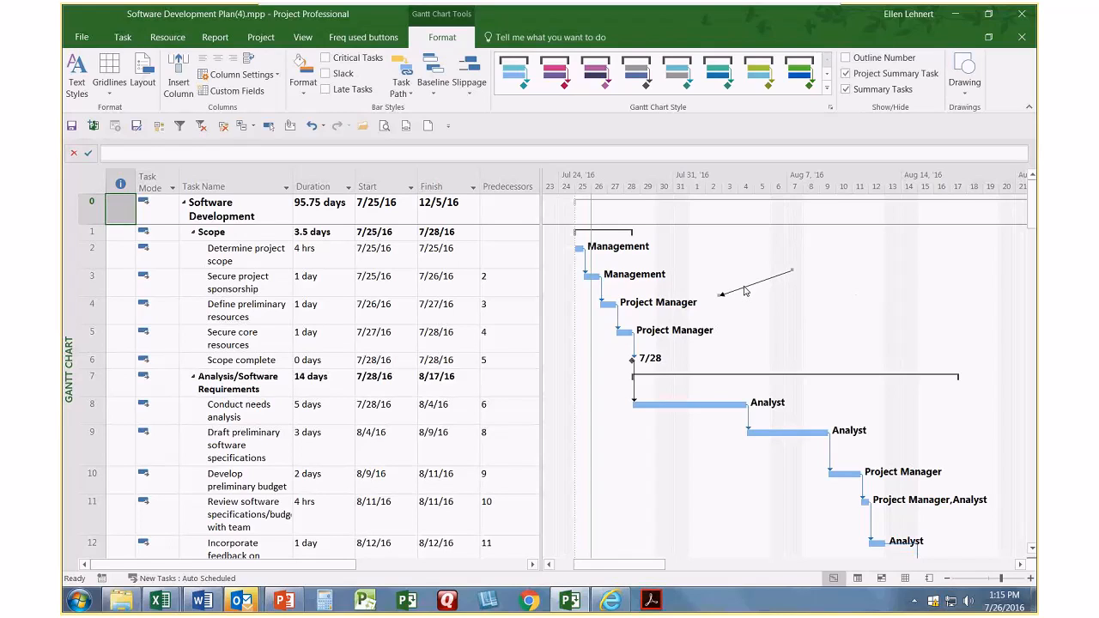
{"action": "key", "text": "Delete"}
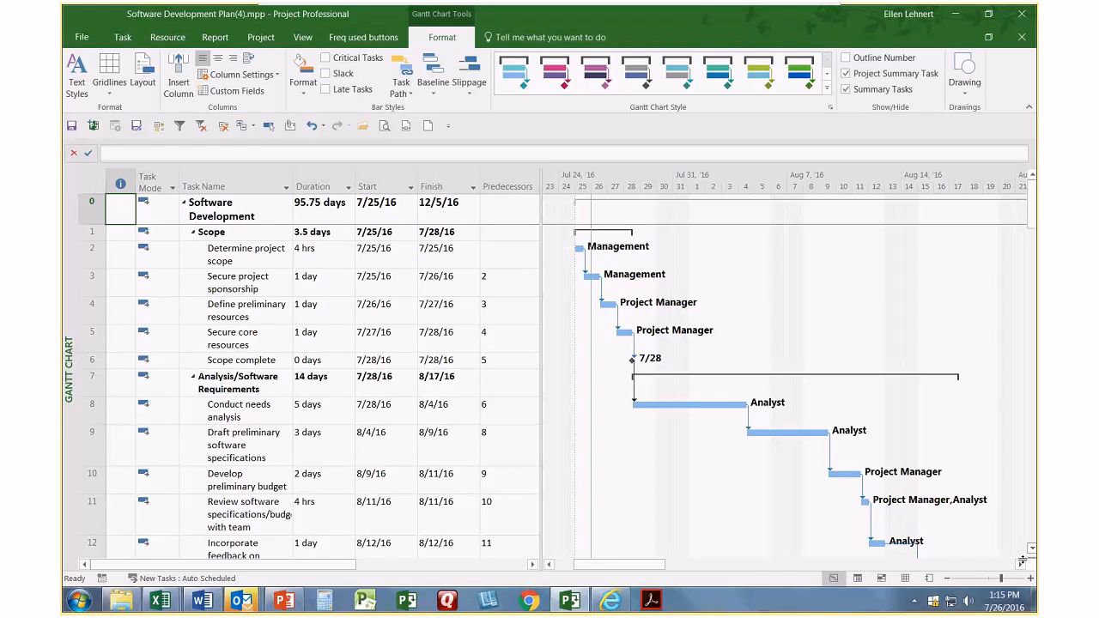
- Zoom the Gantt chart out to months and examine the link lines between the development and testing tasks
{"action": "left_click", "coordinate": [948, 580]}
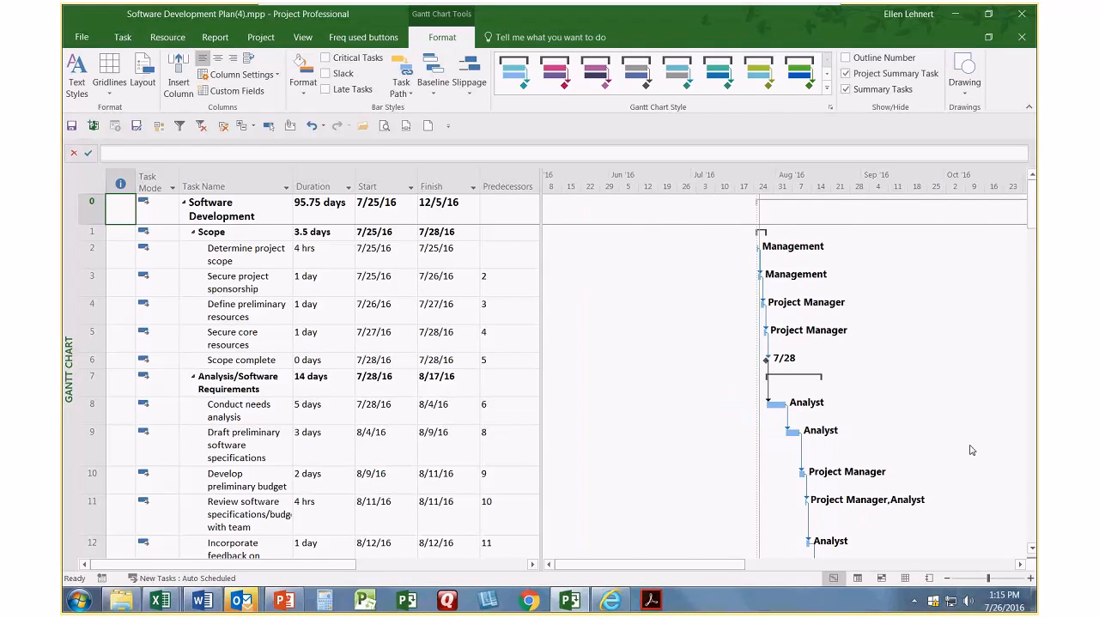
{"action": "scroll", "coordinate": [971, 450], "scroll_direction": "down", "scroll_amount": 5}
{"action": "scroll", "coordinate": [953, 450], "scroll_direction": "down", "scroll_amount": 2}
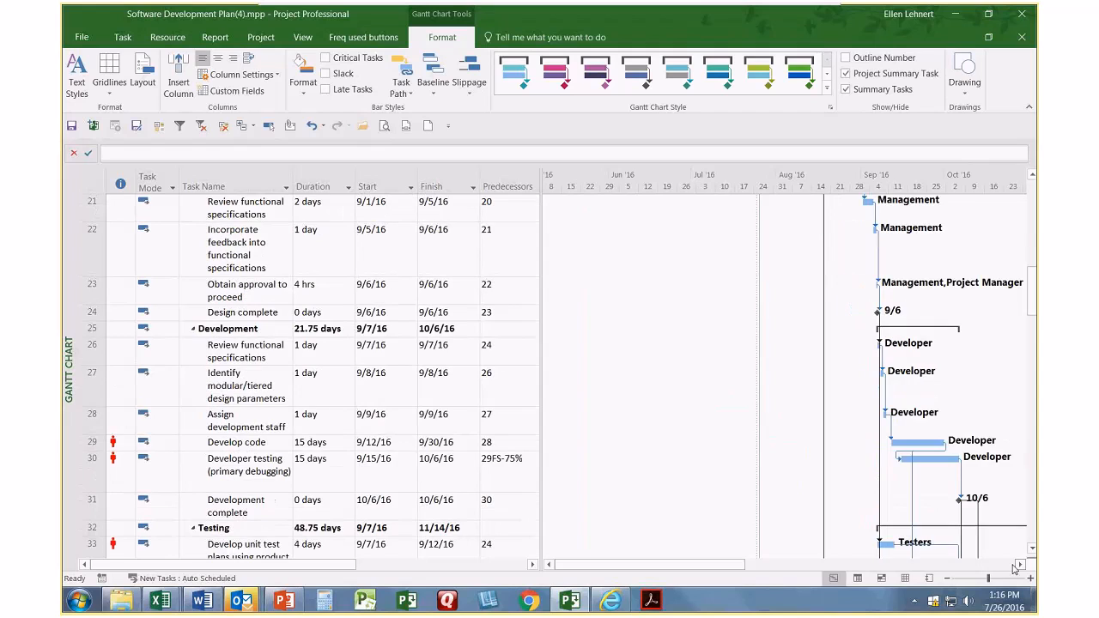
{"action": "left_click", "coordinate": [1020, 564]}
{"action": "left_click", "coordinate": [1020, 564]}
{"action": "left_click", "coordinate": [1020, 564]}
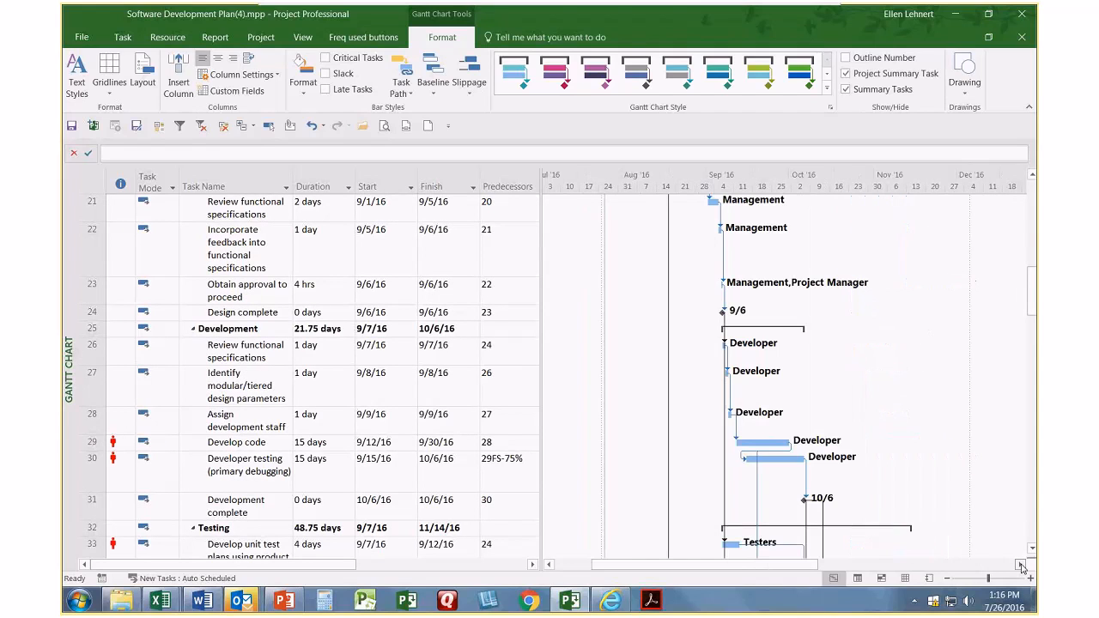
{"action": "left_click", "coordinate": [1020, 564]}
{"action": "scroll", "coordinate": [848, 418], "scroll_direction": "down", "scroll_amount": 5}
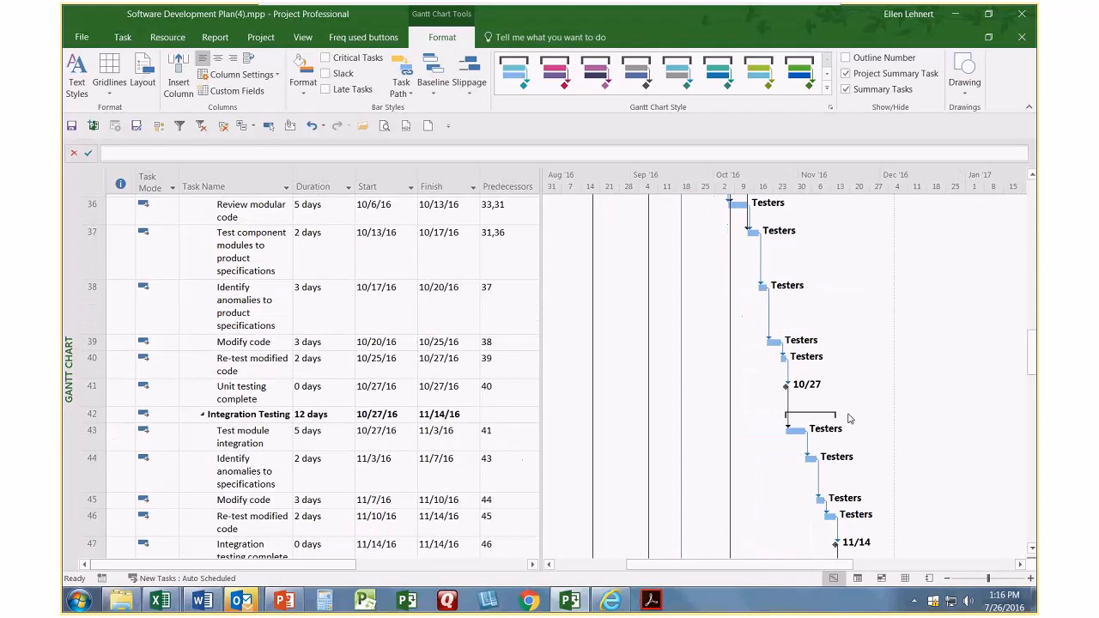
{"action": "scroll", "coordinate": [848, 418], "scroll_direction": "up", "scroll_amount": 3}
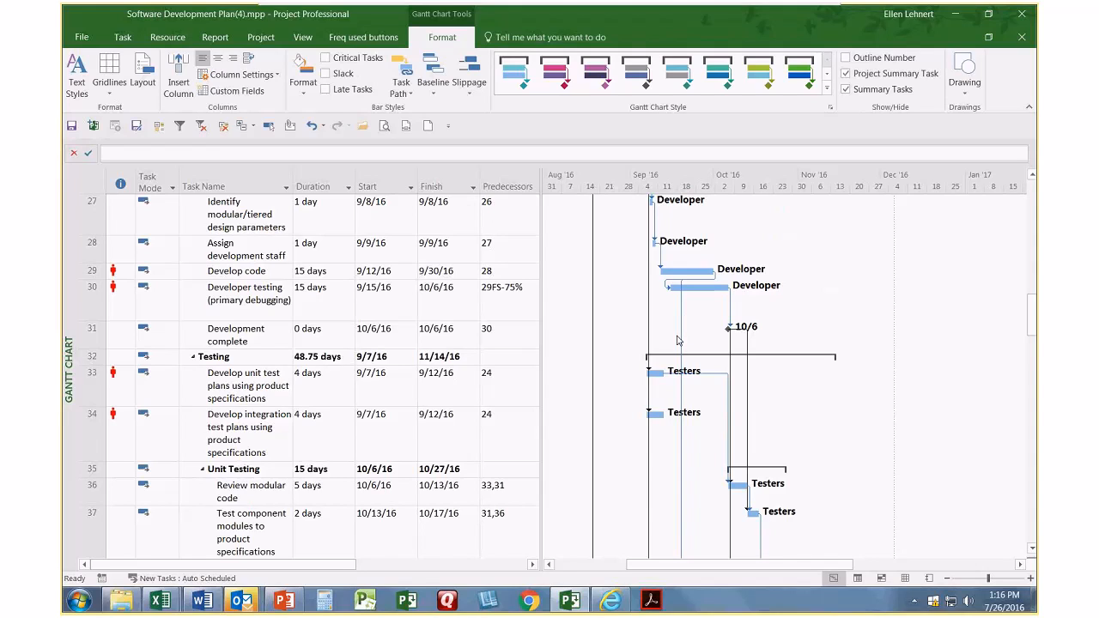
- Turn off the link lines between the Gantt bars in the layout settings, and restore the angled link style ending on the bar's top
{"action": "left_click", "coordinate": [142, 67]}
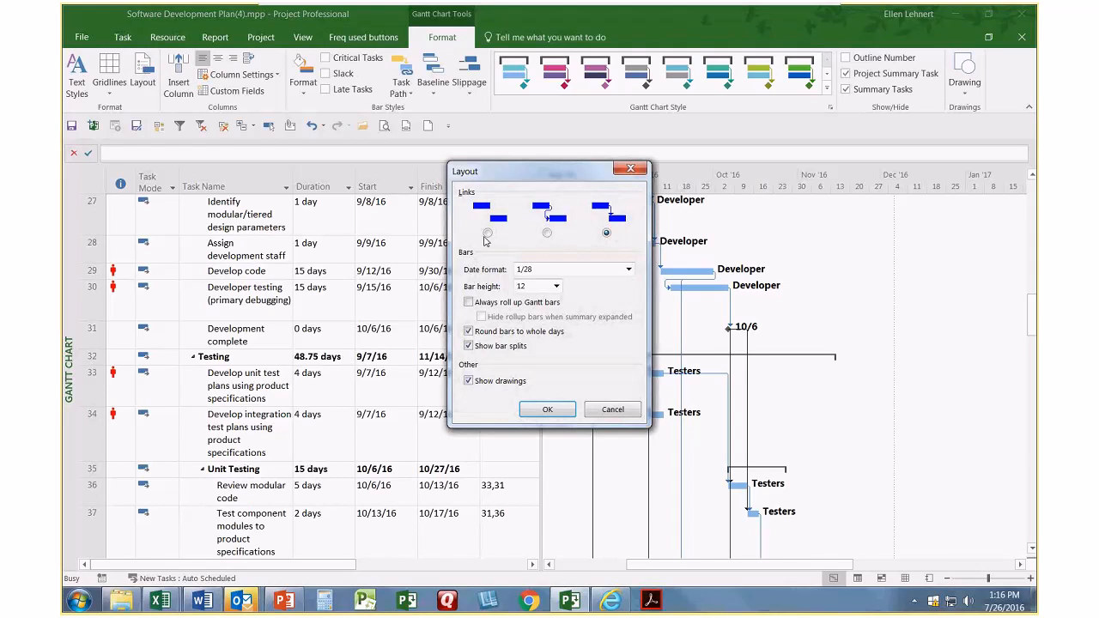
{"action": "left_click", "coordinate": [487, 233]}
{"action": "left_click", "coordinate": [547, 409]}
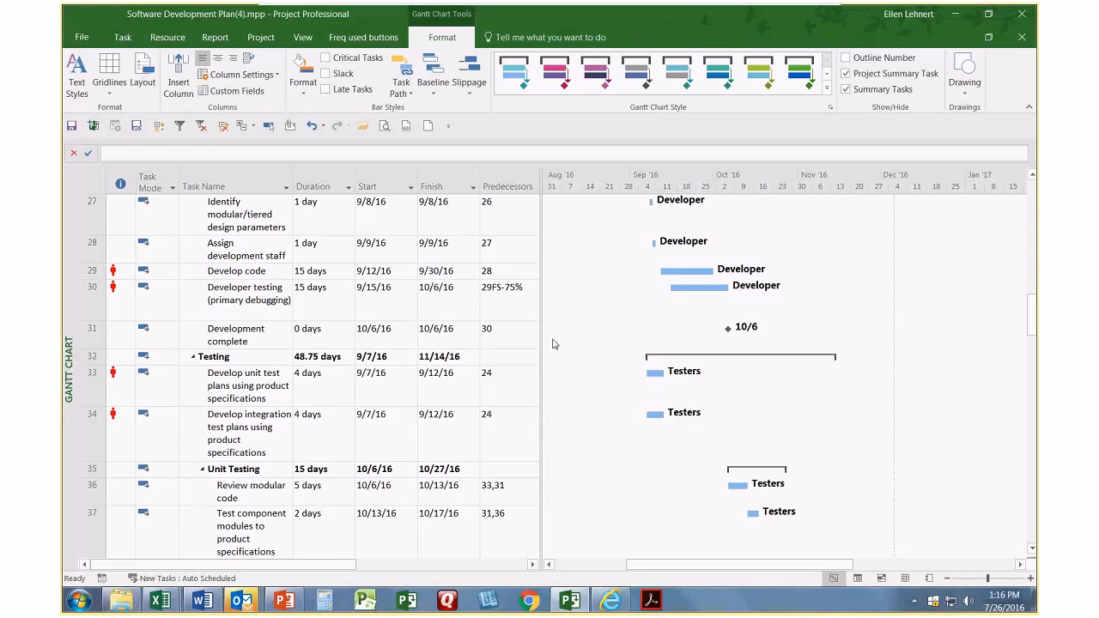
{"action": "left_click", "coordinate": [146, 82]}
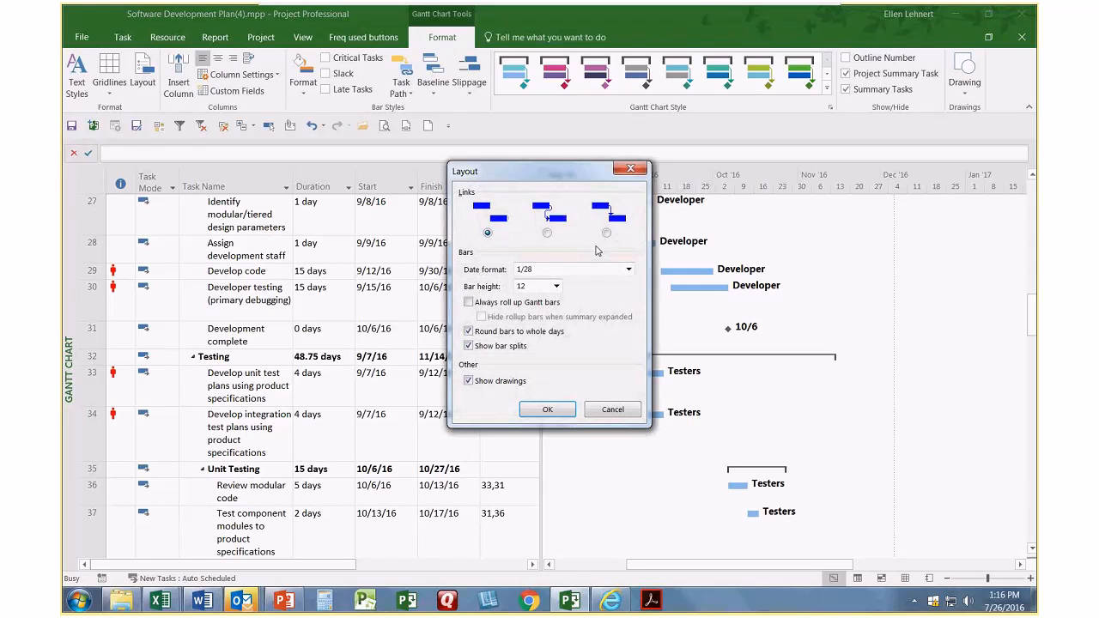
{"action": "left_click", "coordinate": [547, 409]}
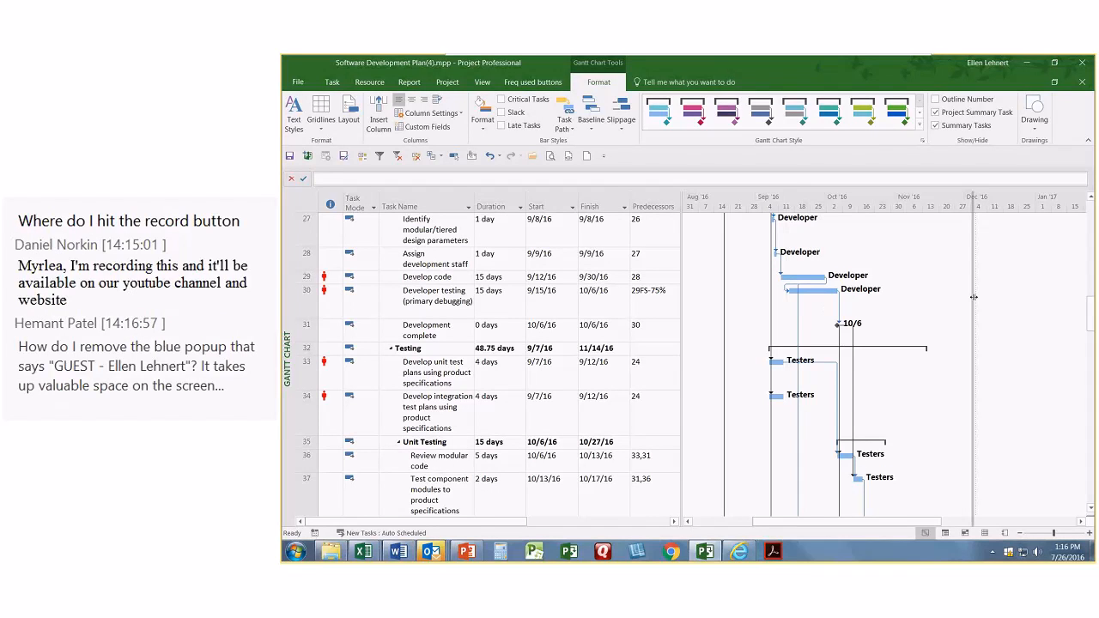
- Widen the task table over the Gantt chart and insert a Notes column after Resource Names
{"action": "left_click_drag", "start_coordinate": [974, 298], "coordinate": [976, 297]}
{"action": "right_click", "coordinate": [801, 201]}
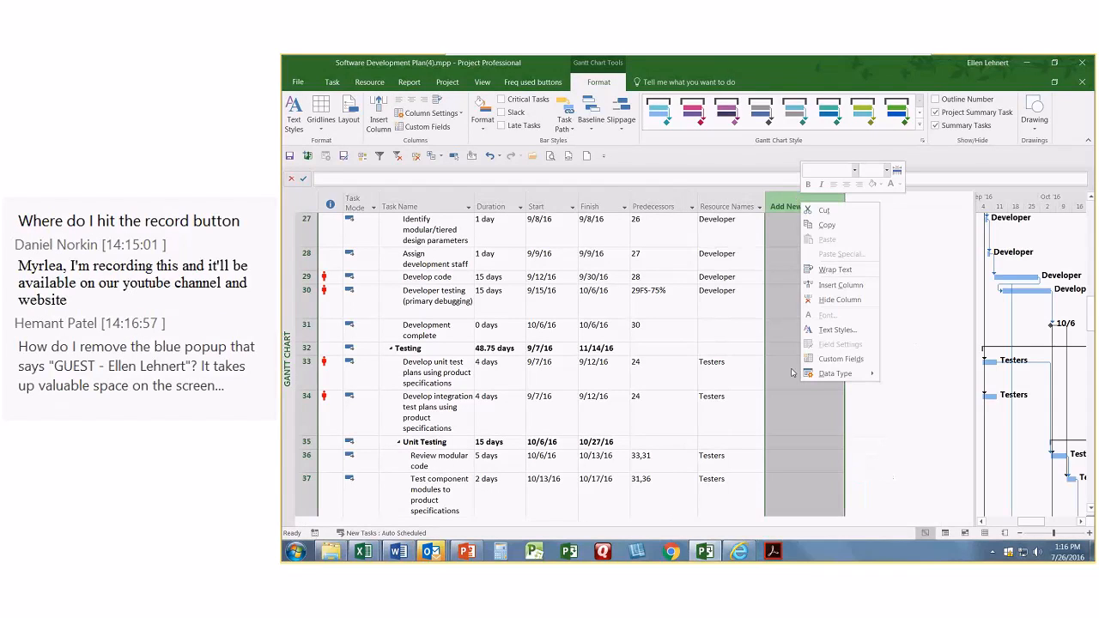
{"action": "left_click", "coordinate": [841, 285]}
{"action": "type", "text": "notes"}
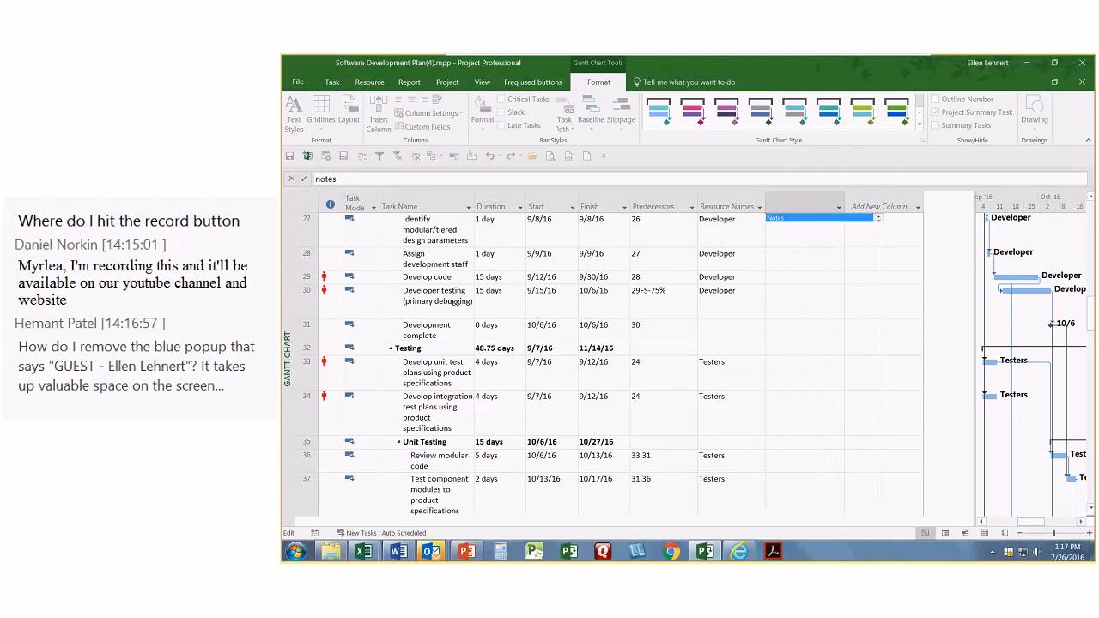
{"action": "key", "text": "Return"}
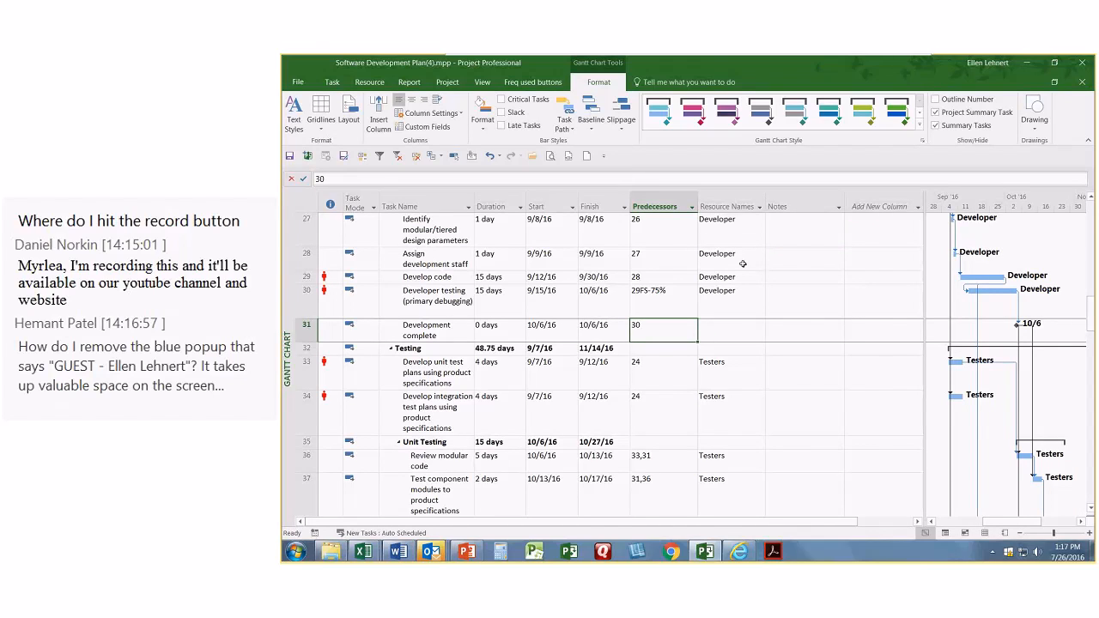
- Move the Notes column between Finish and Predecessors and select it
{"action": "left_click", "coordinate": [791, 206]}
{"action": "left_click_drag", "start_coordinate": [783, 207], "coordinate": [620, 210]}
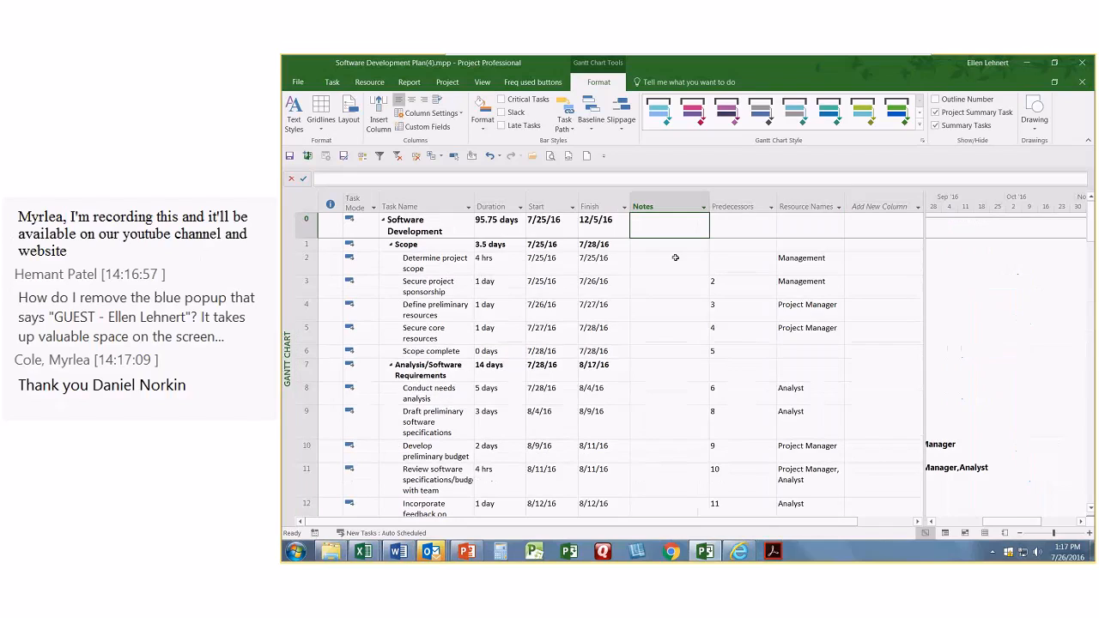
{"action": "left_click", "coordinate": [667, 206]}
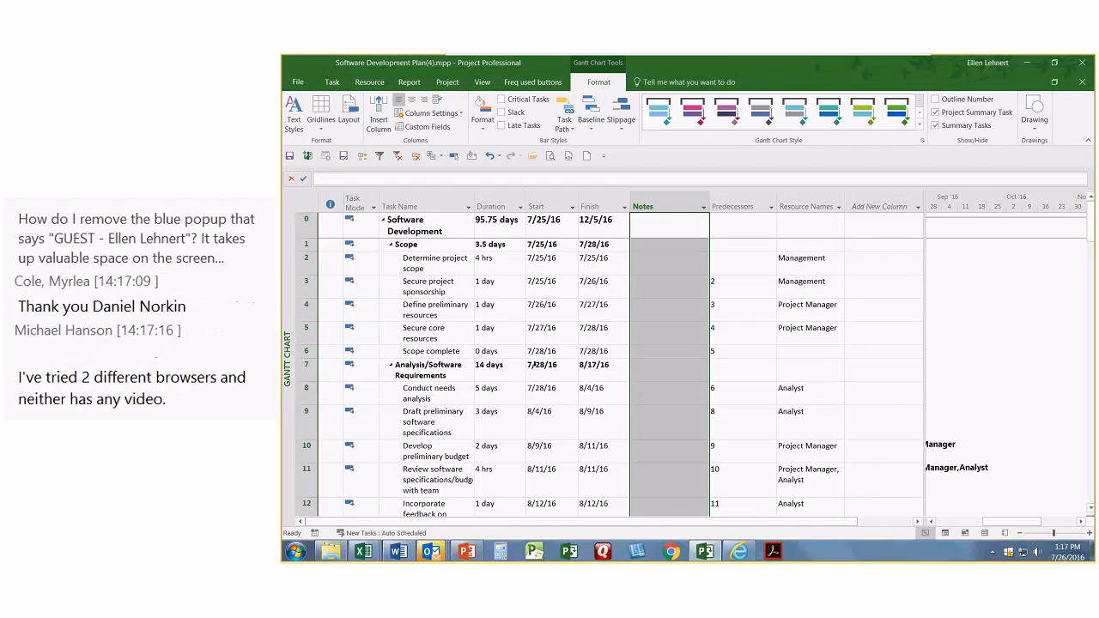
- Enter a long placeholder note of x's ending in "xEDASDASFASDFASEFASEFGSDGSD" for the Determine project scope task
{"action": "left_click", "coordinate": [700, 262]}
{"action": "type", "text": "xxx"}
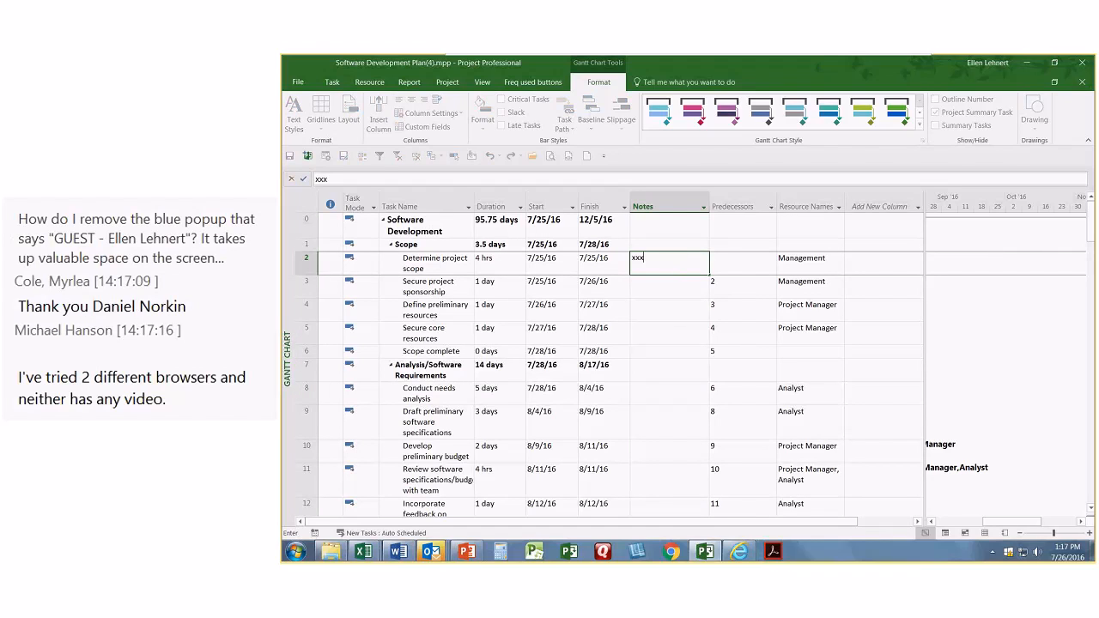
{"action": "type", "text": "x xxxxx xxxxxxxxxx"}
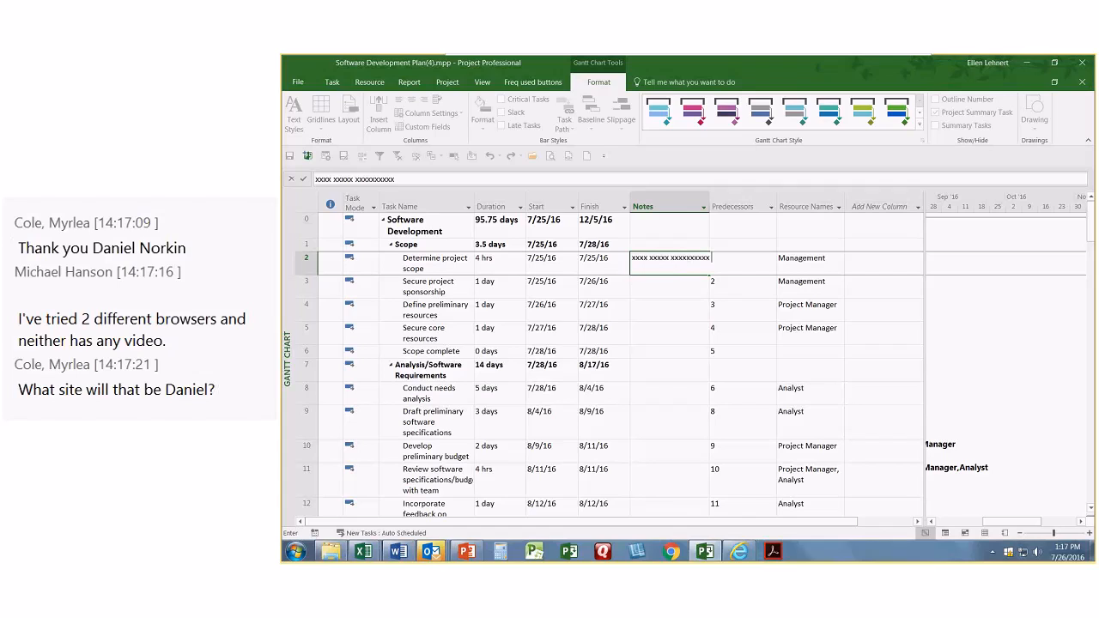
{"action": "type", "text": " xxxxxxxxxxxxxxx xxxxxxxxxxxxxxxxx x"}
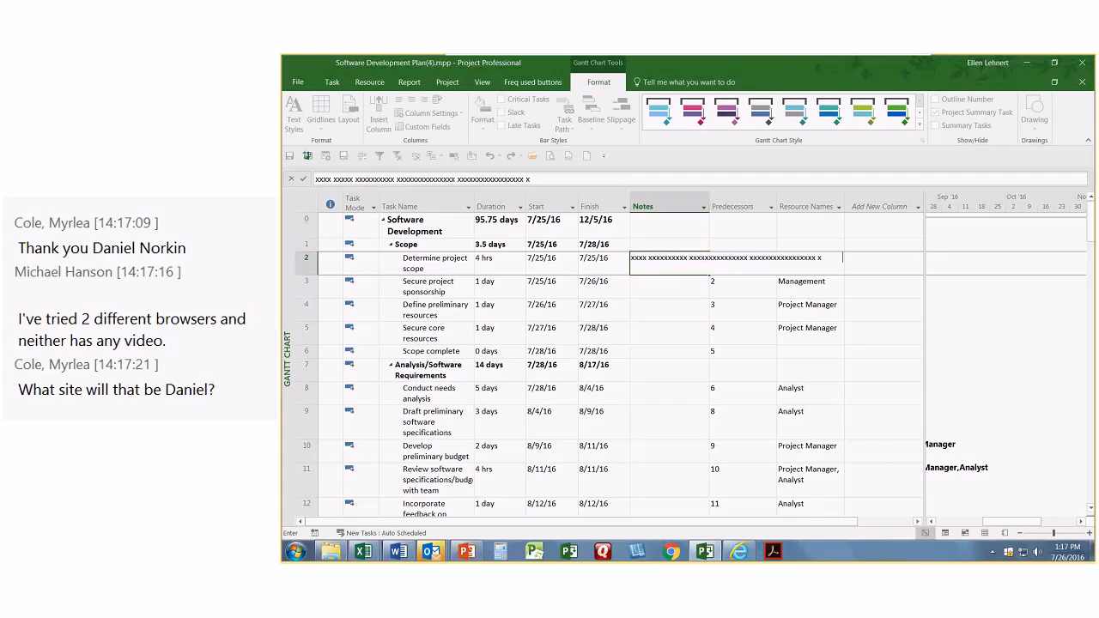
{"action": "key", "text": "BackSpace"}
{"action": "key", "text": "BackSpace"}
{"action": "key", "text": "BackSpace"}
{"action": "key", "text": "BackSpace"}
{"action": "key", "text": "BackSpace"}
{"action": "key", "text": "BackSpace"}
{"action": "key", "text": "BackSpace"}
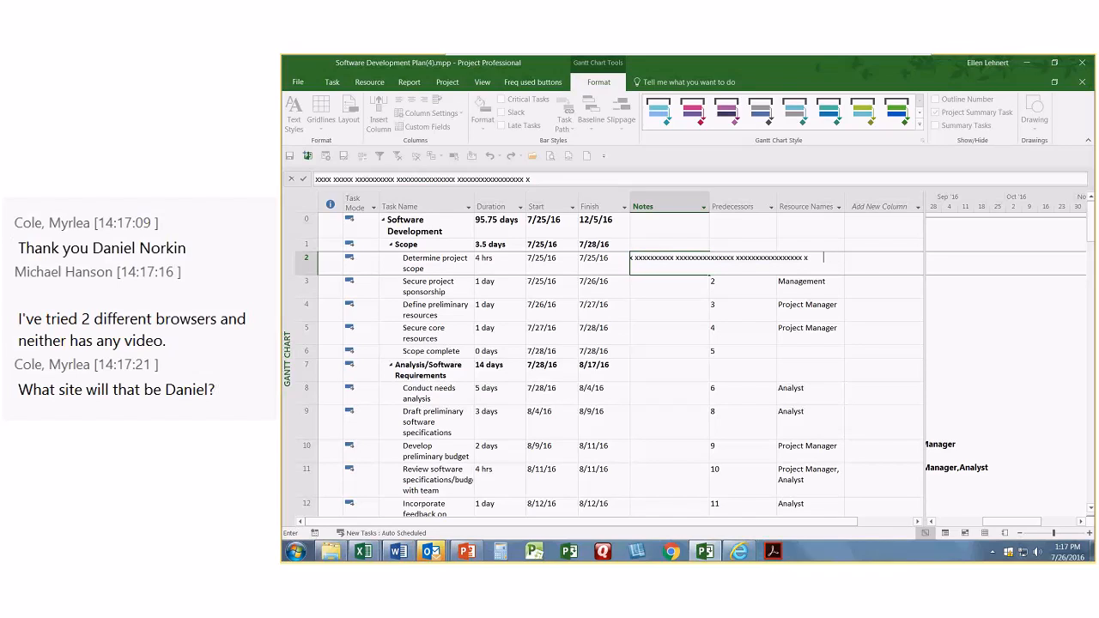
{"action": "key", "text": "BackSpace"}
{"action": "key", "text": "BackSpace"}
{"action": "key", "text": "BackSpace"}
{"action": "key", "text": "BackSpace"}
{"action": "key", "text": "BackSpace"}
{"action": "key", "text": "BackSpace"}
{"action": "key", "text": "BackSpace"}
{"action": "key", "text": "BackSpace"}
{"action": "type", "text": "EDASDASFASDFASEFASEFGSDGSD"}
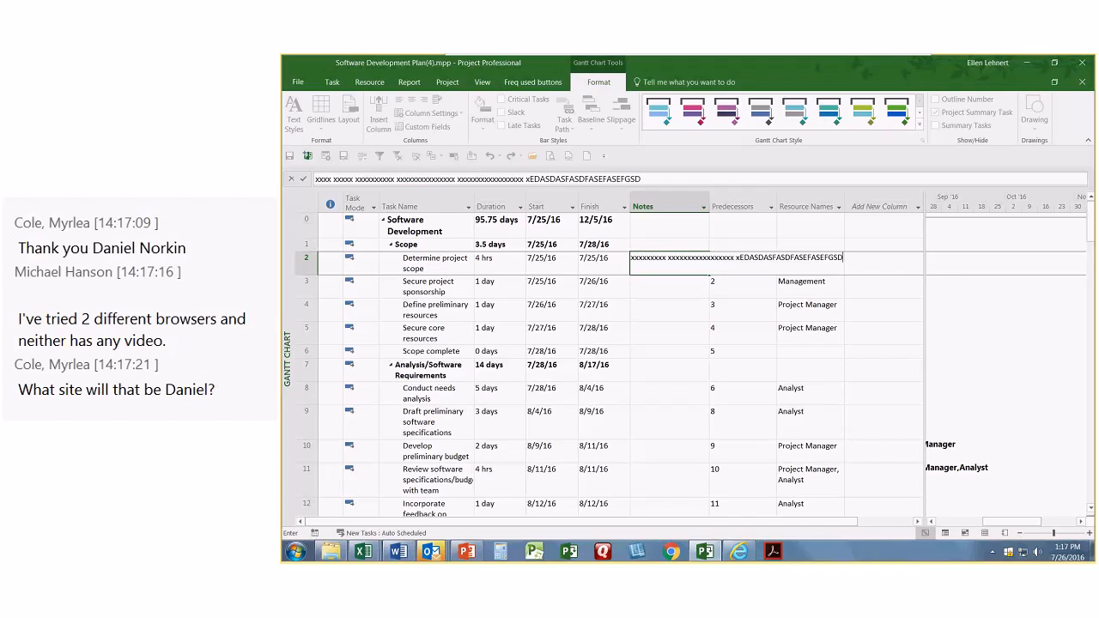
- Split the note's last long word into "xEDASDASFAS DFASEF ASEFGSDGSD" and accept the note
{"action": "left_click", "coordinate": [579, 179]}
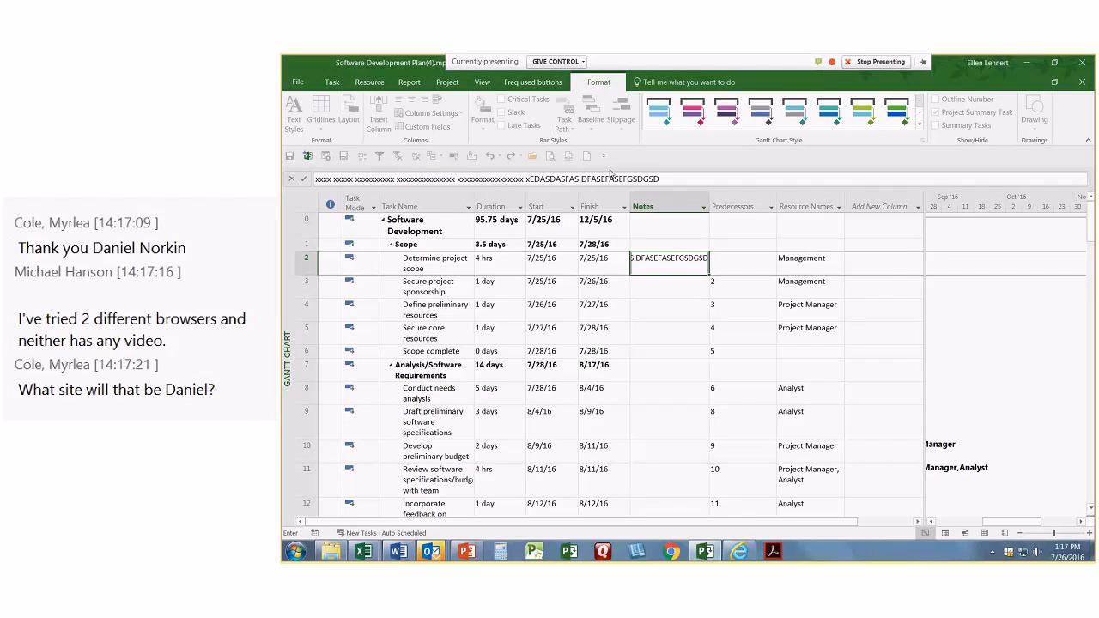
{"action": "left_click", "coordinate": [610, 178]}
{"action": "left_click", "coordinate": [554, 423]}
{"action": "left_click", "coordinate": [685, 263]}
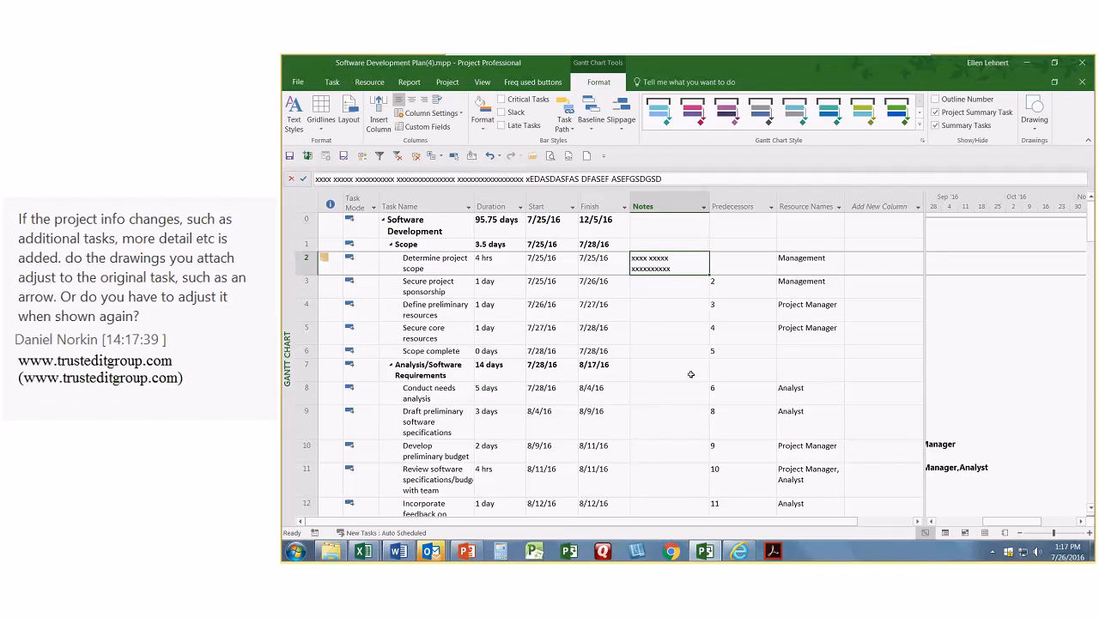
{"action": "left_click", "coordinate": [424, 201]}
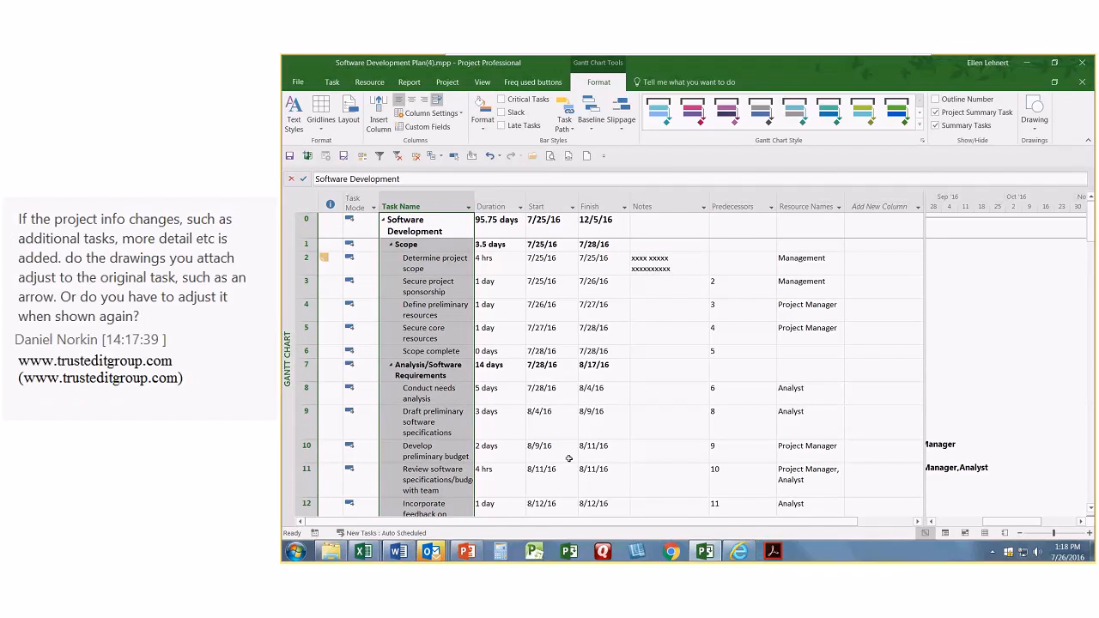
{"action": "left_click", "coordinate": [550, 328]}
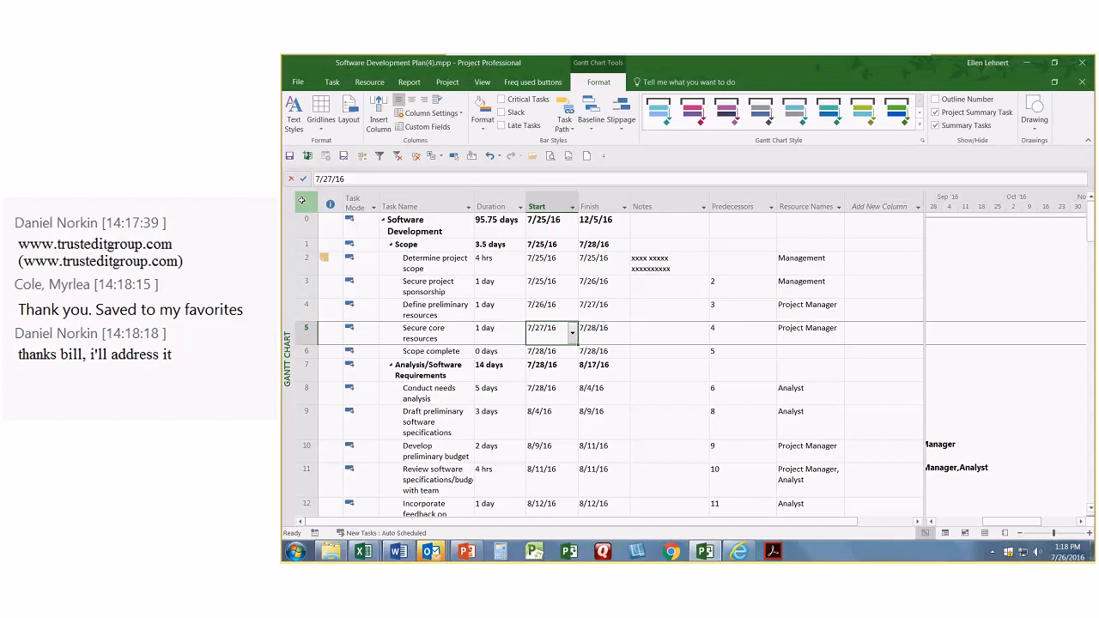
- Turn on text wrapping for the Notes field in the Entry table definition and apply the table
{"action": "right_click", "coordinate": [301, 200]}
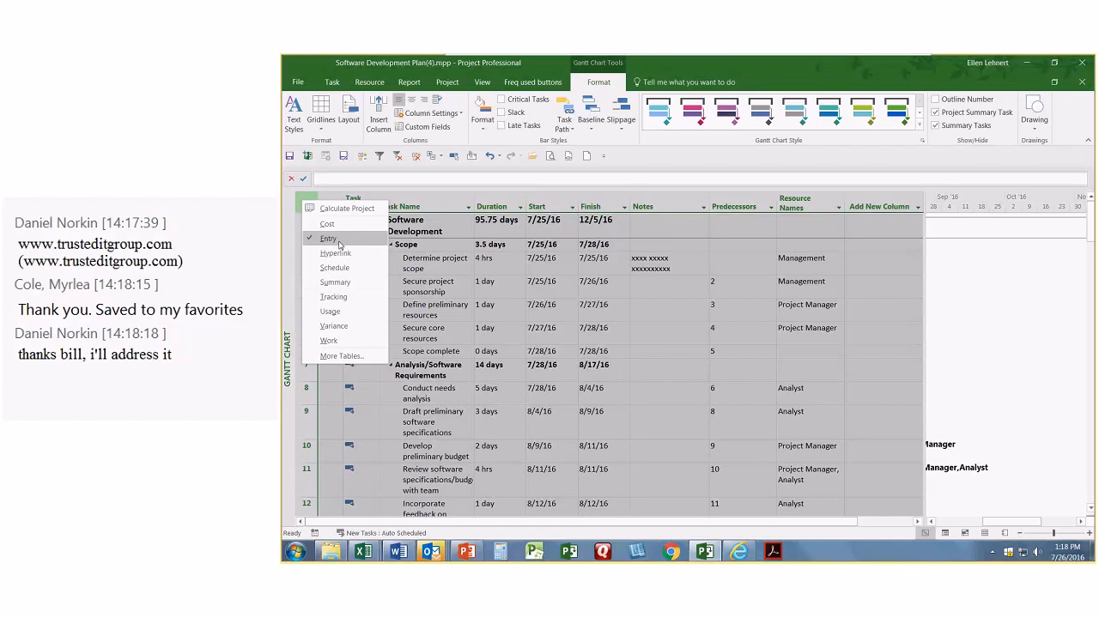
{"action": "left_click", "coordinate": [342, 356]}
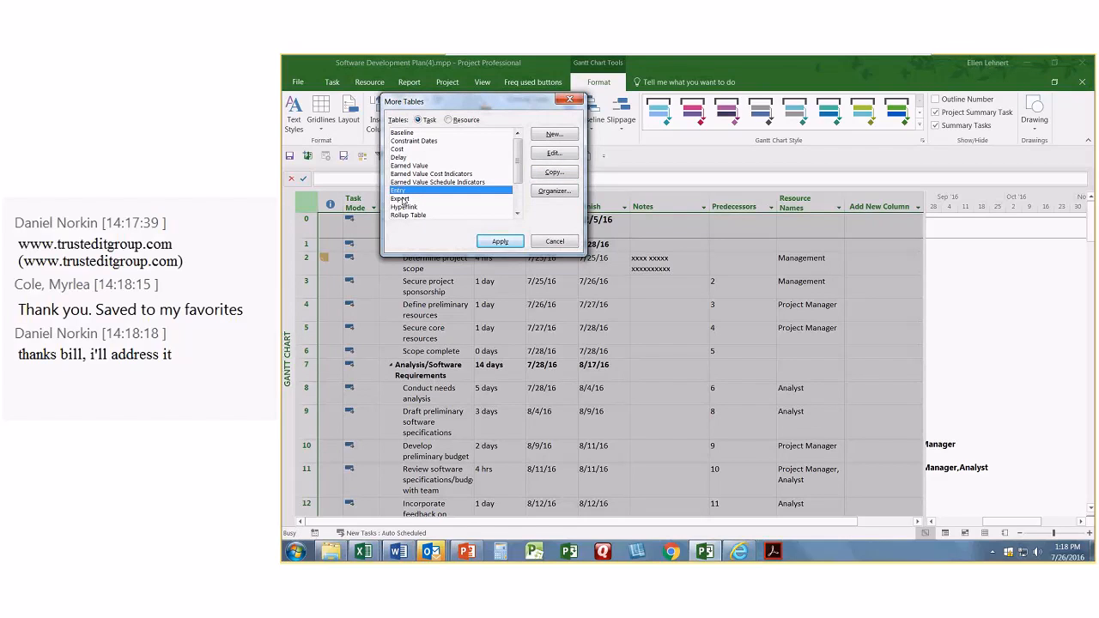
{"action": "left_click", "coordinate": [554, 153]}
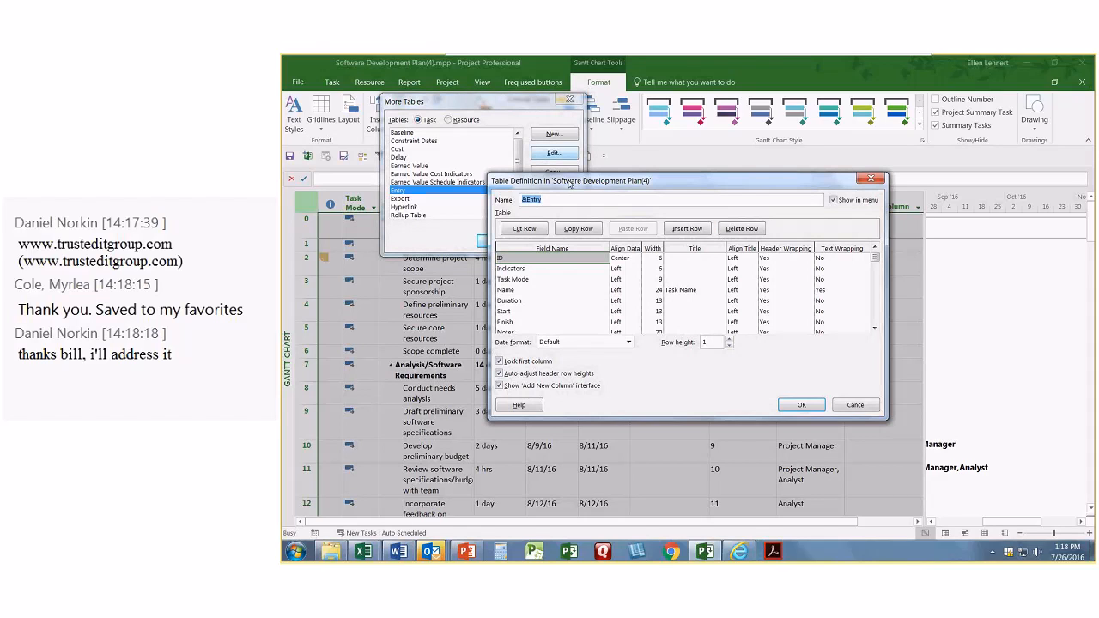
{"action": "left_click", "coordinate": [875, 328]}
{"action": "left_click", "coordinate": [875, 328]}
{"action": "left_click", "coordinate": [514, 311]}
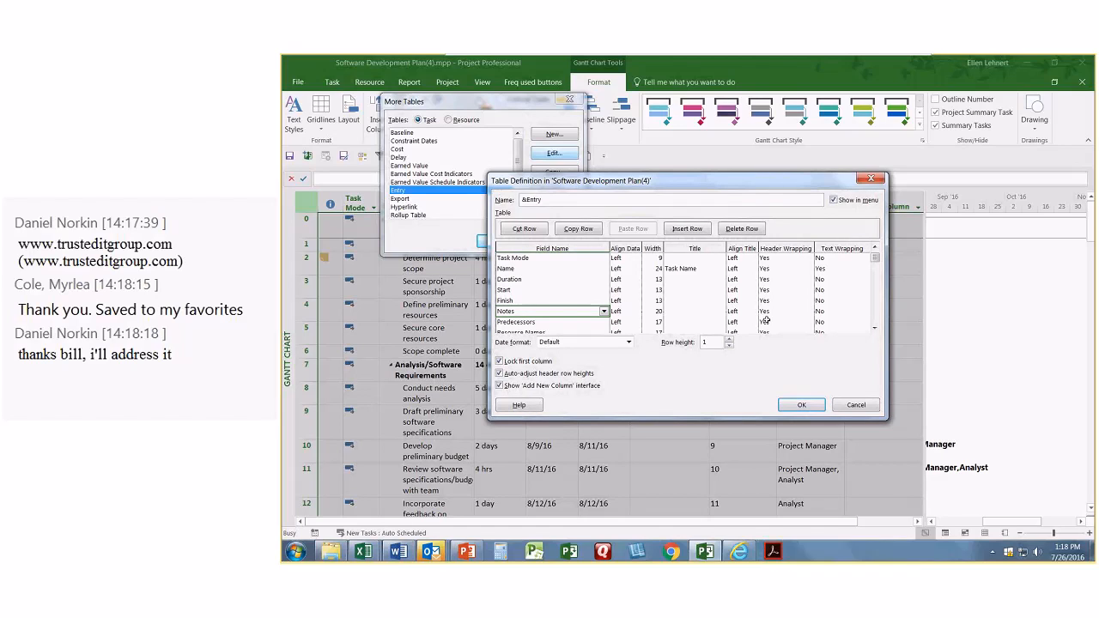
{"action": "left_click", "coordinate": [833, 310]}
{"action": "left_click", "coordinate": [865, 312]}
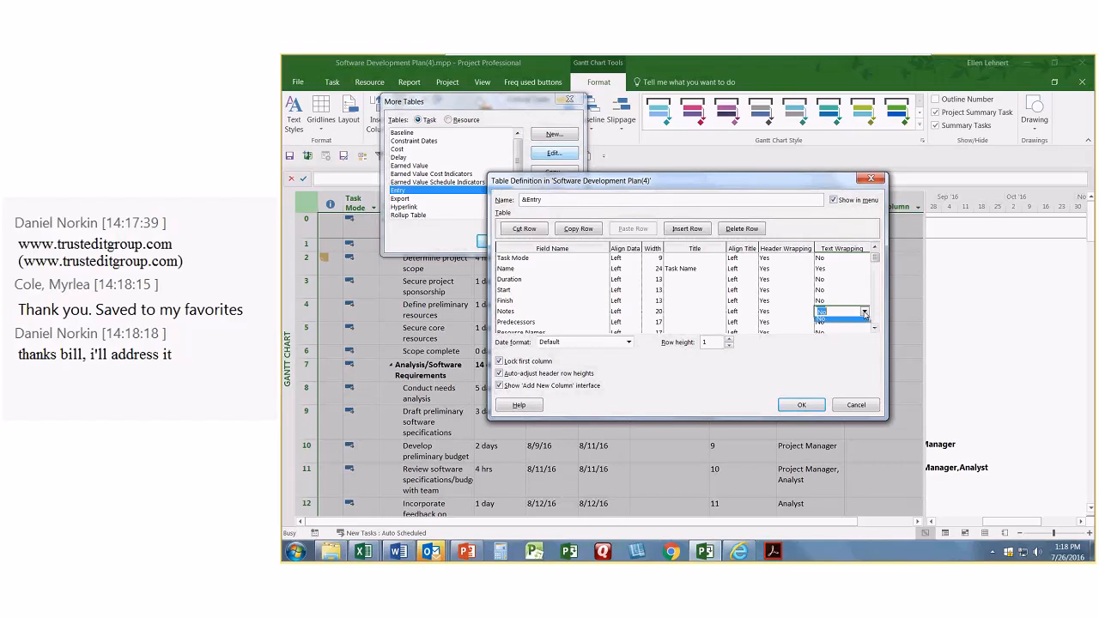
{"action": "left_click", "coordinate": [853, 324]}
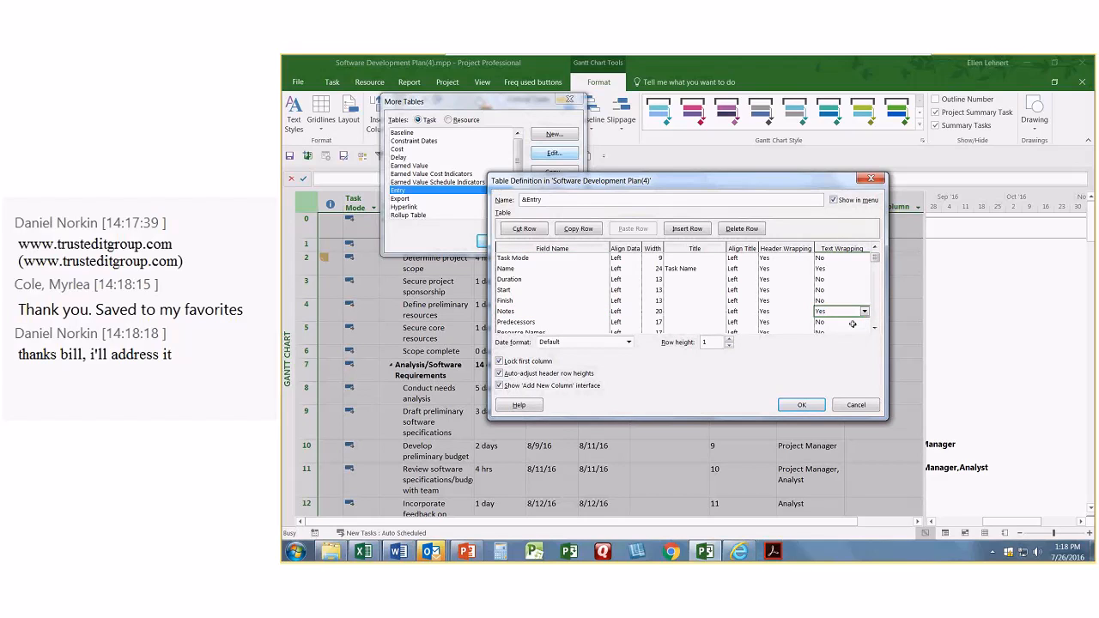
{"action": "left_click", "coordinate": [853, 324]}
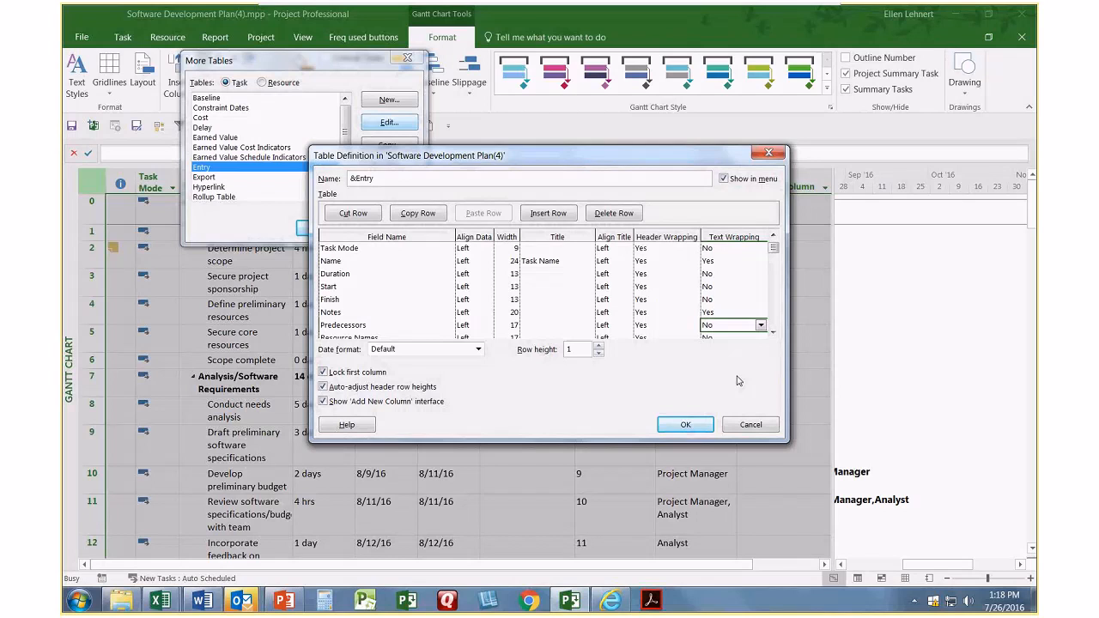
{"action": "left_click", "coordinate": [685, 425]}
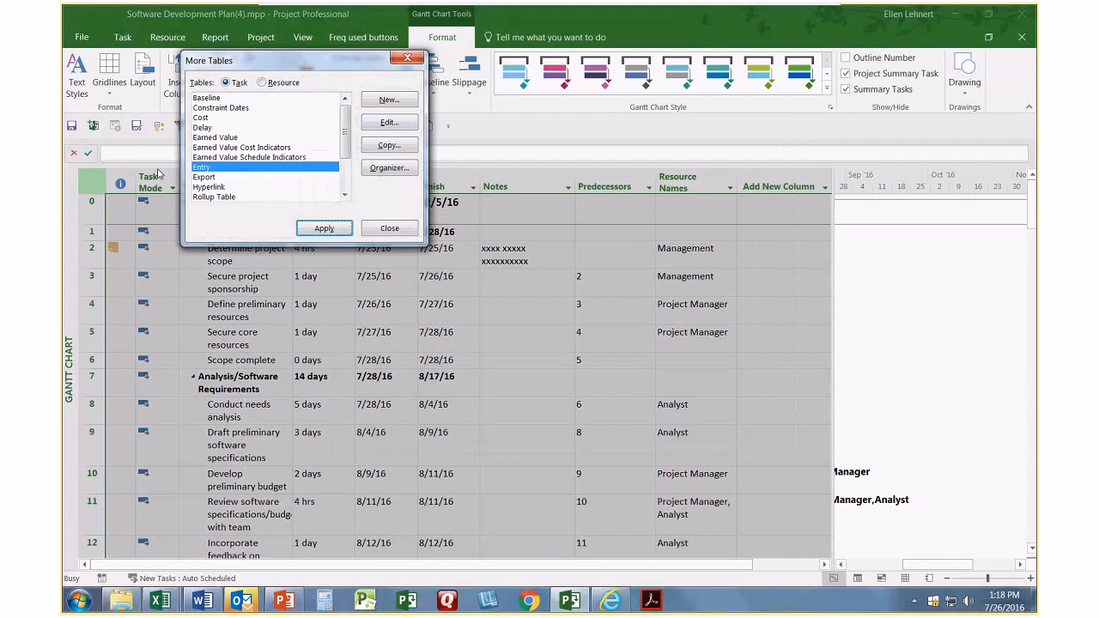
{"action": "left_click", "coordinate": [322, 230]}
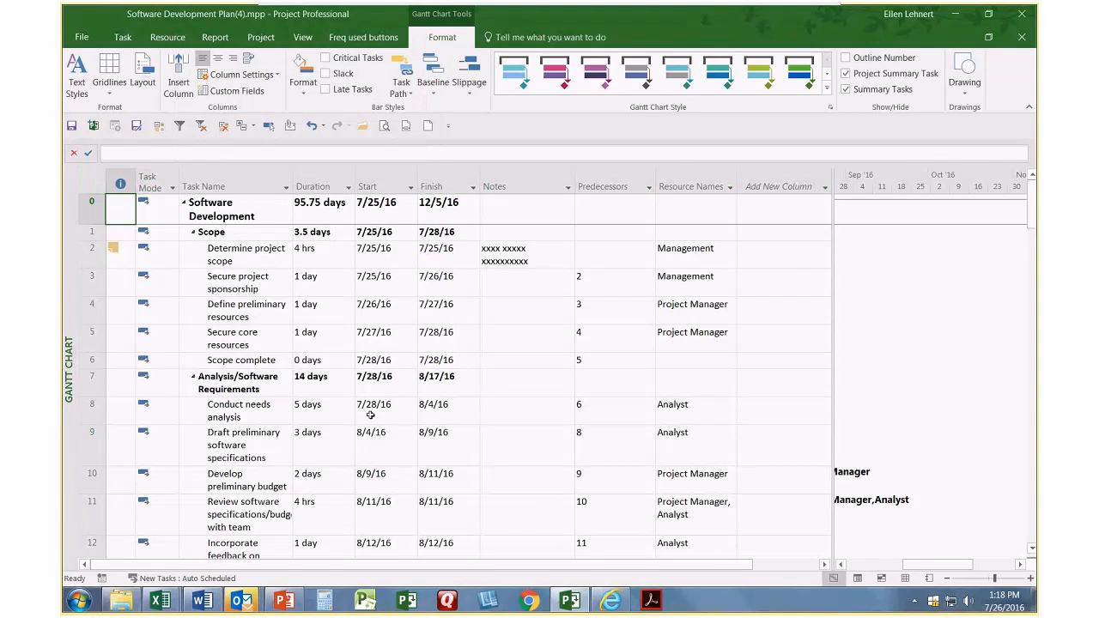
- Narrow the Notes column sharply and widen it again to slightly more than its former width
{"action": "left_click", "coordinate": [370, 416]}
{"action": "mouse_move", "coordinate": [573, 186]}
{"action": "left_mouse_down"}
{"action": "mouse_move", "coordinate": [507, 189]}
{"action": "mouse_move", "coordinate": [562, 178]}
{"action": "left_mouse_up"}
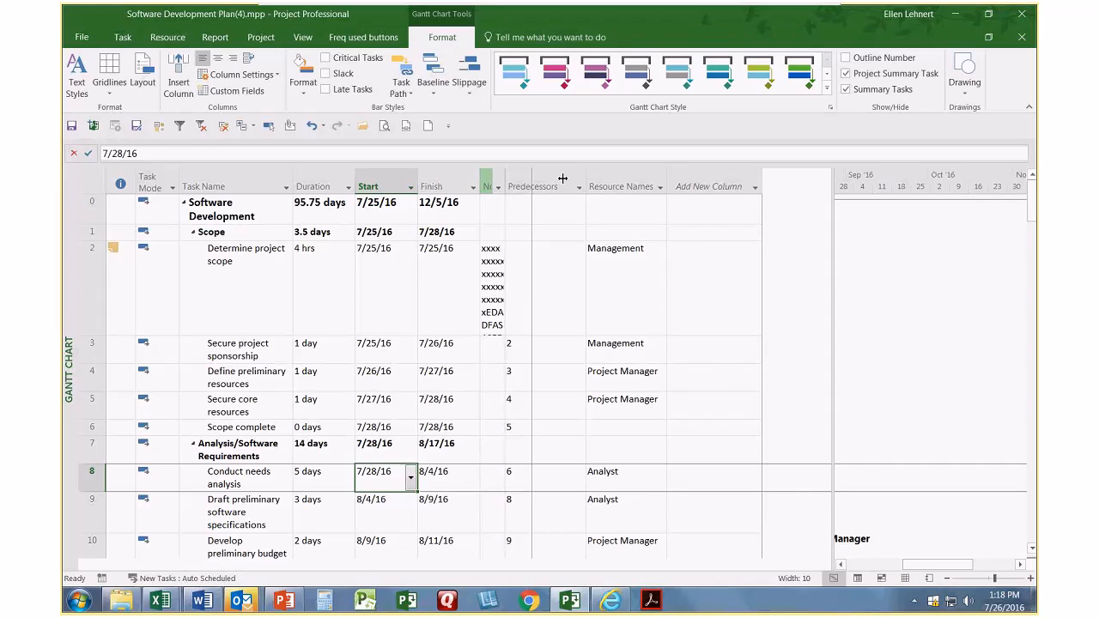
{"action": "left_click_drag", "start_coordinate": [562, 178], "coordinate": [580, 178]}
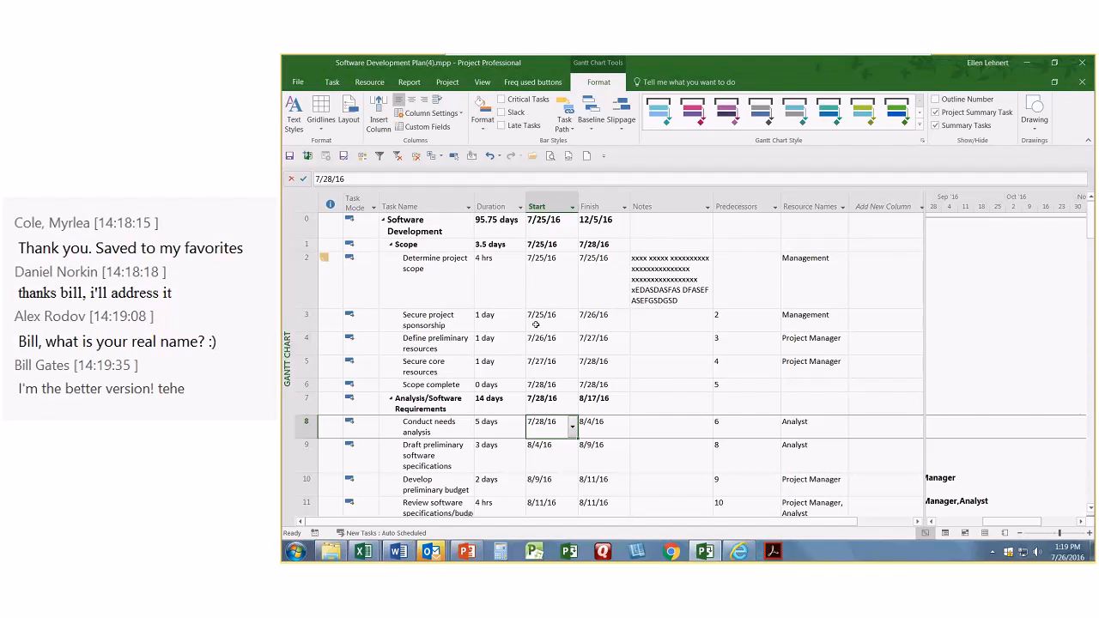
- Save the current fields as a new table named with the presenter's first name in possessive form followed by "Table"
{"action": "left_click", "coordinate": [483, 82]}
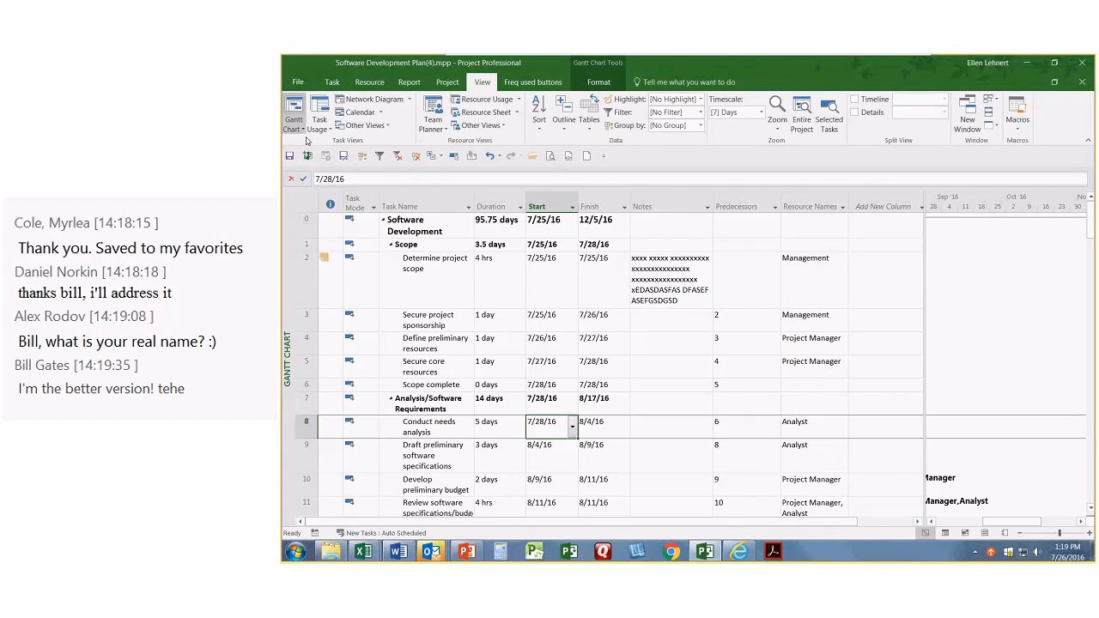
{"action": "left_click", "coordinate": [590, 119]}
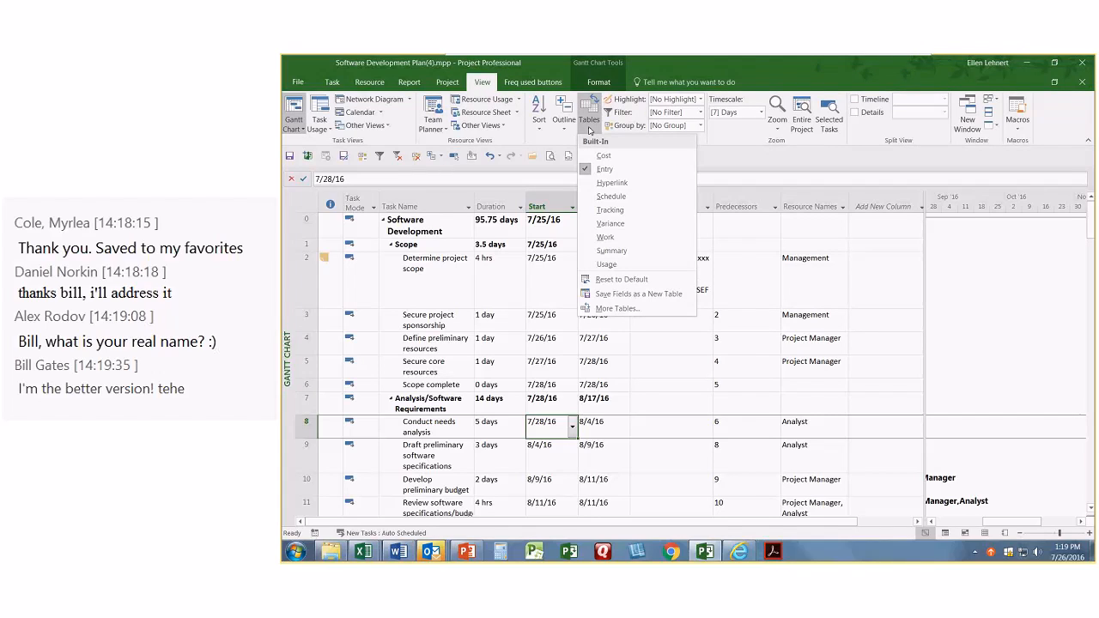
{"action": "left_click", "coordinate": [657, 295]}
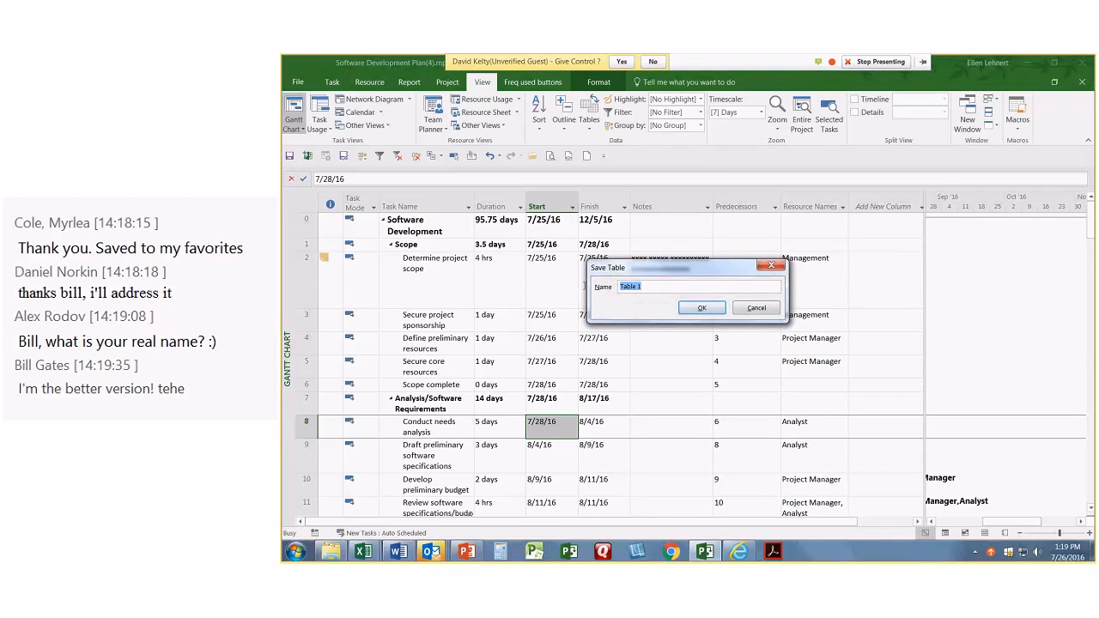
{"action": "type", "text": "Ellen's Table"}
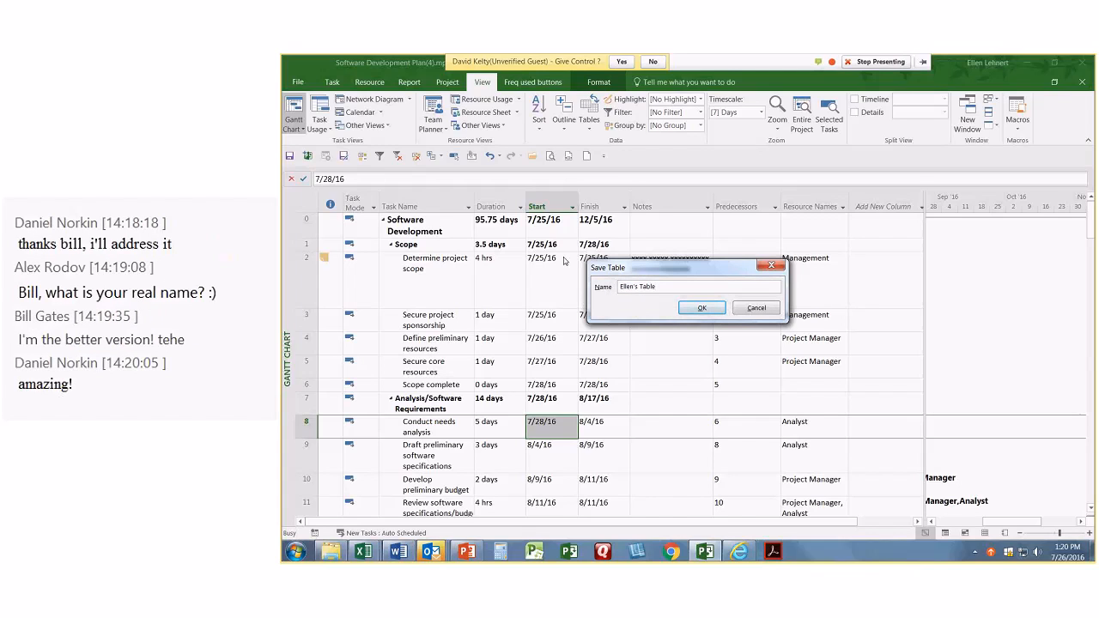
{"action": "left_click", "coordinate": [698, 308]}
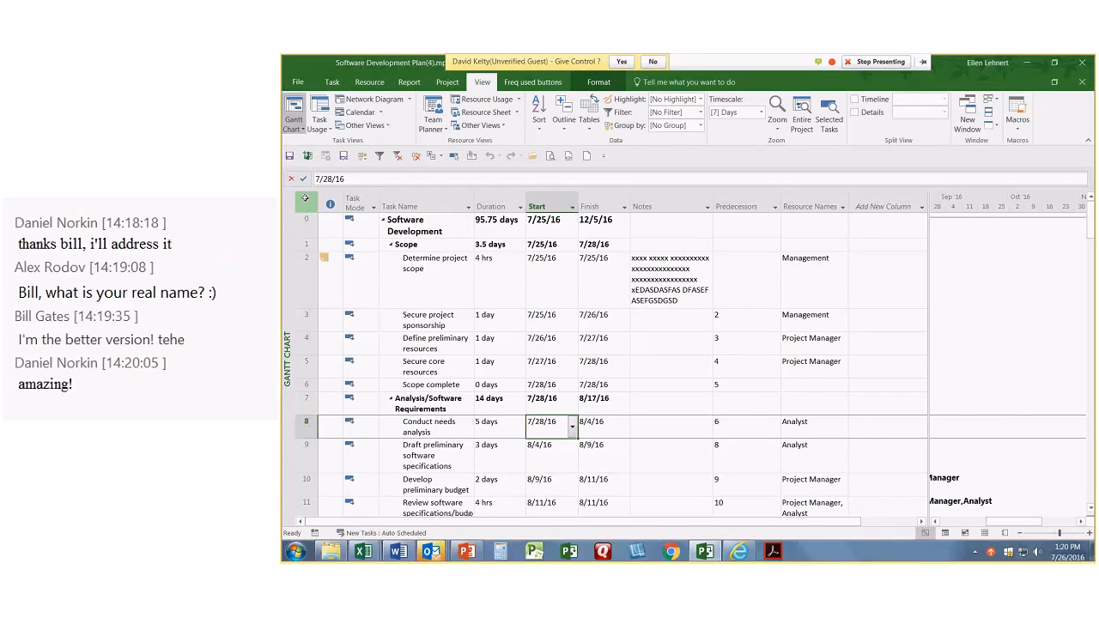
- Check the saved custom table in the list of tables and insert a Work column between Duration and Start
{"action": "left_click", "coordinate": [384, 271]}
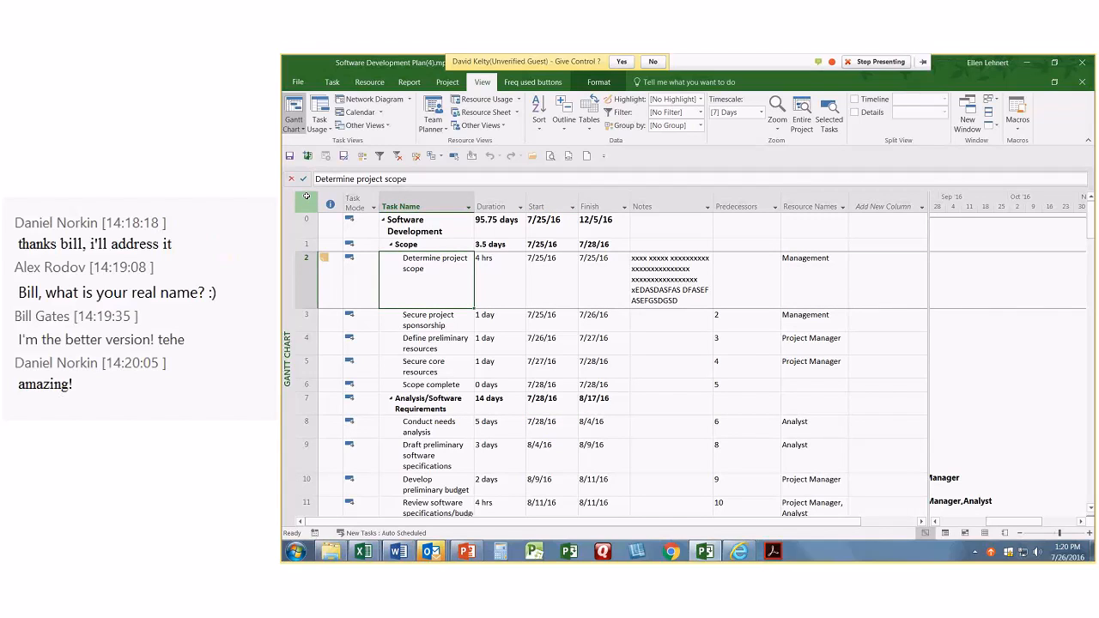
{"action": "right_click", "coordinate": [306, 196]}
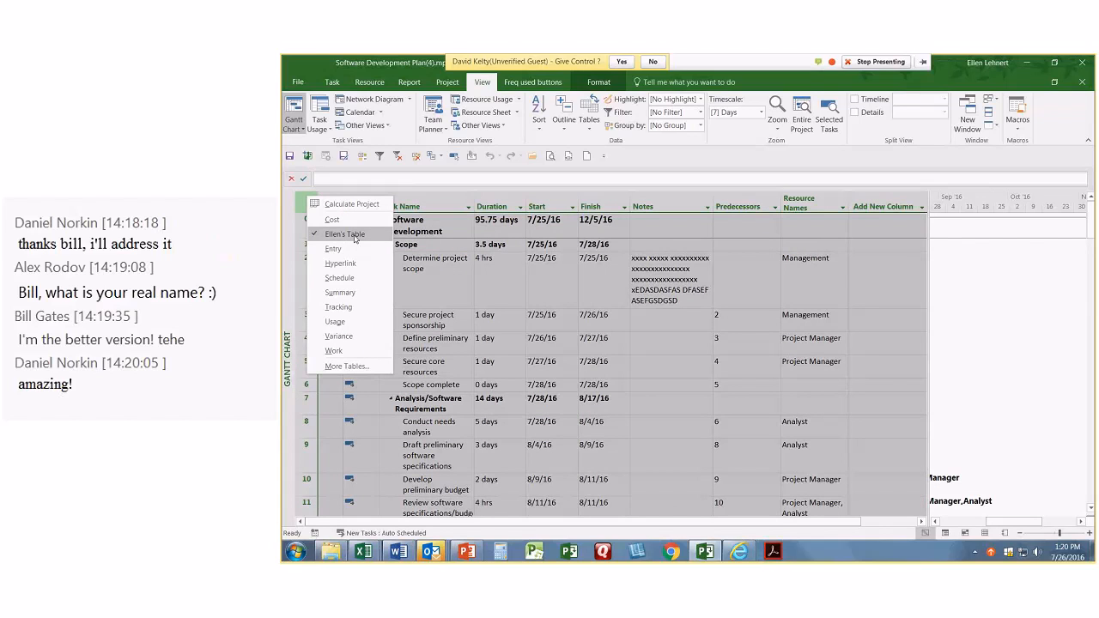
{"action": "left_click", "coordinate": [538, 343]}
{"action": "left_click", "coordinate": [536, 207]}
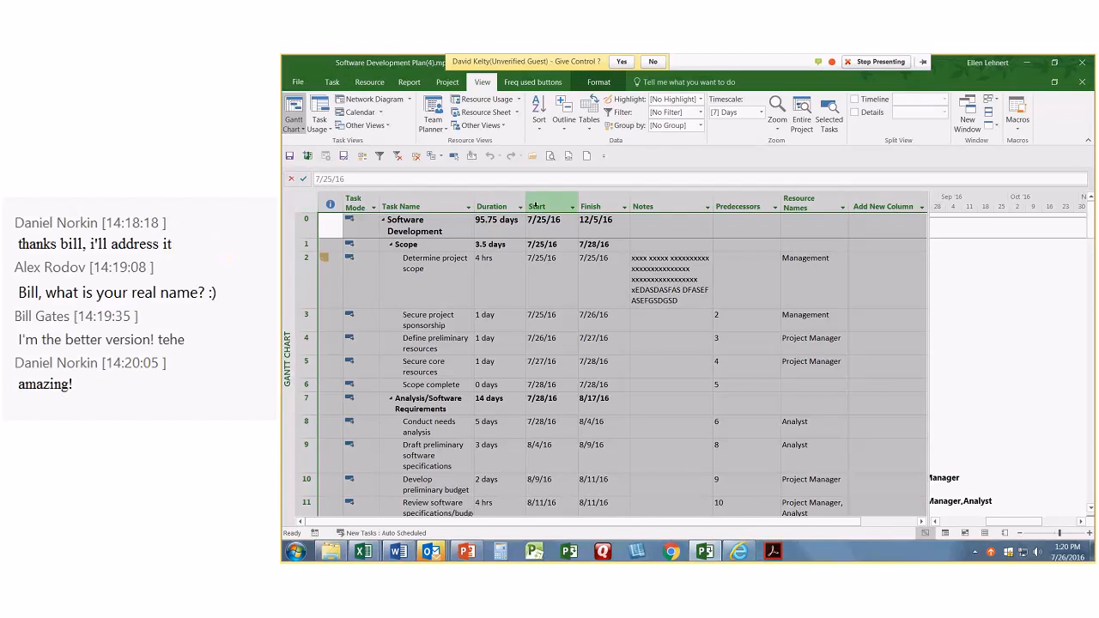
{"action": "right_click", "coordinate": [537, 208]}
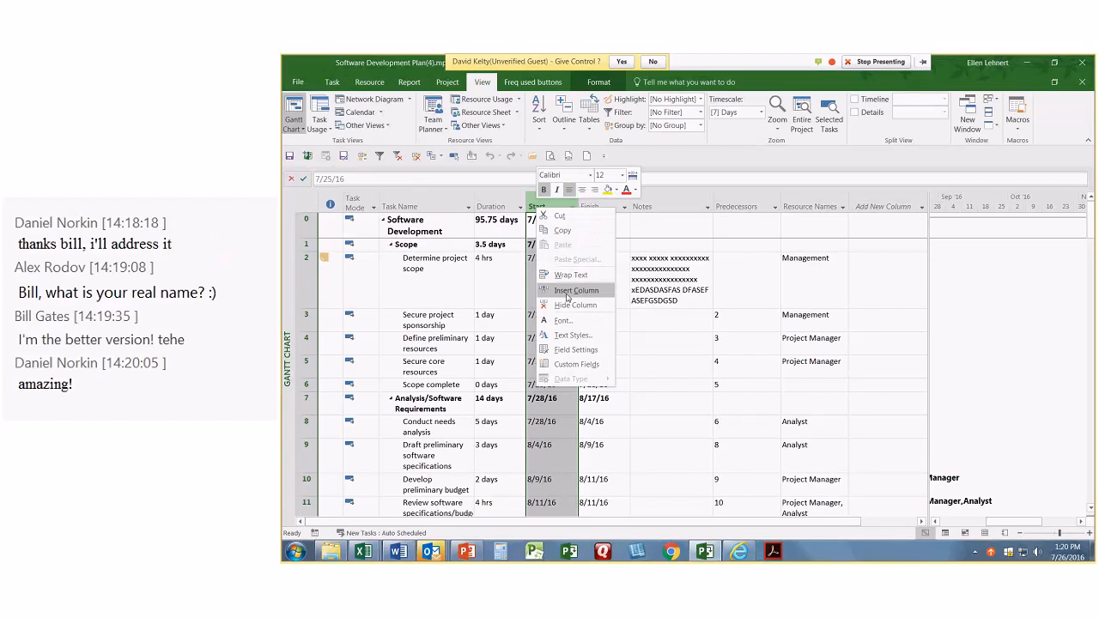
{"action": "left_click", "coordinate": [567, 290]}
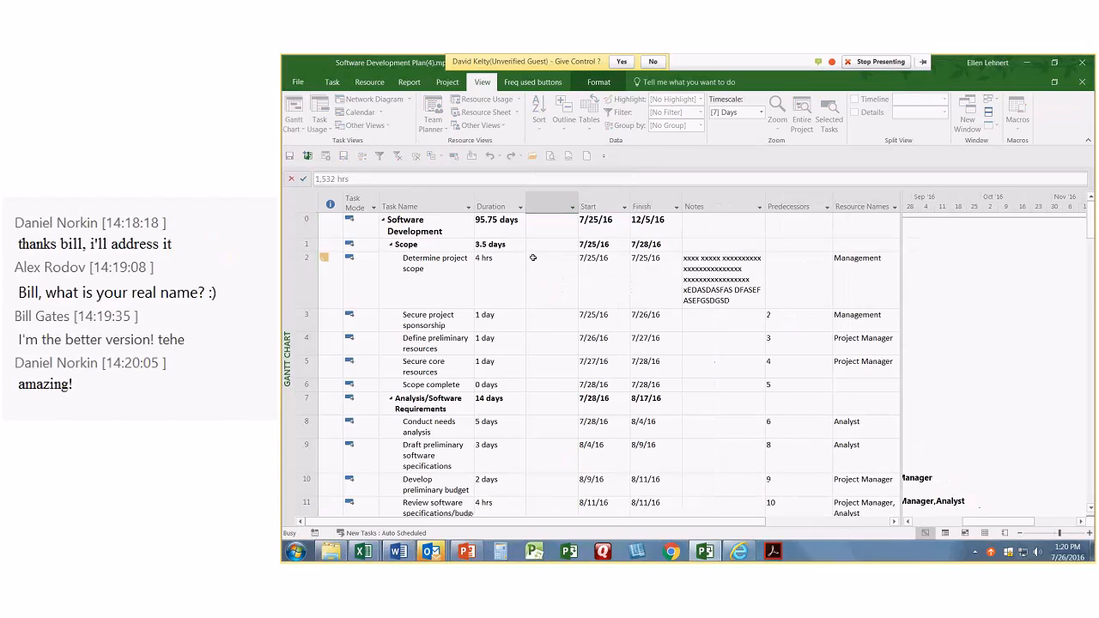
{"action": "left_click", "coordinate": [306, 339]}
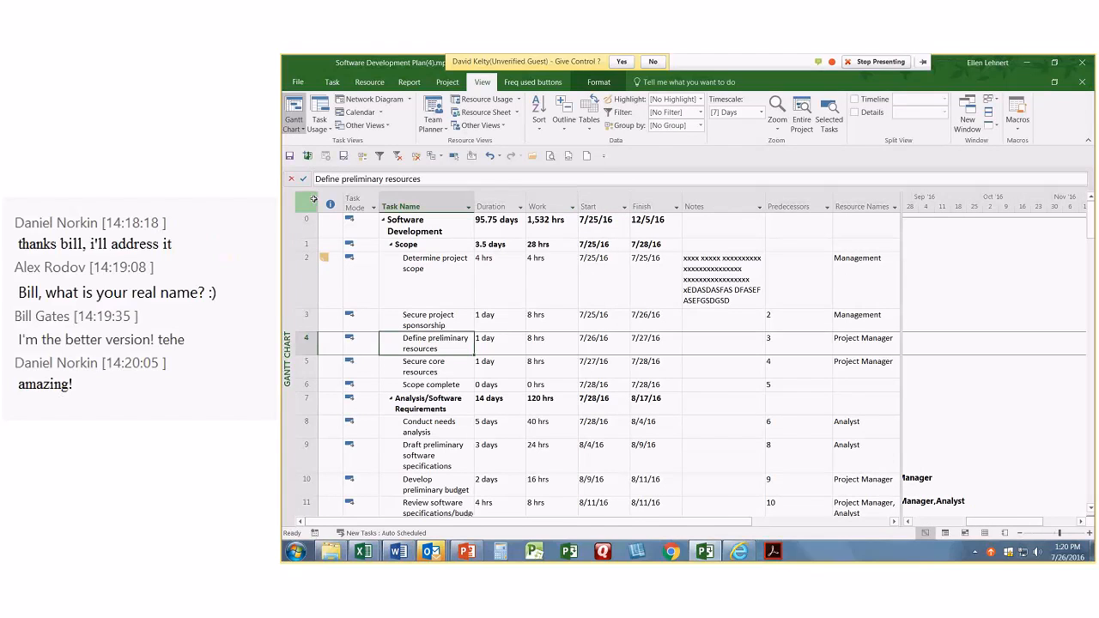
- Switch to the Entry table and hide its Notes column
{"action": "right_click", "coordinate": [307, 204]}
{"action": "left_click", "coordinate": [341, 253]}
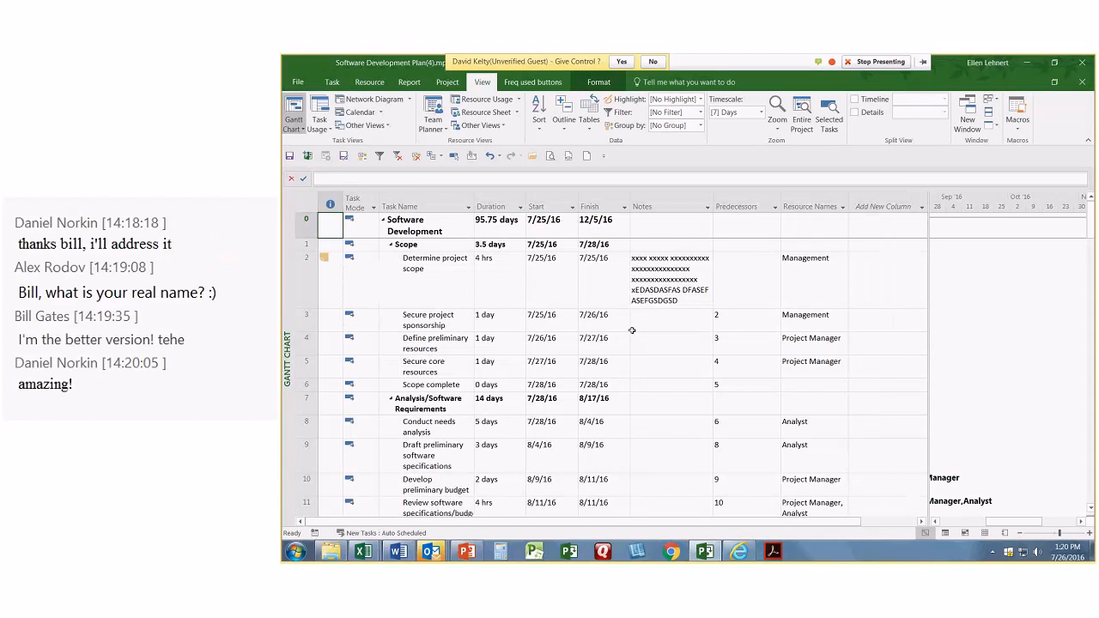
{"action": "right_click", "coordinate": [669, 206]}
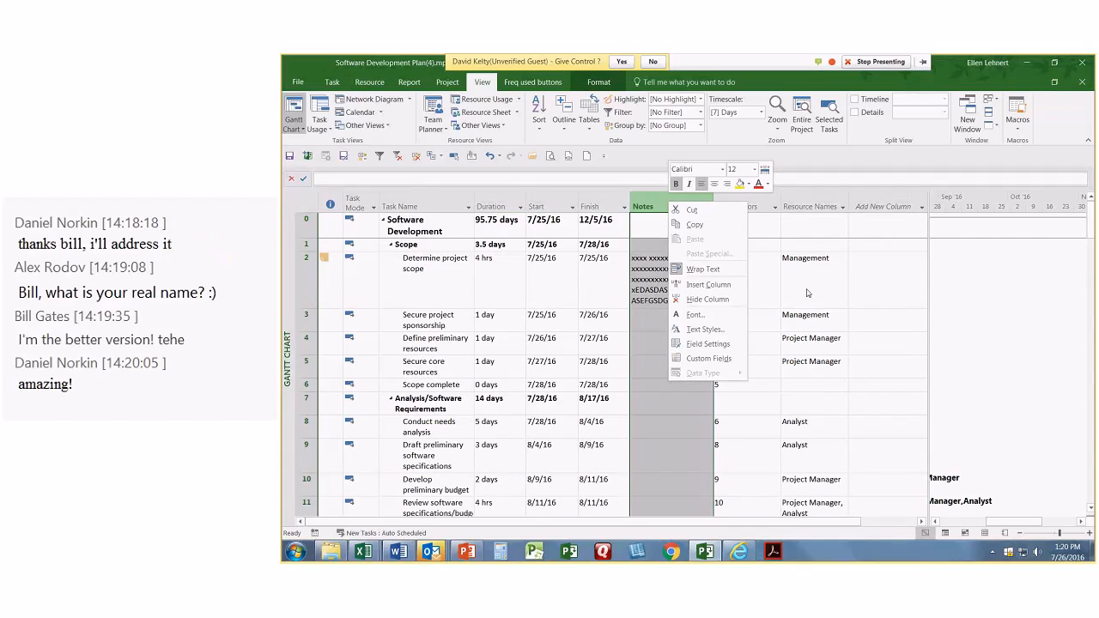
{"action": "left_click", "coordinate": [699, 300]}
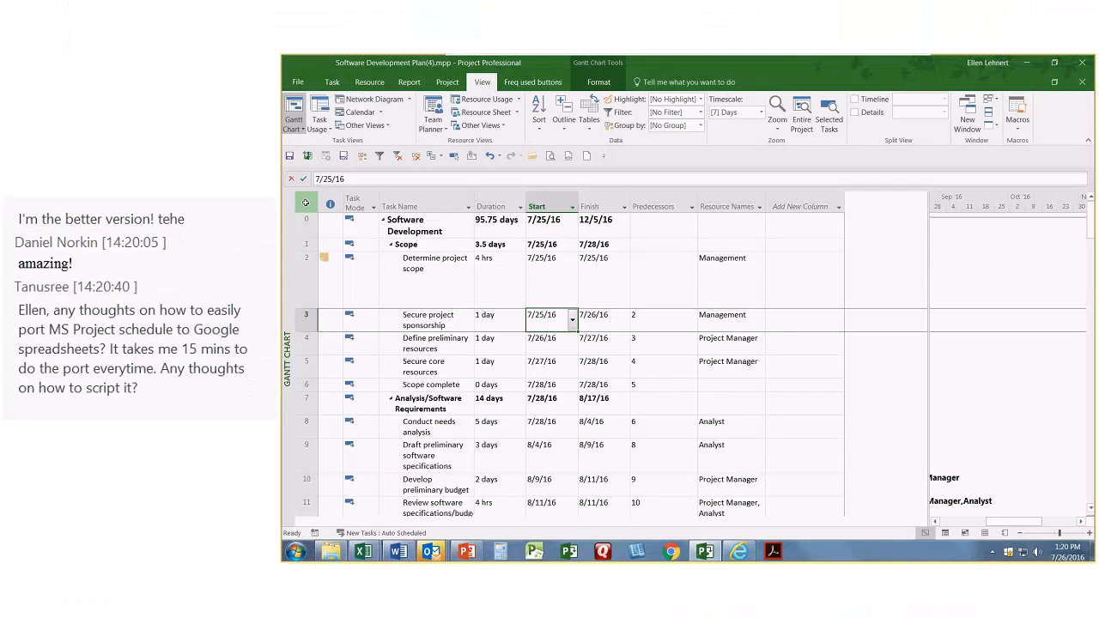
- Switch back to the saved custom table and resize the table area to end just past Notes beside the Gantt bars
{"action": "right_click", "coordinate": [305, 203]}
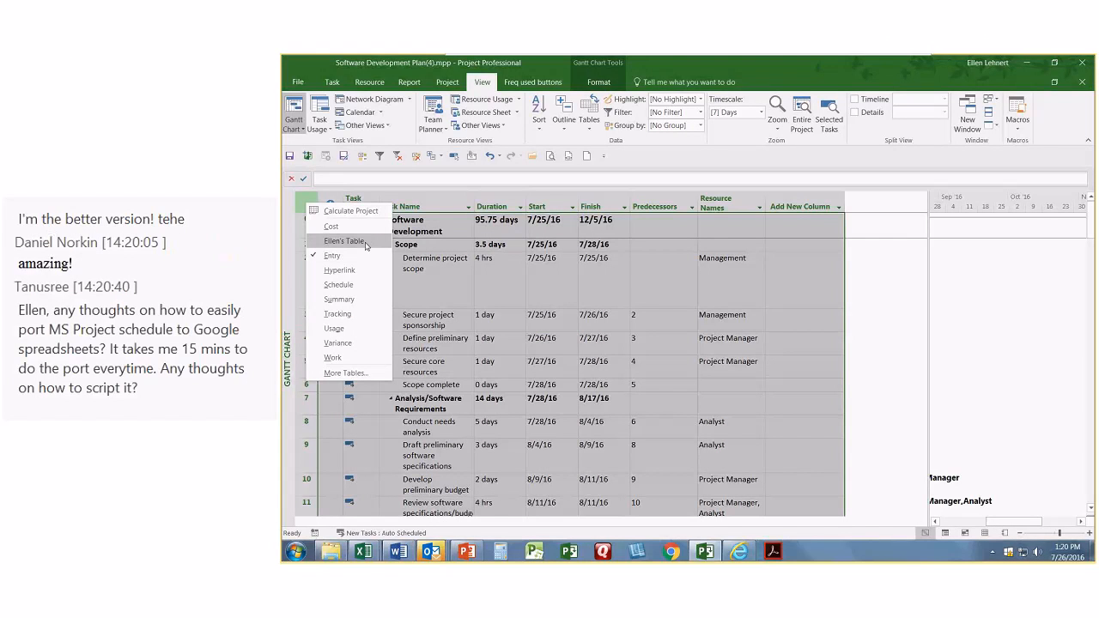
{"action": "left_click", "coordinate": [365, 245]}
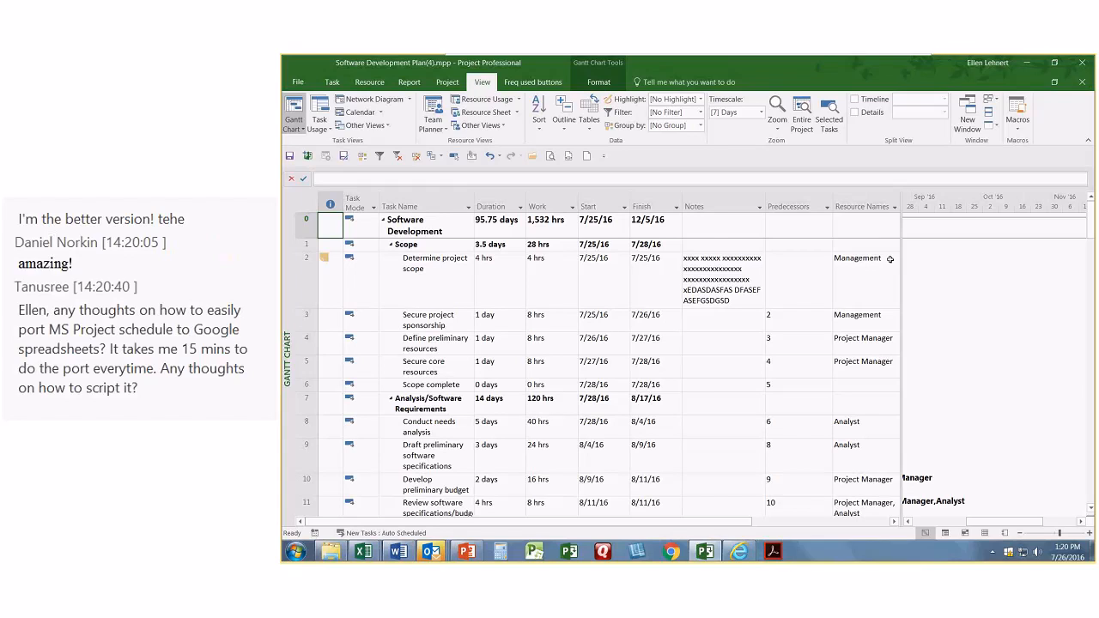
{"action": "left_click_drag", "start_coordinate": [900, 258], "coordinate": [716, 520]}
{"action": "left_click", "coordinate": [720, 524]}
{"action": "left_click", "coordinate": [720, 524]}
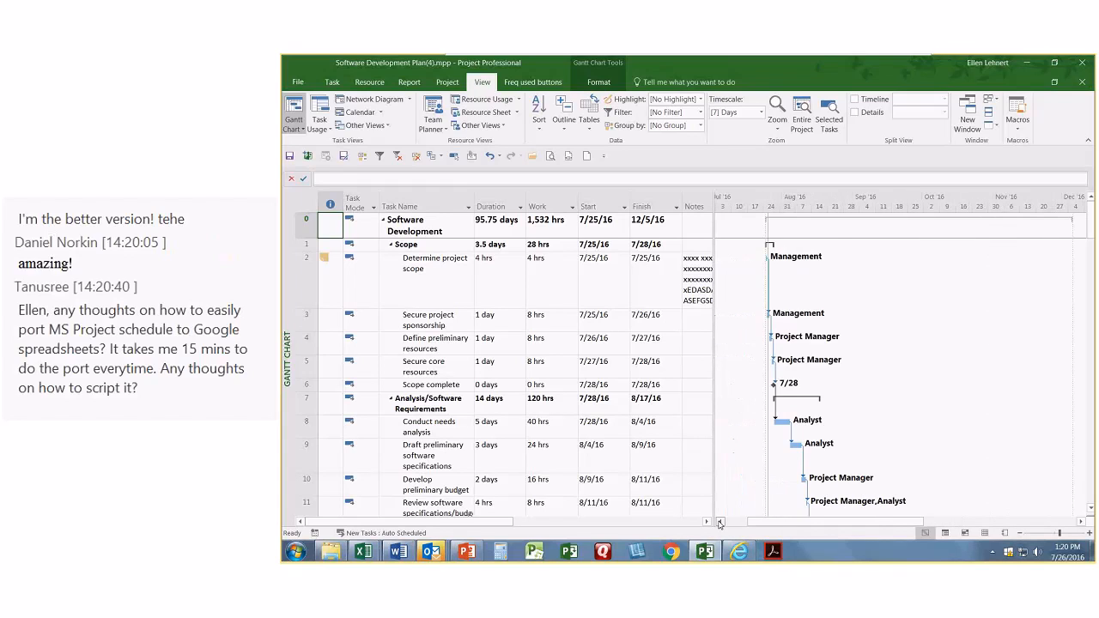
{"action": "left_click", "coordinate": [720, 524]}
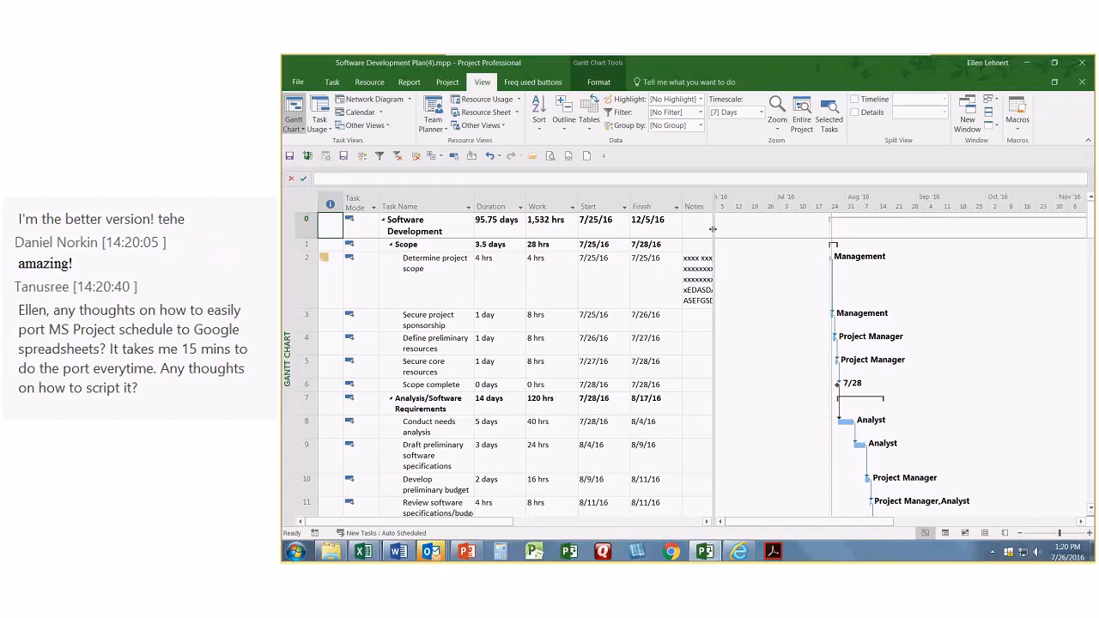
{"action": "left_click_drag", "start_coordinate": [713, 229], "coordinate": [797, 228]}
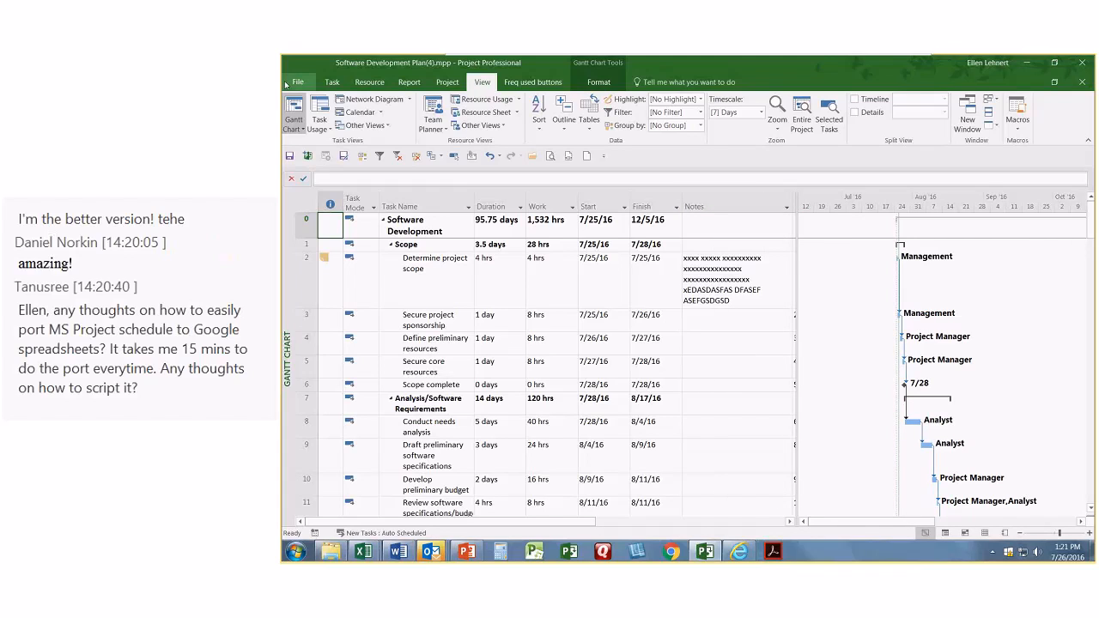
- Save the current view as a new view named with the presenter's first name in possessive form followed by "gantt"
{"action": "left_click", "coordinate": [332, 82]}
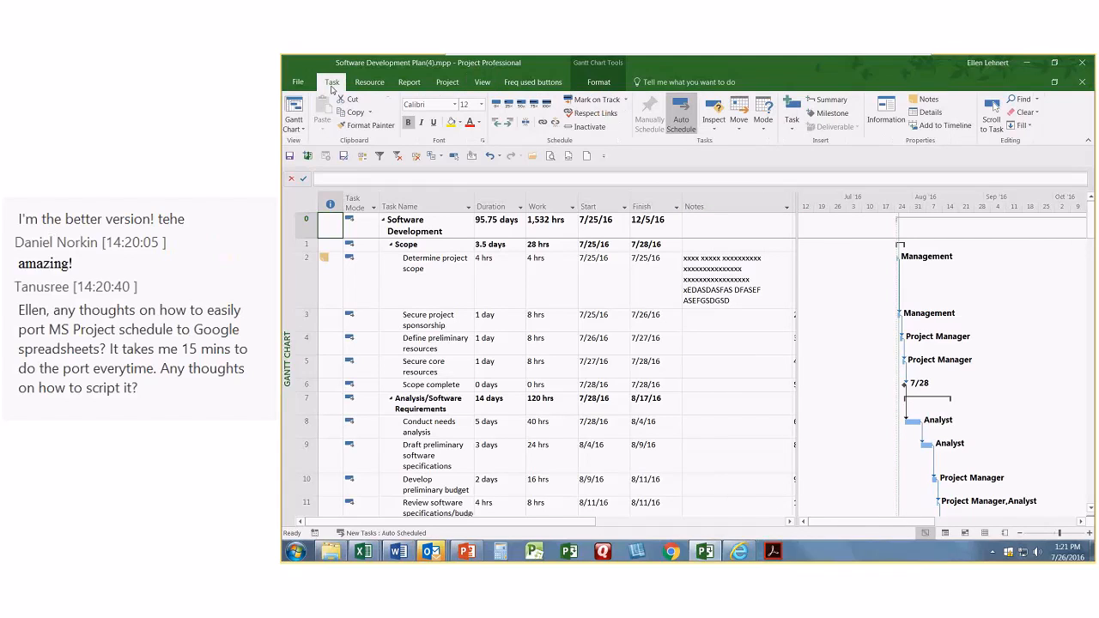
{"action": "left_click", "coordinate": [296, 127]}
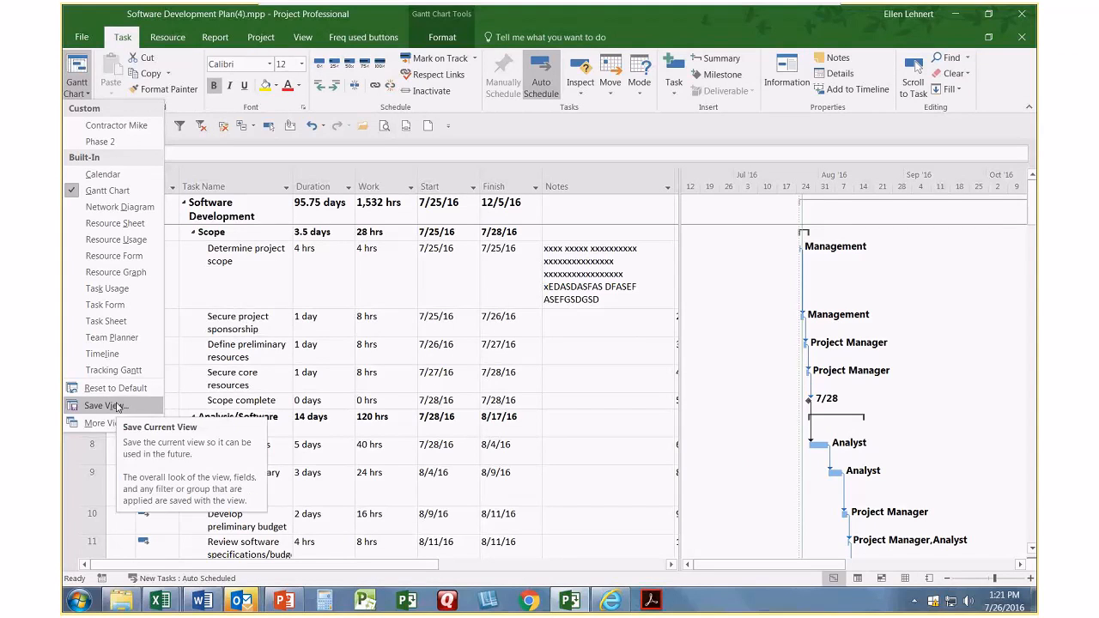
{"action": "left_click", "coordinate": [105, 406]}
{"action": "type", "text": "Ellen's b"}
{"action": "key", "text": "BackSpace"}
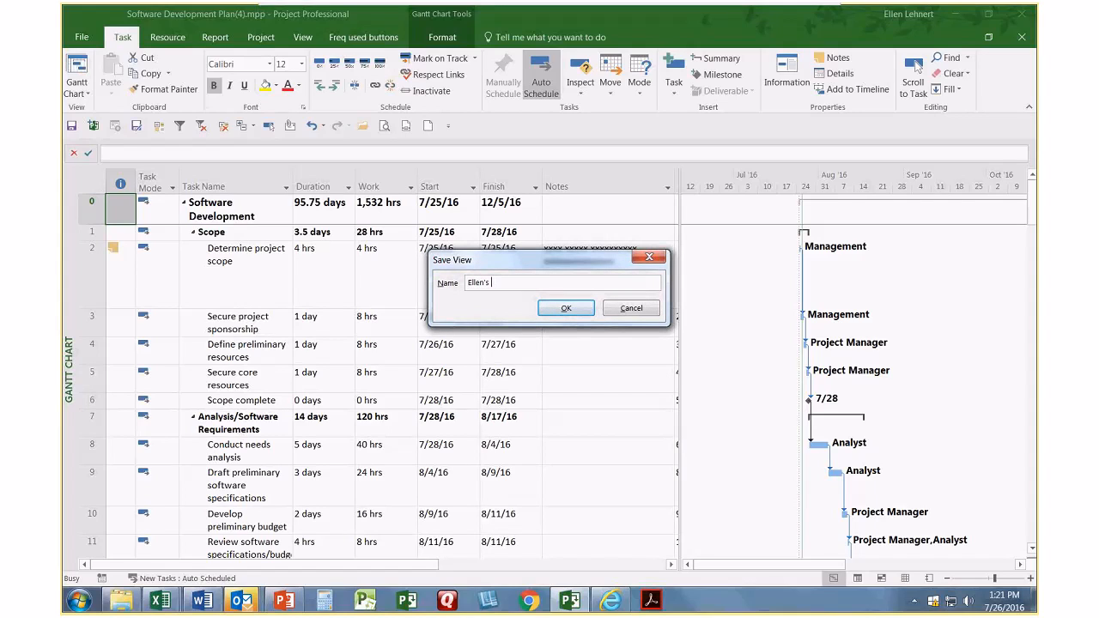
{"action": "type", "text": "Gantt"}
{"action": "key", "text": "Return"}
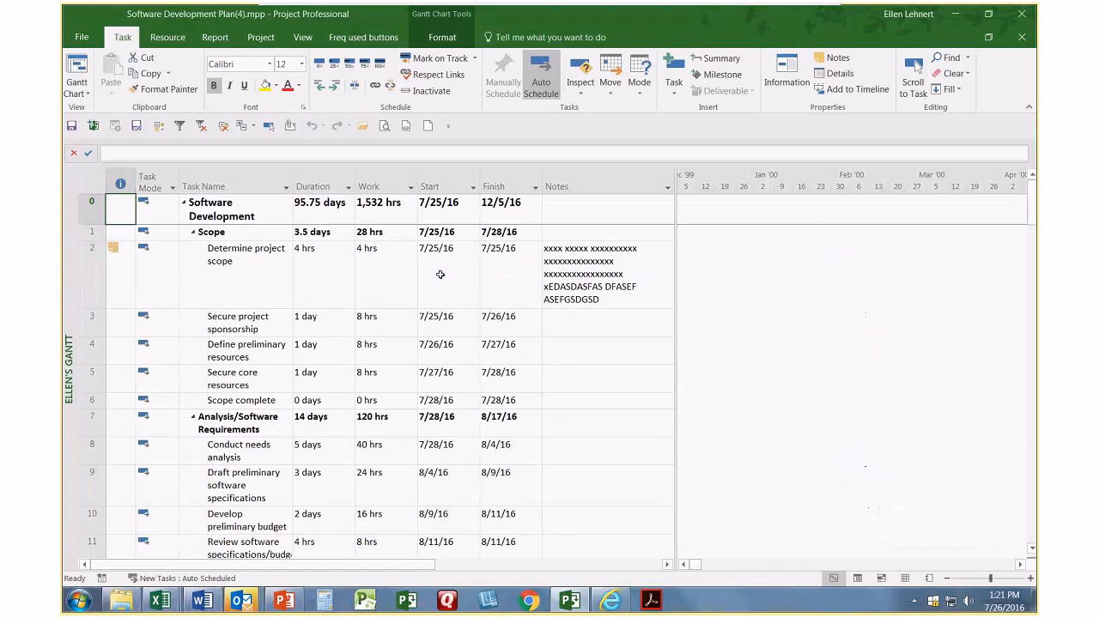
- Check the saved custom view in the list of views and scroll the Gantt chart to the Secure project sponsorship task's bar
{"action": "left_click", "coordinate": [79, 93]}
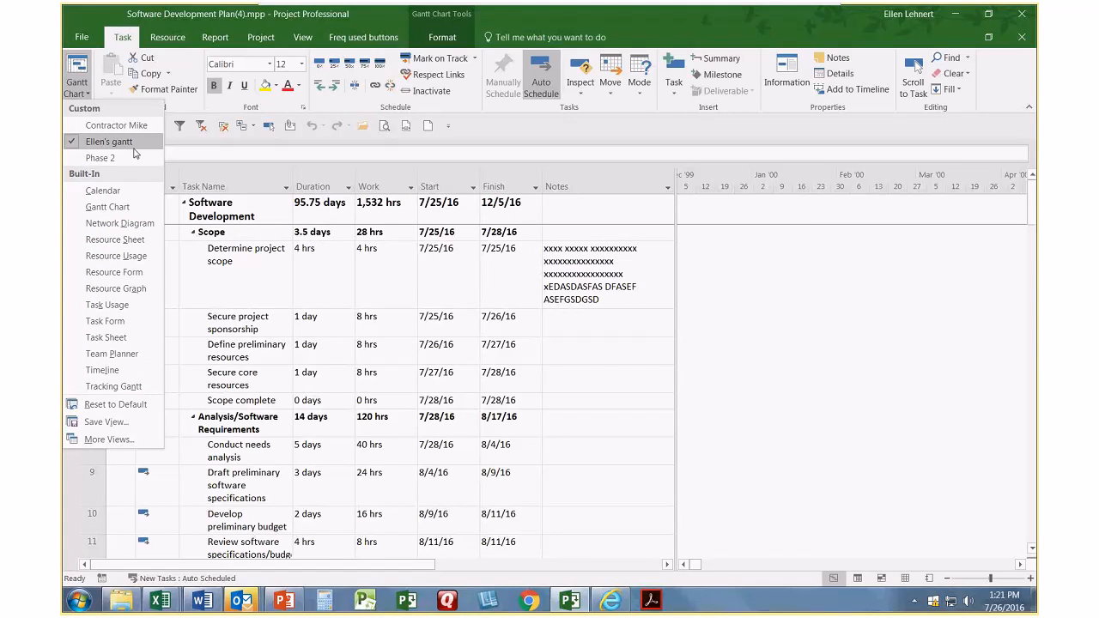
{"action": "left_click", "coordinate": [310, 352]}
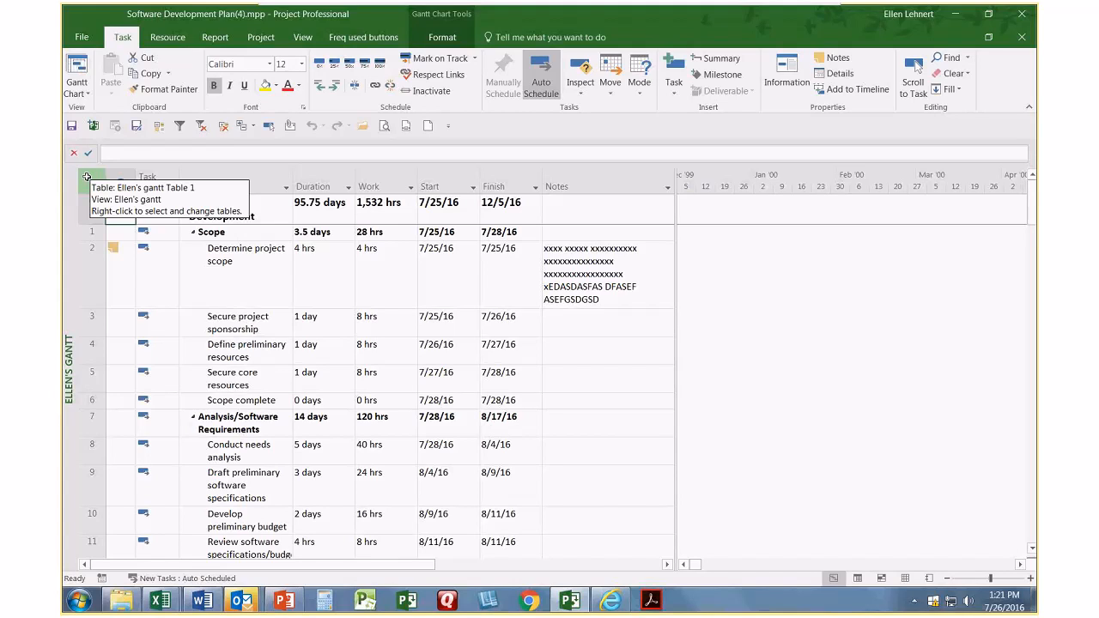
{"action": "left_click", "coordinate": [235, 326]}
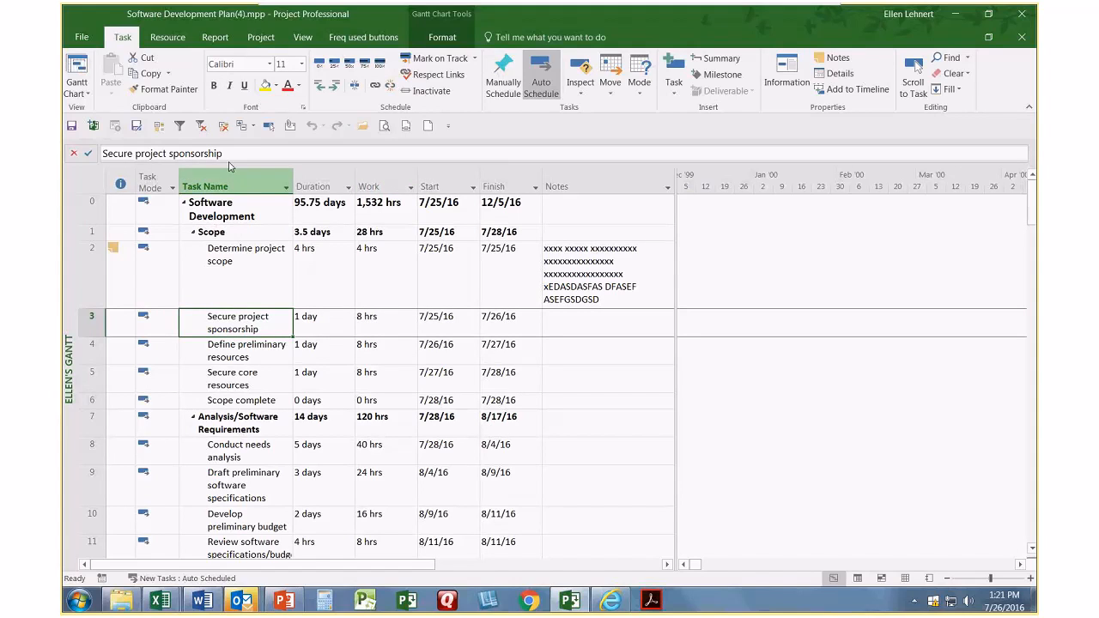
{"action": "left_click", "coordinate": [267, 126]}
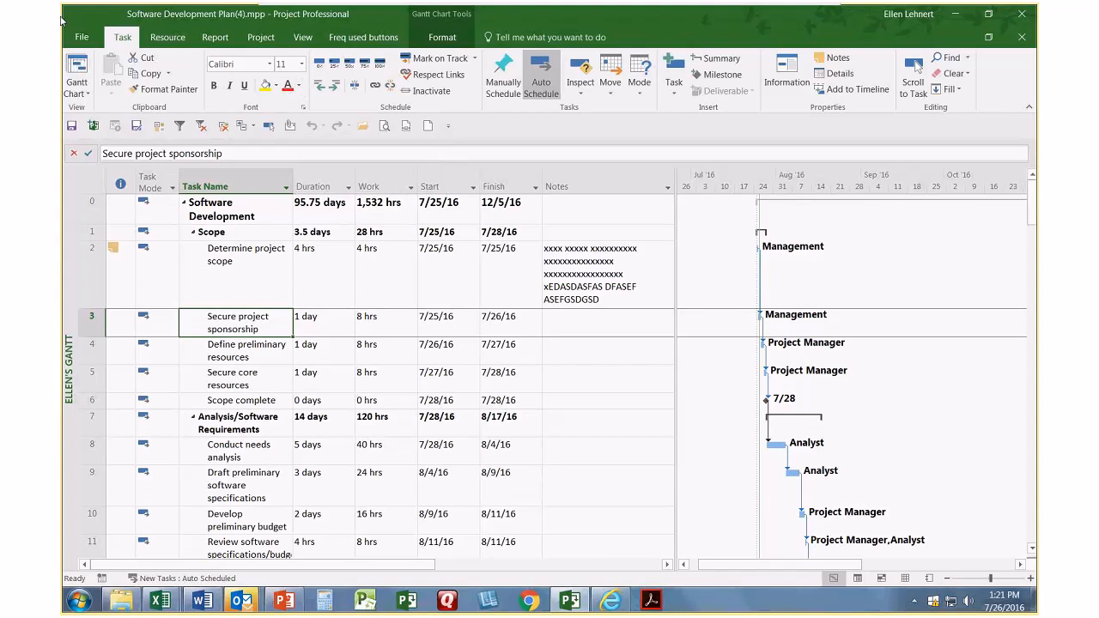
- Review the advanced project option for automatically adding new views, tables, filters and groups to the global, leaving the options unchanged
{"action": "left_click", "coordinate": [82, 38]}
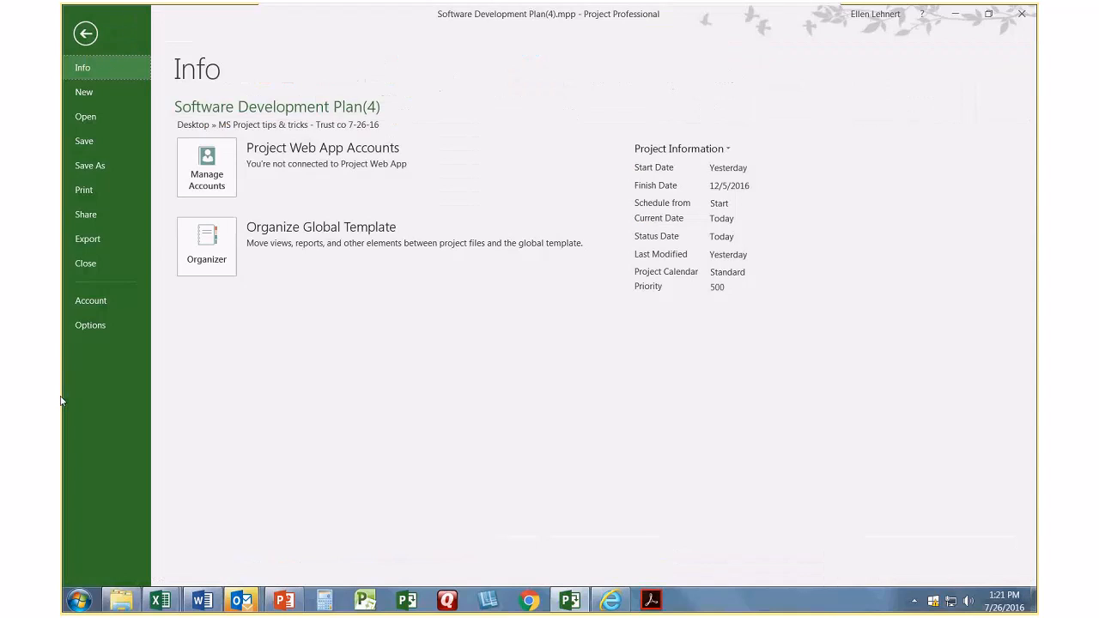
{"action": "key", "text": "Escape"}
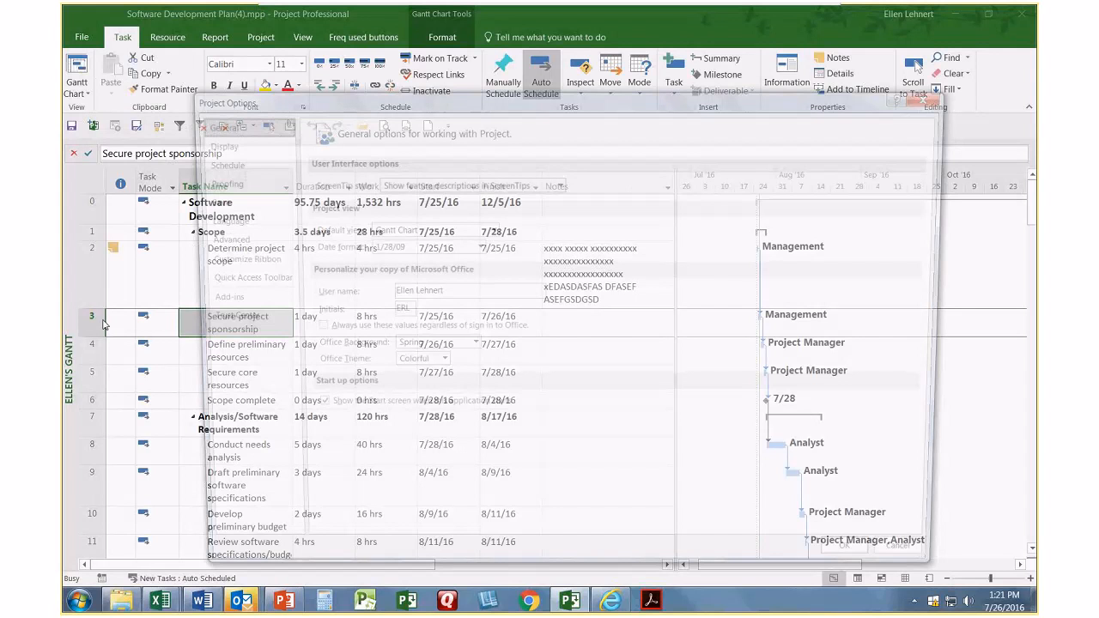
{"action": "left_click", "coordinate": [221, 240]}
{"action": "scroll", "coordinate": [656, 325], "scroll_direction": "down", "scroll_amount": 5}
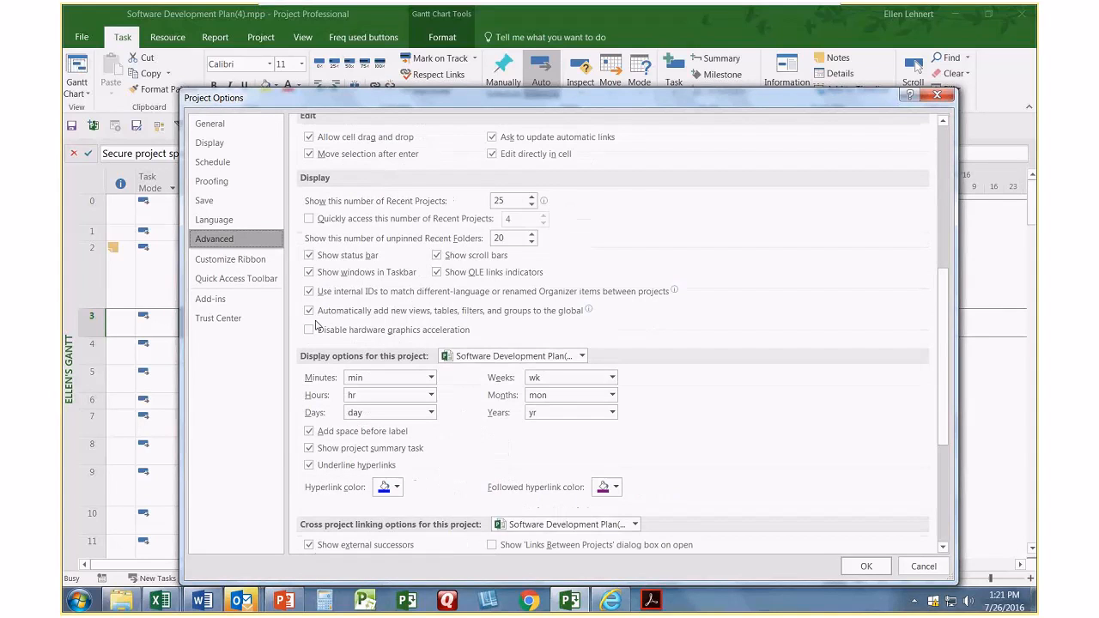
{"action": "mouse_move", "coordinate": [414, 316]}
{"action": "left_click", "coordinate": [936, 96]}
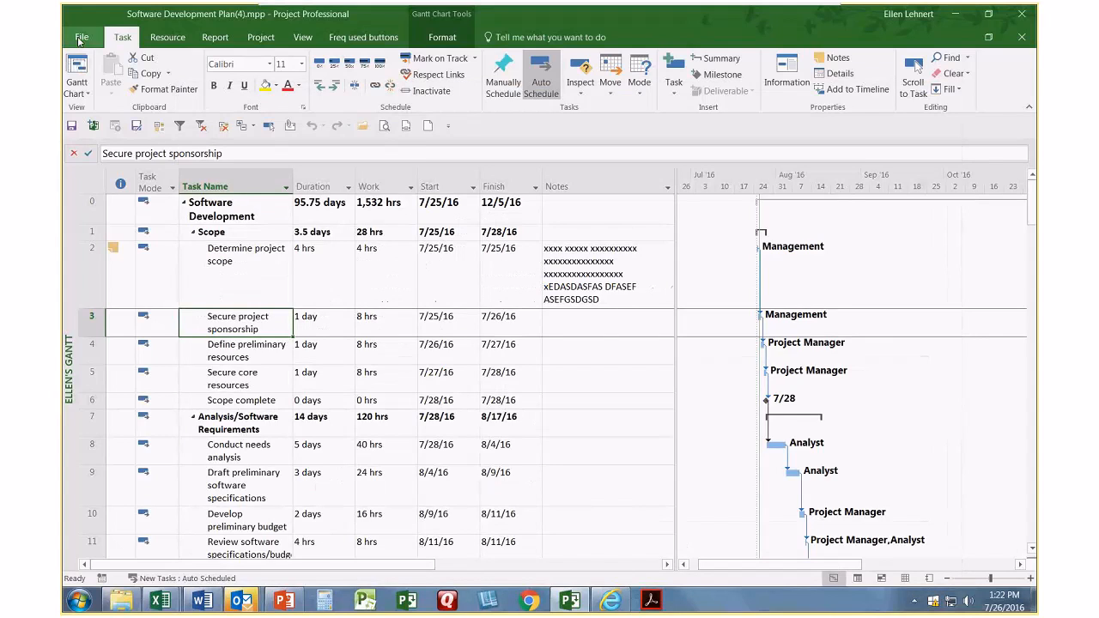
- Examine the custom view and custom tables listed in the Organizer for Global.MPT and the project file, making no changes
{"action": "left_click", "coordinate": [81, 38]}
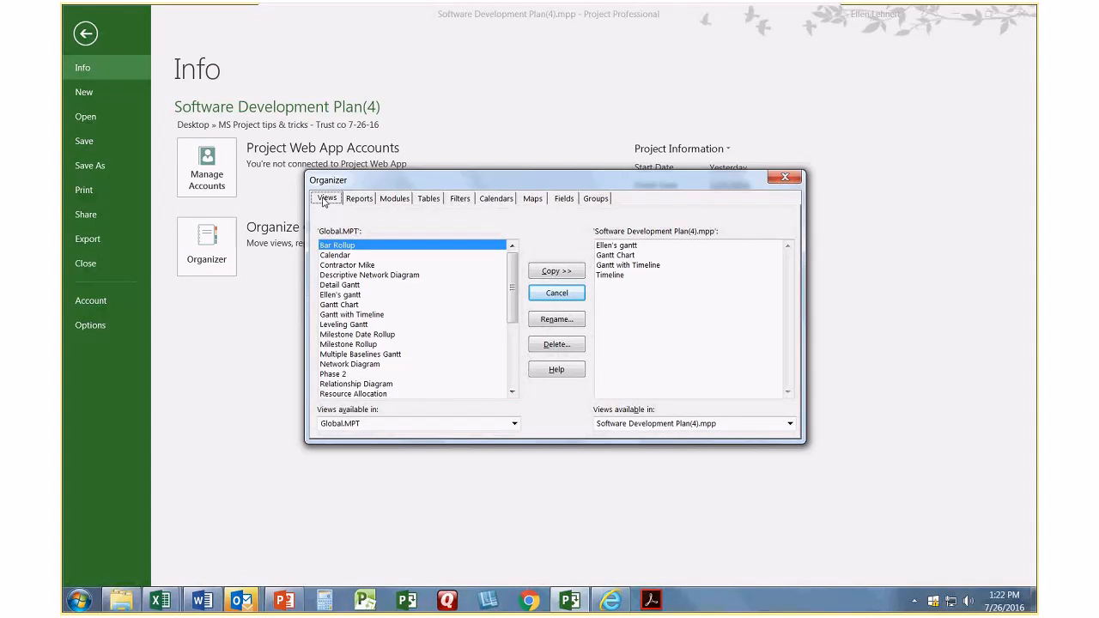
{"action": "left_click", "coordinate": [348, 295]}
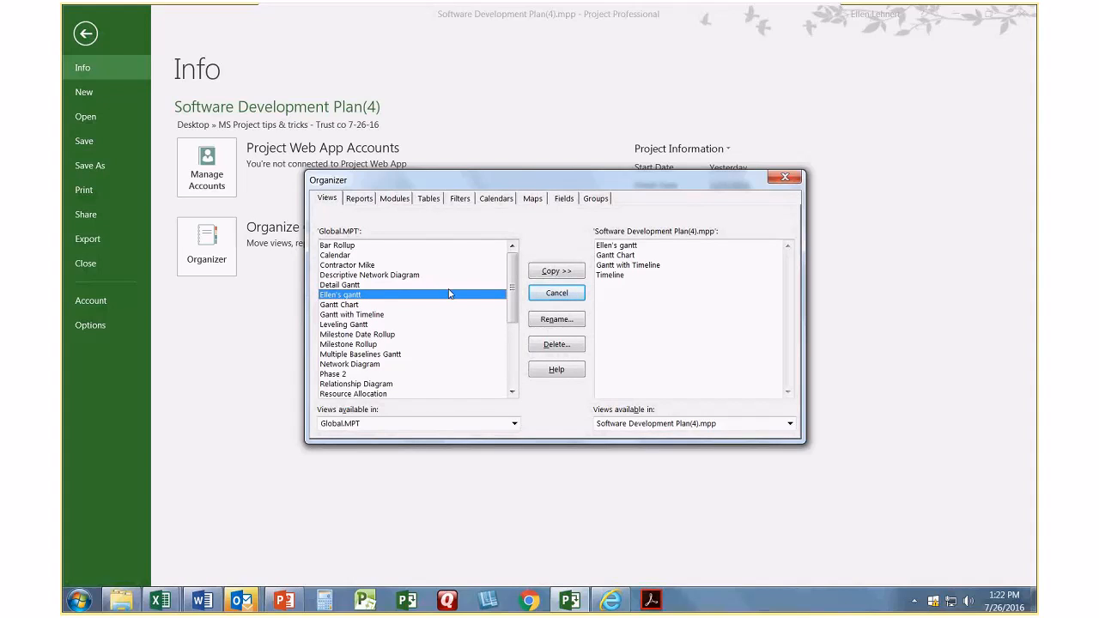
{"action": "left_click", "coordinate": [429, 199]}
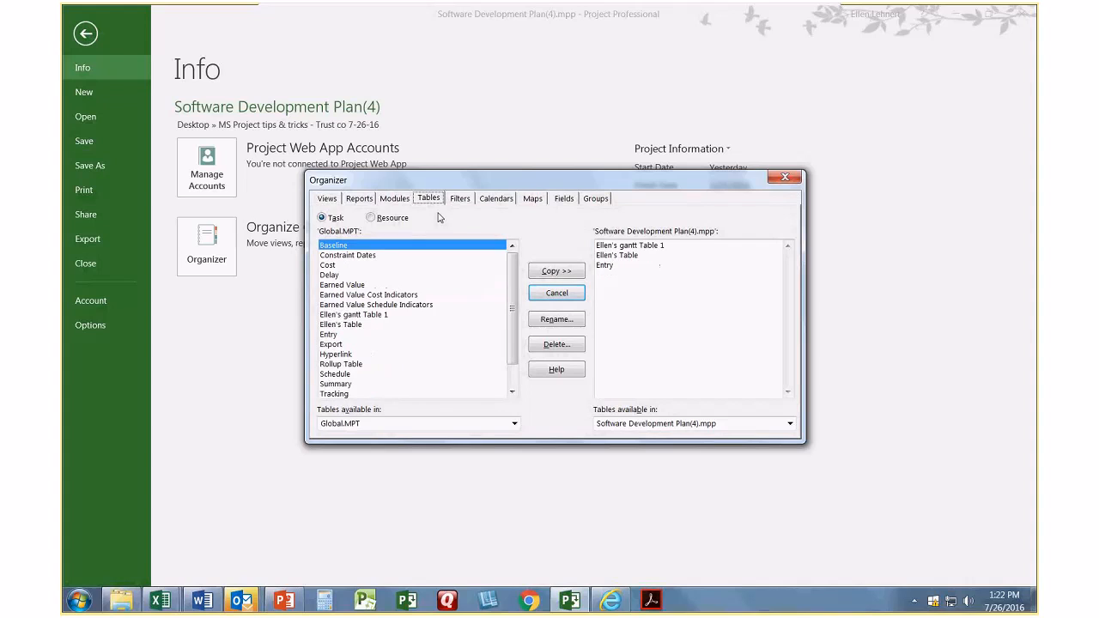
{"action": "left_click", "coordinate": [632, 256]}
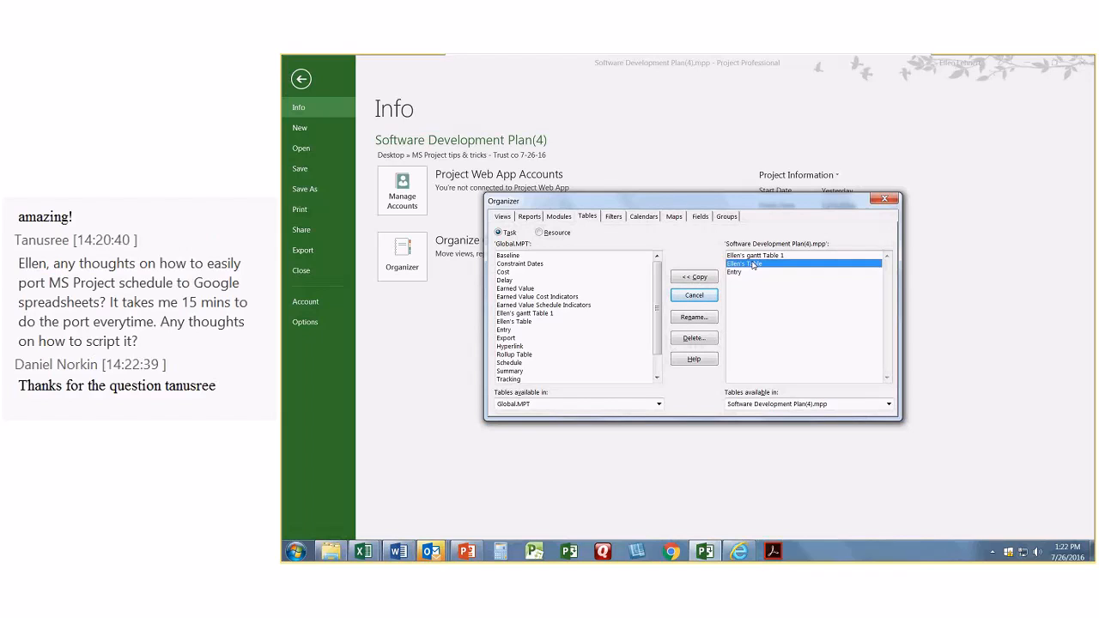
{"action": "left_click", "coordinate": [884, 200]}
{"action": "left_click", "coordinate": [301, 79]}
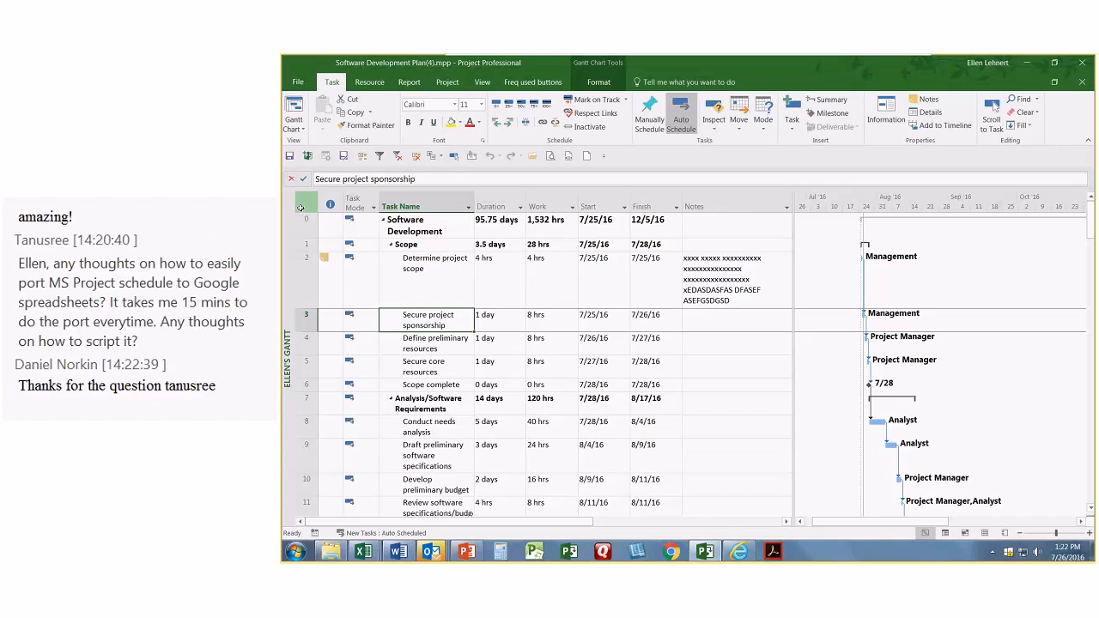
- Switch back to the built-in Gantt Chart view and apply the Entry table
{"action": "left_click", "coordinate": [294, 128]}
{"action": "left_click", "coordinate": [318, 222]}
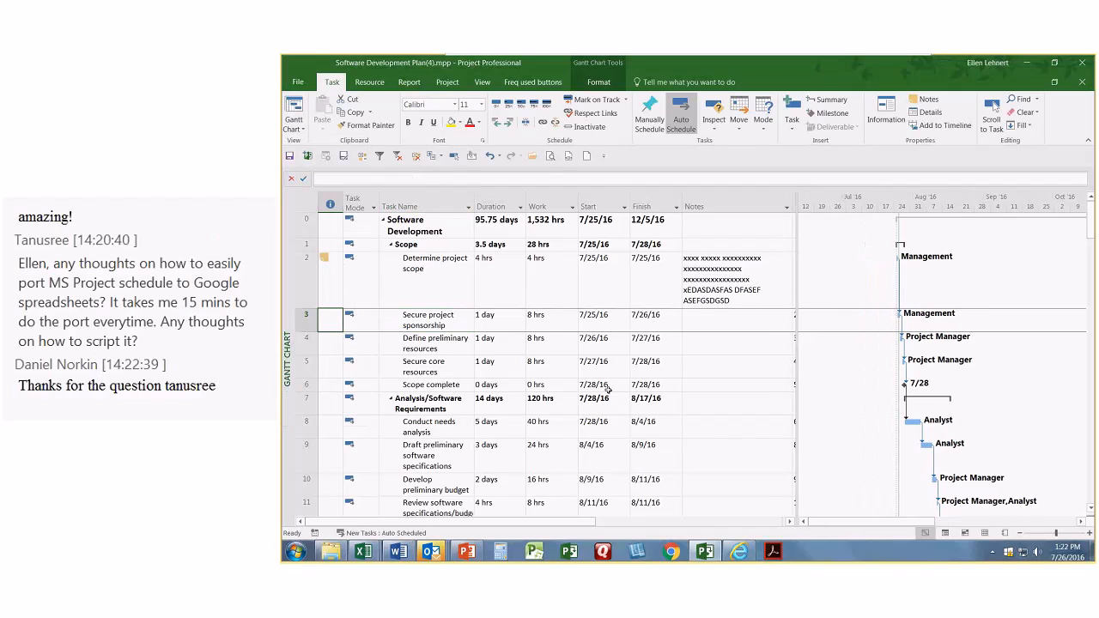
{"action": "right_click", "coordinate": [298, 206]}
{"action": "left_click", "coordinate": [324, 273]}
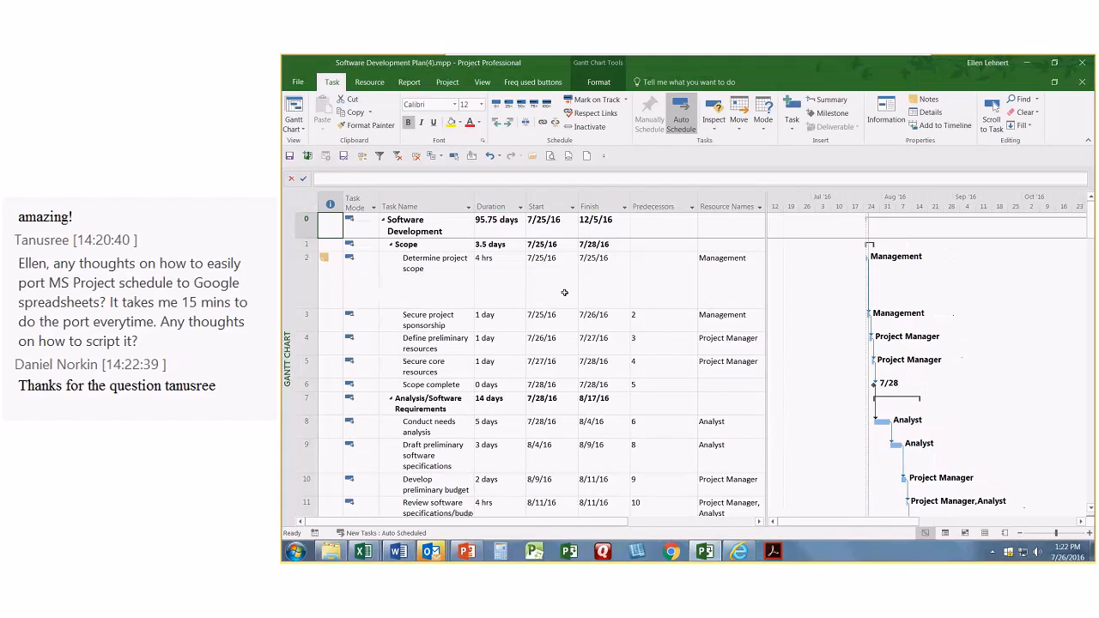
- Reduce the row height of the Determine project scope task to two text lines
{"action": "left_click", "coordinate": [564, 293]}
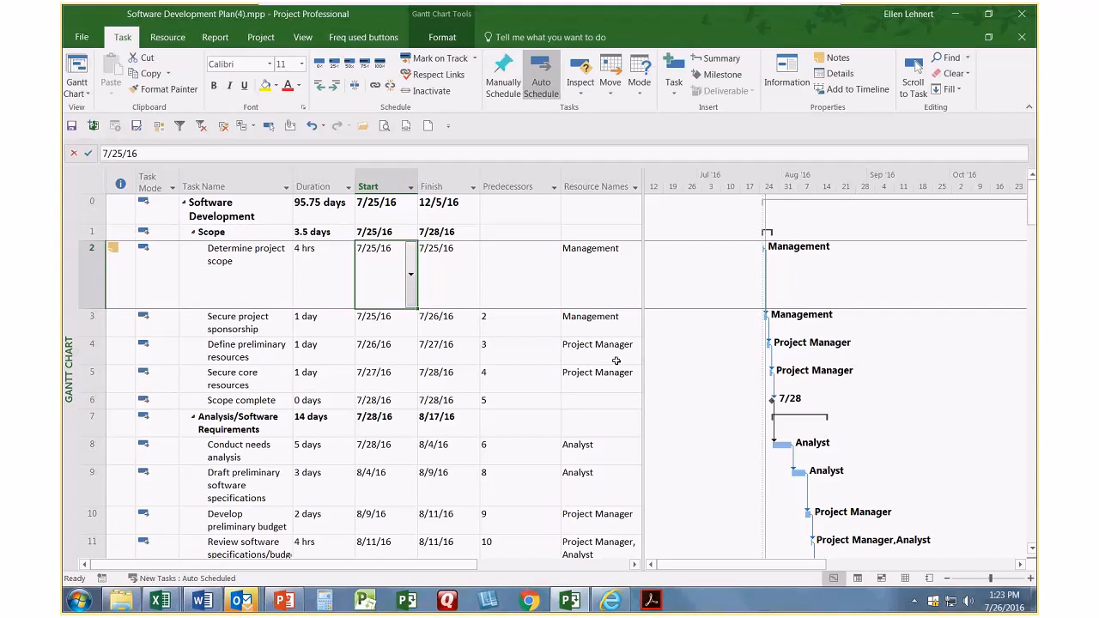
{"action": "left_click_drag", "start_coordinate": [100, 308], "coordinate": [101, 269]}
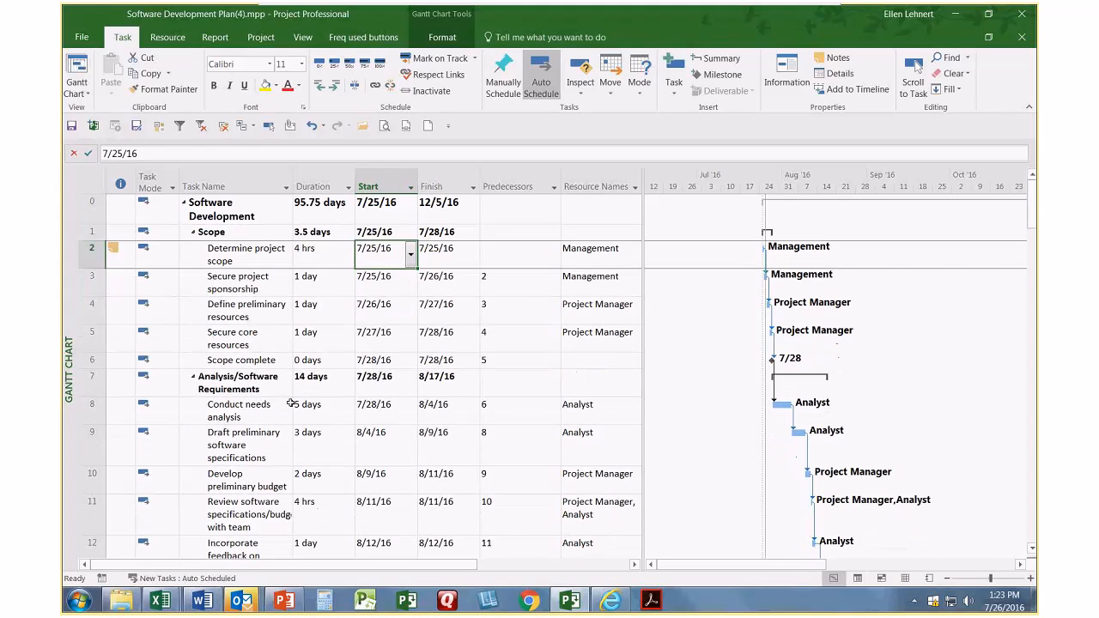
{"action": "left_click", "coordinate": [292, 404]}
- Insert a WBS column before Task Name and narrow it to about the width of its heading
{"action": "right_click", "coordinate": [225, 185]}
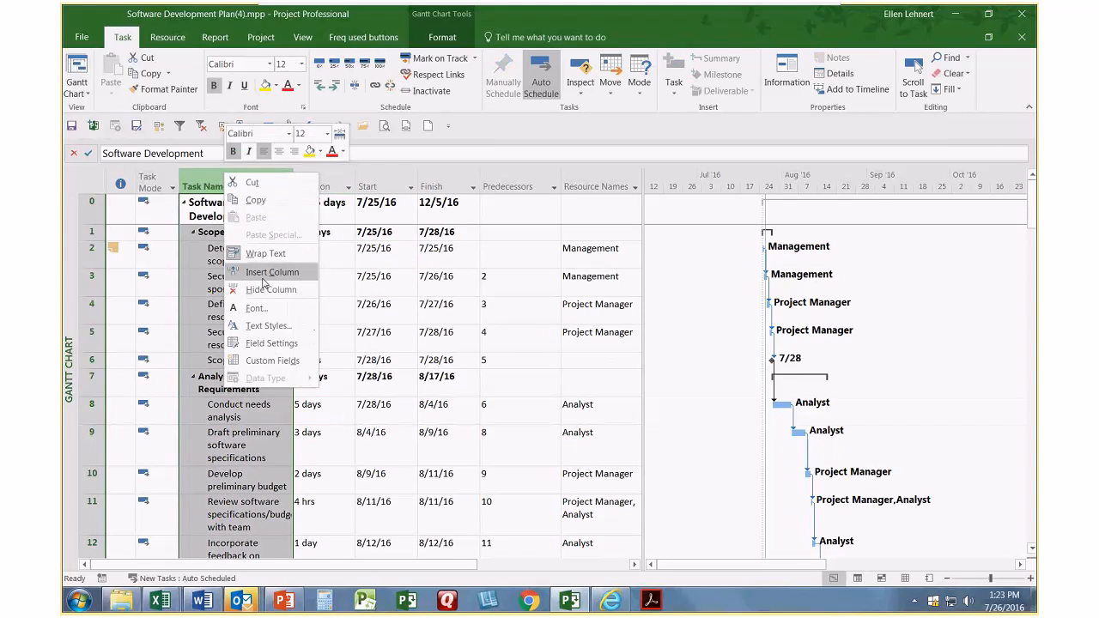
{"action": "left_click", "coordinate": [263, 273]}
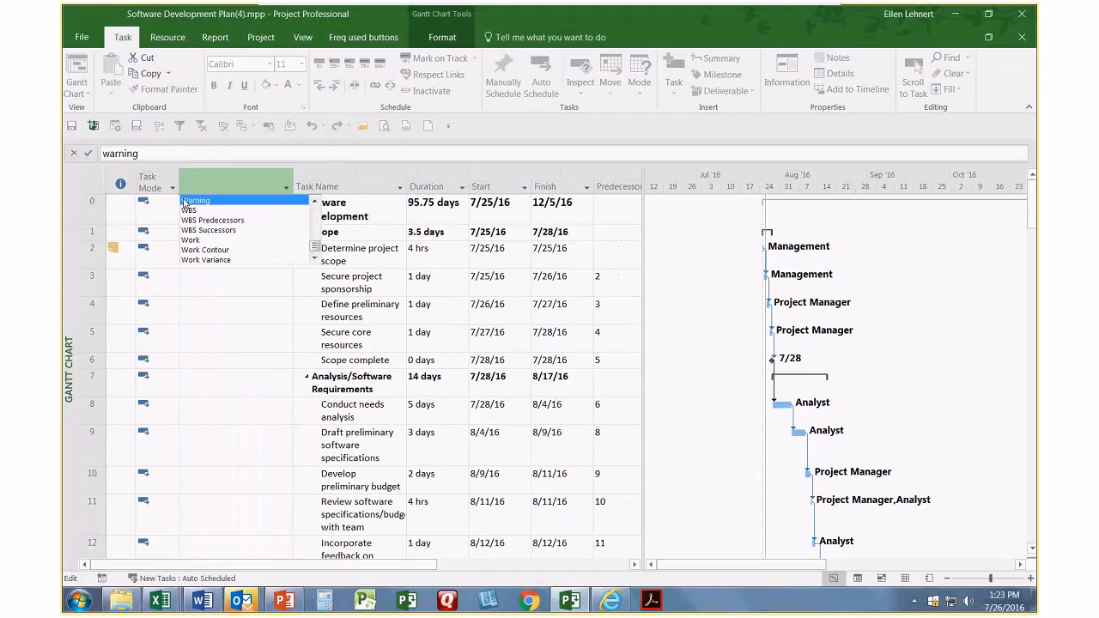
{"action": "left_click", "coordinate": [189, 210]}
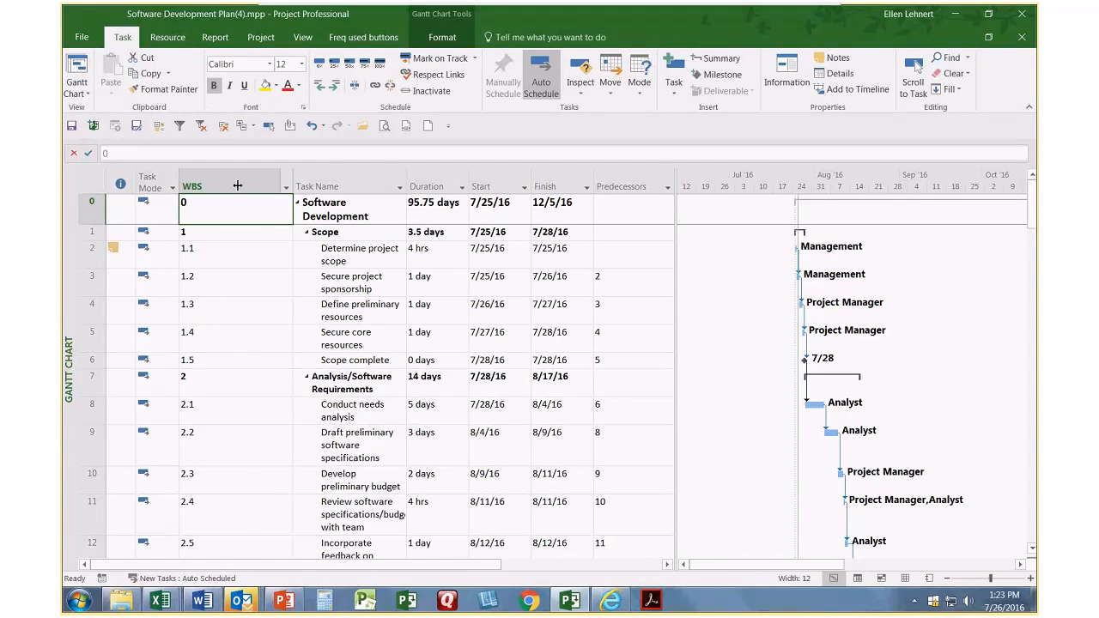
{"action": "left_click_drag", "start_coordinate": [238, 185], "coordinate": [237, 186]}
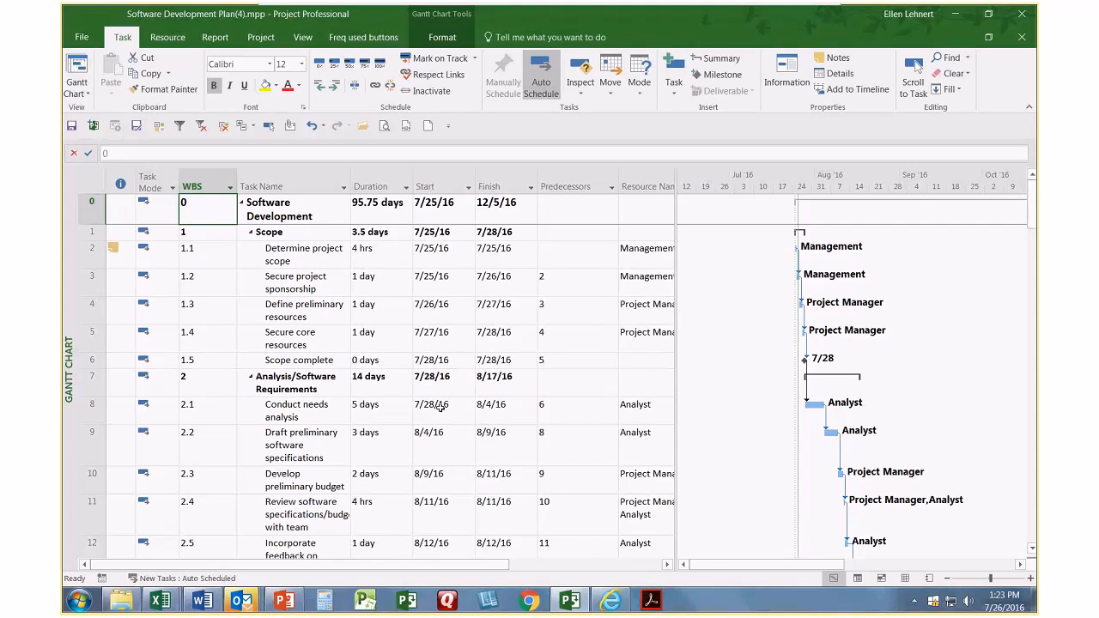
- Collapse the task outline to Level 1 and select the WBS numbers from Scope down to the last task
{"action": "left_click", "coordinate": [246, 125]}
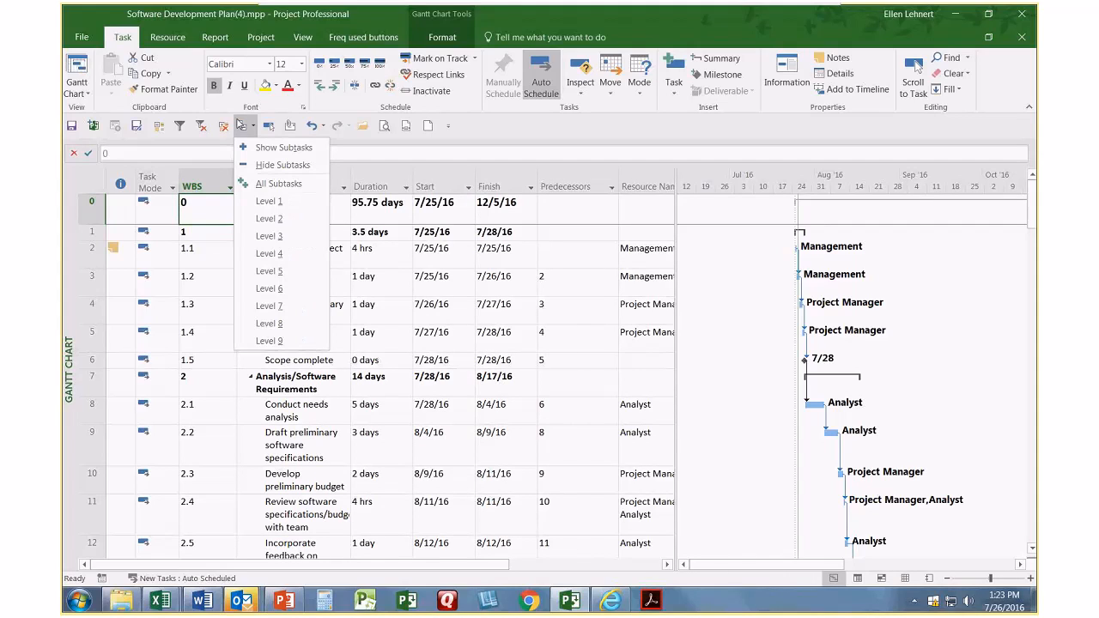
{"action": "left_click", "coordinate": [266, 203]}
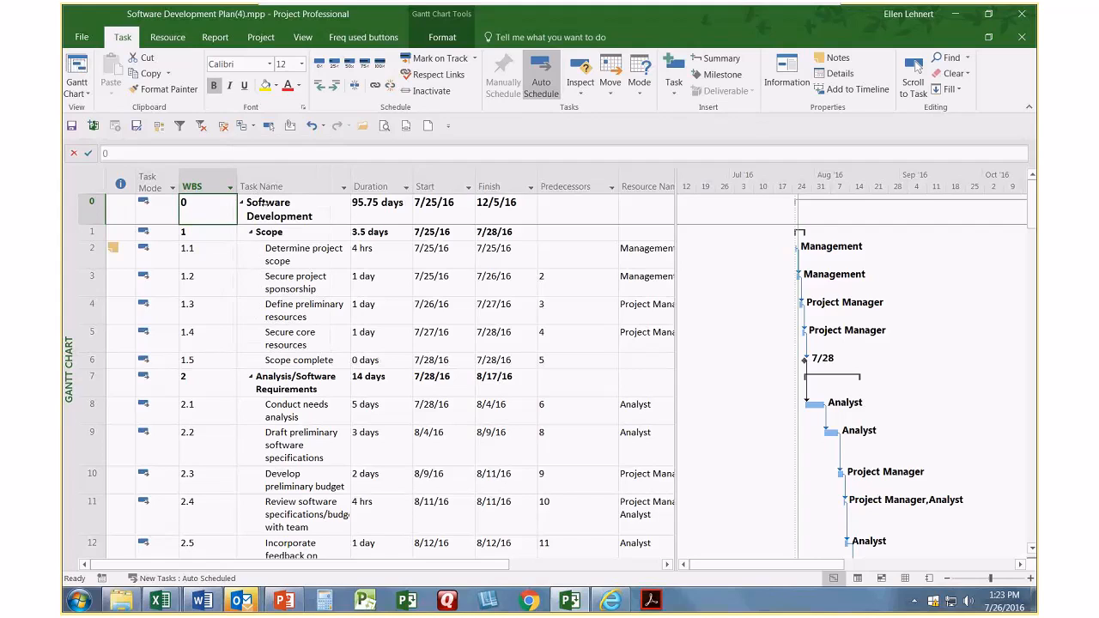
{"action": "left_click", "coordinate": [209, 232]}
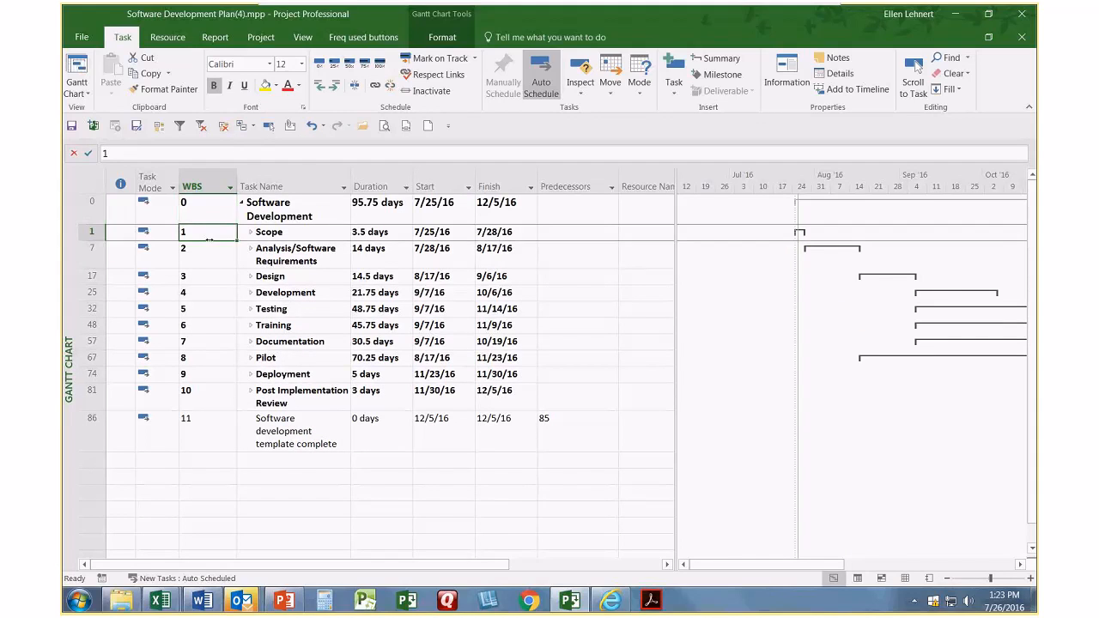
{"action": "key", "text": "ctrl+shift+Down"}
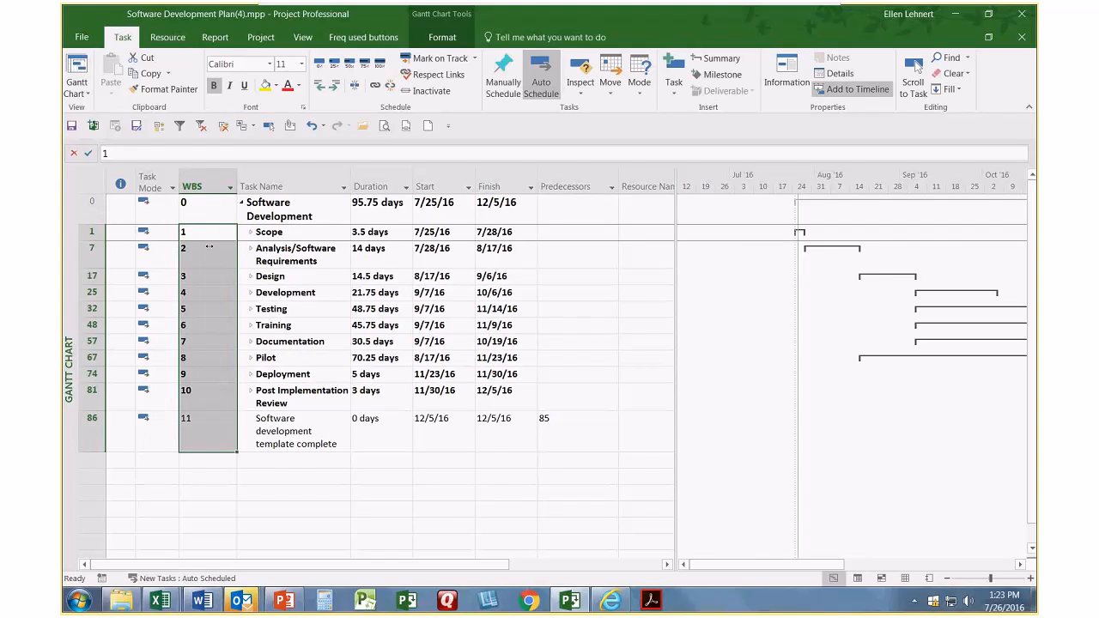
- Select the project summary task row, narrow the WBS column further, and select the WBS cell of Analysis/Software Requirements
{"action": "left_click", "coordinate": [92, 206]}
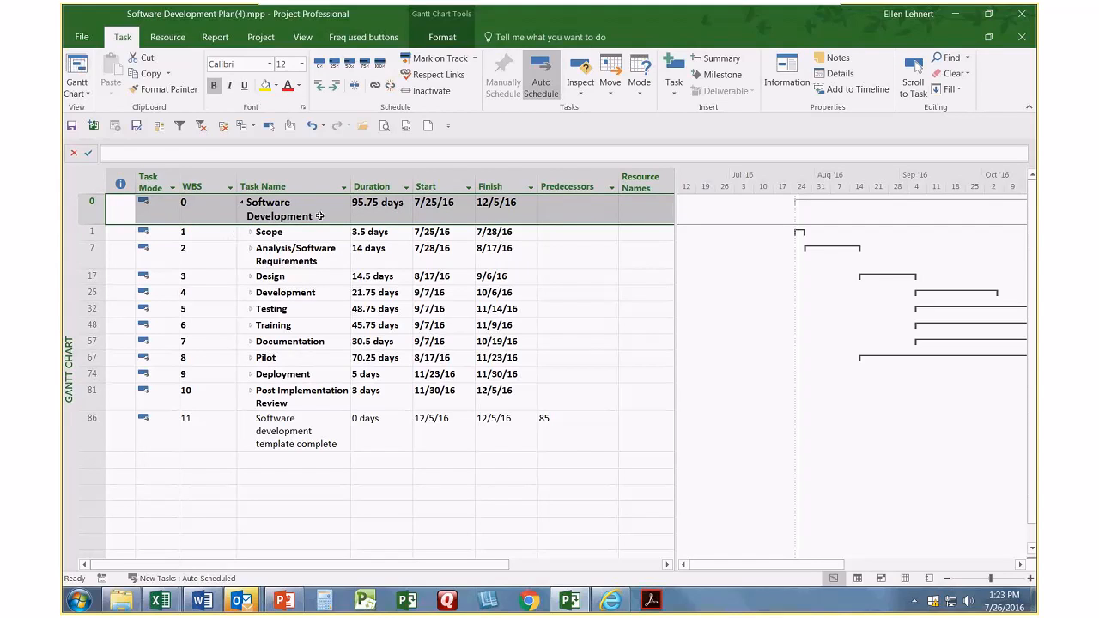
{"action": "left_click_drag", "start_coordinate": [240, 177], "coordinate": [221, 177]}
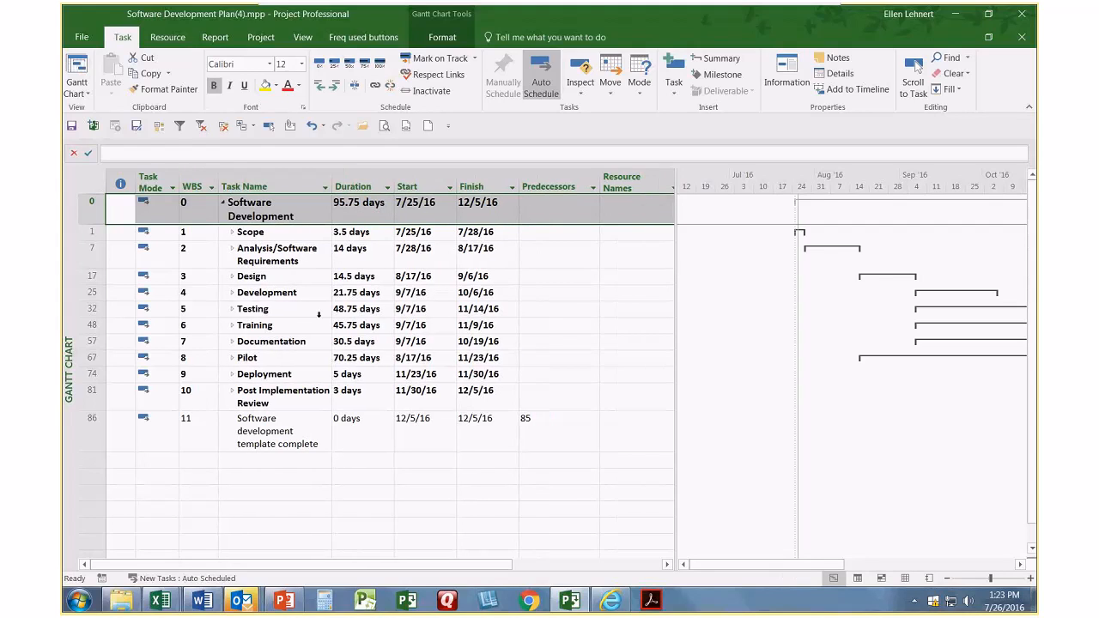
{"action": "left_click", "coordinate": [262, 218]}
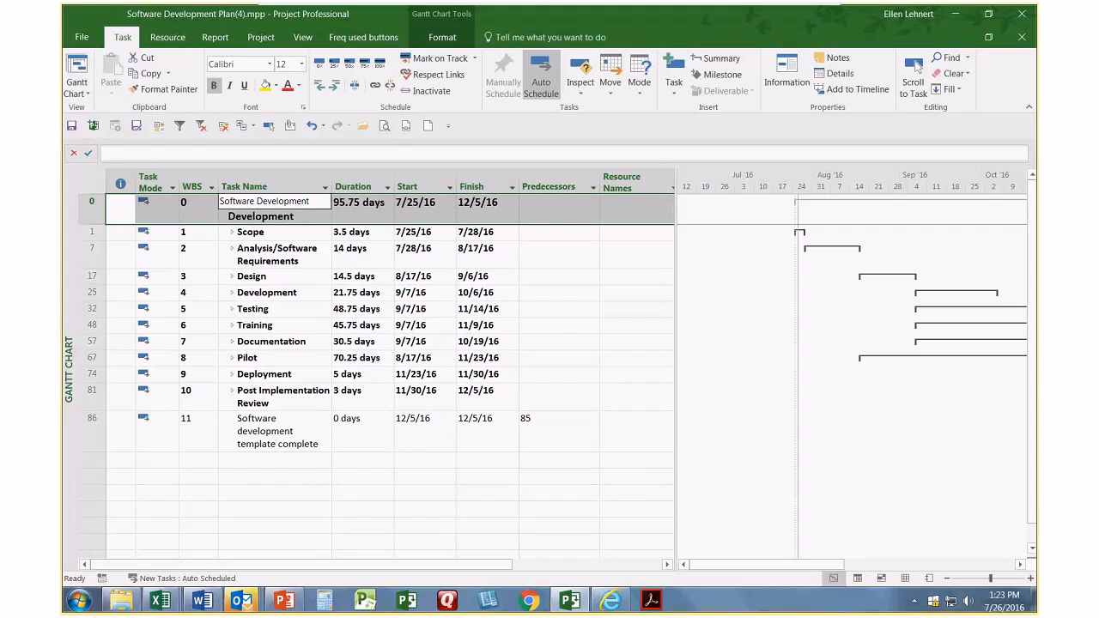
{"action": "left_click", "coordinate": [197, 247]}
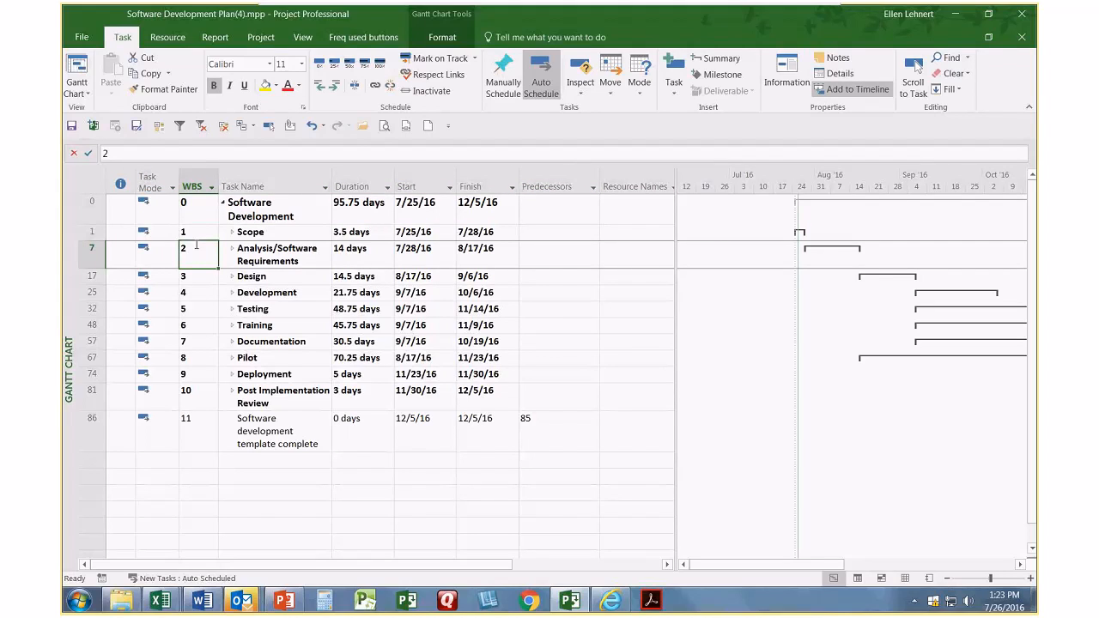
- Examine the Project Overview dashboard report and the field settings of its % Complete chart, and return to the Gantt Chart
{"action": "left_click", "coordinate": [274, 45]}
{"action": "left_click", "coordinate": [217, 39]}
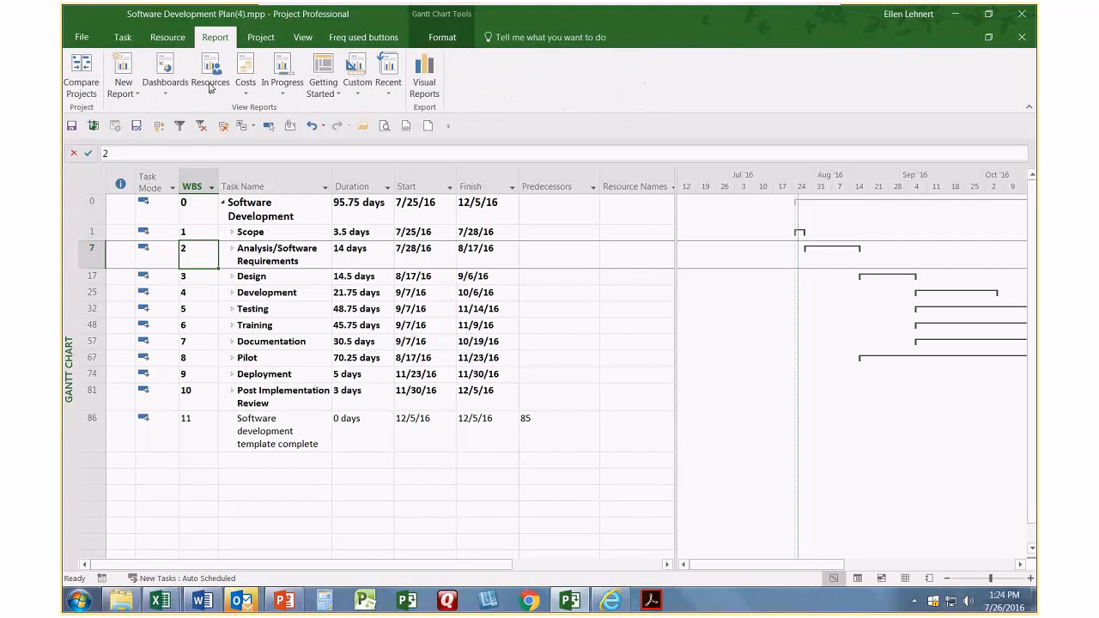
{"action": "left_click", "coordinate": [166, 92]}
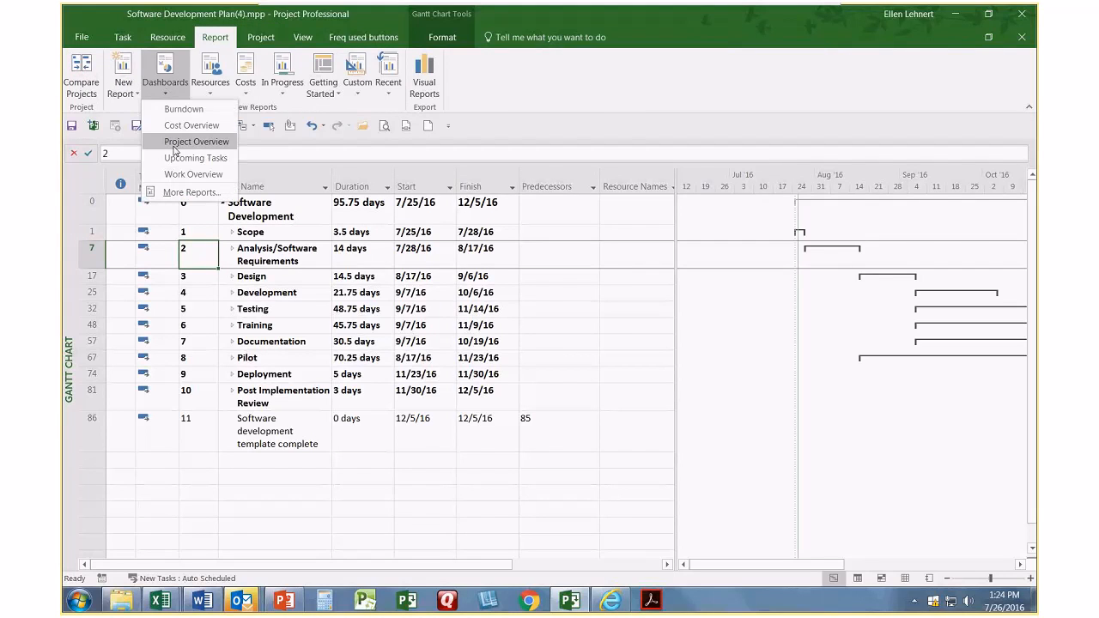
{"action": "left_click", "coordinate": [175, 144]}
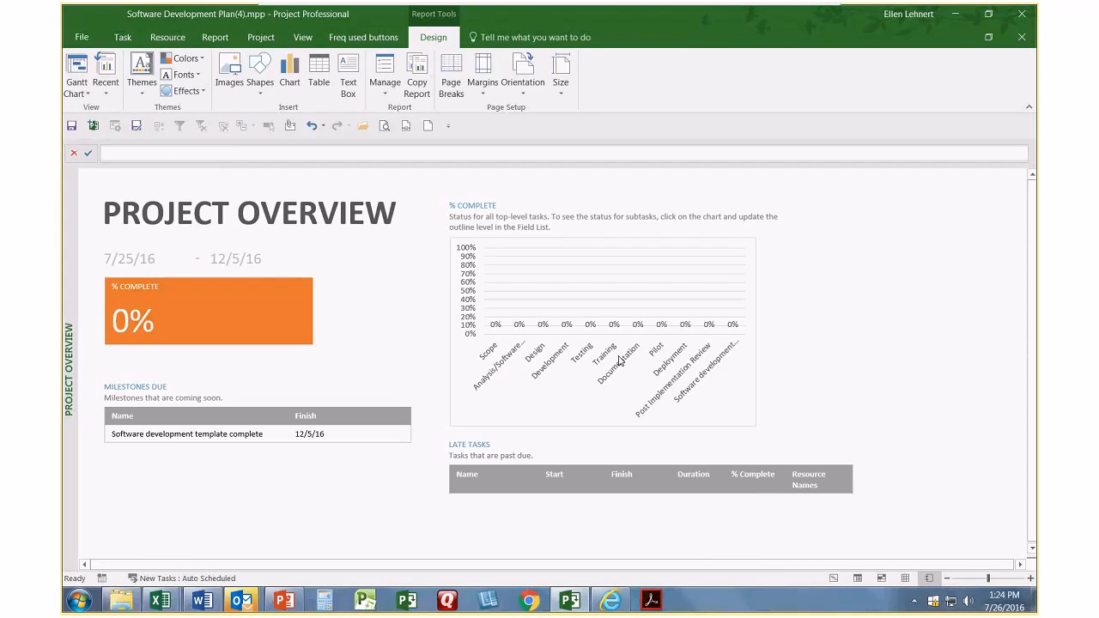
{"action": "left_click", "coordinate": [560, 286]}
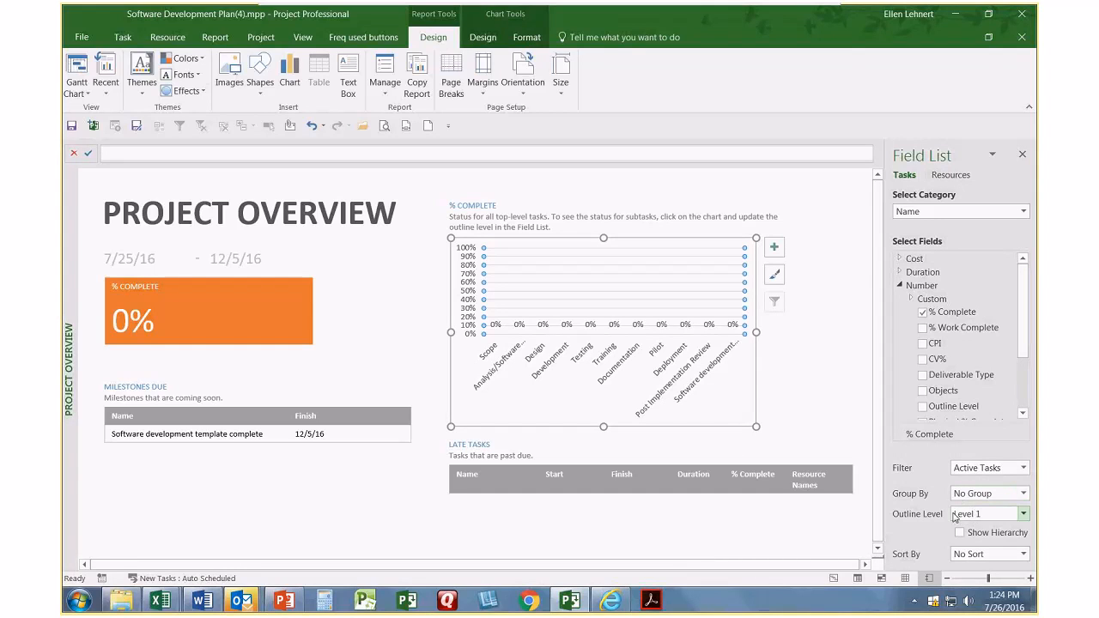
{"action": "left_click", "coordinate": [123, 38]}
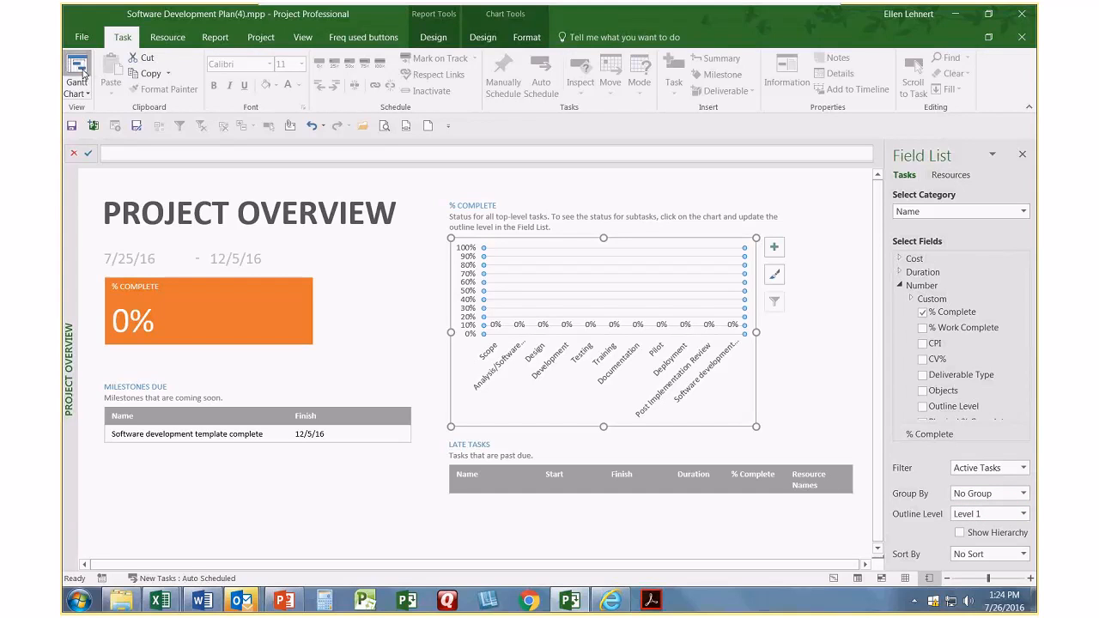
{"action": "left_click", "coordinate": [77, 69]}
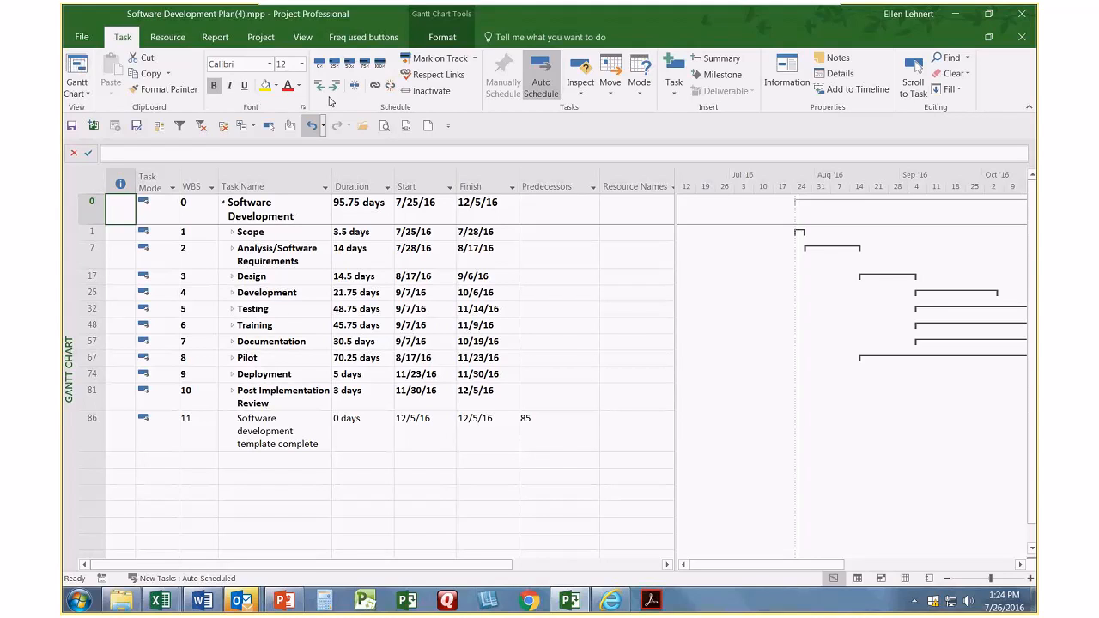
- Turn the project summary task display off and back on in the Gantt Chart
{"action": "left_click", "coordinate": [442, 37]}
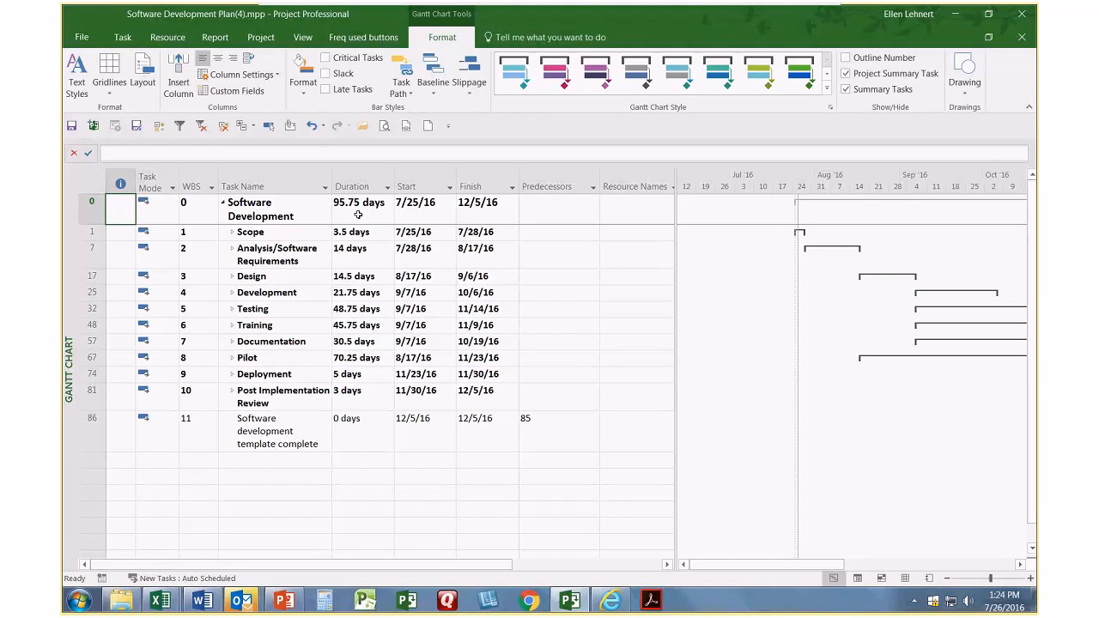
{"action": "left_click", "coordinate": [846, 75]}
{"action": "left_click", "coordinate": [846, 75]}
{"action": "left_click", "coordinate": [846, 75]}
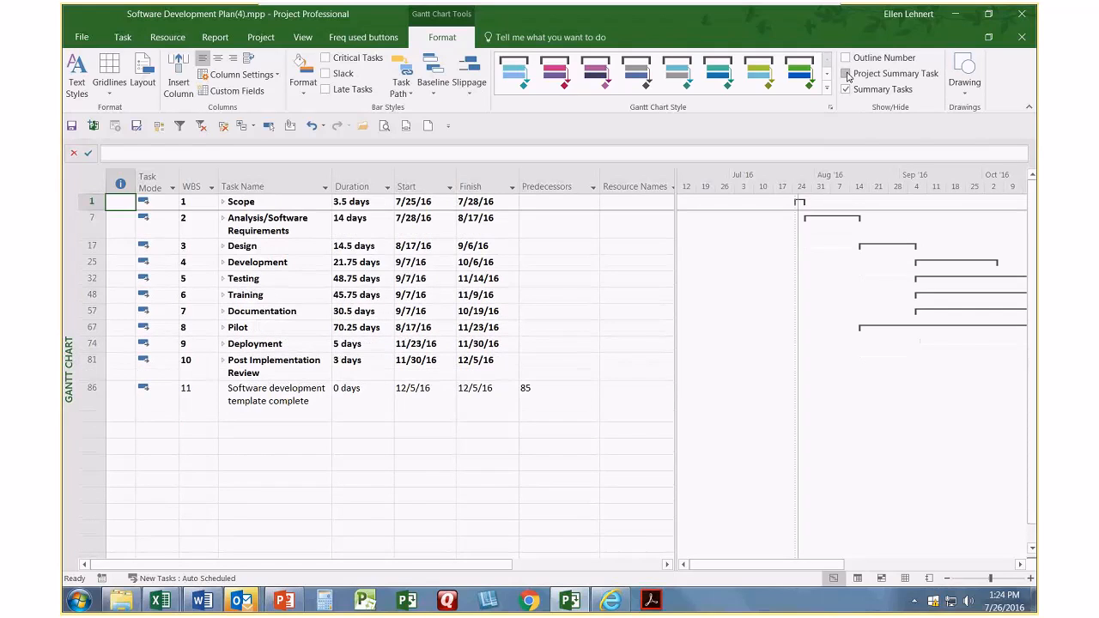
{"action": "left_click", "coordinate": [846, 75]}
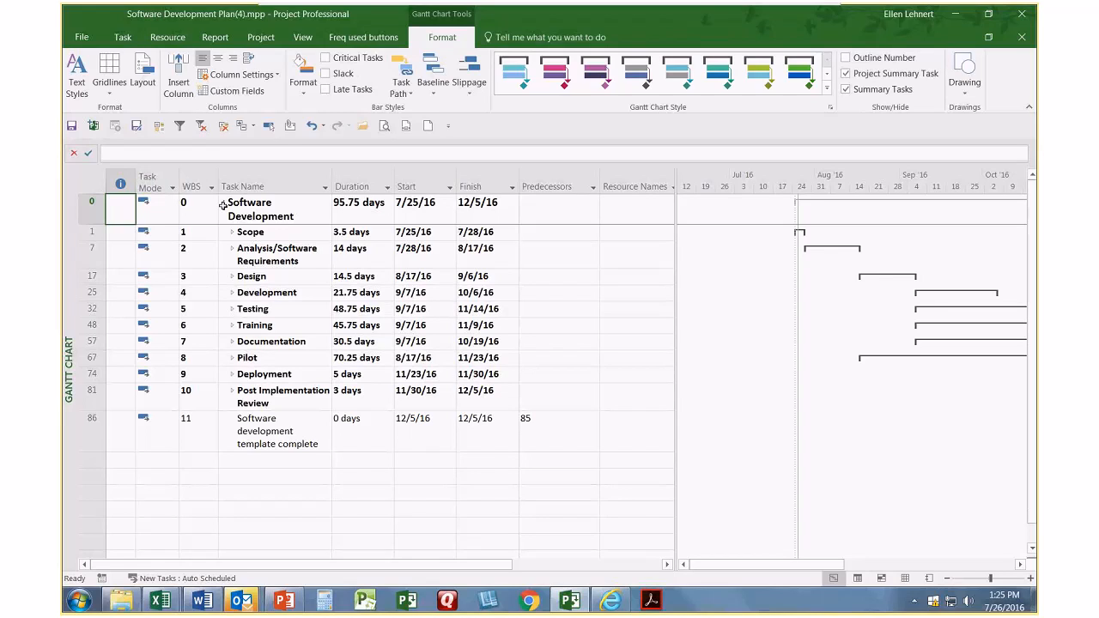
- Expand the outline to show all subtasks and widen the table area to reveal the full Resource Names column
{"action": "left_click", "coordinate": [245, 126]}
{"action": "left_click", "coordinate": [266, 201]}
{"action": "left_click", "coordinate": [245, 126]}
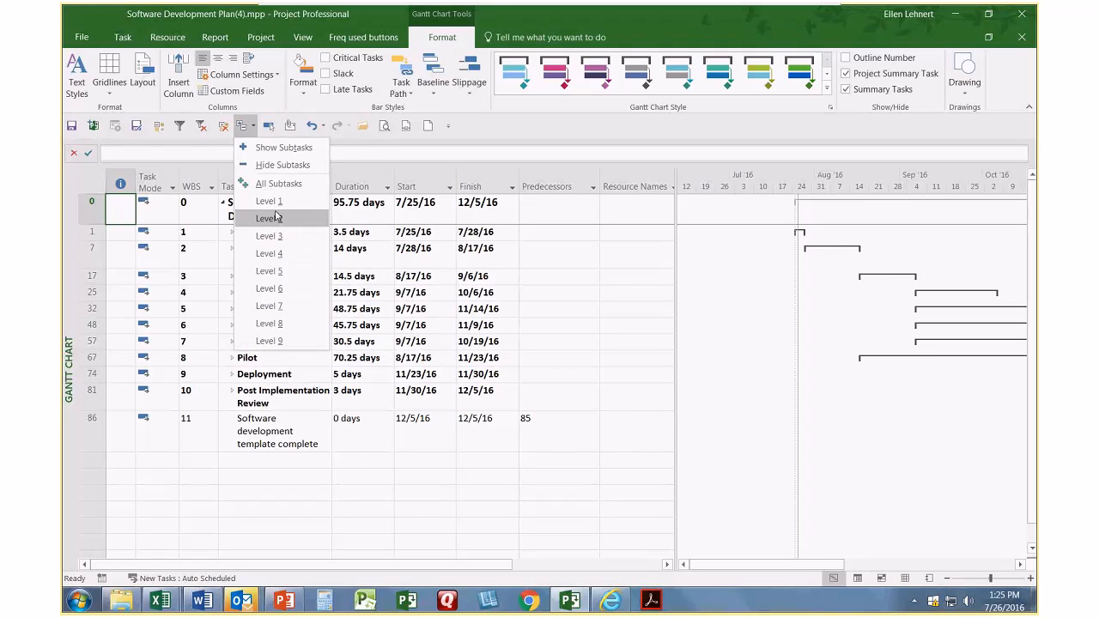
{"action": "left_click", "coordinate": [277, 201]}
{"action": "left_click", "coordinate": [245, 127]}
{"action": "left_click", "coordinate": [264, 182]}
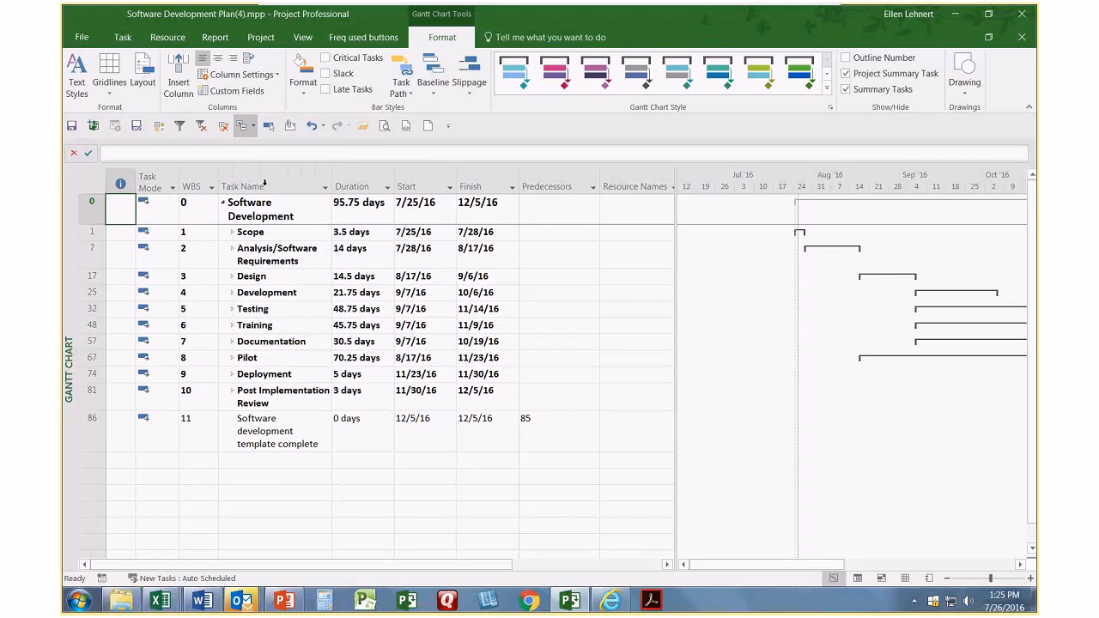
{"action": "left_click_drag", "start_coordinate": [677, 254], "coordinate": [706, 254]}
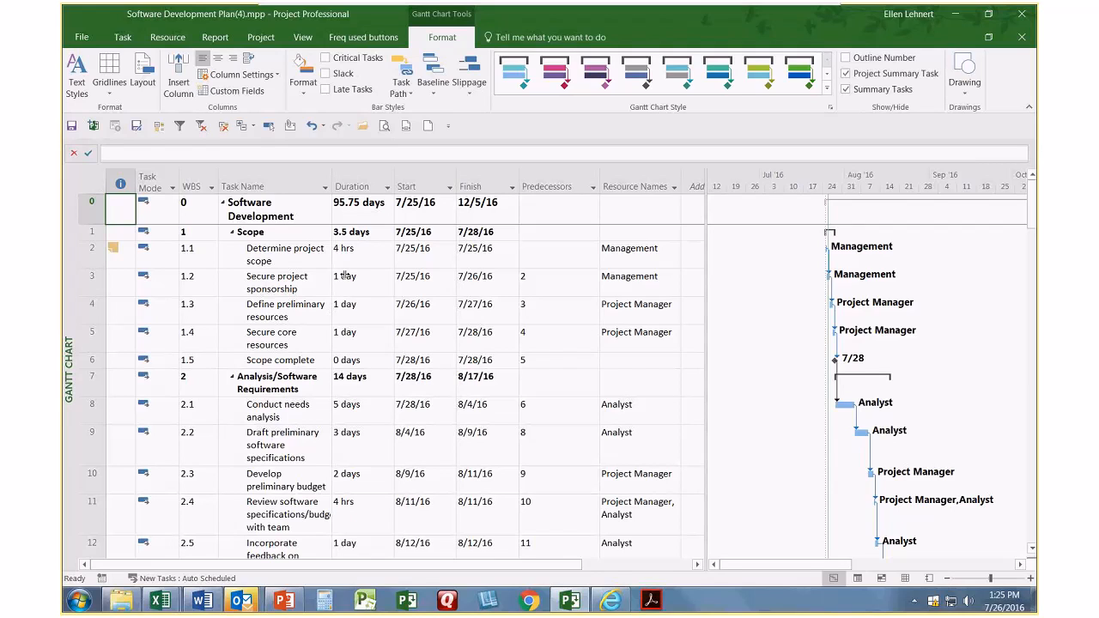
- In the Resource Sheet, set the Group of Management to A, Project Manager to B and Analyst to C
{"action": "left_click", "coordinate": [122, 37]}
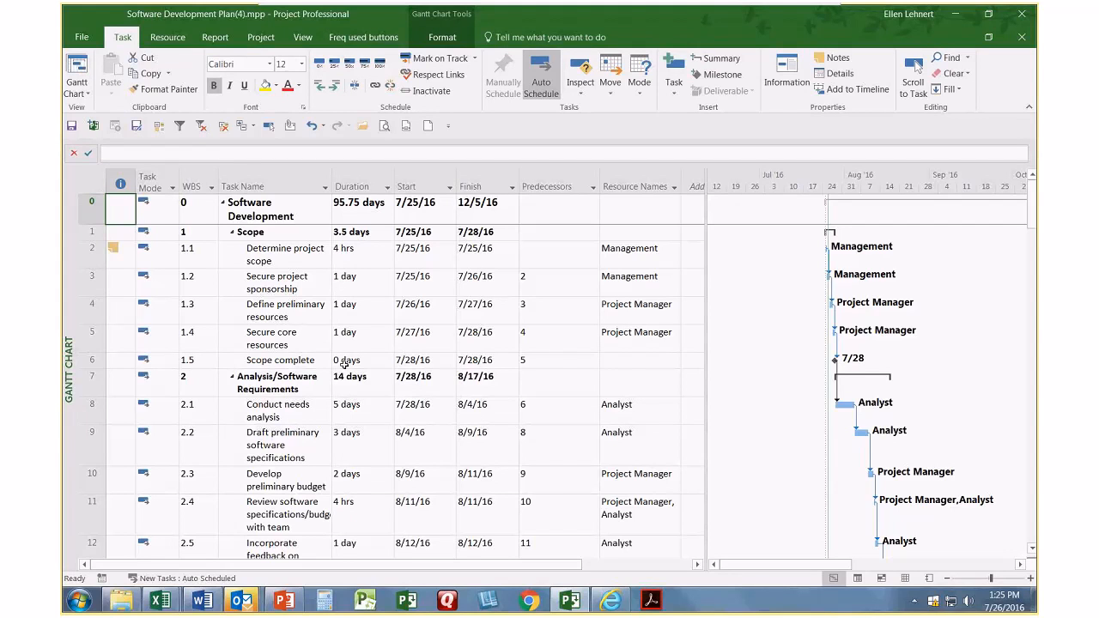
{"action": "left_click", "coordinate": [77, 90]}
{"action": "left_click", "coordinate": [98, 240]}
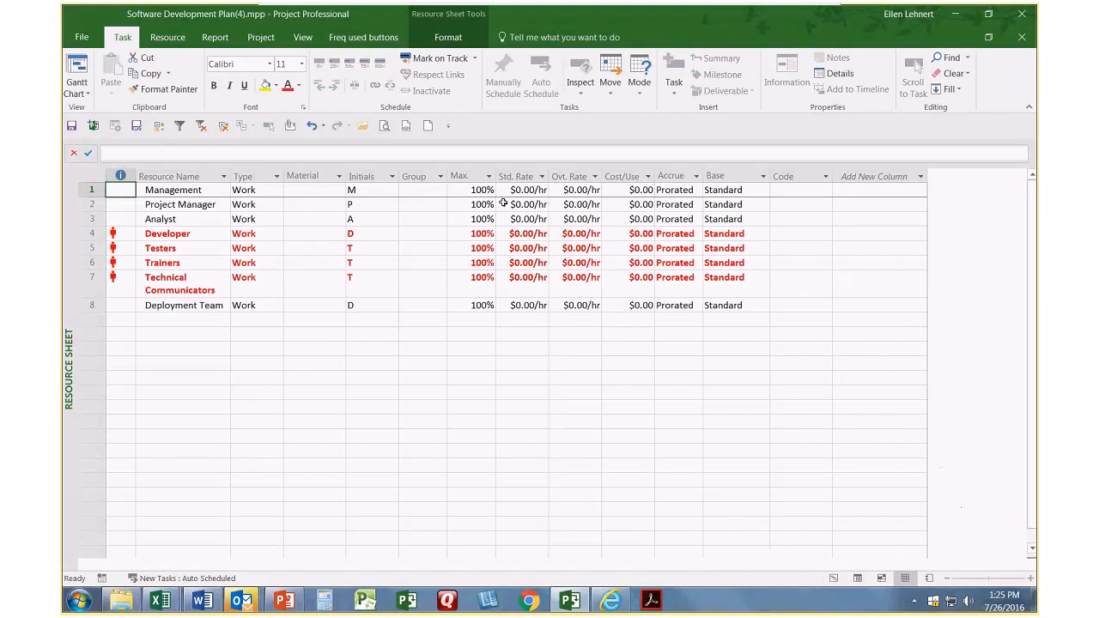
{"action": "left_click_drag", "start_coordinate": [423, 191], "coordinate": [432, 271]}
{"action": "left_click", "coordinate": [421, 192]}
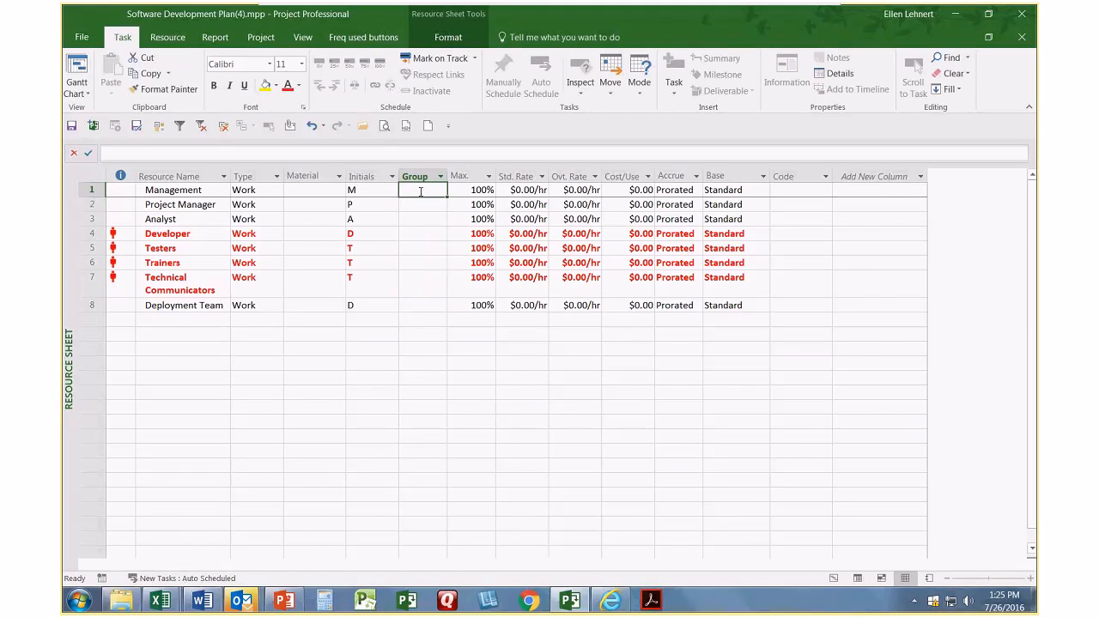
{"action": "type", "text": "A"}
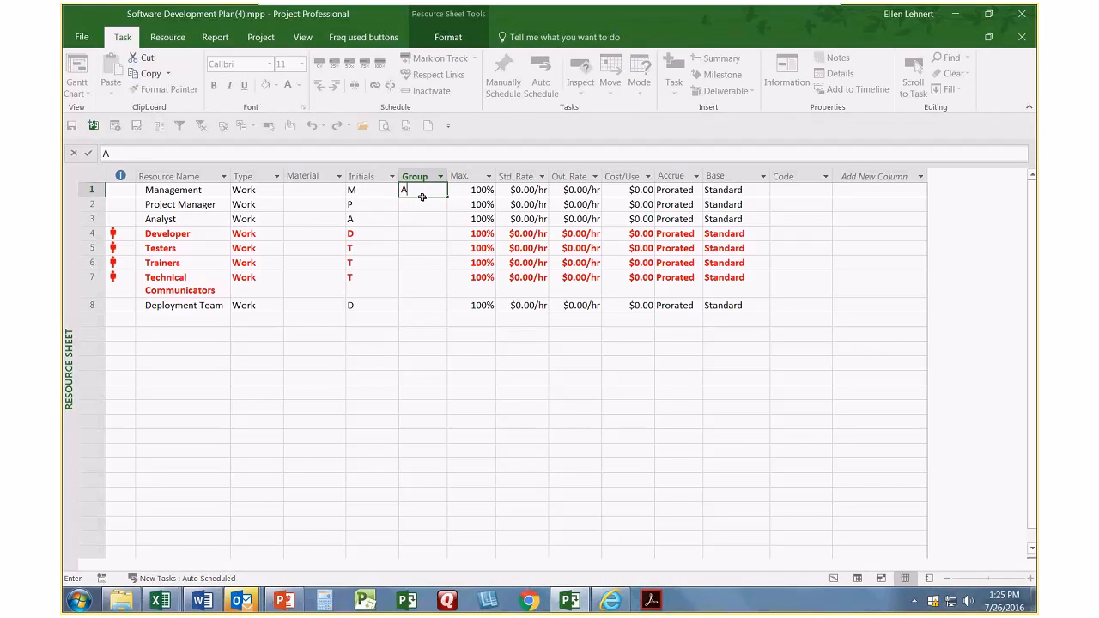
{"action": "key", "text": "Return"}
{"action": "type", "text": "B"}
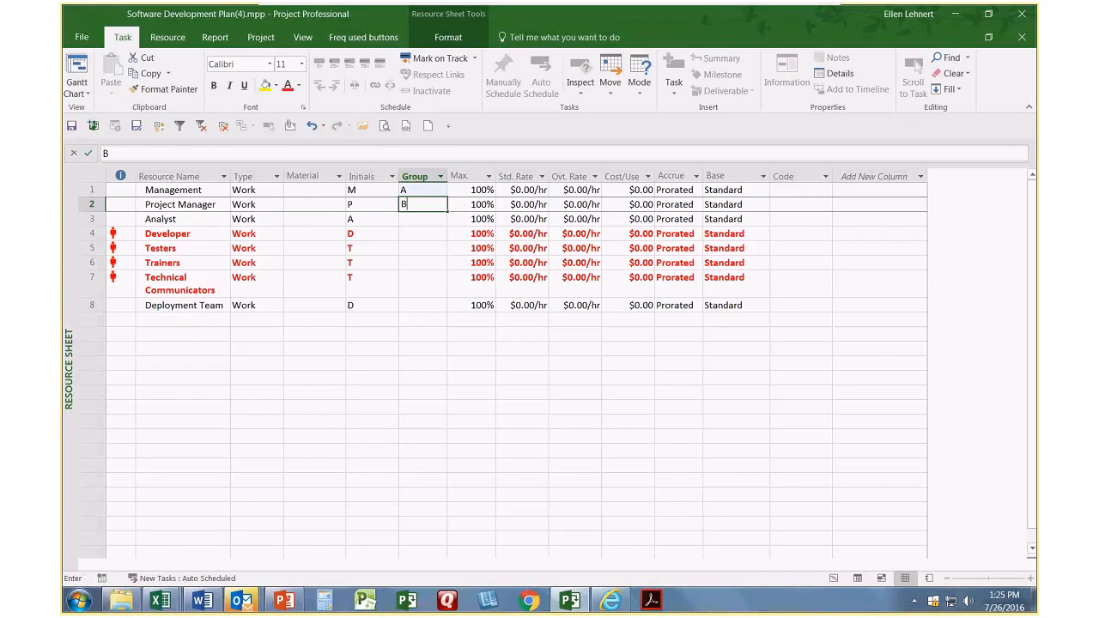
{"action": "key", "text": "Return"}
{"action": "type", "text": "C"}
{"action": "key", "text": "Return"}
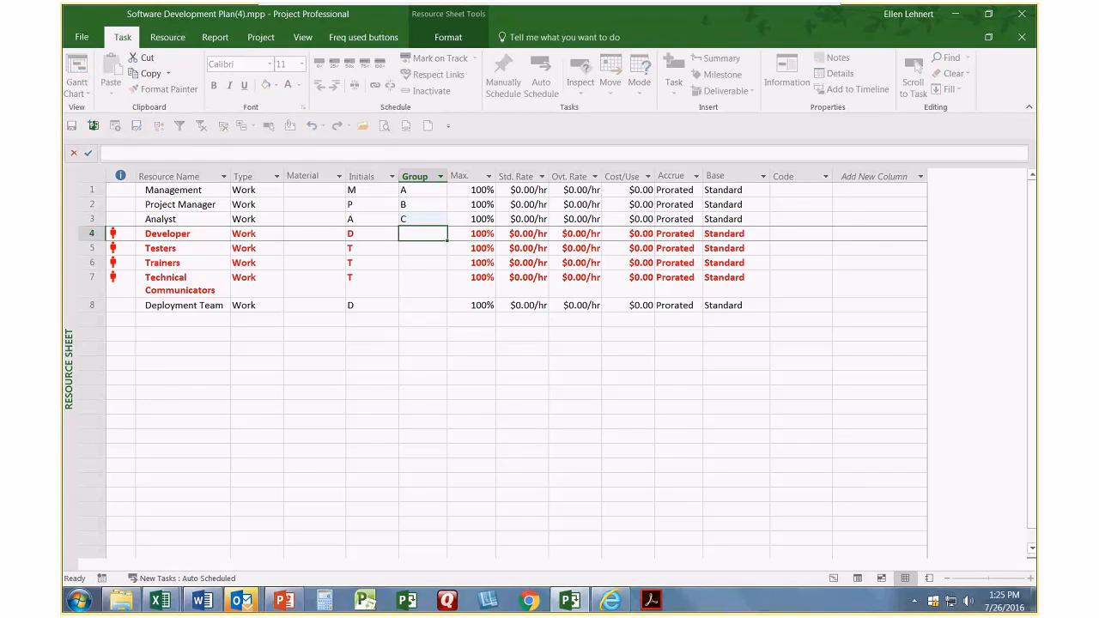
- Repeat the A, B, C group values down through the Deployment Team resource and return to the Gantt Chart
{"action": "left_click_drag", "start_coordinate": [420, 188], "coordinate": [421, 220]}
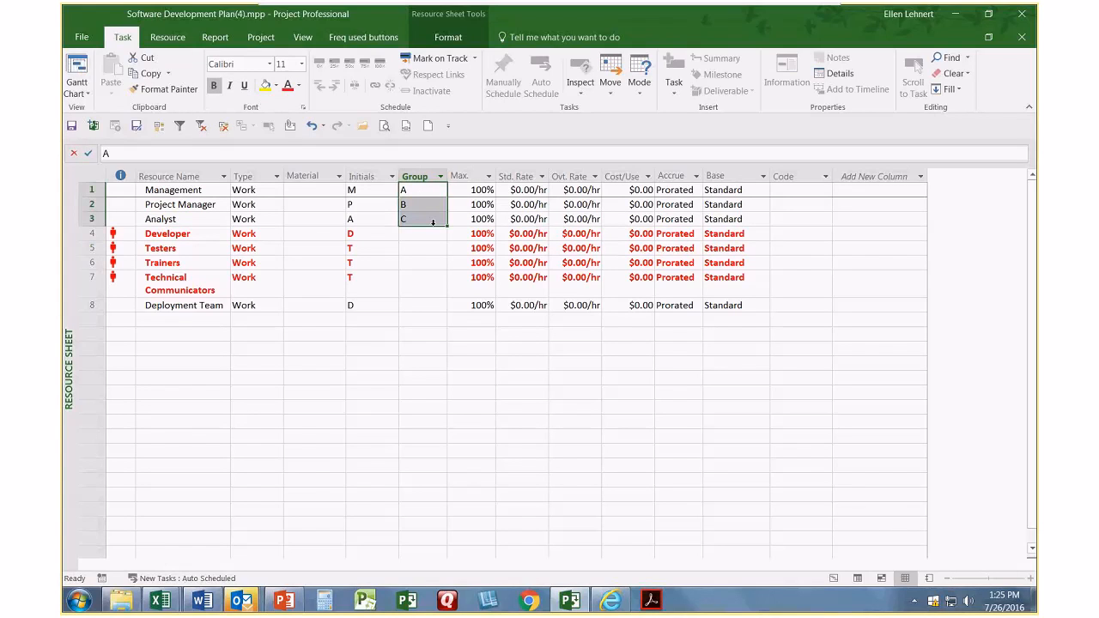
{"action": "left_click_drag", "start_coordinate": [433, 222], "coordinate": [434, 311]}
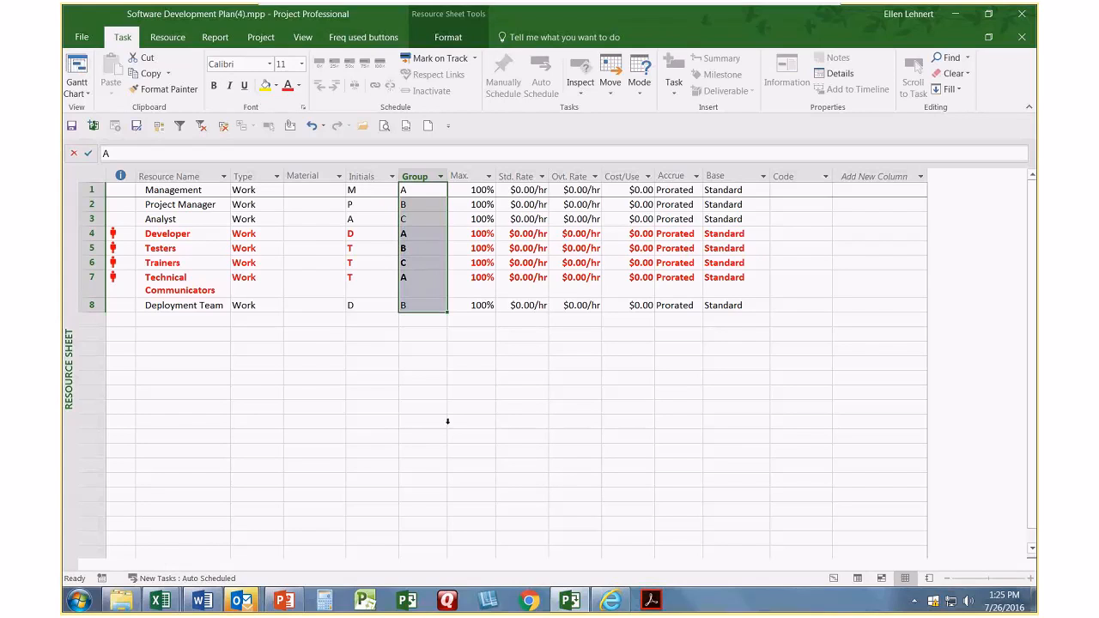
{"action": "left_click", "coordinate": [423, 393]}
{"action": "left_click", "coordinate": [75, 69]}
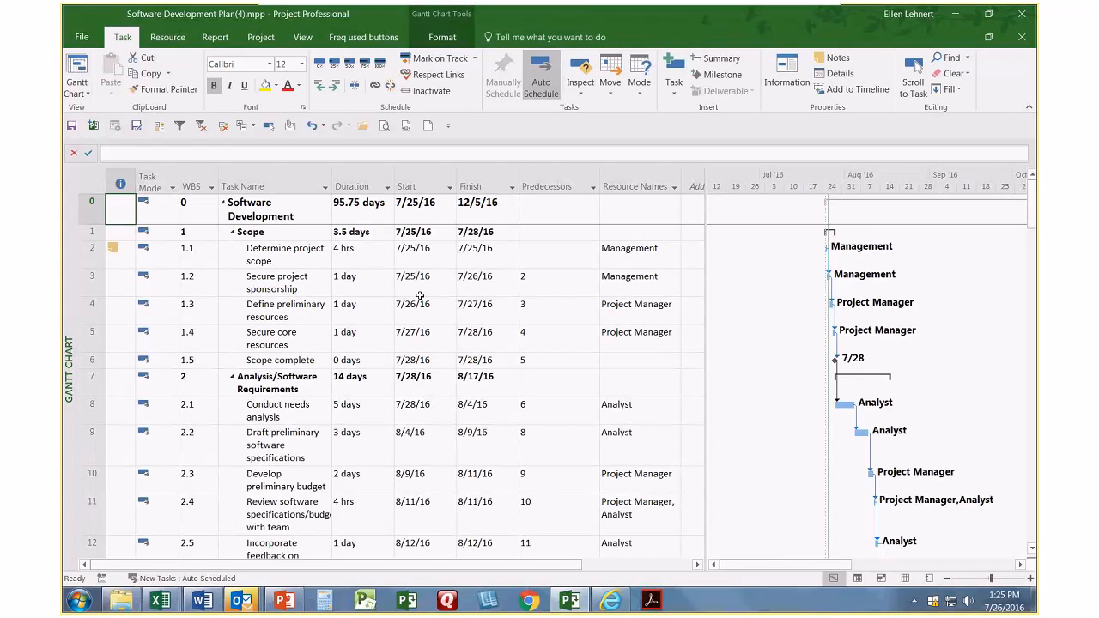
- Hide the WBS column and insert a Resource Group column before Task Name, narrowed to fit its heading
{"action": "right_click", "coordinate": [193, 180]}
{"action": "left_click", "coordinate": [240, 301]}
{"action": "right_click", "coordinate": [220, 186]}
{"action": "left_click", "coordinate": [287, 289]}
{"action": "type", "text": "REcurring"}
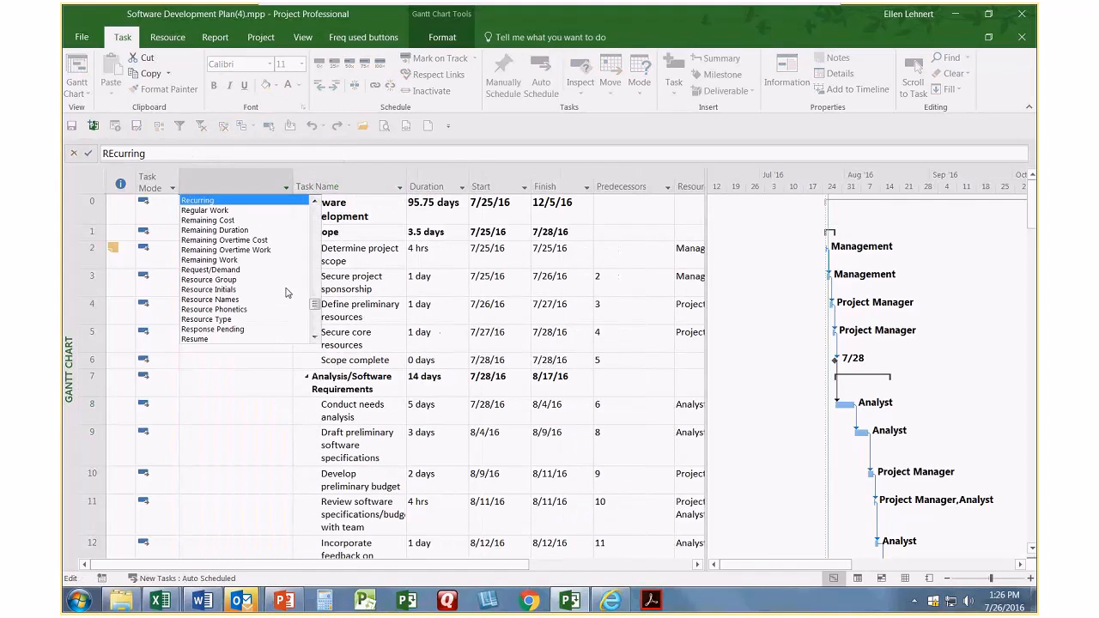
{"action": "left_click", "coordinate": [225, 280]}
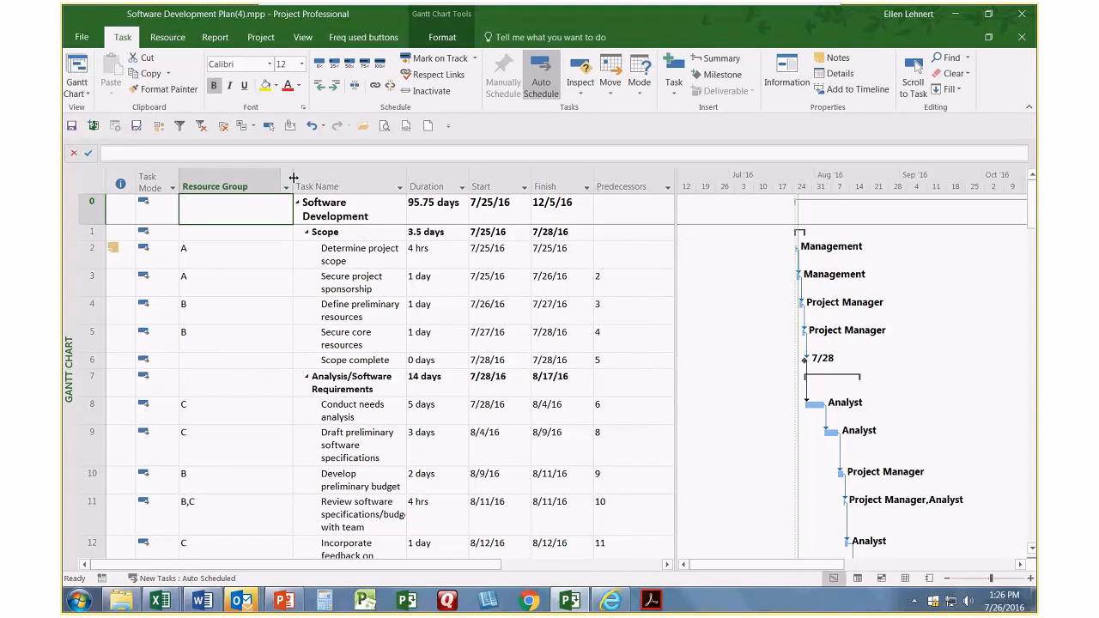
{"action": "left_click_drag", "start_coordinate": [292, 178], "coordinate": [261, 178]}
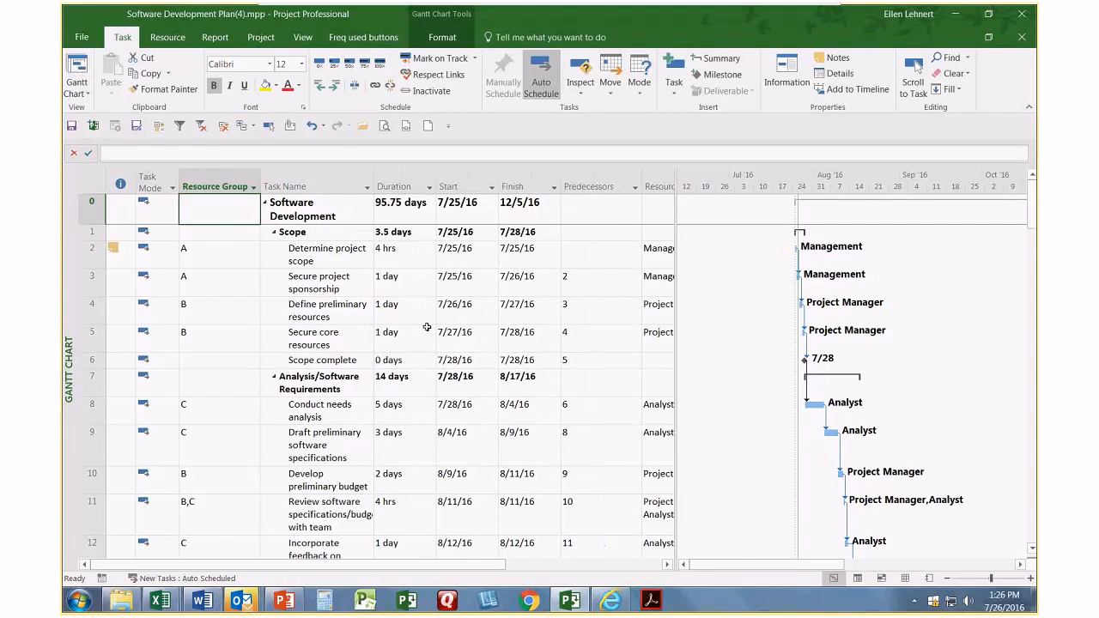
- Filter the tasks by Resource Group A with the table area widened, and clear the filter
{"action": "left_click_drag", "start_coordinate": [677, 257], "coordinate": [899, 275]}
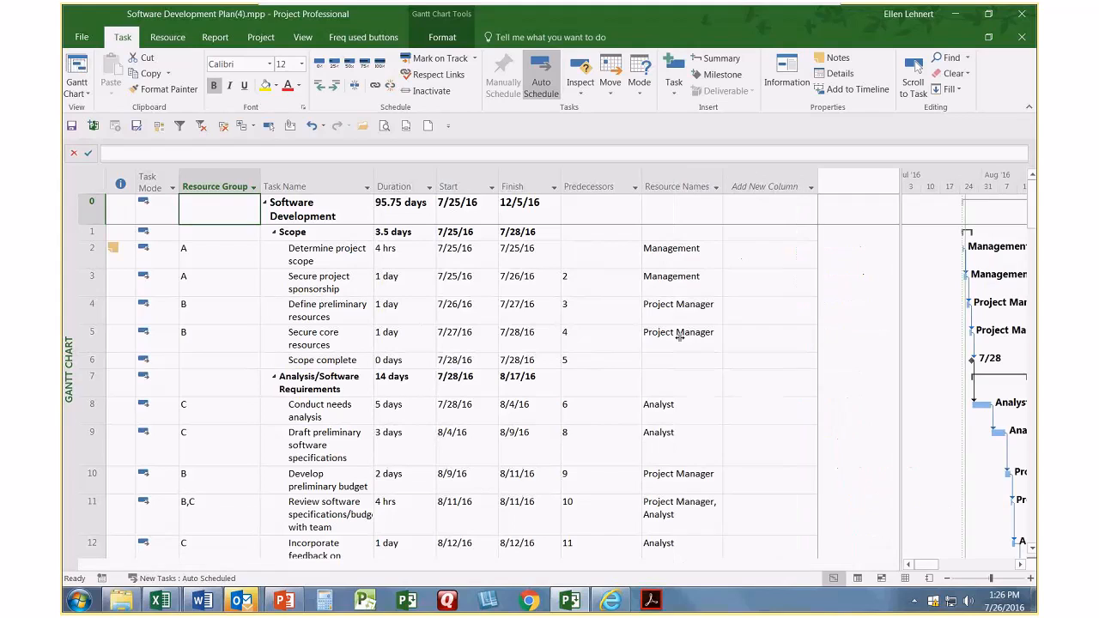
{"action": "left_click", "coordinate": [254, 187]}
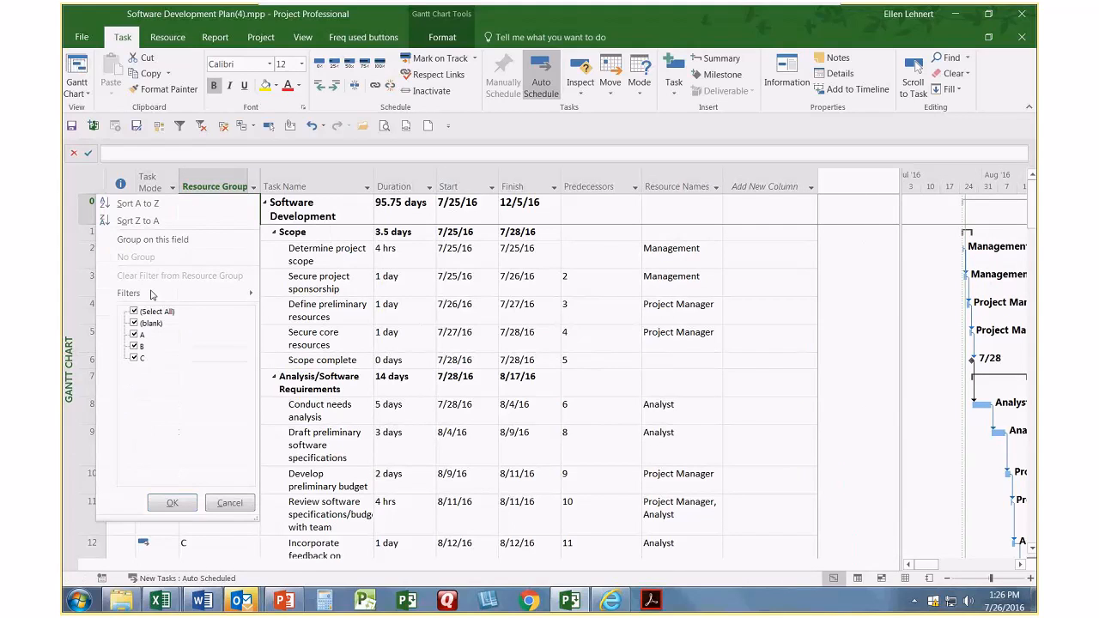
{"action": "left_click", "coordinate": [134, 312]}
{"action": "left_click", "coordinate": [135, 334]}
{"action": "left_click", "coordinate": [172, 503]}
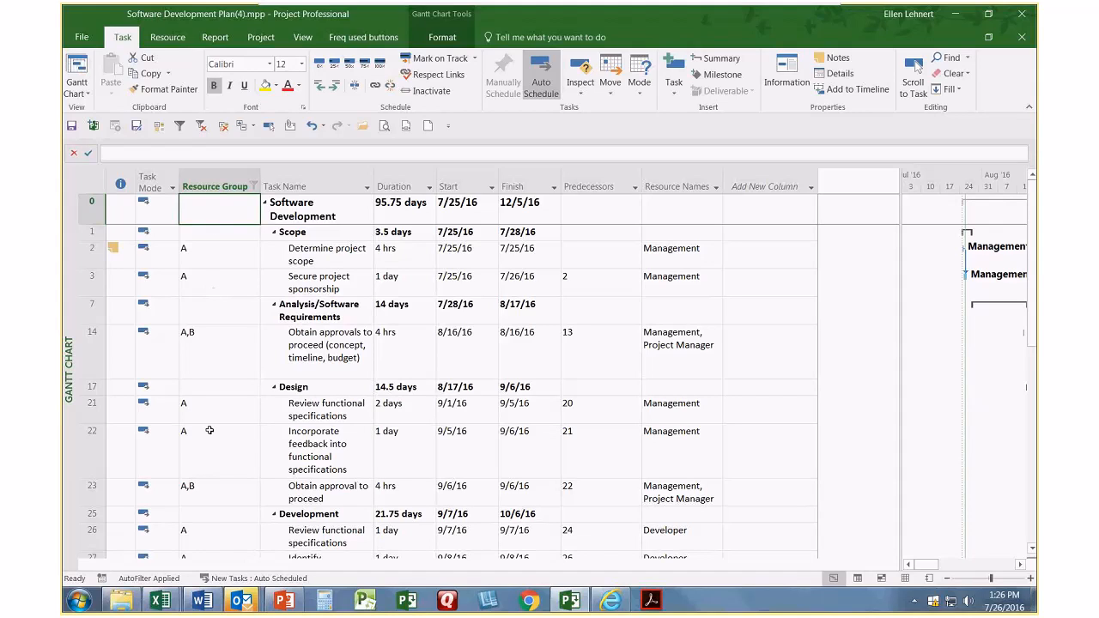
{"action": "left_click", "coordinate": [202, 128]}
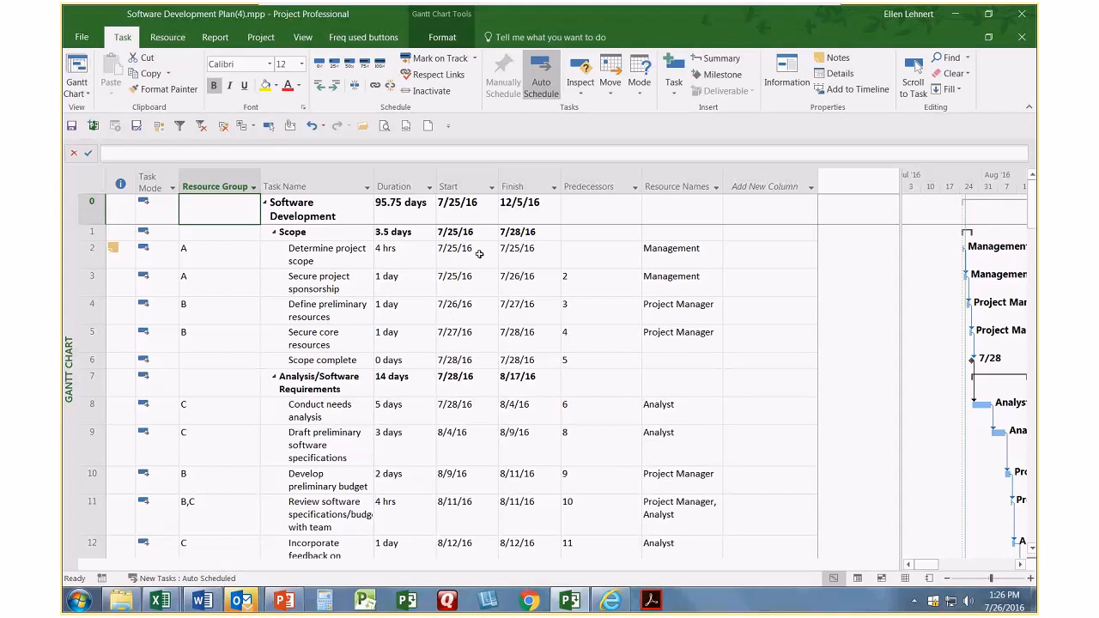
- Group the tasks by weeks of their Start date and collapse the groups to Level 1
{"action": "left_click", "coordinate": [492, 187]}
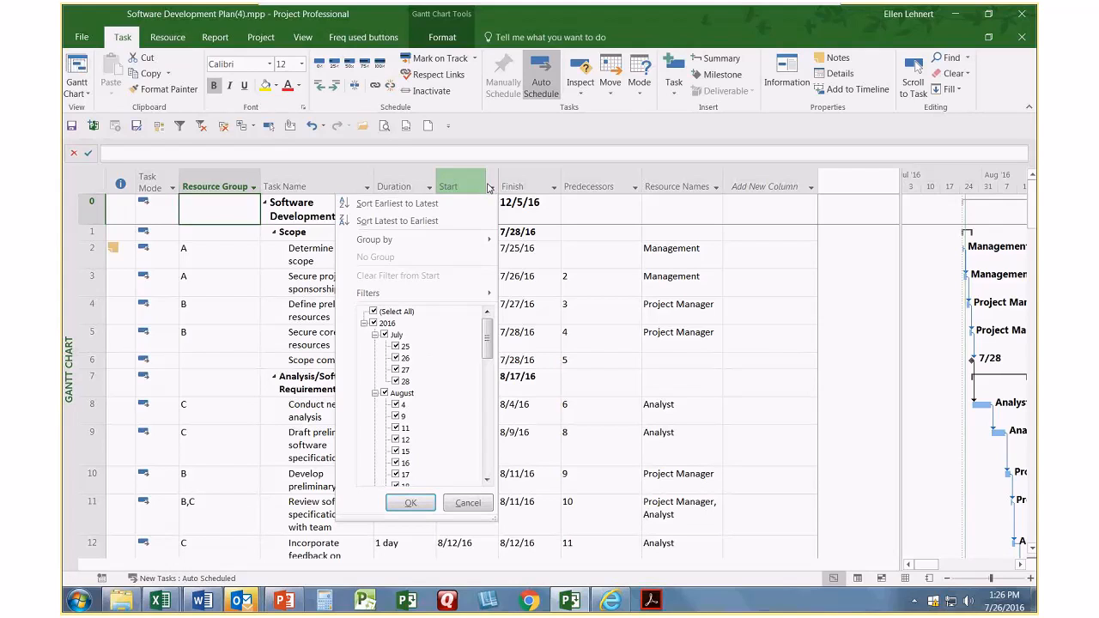
{"action": "mouse_move", "coordinate": [436, 239]}
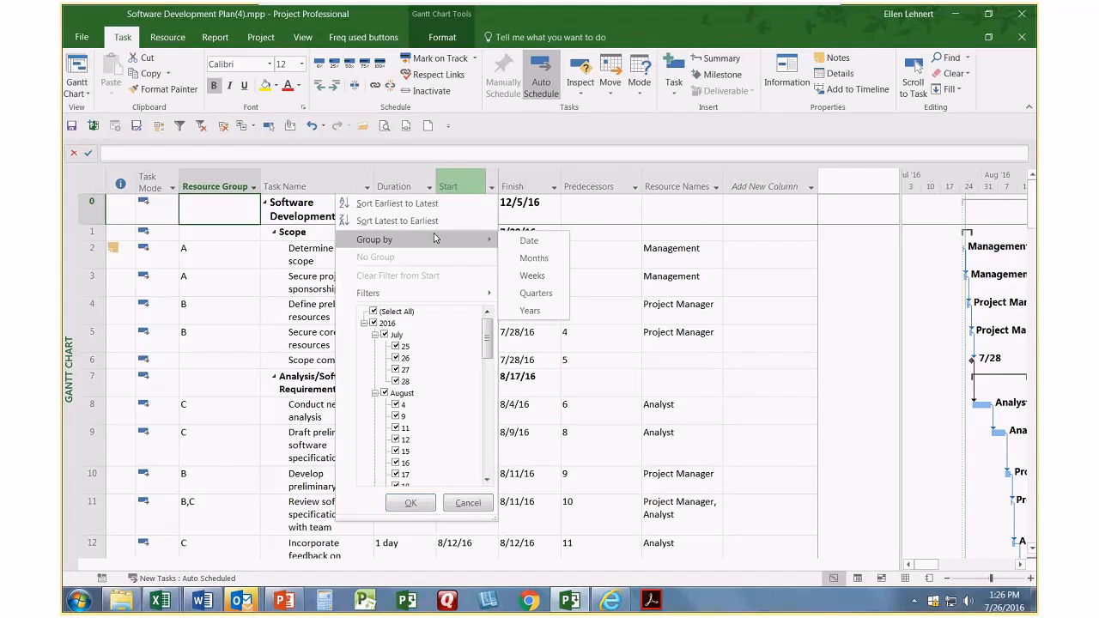
{"action": "left_click", "coordinate": [535, 276]}
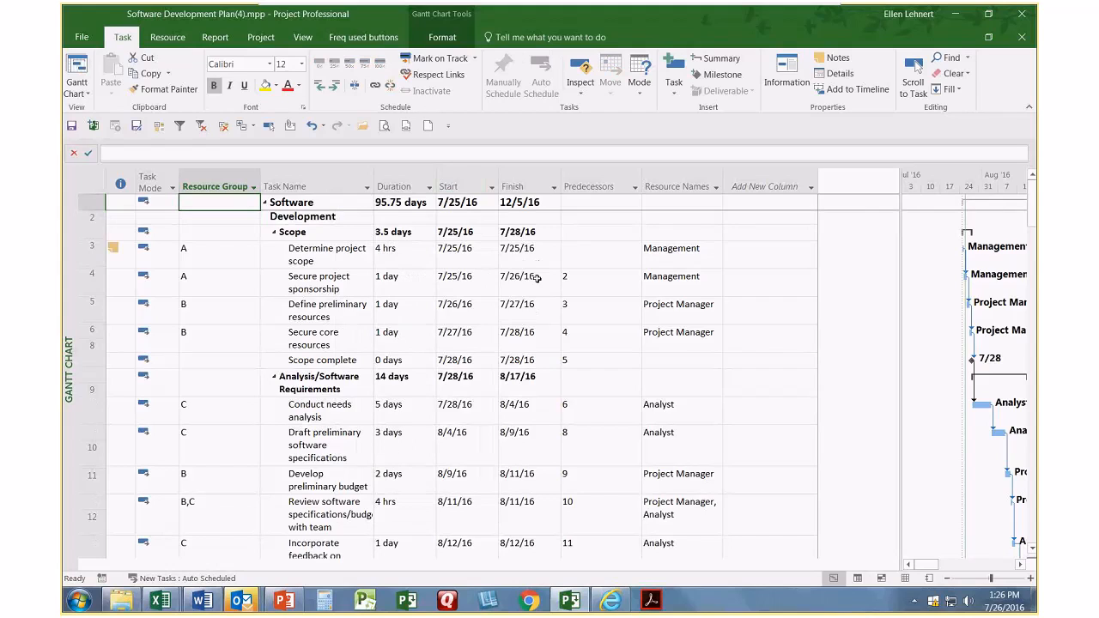
{"action": "left_click", "coordinate": [242, 127]}
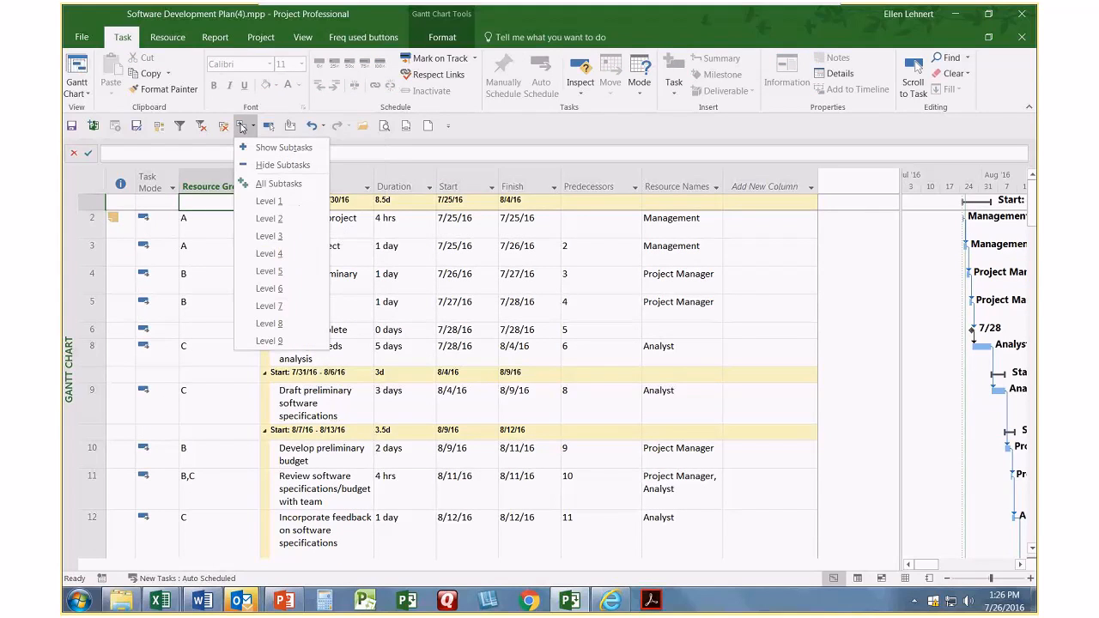
{"action": "left_click", "coordinate": [278, 208]}
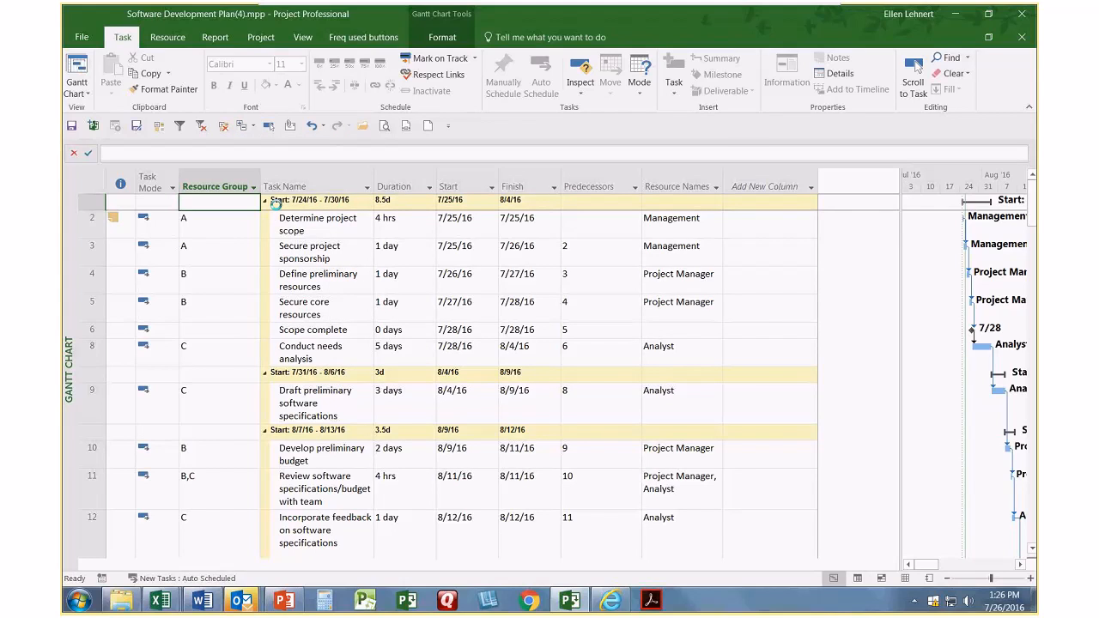
- Narrow the table area to end at the Finish column so the chart shows the weekly group bars through December
{"action": "left_click_drag", "start_coordinate": [897, 234], "coordinate": [557, 232]}
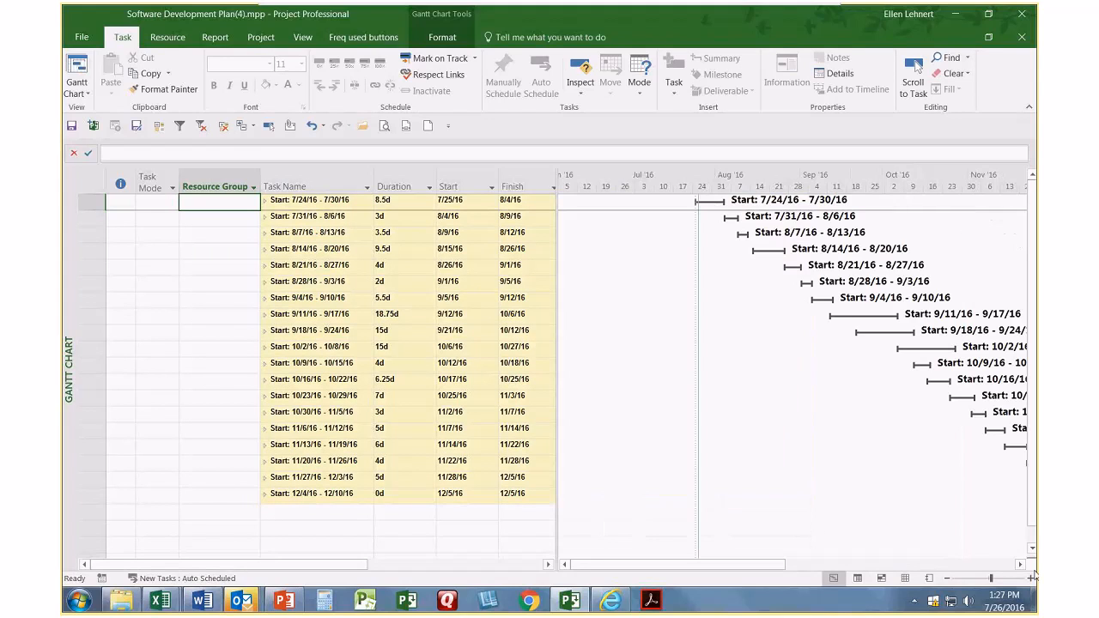
{"action": "left_click", "coordinate": [1022, 564]}
{"action": "left_click", "coordinate": [1022, 565]}
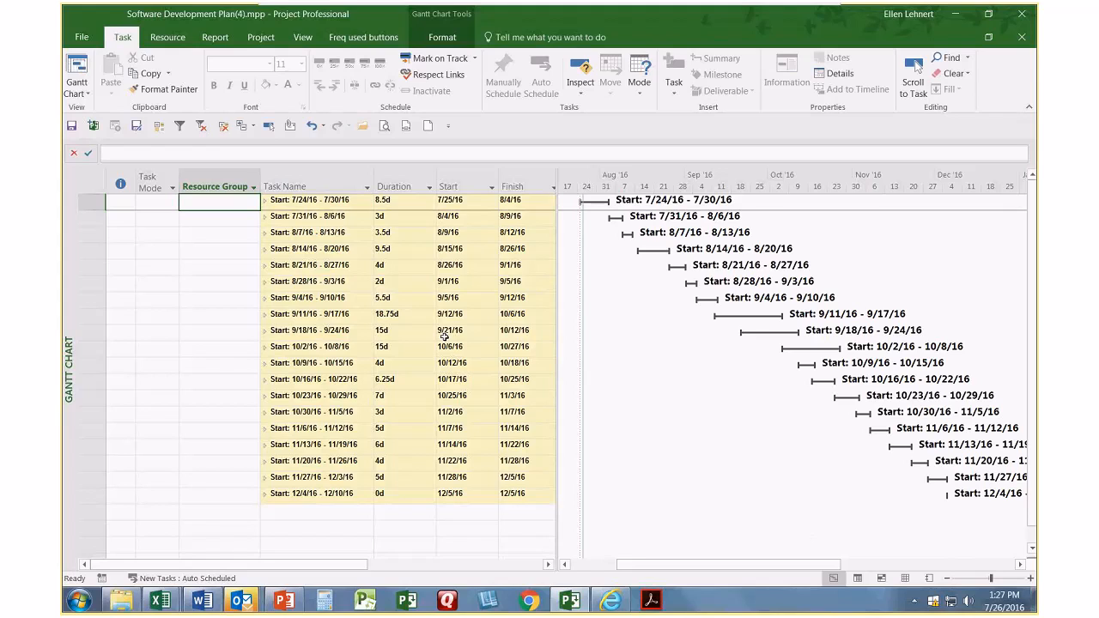
- Expand the week group starting 7/24/16 and filter the grouped tasks to Resource Group A
{"action": "left_click", "coordinate": [266, 204]}
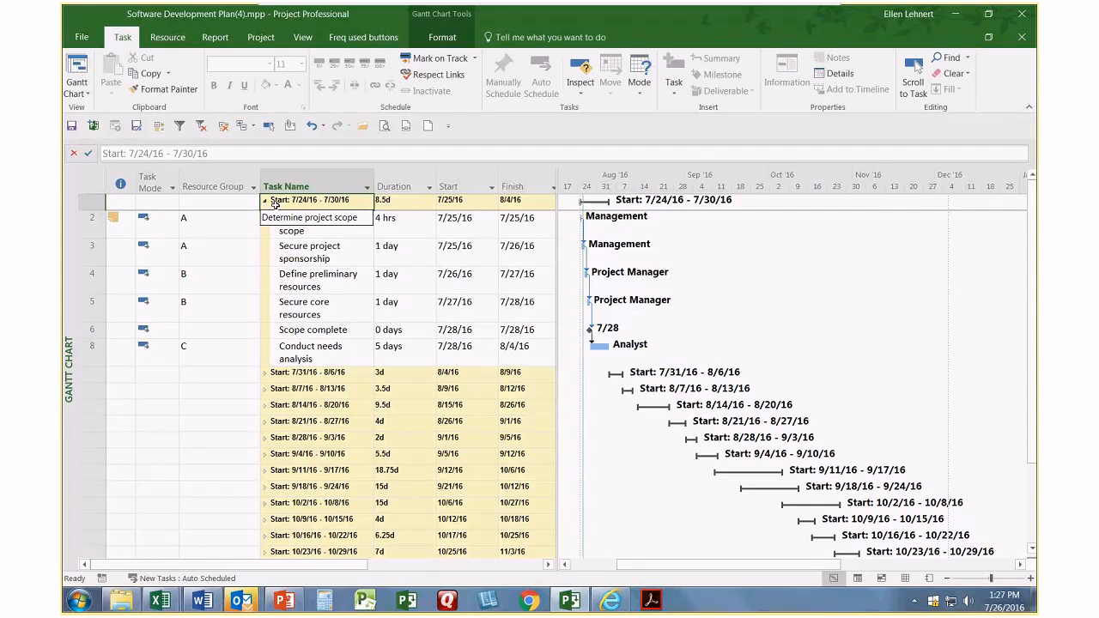
{"action": "left_click", "coordinate": [254, 187]}
{"action": "left_click", "coordinate": [134, 311]}
{"action": "left_click", "coordinate": [136, 335]}
{"action": "left_click", "coordinate": [155, 502]}
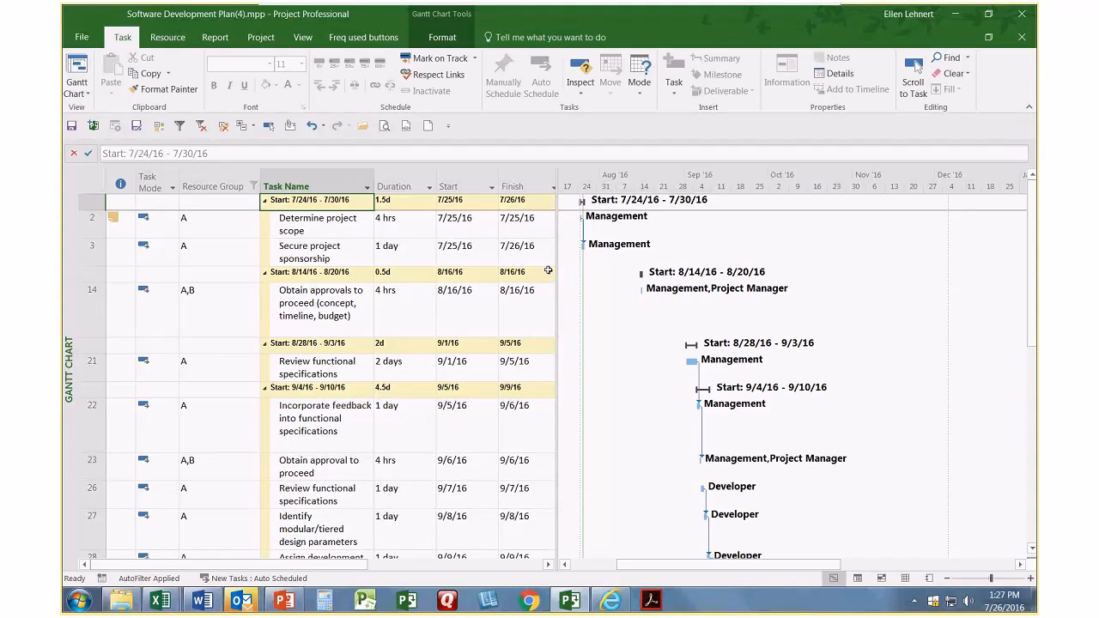
- Widen the table area past the Resource Names column and filter the tasks to the Management resource
{"action": "left_click_drag", "start_coordinate": [557, 267], "coordinate": [822, 267]}
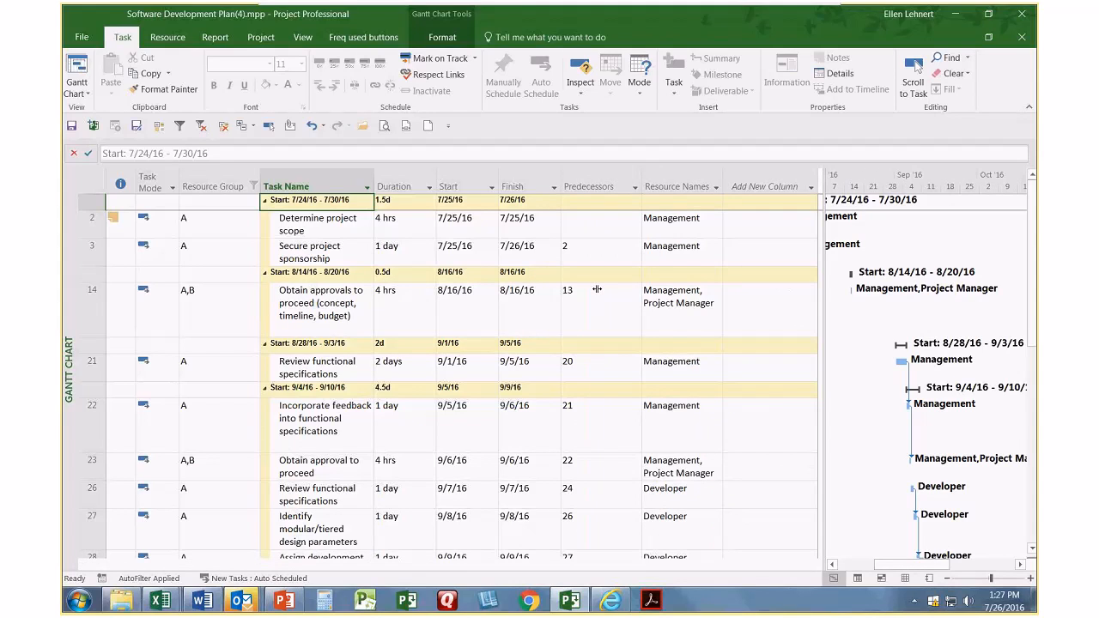
{"action": "left_click", "coordinate": [716, 188]}
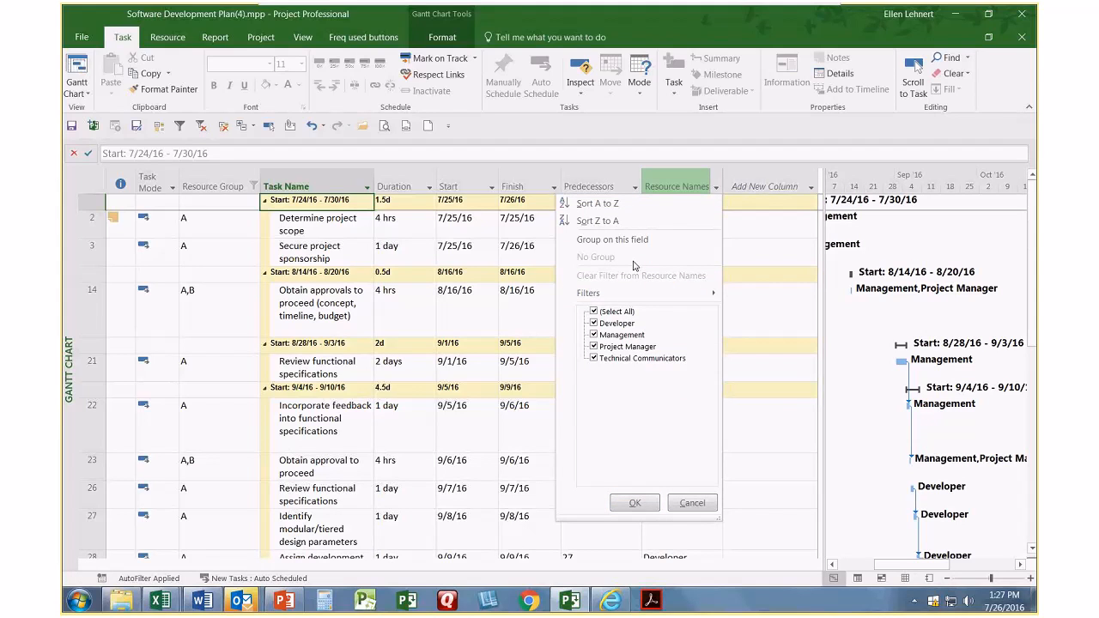
{"action": "left_click", "coordinate": [593, 311]}
{"action": "left_click", "coordinate": [593, 334]}
{"action": "left_click", "coordinate": [645, 504]}
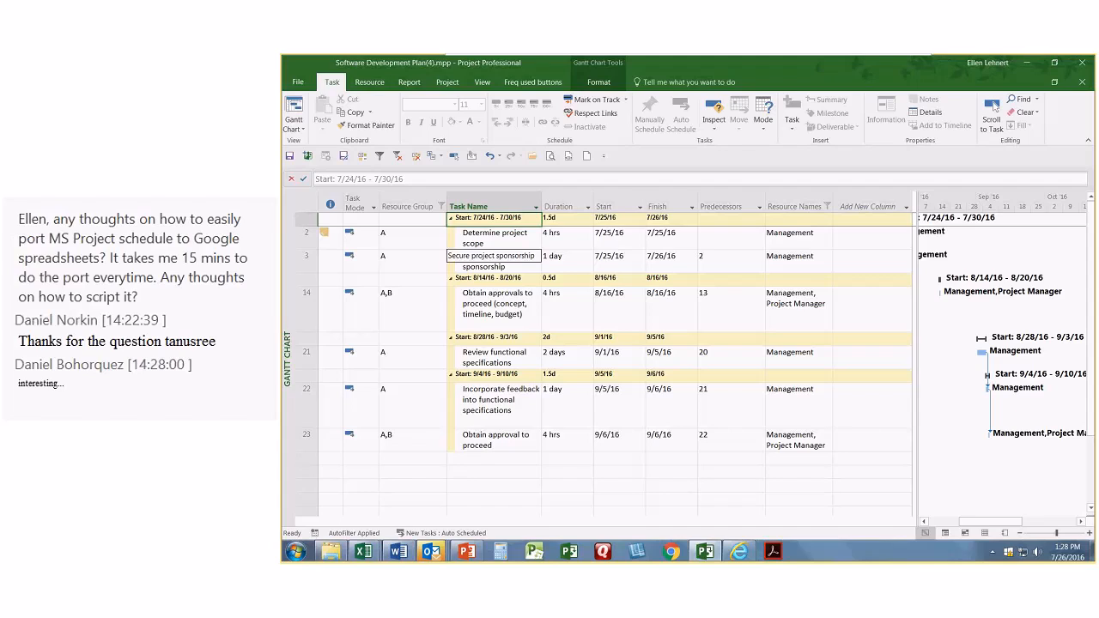
- Clear all filters and the weekly grouping, and narrow the Resource Group column so its heading wraps
{"action": "left_click", "coordinate": [397, 158]}
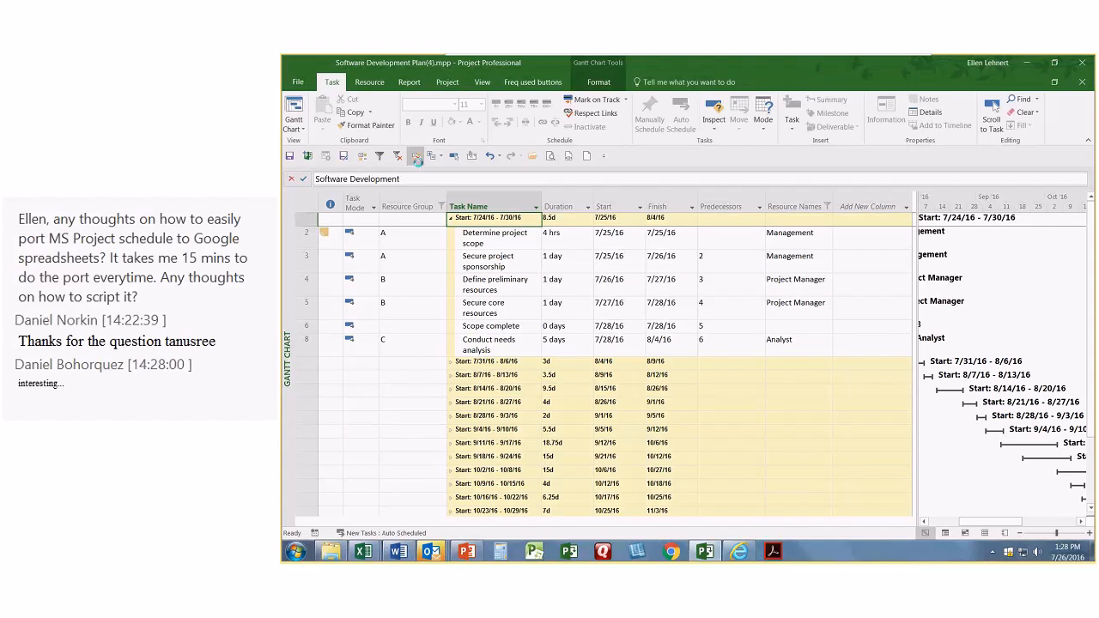
{"action": "left_click", "coordinate": [417, 158]}
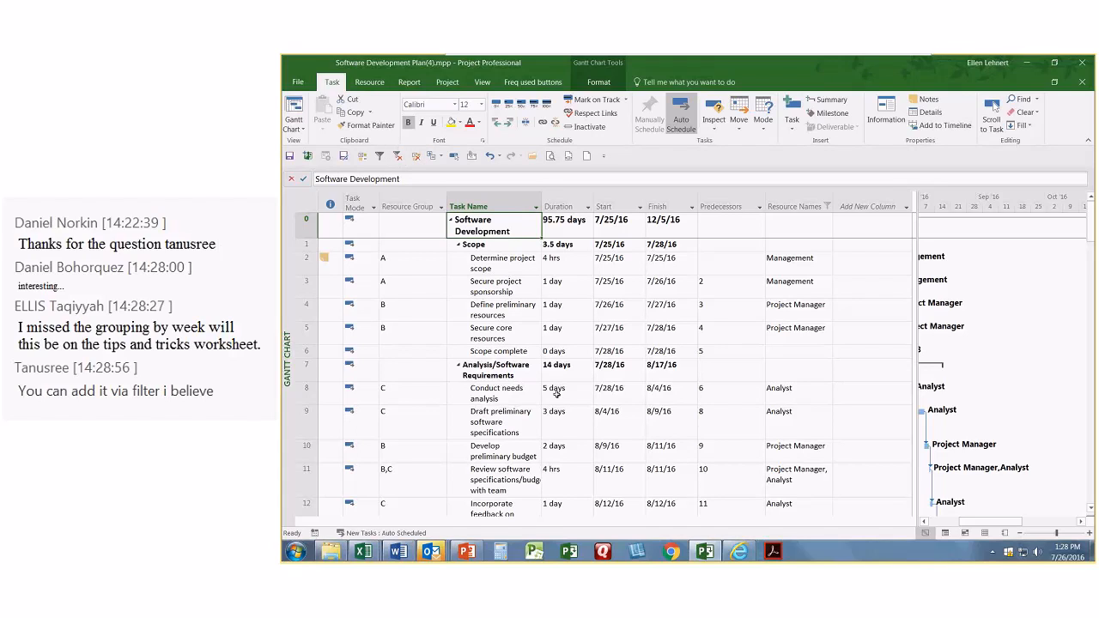
{"action": "left_click_drag", "start_coordinate": [446, 205], "coordinate": [429, 203]}
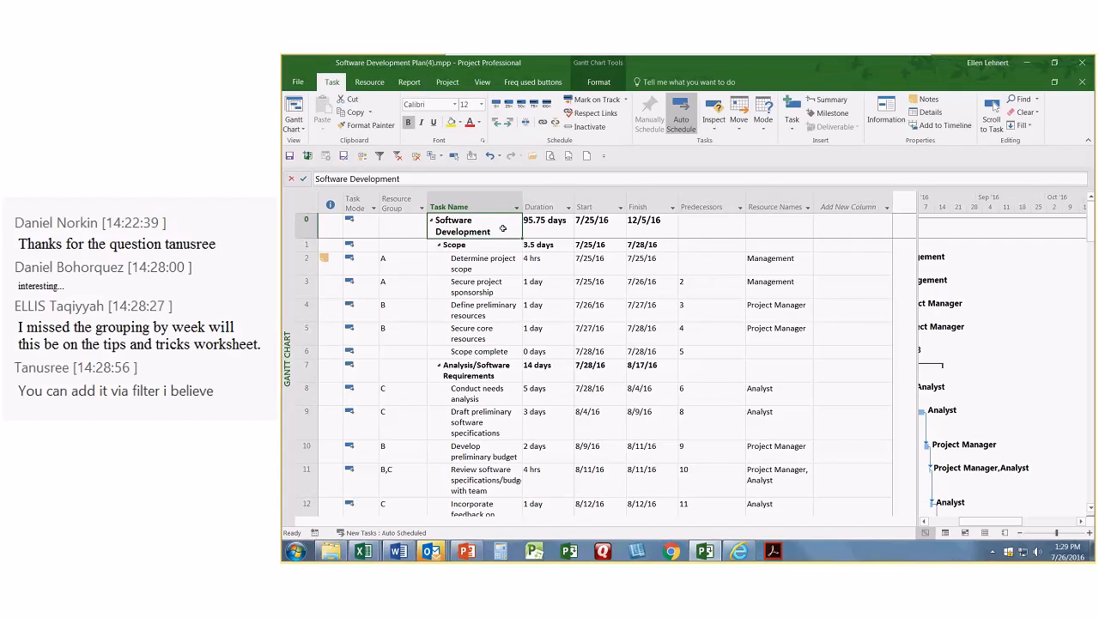
- Open Condor Project 3.mpp from the desktop folder MS Project tips & tricks - Trust co 7-26-16
{"action": "left_click", "coordinate": [297, 82]}
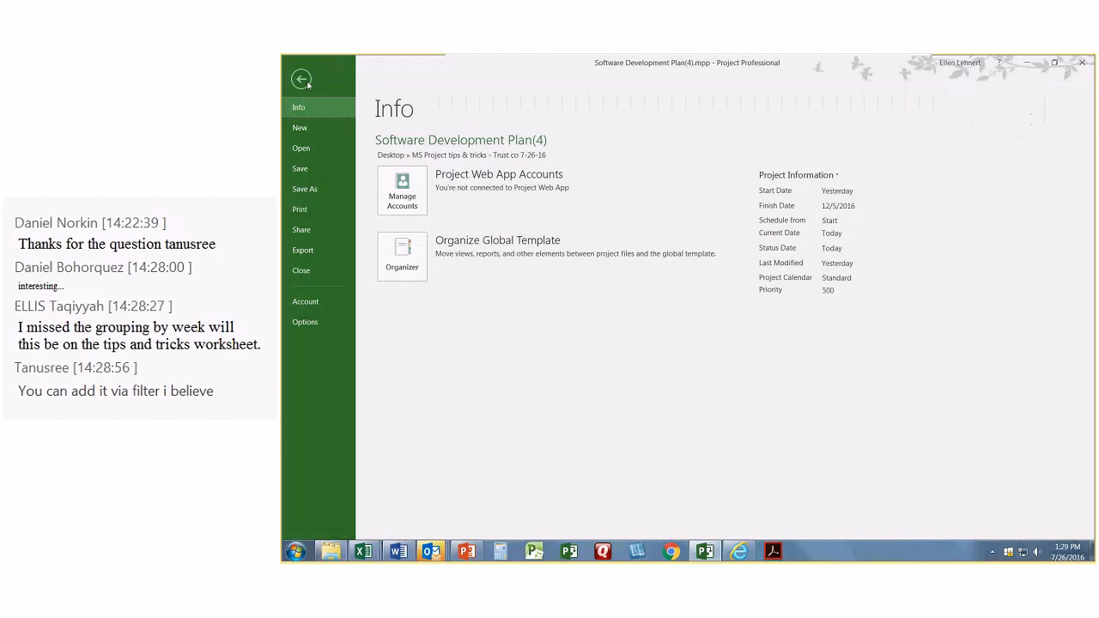
{"action": "left_click", "coordinate": [302, 148]}
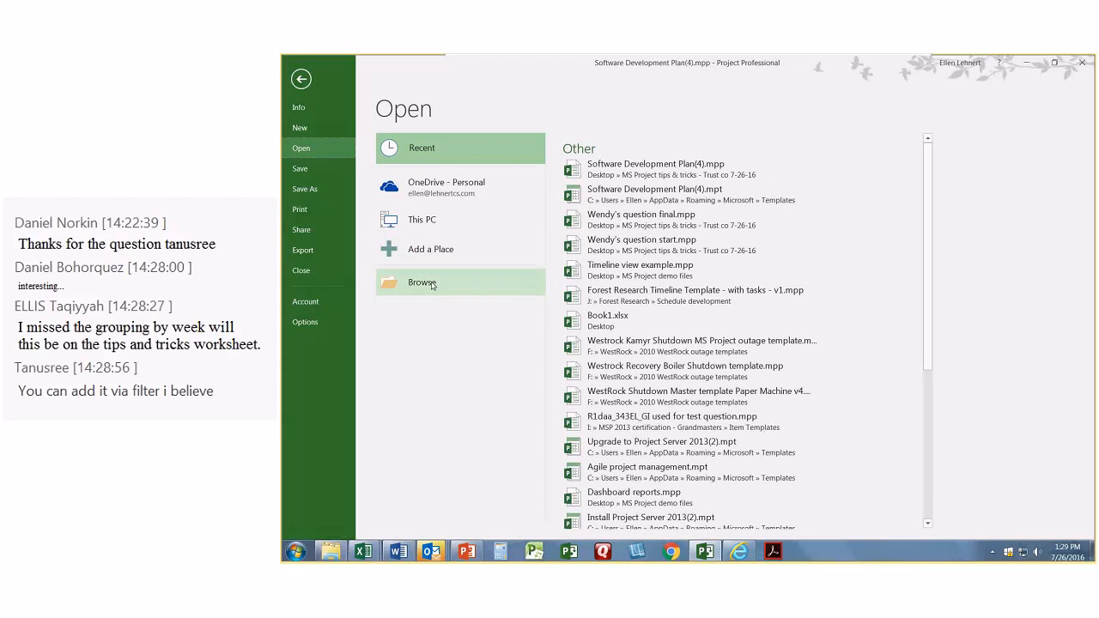
{"action": "left_click", "coordinate": [432, 285]}
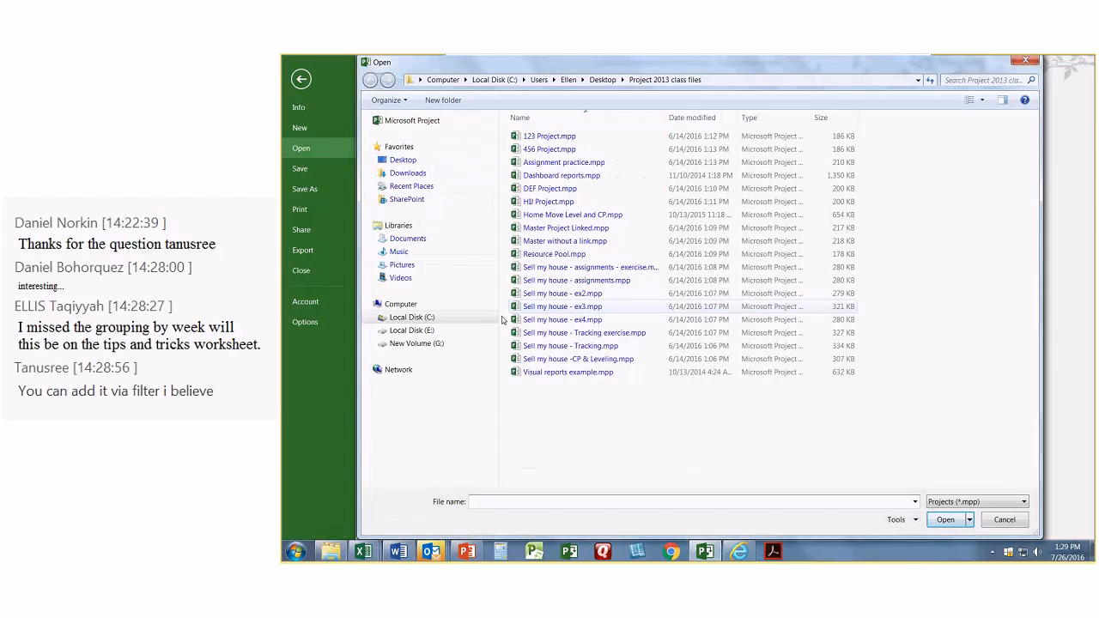
{"action": "left_click", "coordinate": [402, 159]}
{"action": "double_click", "coordinate": [559, 240]}
{"action": "left_click", "coordinate": [550, 136]}
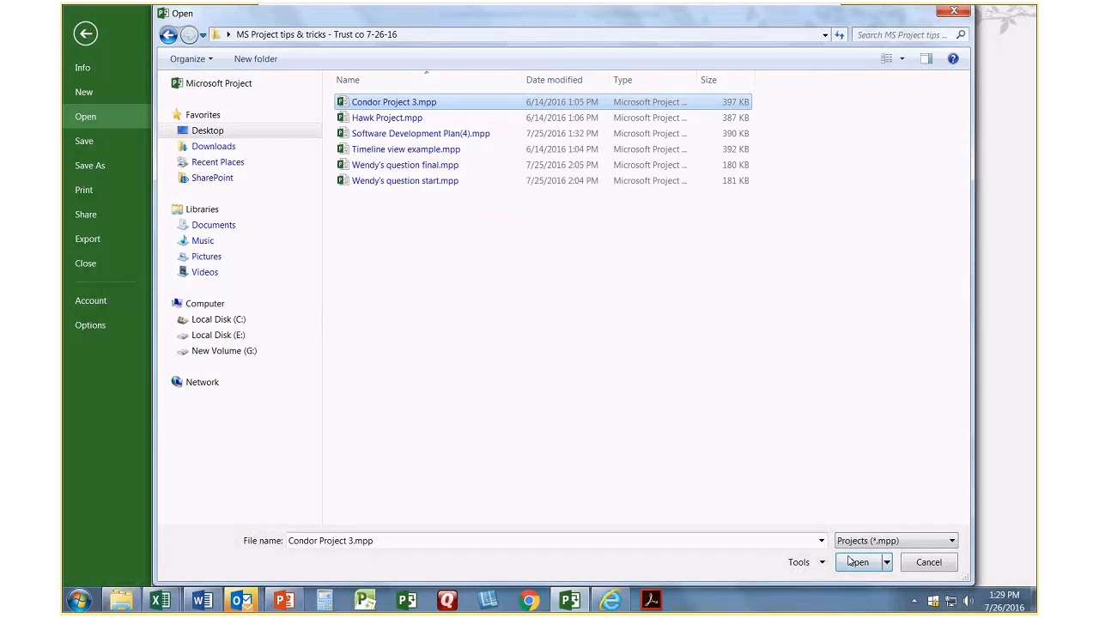
{"action": "left_click", "coordinate": [851, 564]}
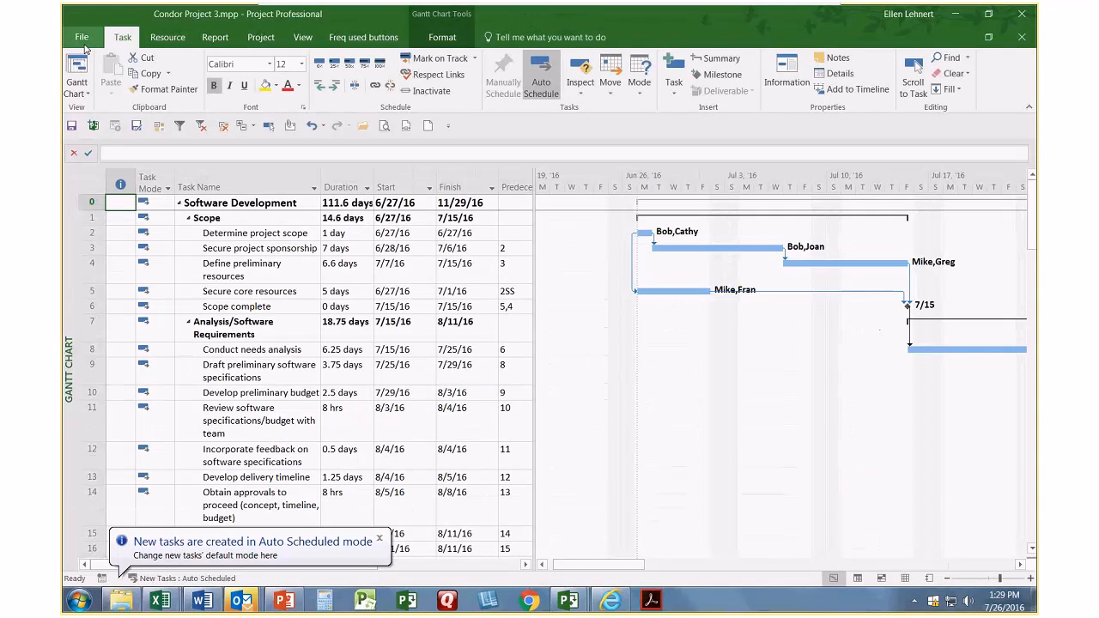
- Open Hawk Project.mpp from the same folder and widen its table area slightly past the Predecessors column
{"action": "left_click", "coordinate": [82, 38]}
{"action": "left_click", "coordinate": [87, 117]}
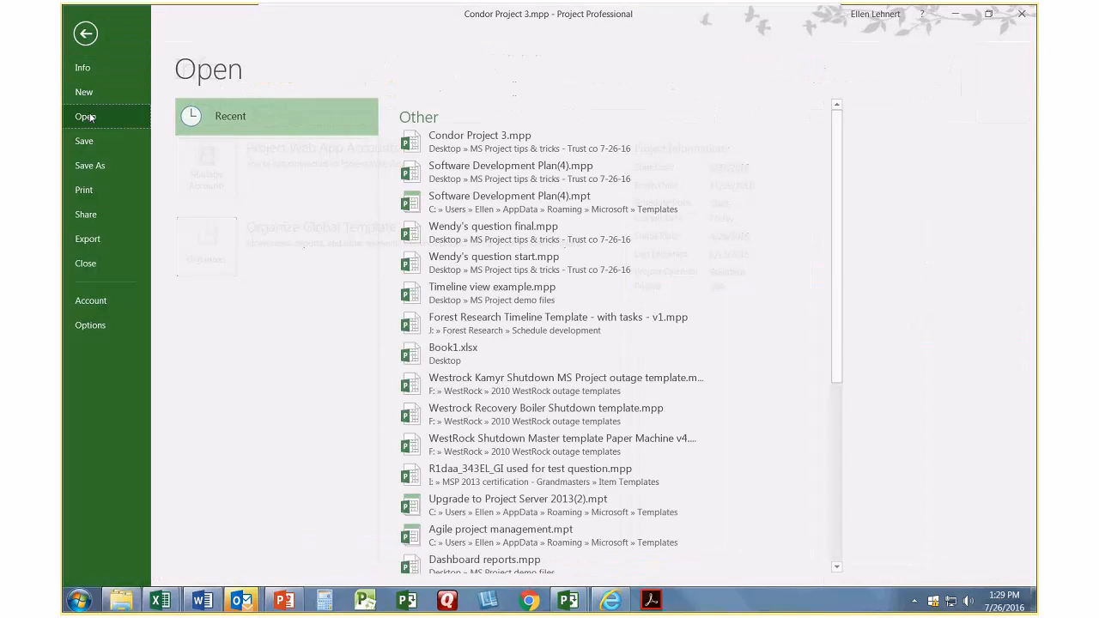
{"action": "left_click", "coordinate": [255, 279]}
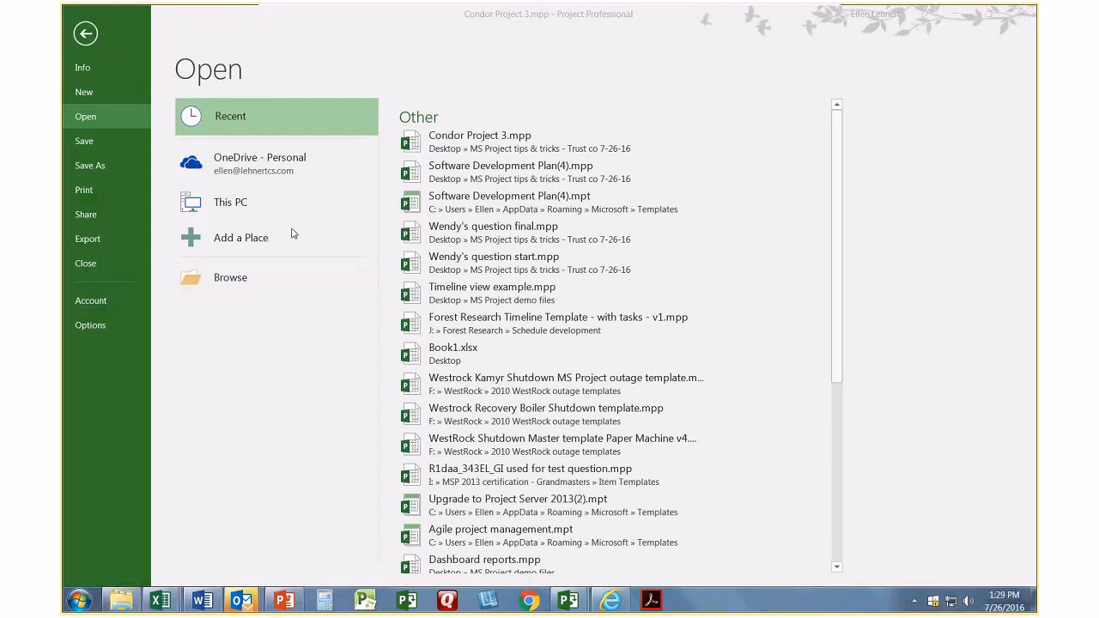
{"action": "double_click", "coordinate": [361, 118]}
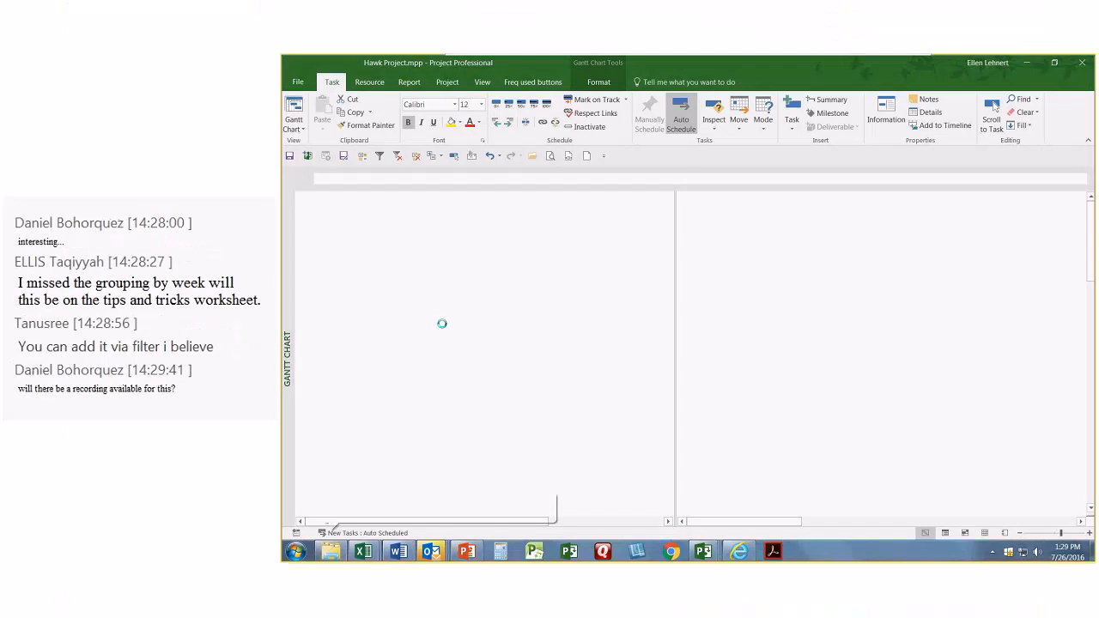
{"action": "left_click_drag", "start_coordinate": [676, 262], "coordinate": [692, 262]}
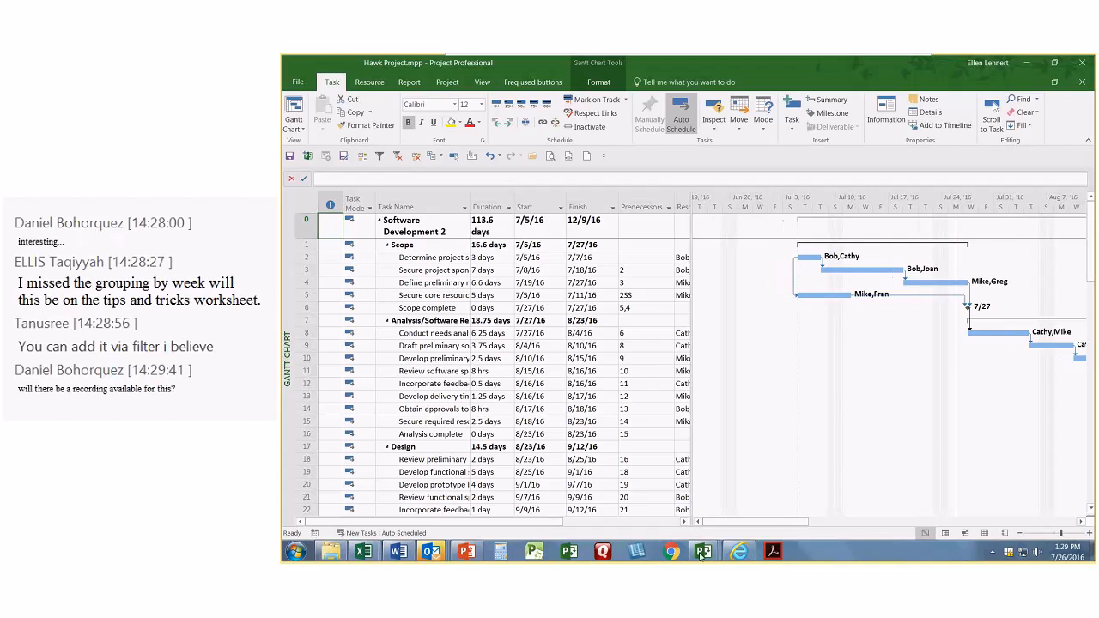
- From Hawk Project.mpp, combine Condor Project 3.mpp and Hawk Project.mpp in a new window using the Gantt Chart view
{"action": "mouse_move", "coordinate": [703, 551]}
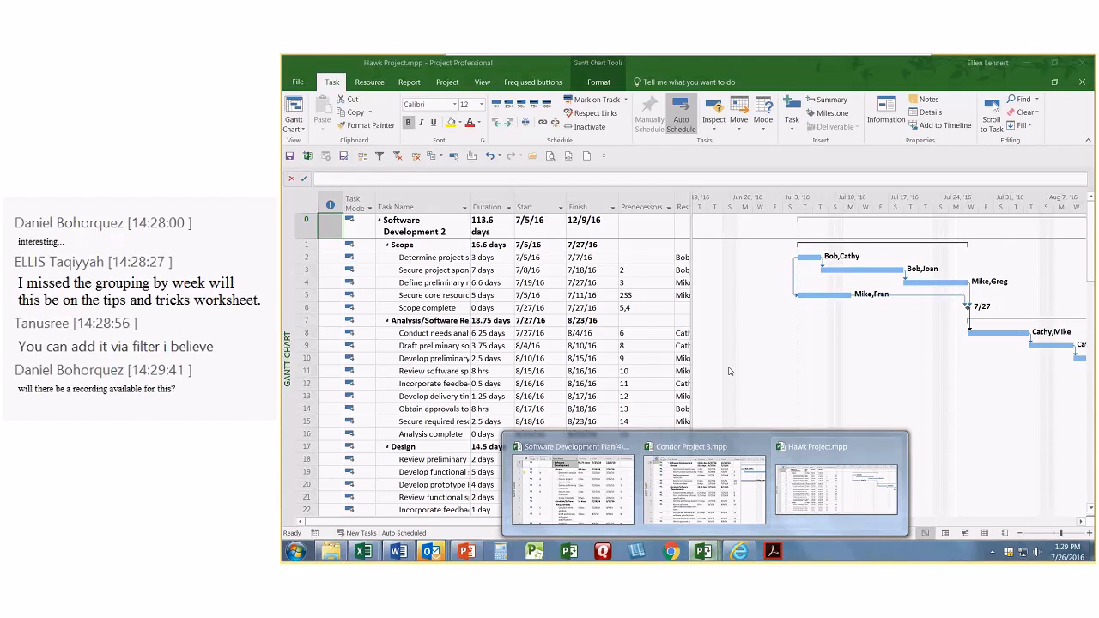
{"action": "left_click", "coordinate": [816, 490]}
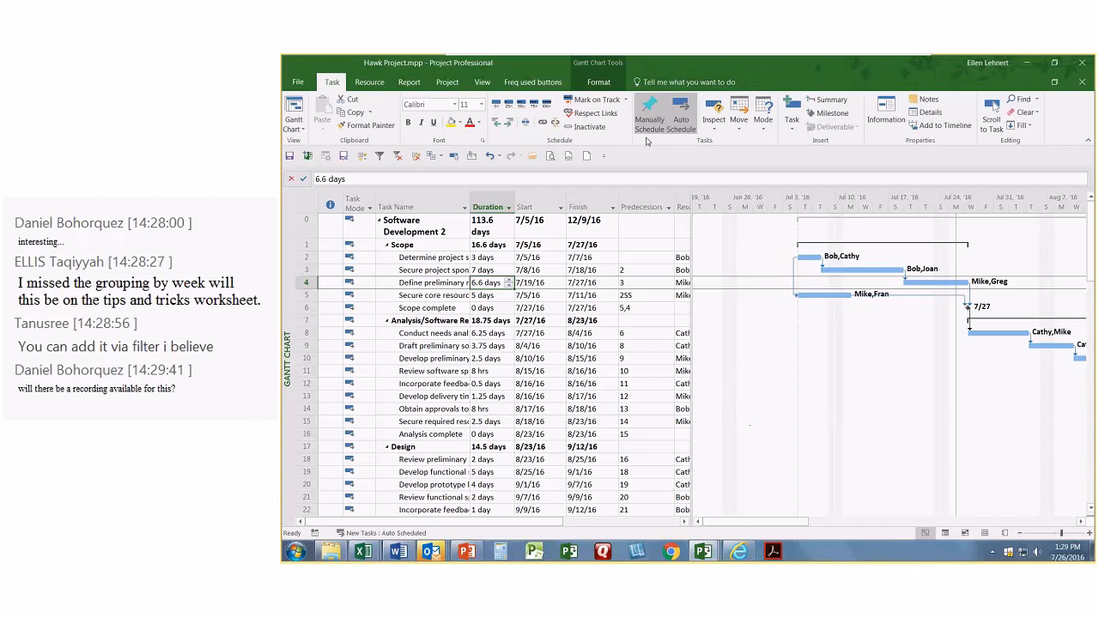
{"action": "left_click", "coordinate": [483, 83]}
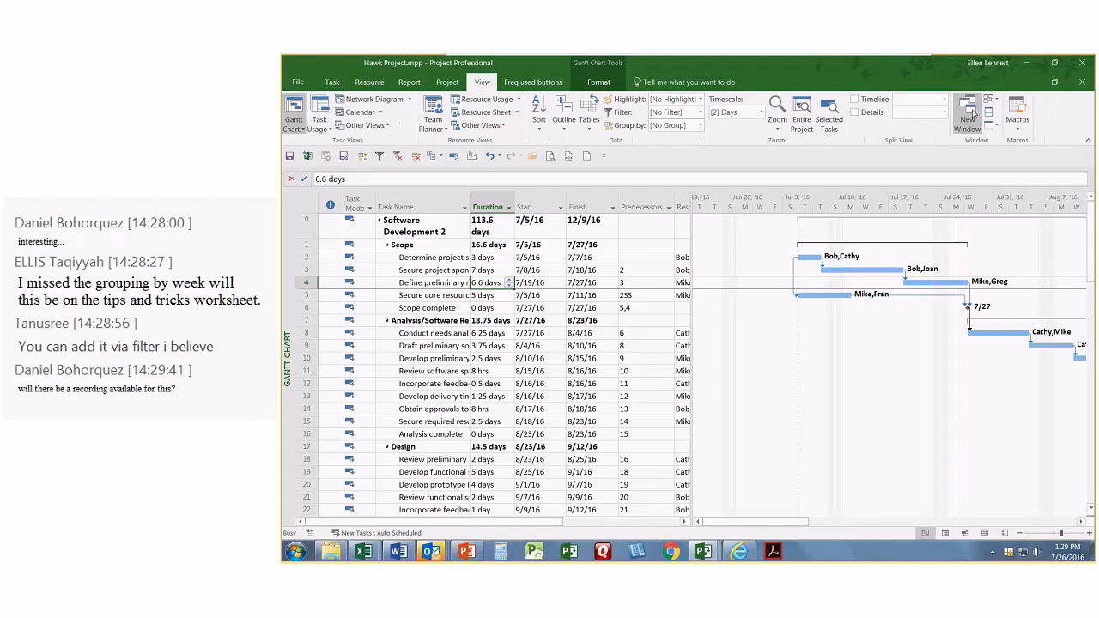
{"action": "left_click", "coordinate": [973, 112]}
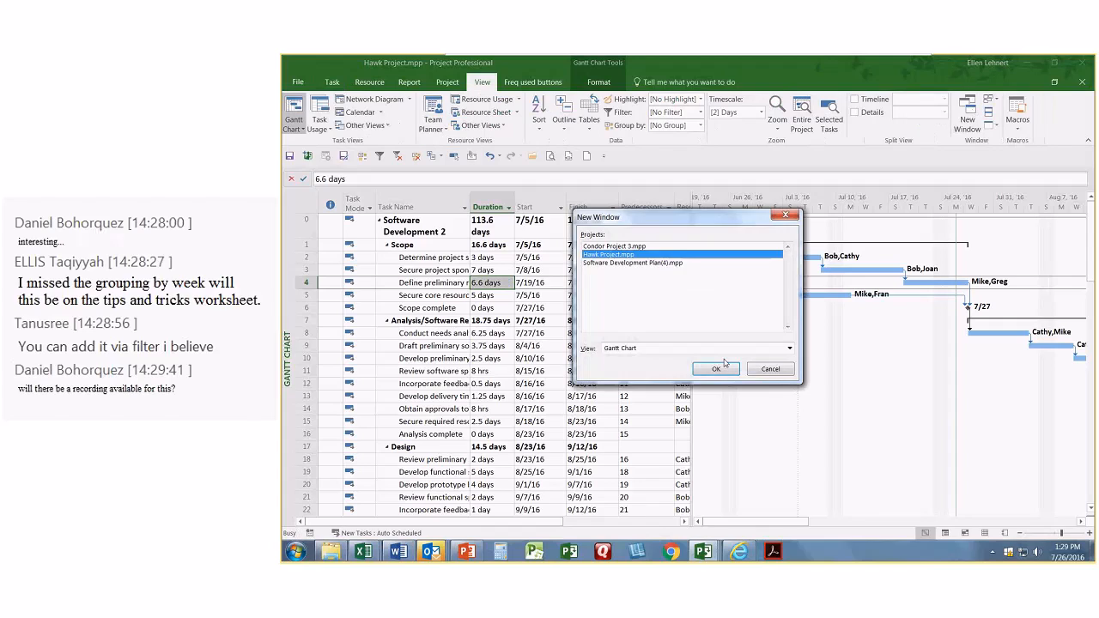
{"action": "left_click", "coordinate": [603, 248]}
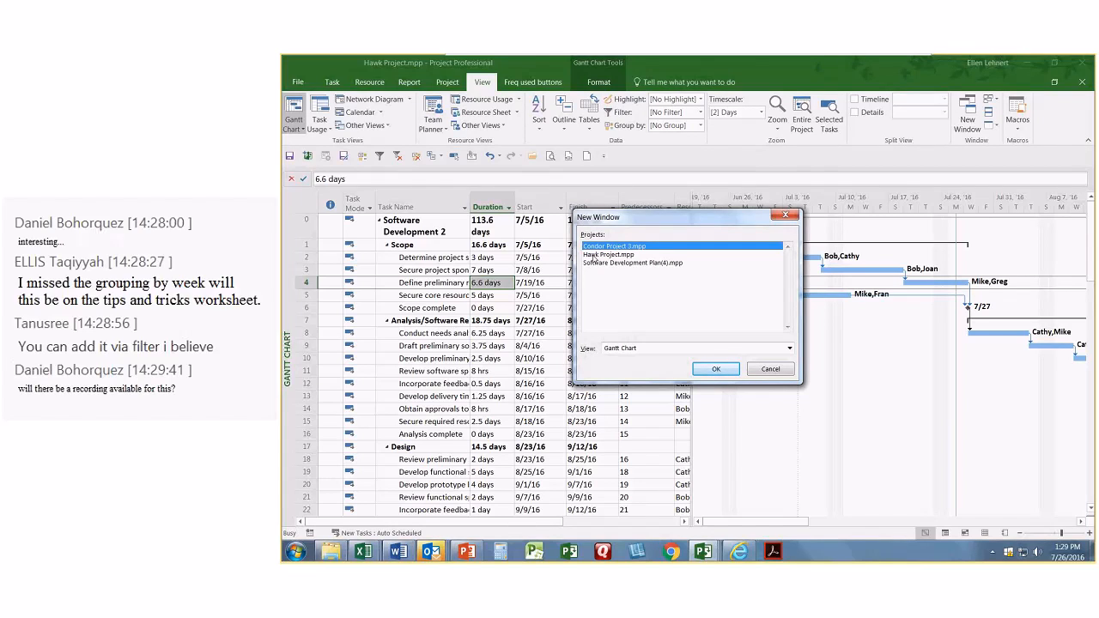
{"action": "left_click", "coordinate": [592, 256], "text": "ctrl"}
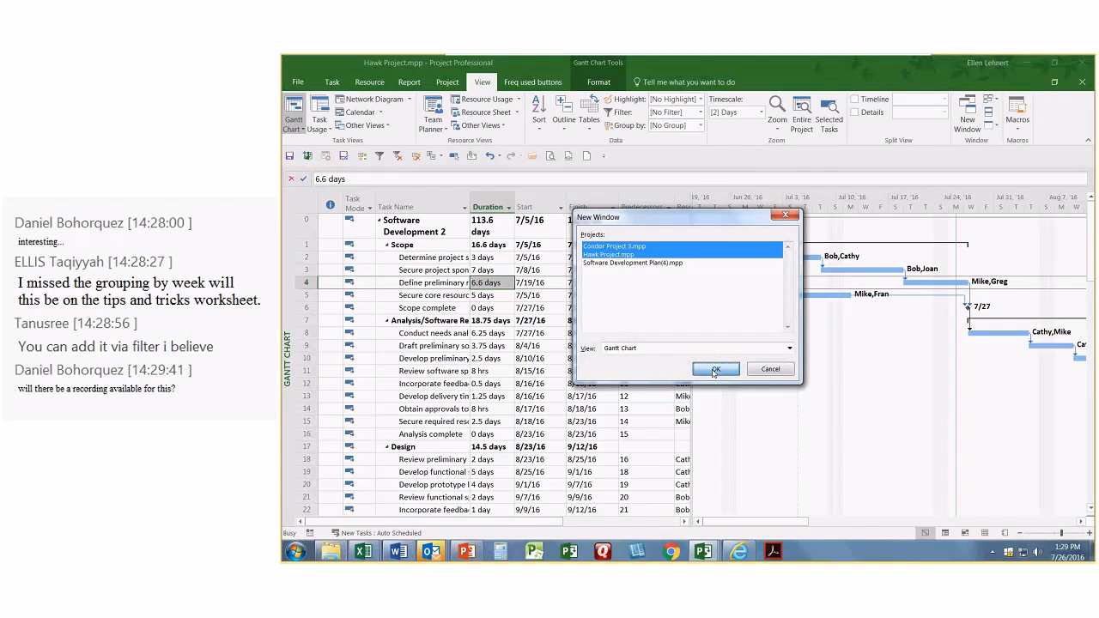
{"action": "left_click", "coordinate": [714, 371]}
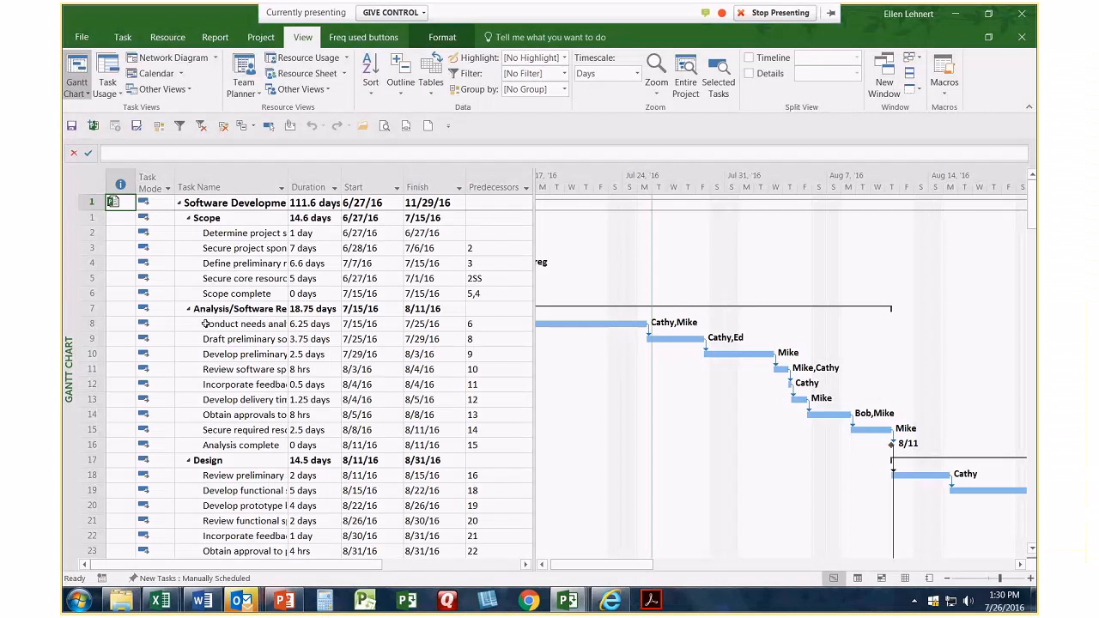
- Widen the Task Name column and the table area, and group the combined tasks by weeks of their Start date
{"action": "left_click_drag", "start_coordinate": [288, 175], "coordinate": [335, 173]}
{"action": "left_click_drag", "start_coordinate": [534, 255], "coordinate": [632, 251]}
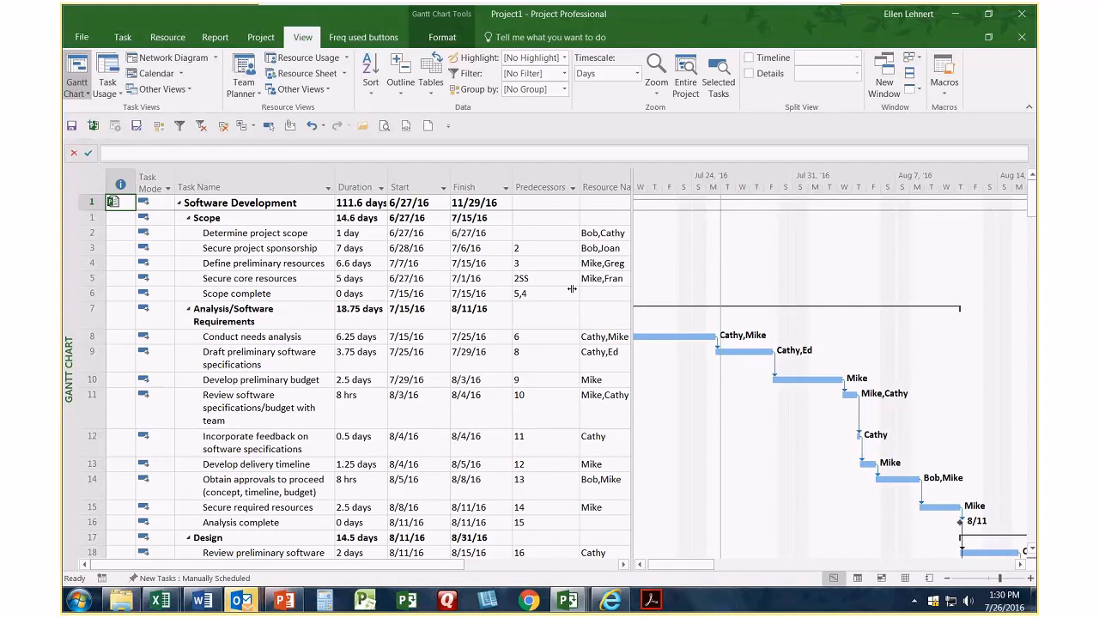
{"action": "left_click", "coordinate": [443, 187]}
{"action": "mouse_move", "coordinate": [361, 240]}
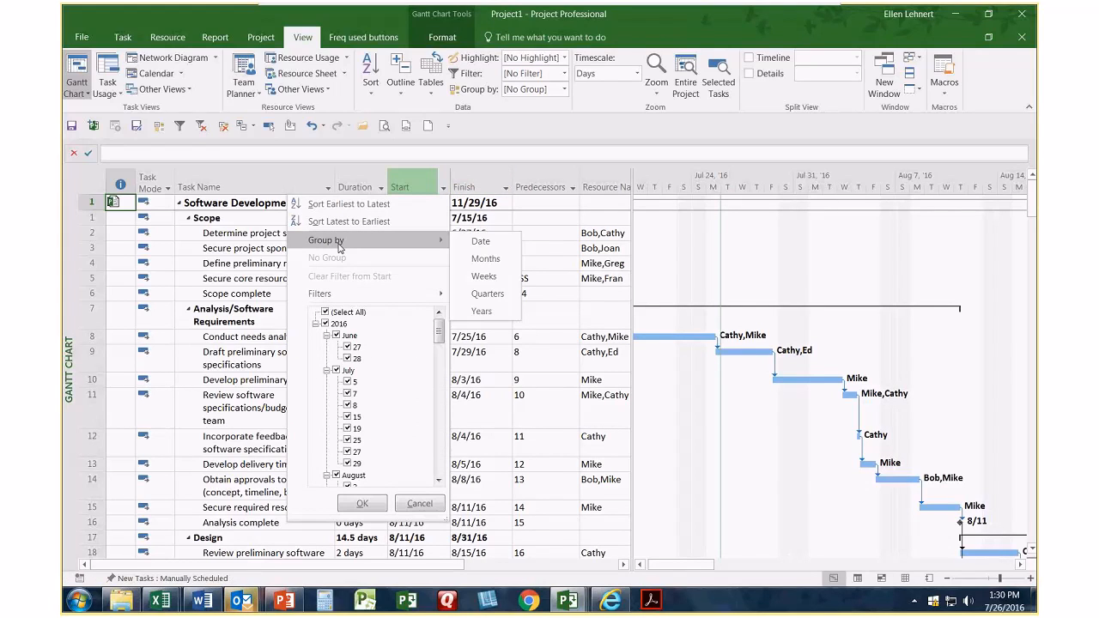
{"action": "left_click", "coordinate": [479, 279]}
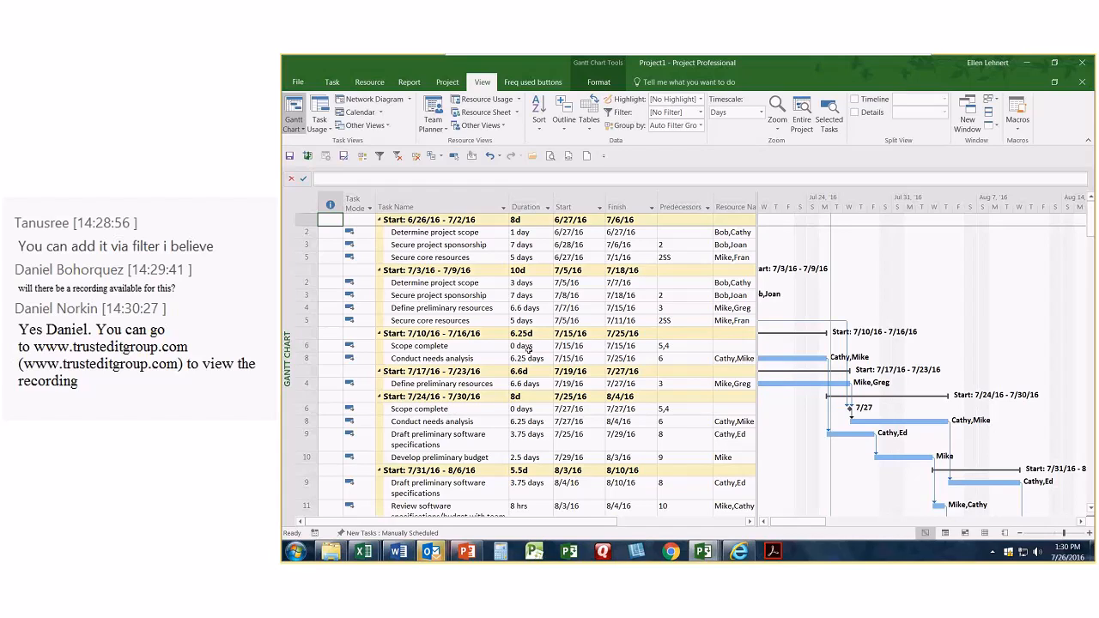
- Insert a Project column before Task Name to tell identical tasks apart, narrow it, and widen the table area past Resource Names
{"action": "left_click", "coordinate": [468, 233]}
{"action": "left_click", "coordinate": [486, 285]}
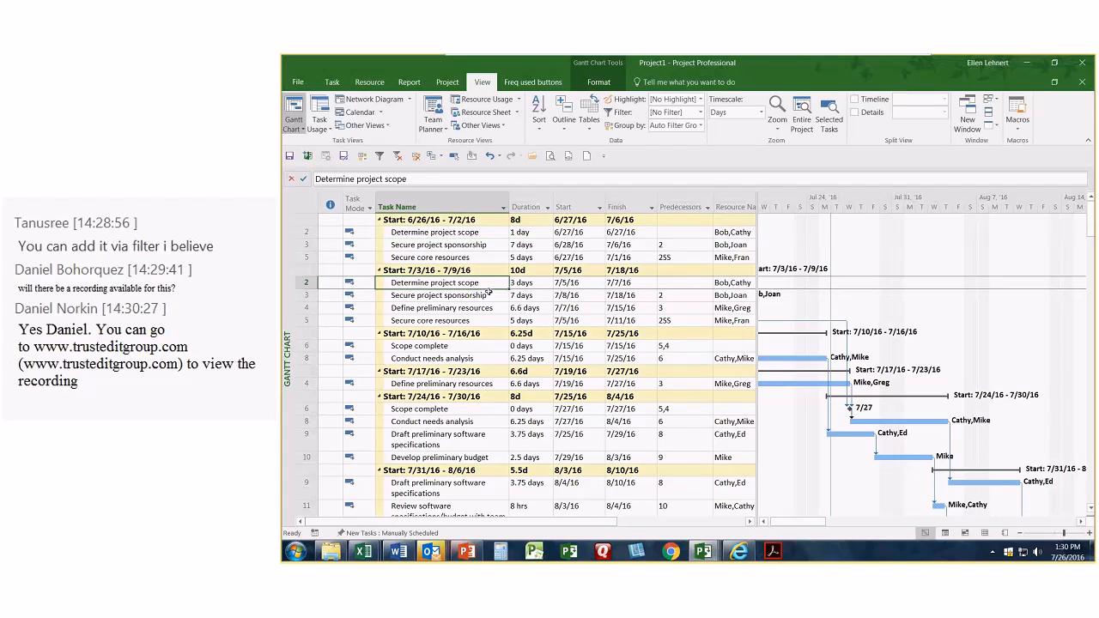
{"action": "left_click", "coordinate": [487, 247]}
{"action": "left_click", "coordinate": [464, 296]}
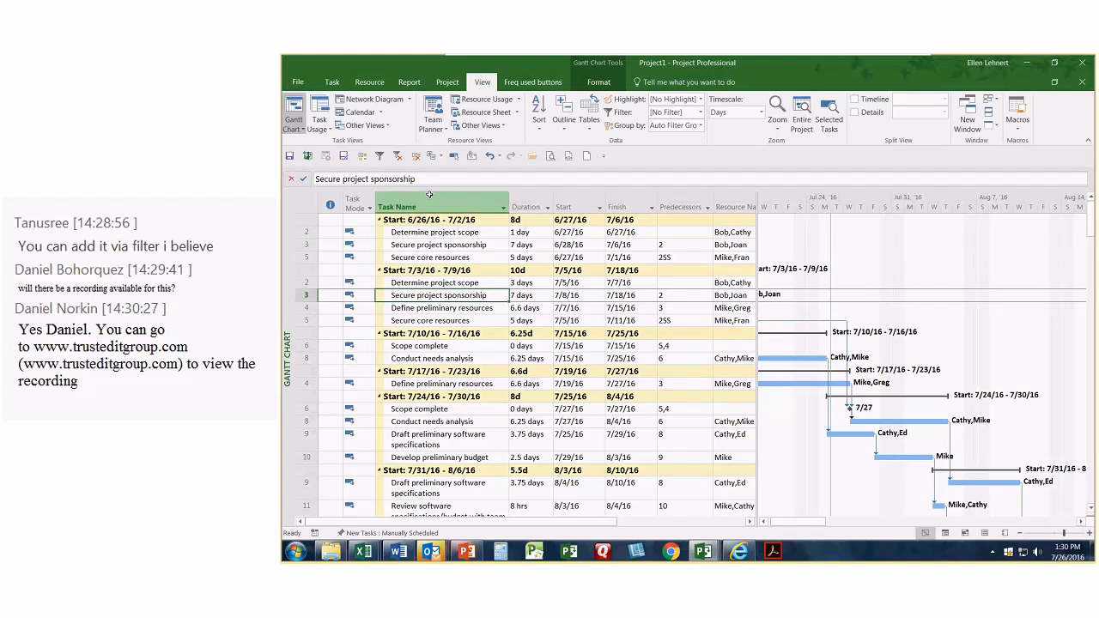
{"action": "right_click", "coordinate": [429, 197]}
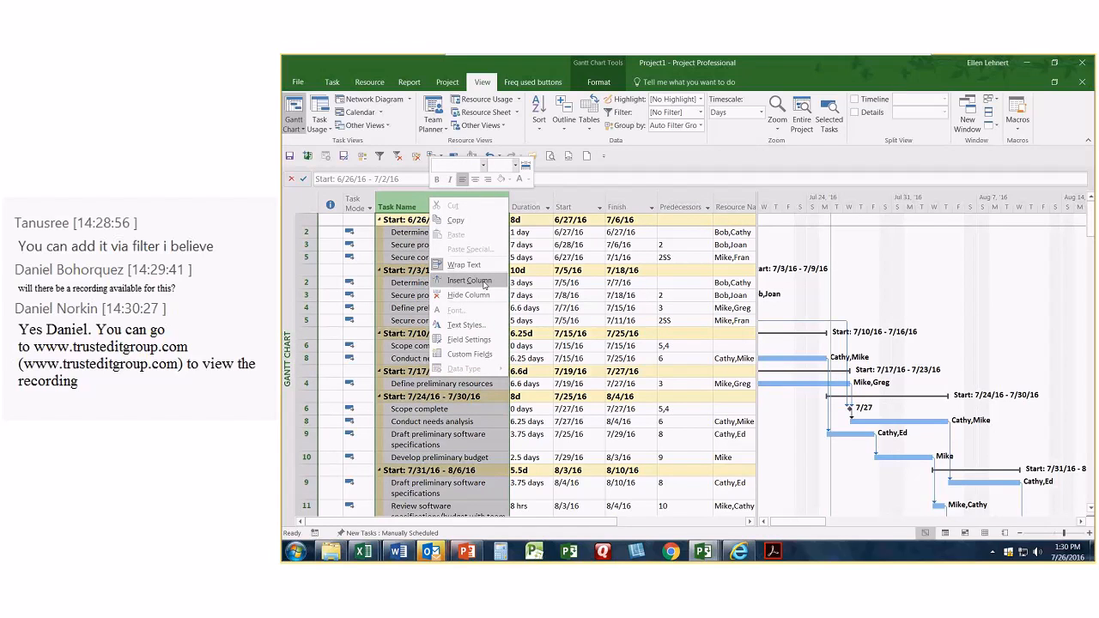
{"action": "left_click", "coordinate": [469, 280]}
{"action": "left_click", "coordinate": [386, 276]}
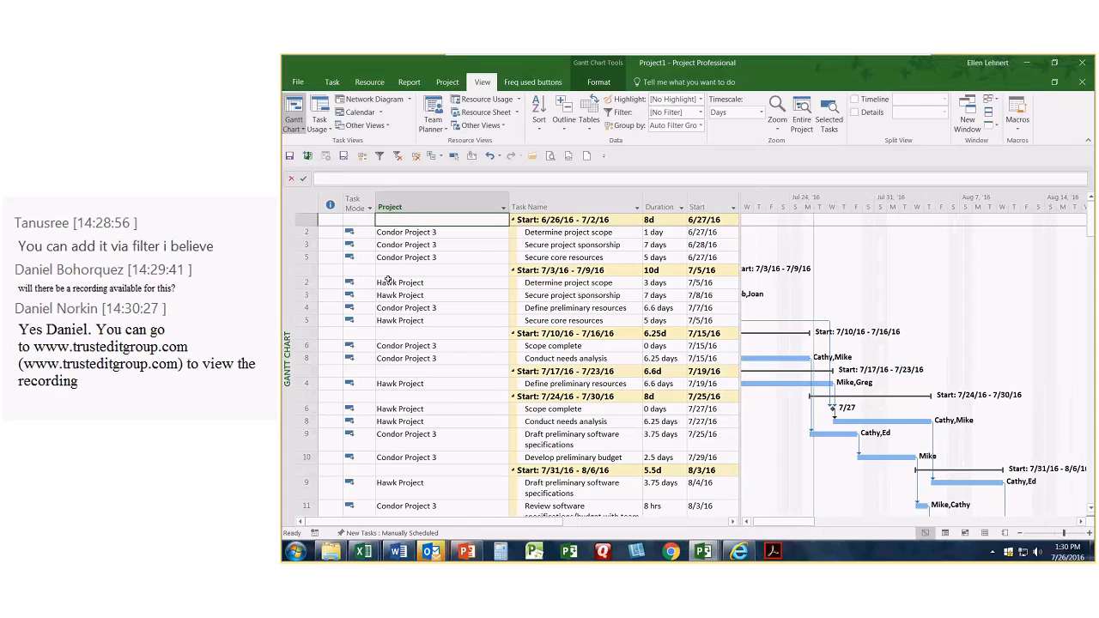
{"action": "left_click", "coordinate": [402, 282]}
{"action": "left_click_drag", "start_coordinate": [510, 200], "coordinate": [471, 199]}
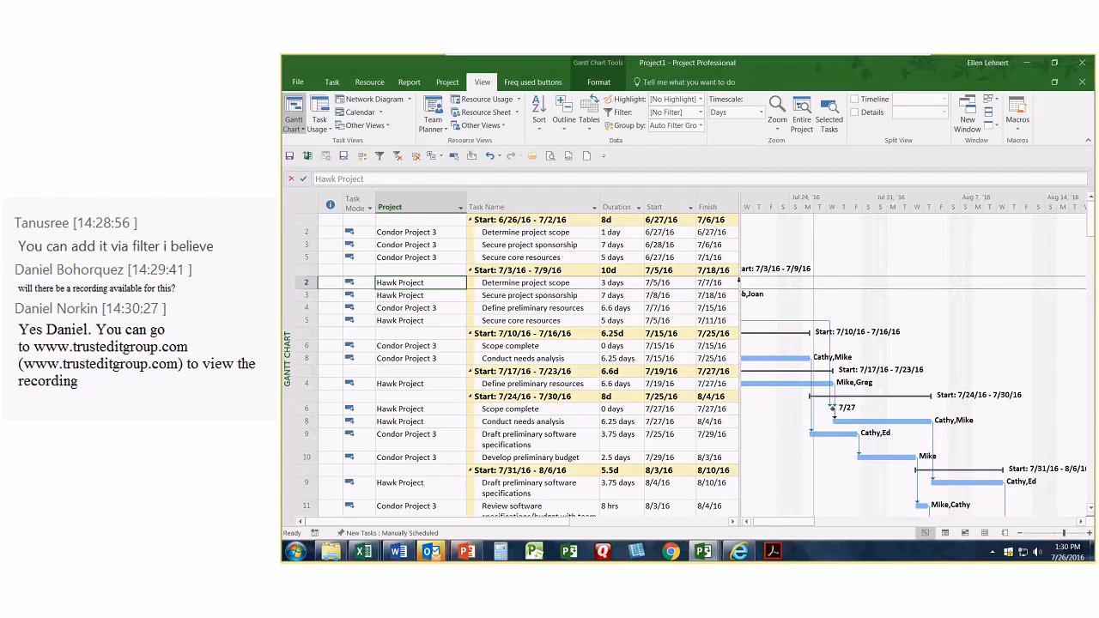
{"action": "left_click_drag", "start_coordinate": [739, 280], "coordinate": [897, 283]}
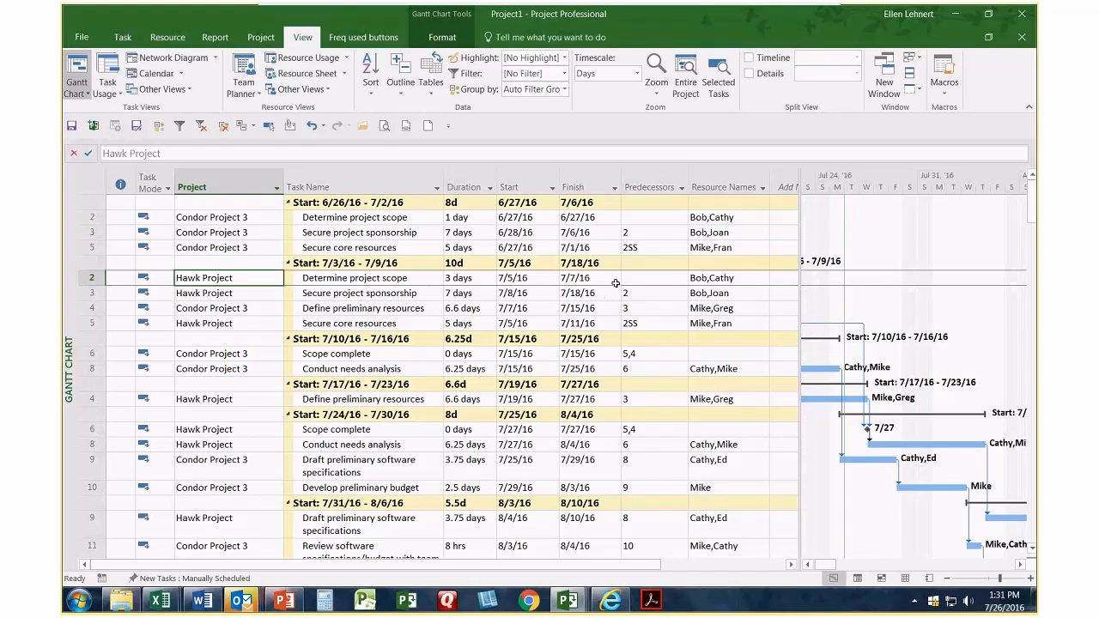
- Show the combined project in the Resource Sheet view to examine its resources for duplicates, and return to the Gantt Chart
{"action": "left_click", "coordinate": [76, 88]}
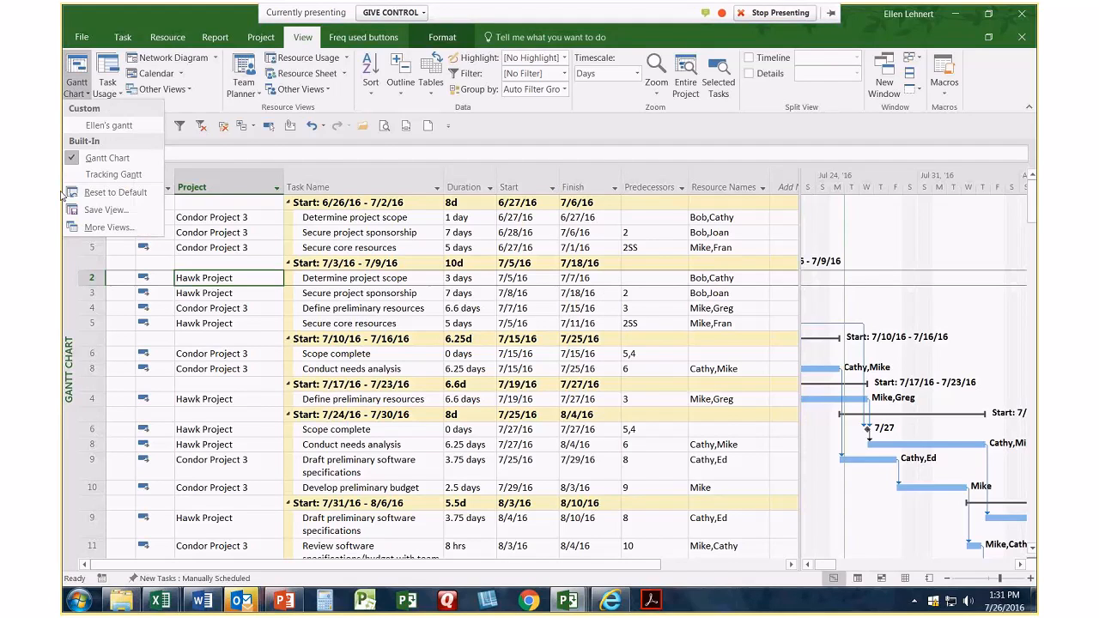
{"action": "left_click", "coordinate": [130, 37]}
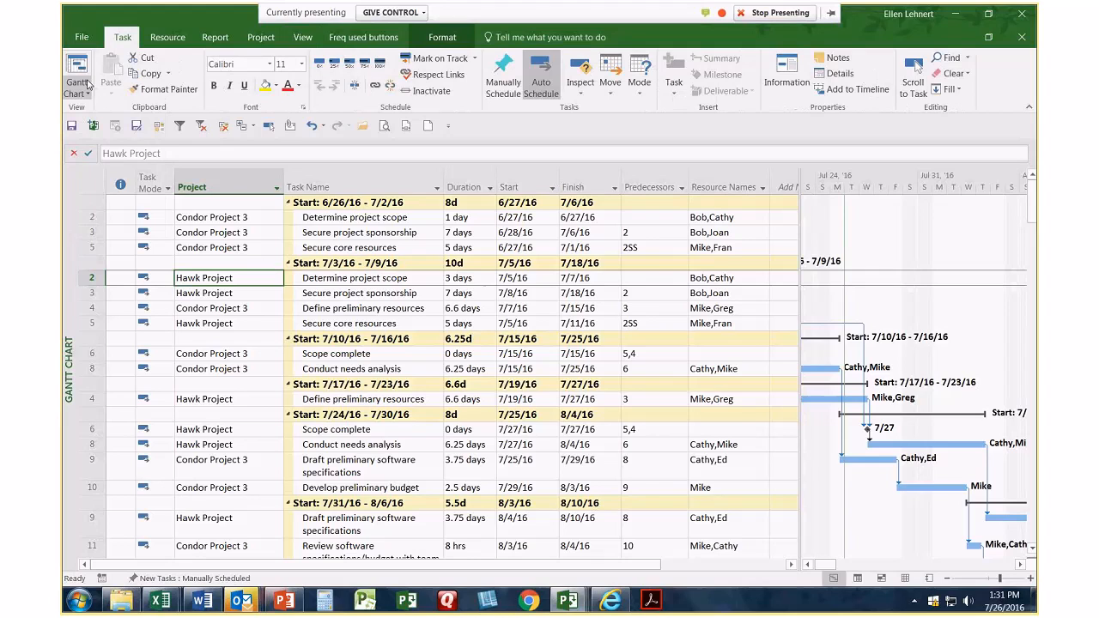
{"action": "left_click", "coordinate": [87, 84]}
{"action": "left_click", "coordinate": [170, 271]}
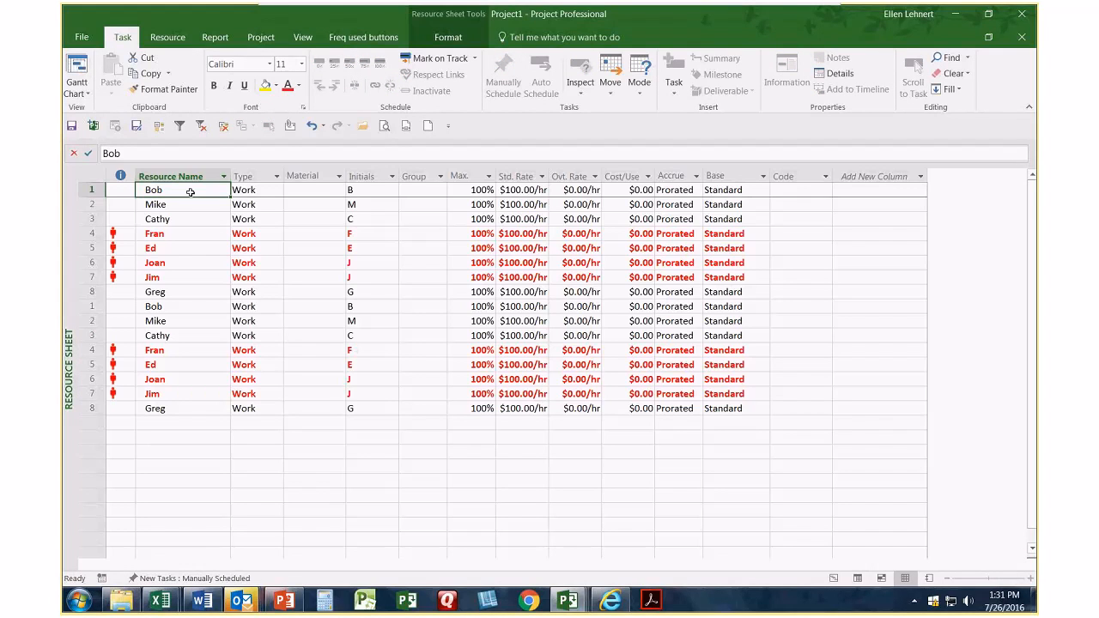
{"action": "left_click", "coordinate": [91, 292]}
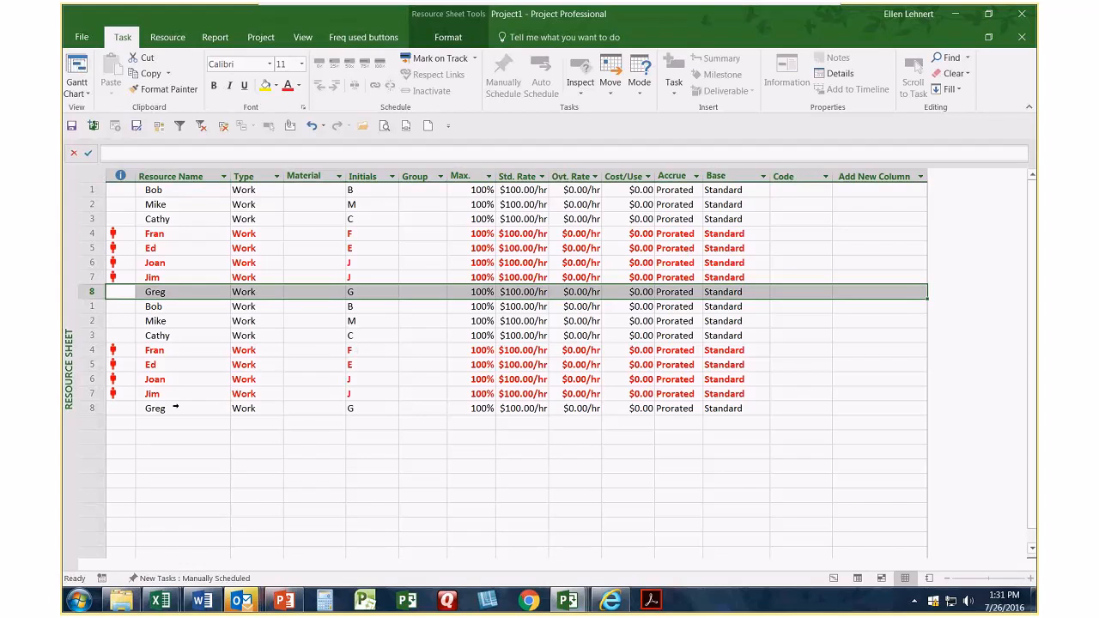
{"action": "left_click", "coordinate": [86, 76]}
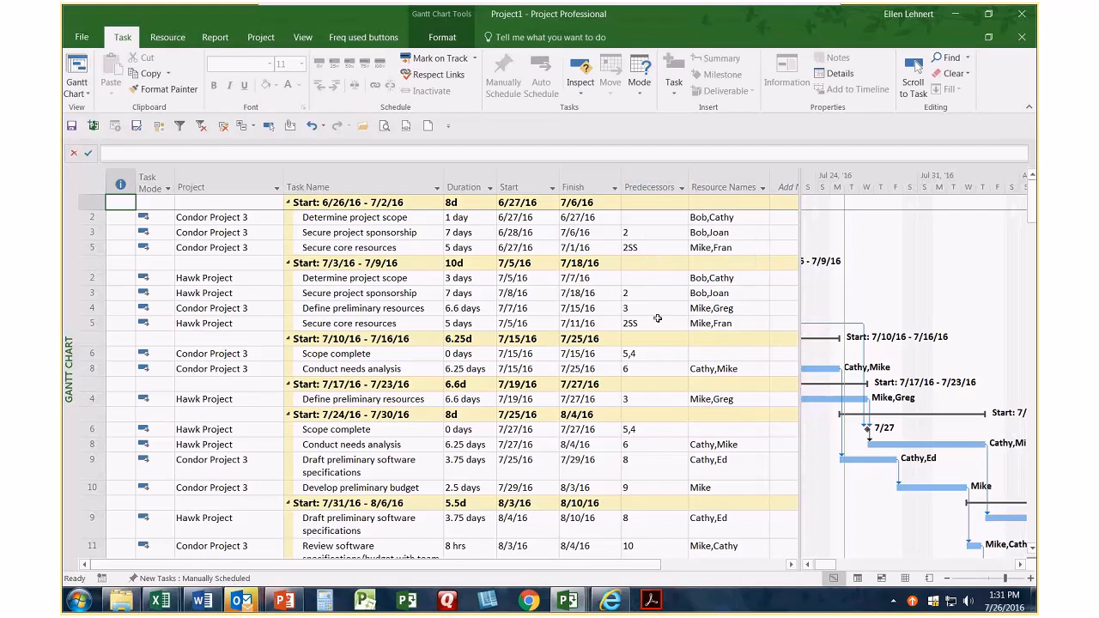
- Remove the weekly grouping from the combined project and switch to the Software Development Plan(4).mpp window
{"action": "left_click", "coordinate": [224, 126]}
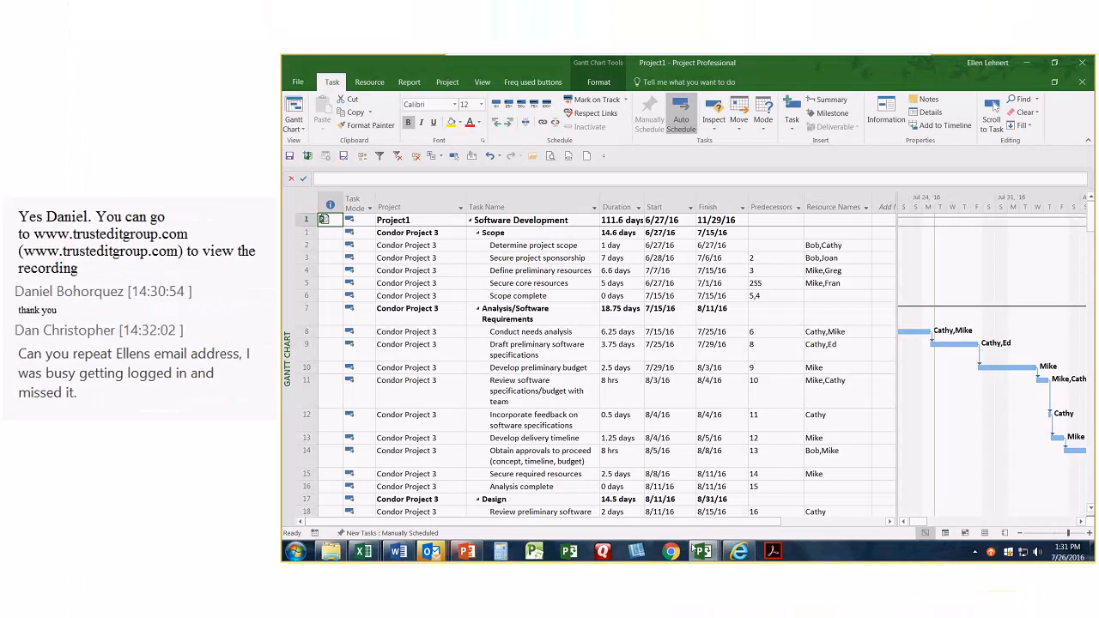
{"action": "mouse_move", "coordinate": [703, 550]}
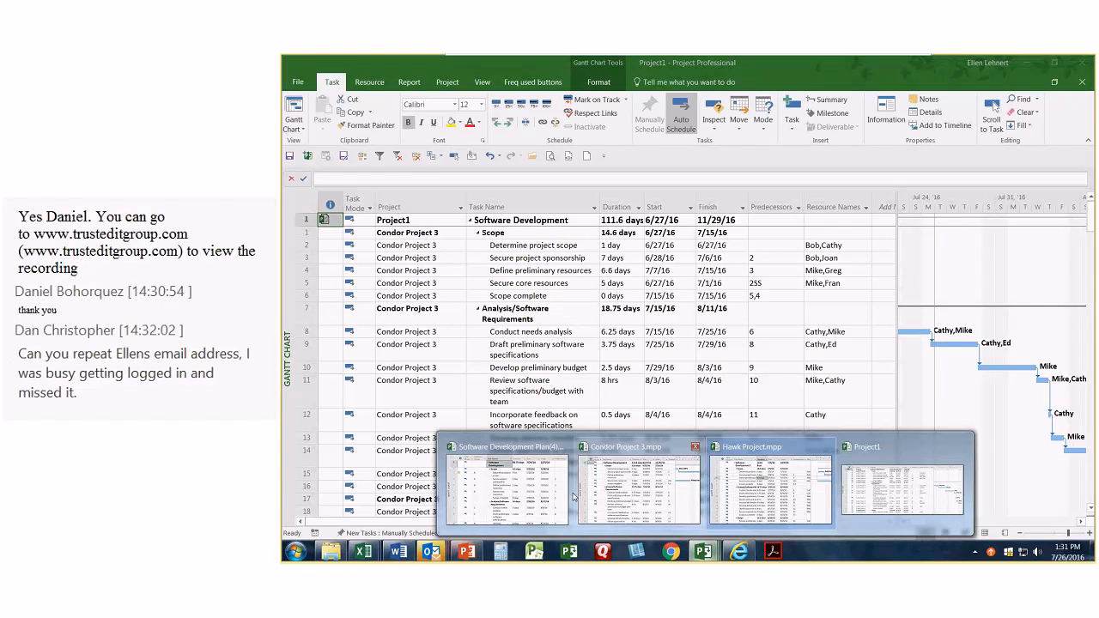
{"action": "left_click", "coordinate": [487, 486]}
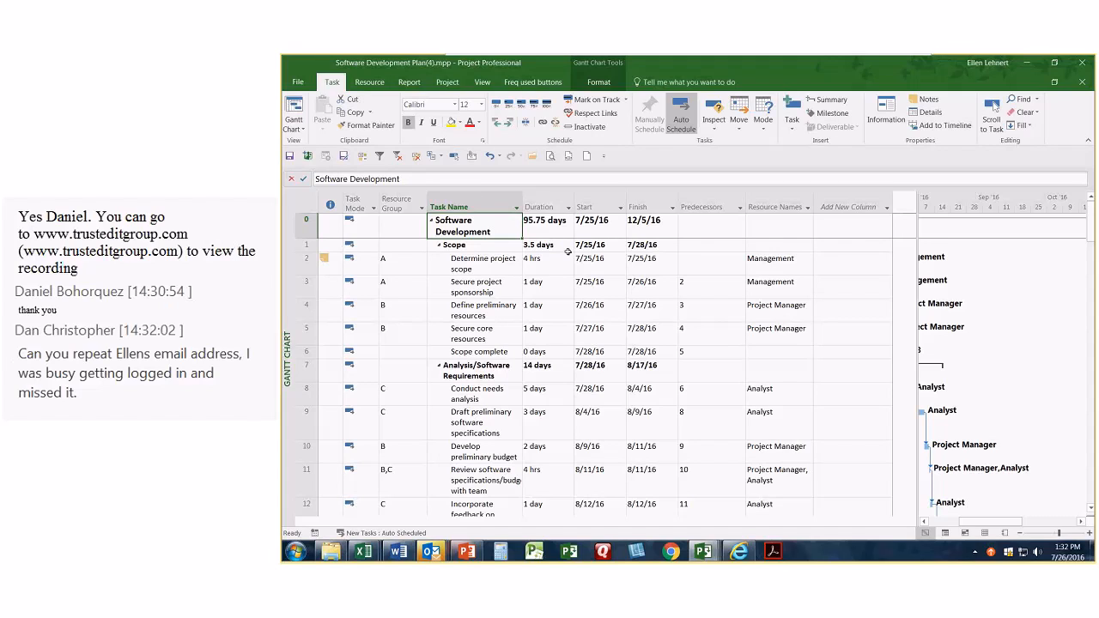
- Highlight the plan's tasks with the Critical highlight filter and clear the highlighting again
{"action": "left_click", "coordinate": [481, 82]}
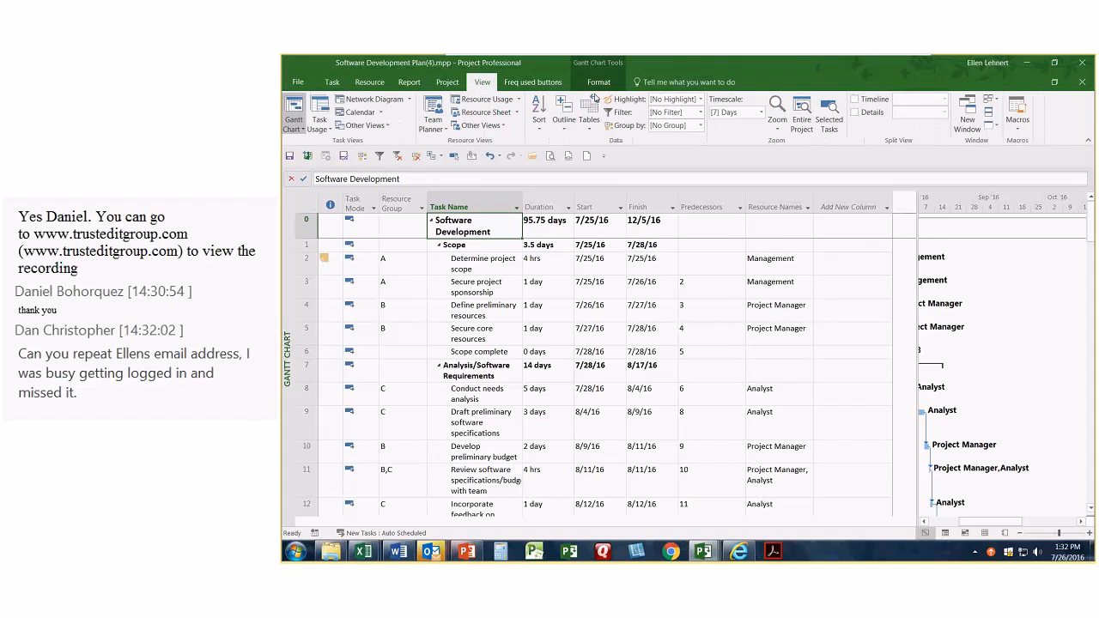
{"action": "left_click", "coordinate": [702, 100]}
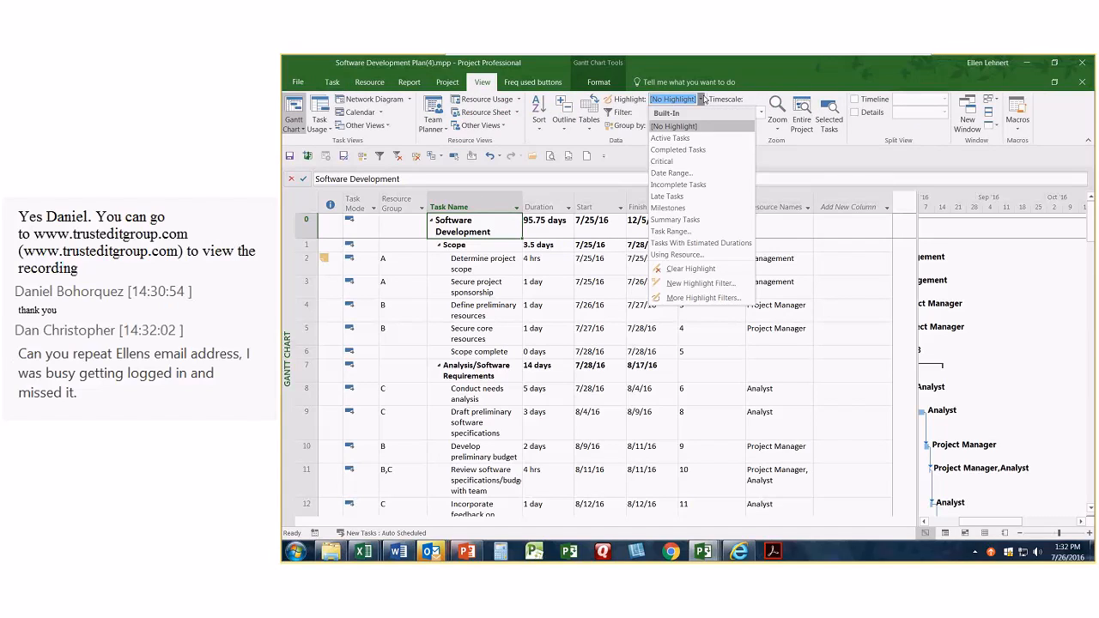
{"action": "left_click", "coordinate": [662, 161]}
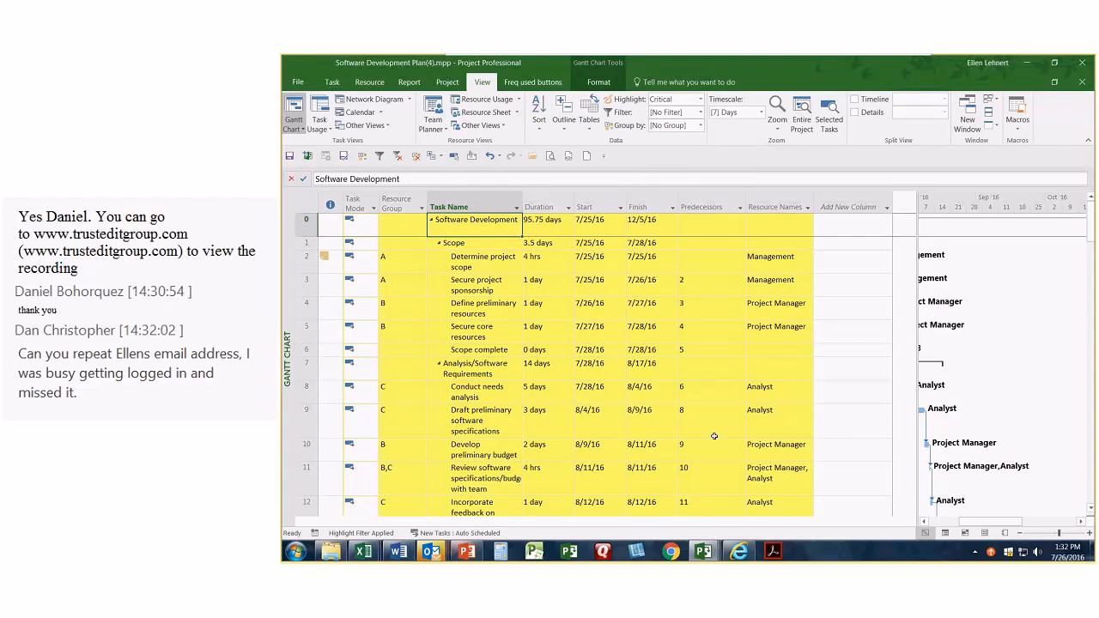
{"action": "key", "text": "F3"}
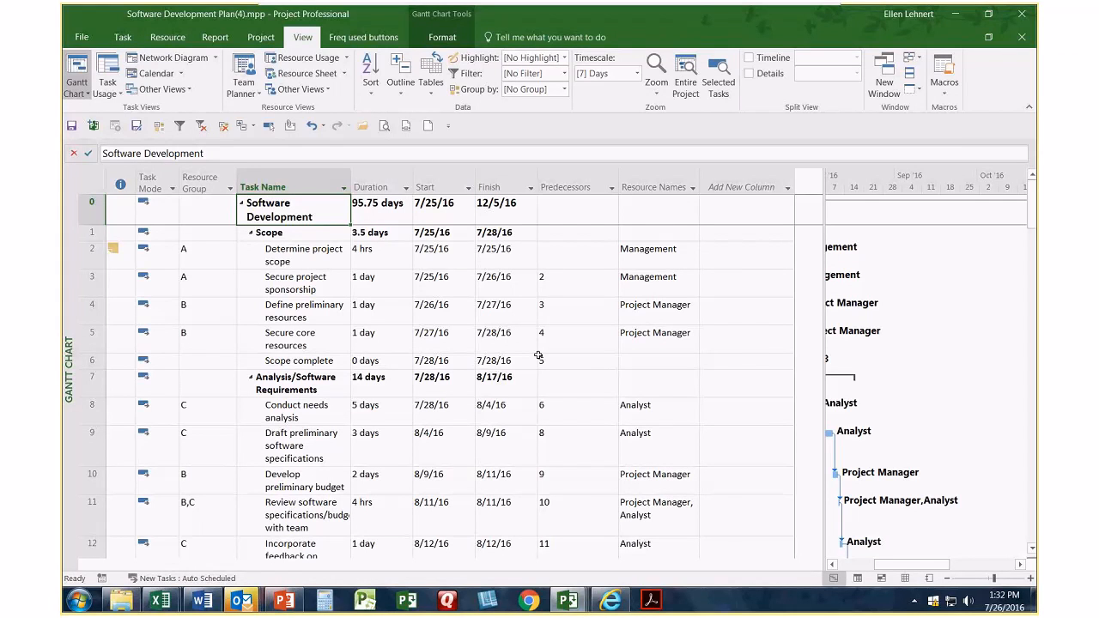
- Filter the plan to Milestones, narrow the table area to the Predecessors column to view the chart, and clear the filter
{"action": "left_click", "coordinate": [564, 74]}
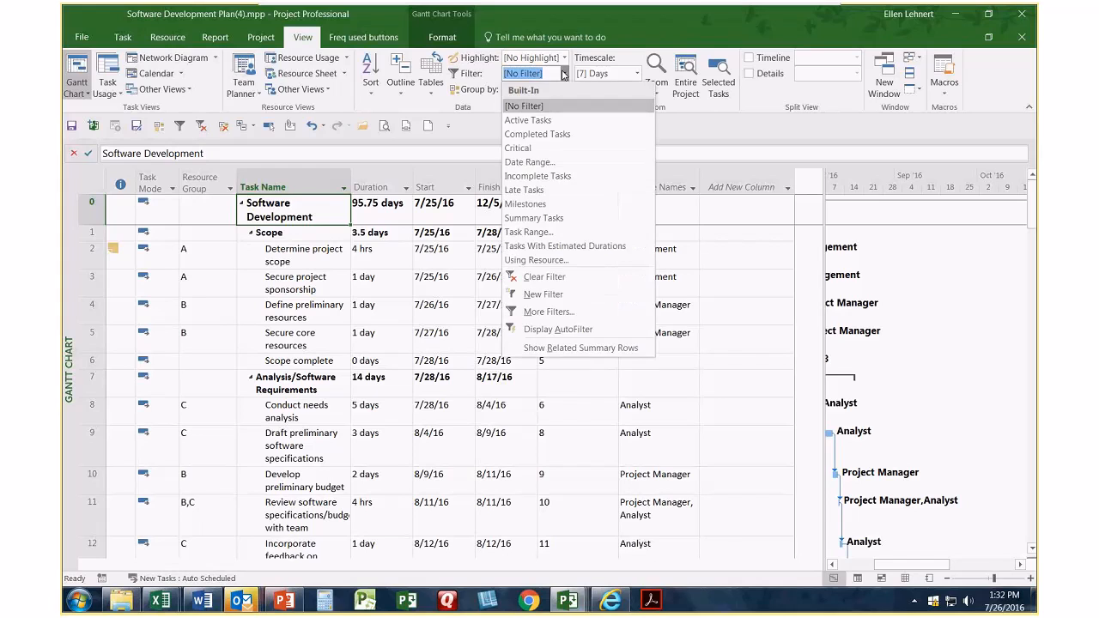
{"action": "left_click", "coordinate": [524, 204]}
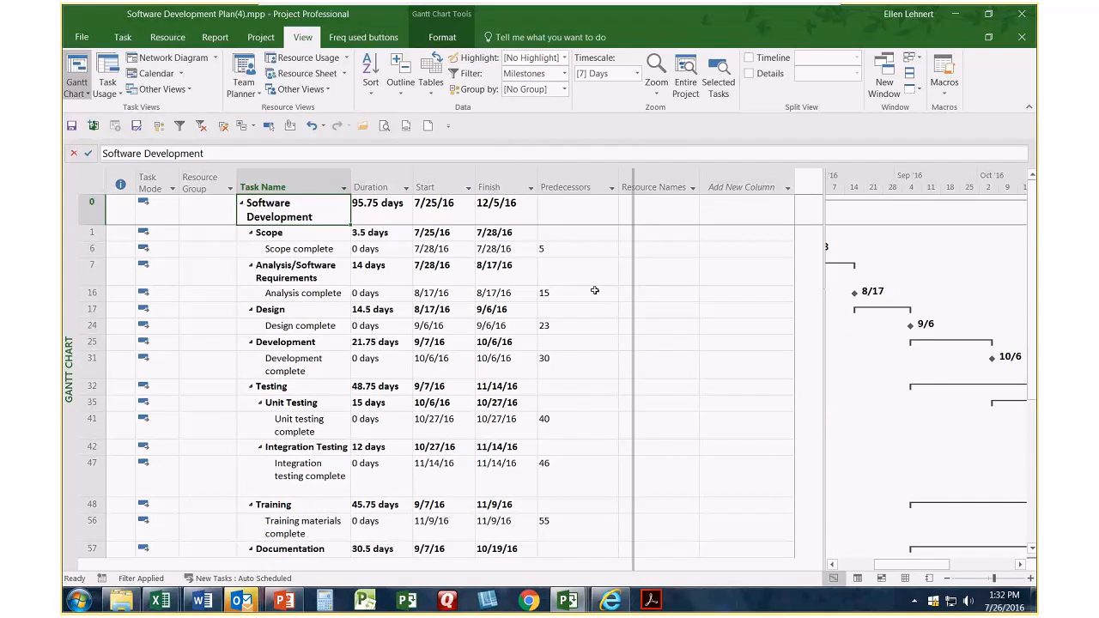
{"action": "left_click_drag", "start_coordinate": [594, 290], "coordinate": [593, 290]}
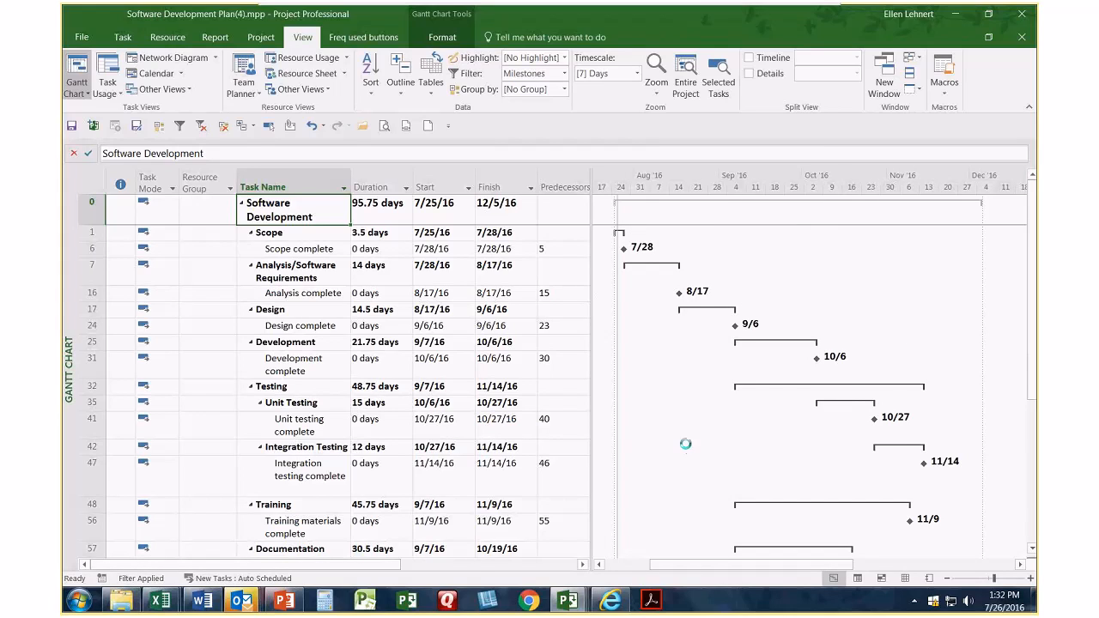
{"action": "key", "text": "F3"}
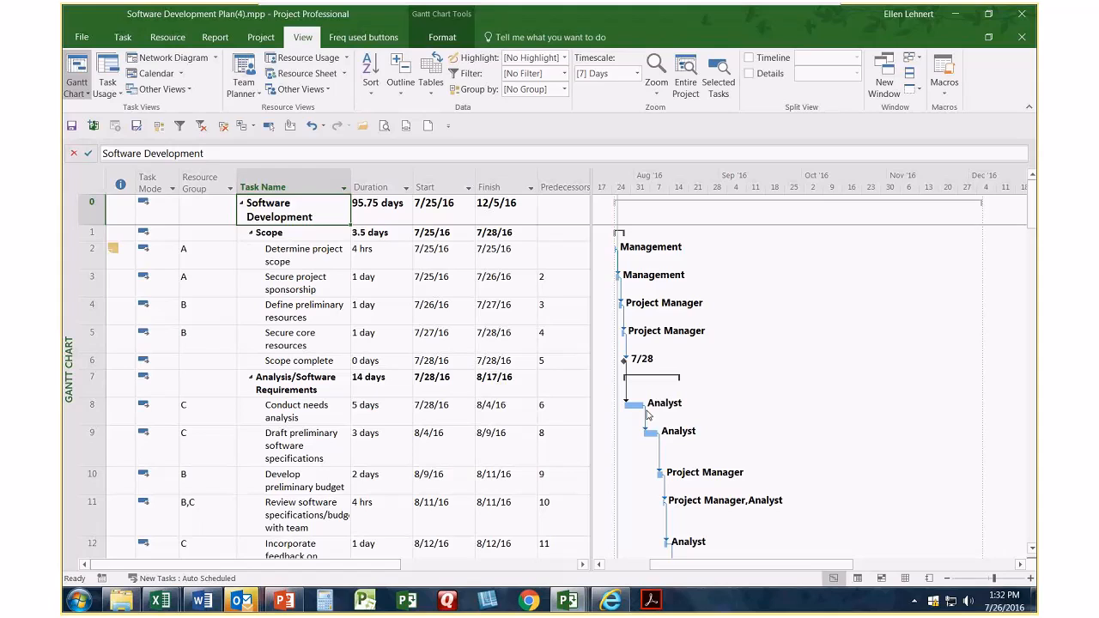
{"action": "mouse_move", "coordinate": [647, 415]}
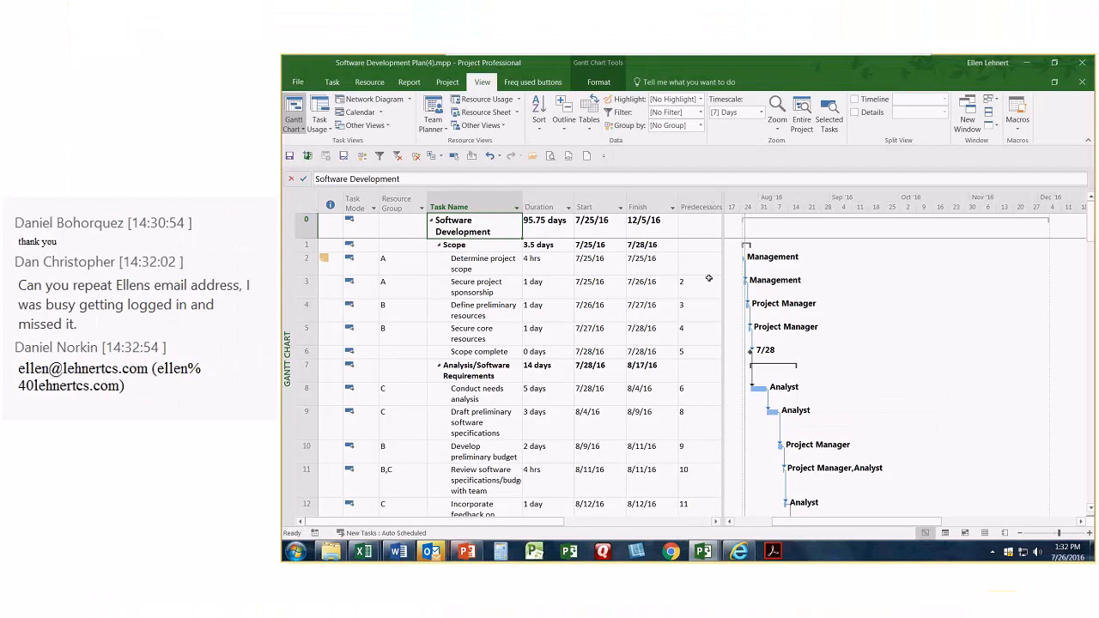
- Widen the table area past the Add New Column heading and filter the tasks using the resource Management
{"action": "left_click_drag", "start_coordinate": [720, 250], "coordinate": [941, 250]}
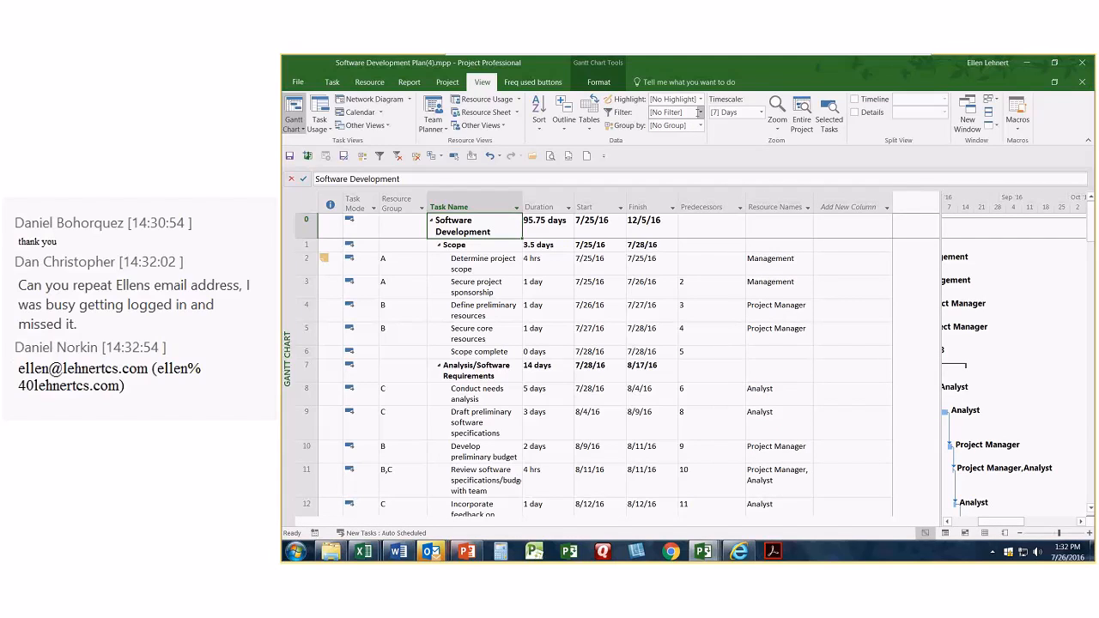
{"action": "left_click", "coordinate": [700, 112]}
{"action": "left_click", "coordinate": [687, 201]}
{"action": "left_click", "coordinate": [724, 303]}
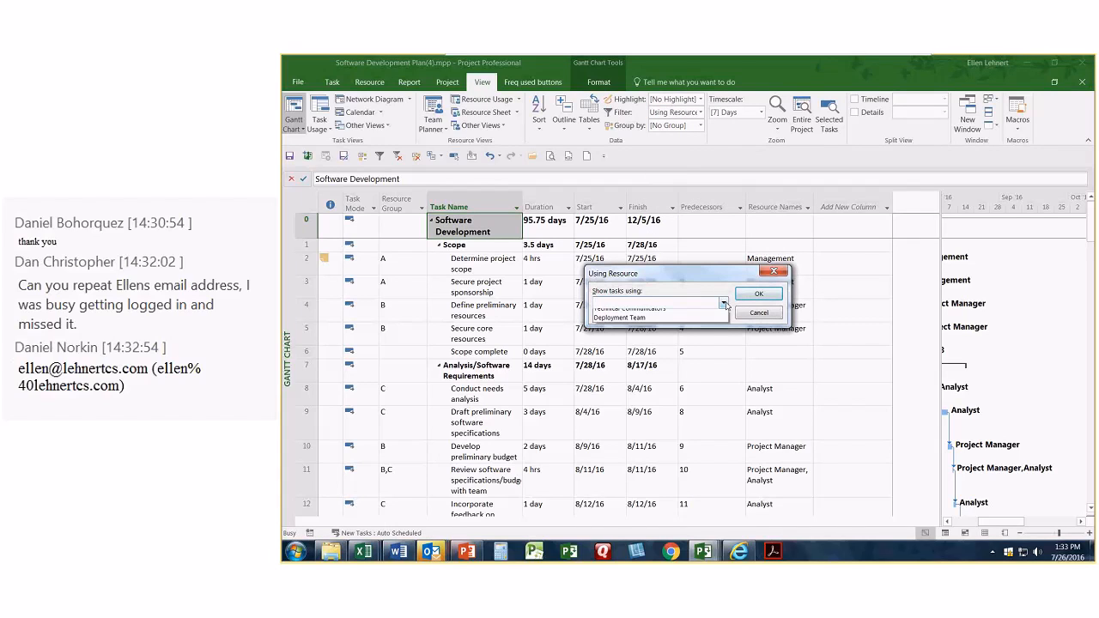
{"action": "left_click", "coordinate": [641, 317]}
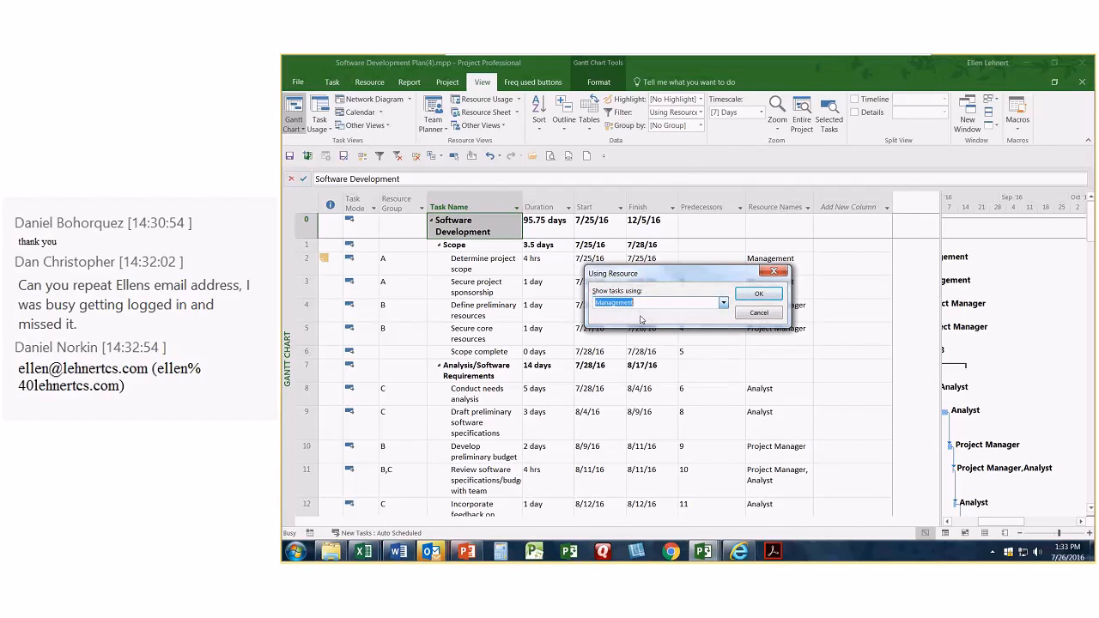
{"action": "left_click", "coordinate": [759, 295]}
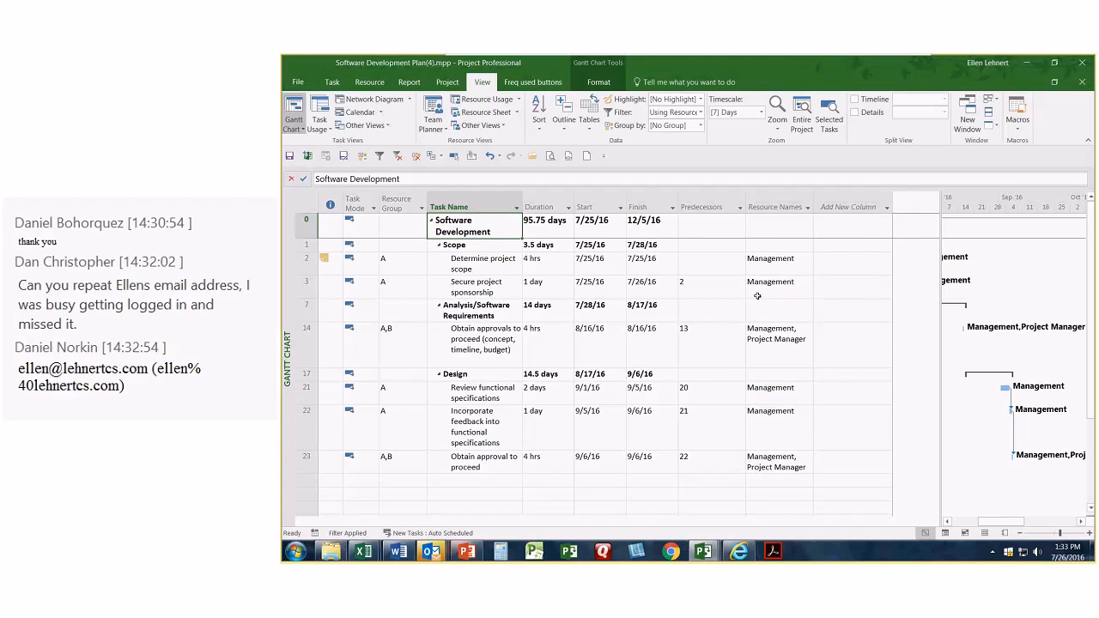
- Reapply the Using Resource filter to show only the tasks assigned to Project Manager
{"action": "key", "text": "ctrl+F3"}
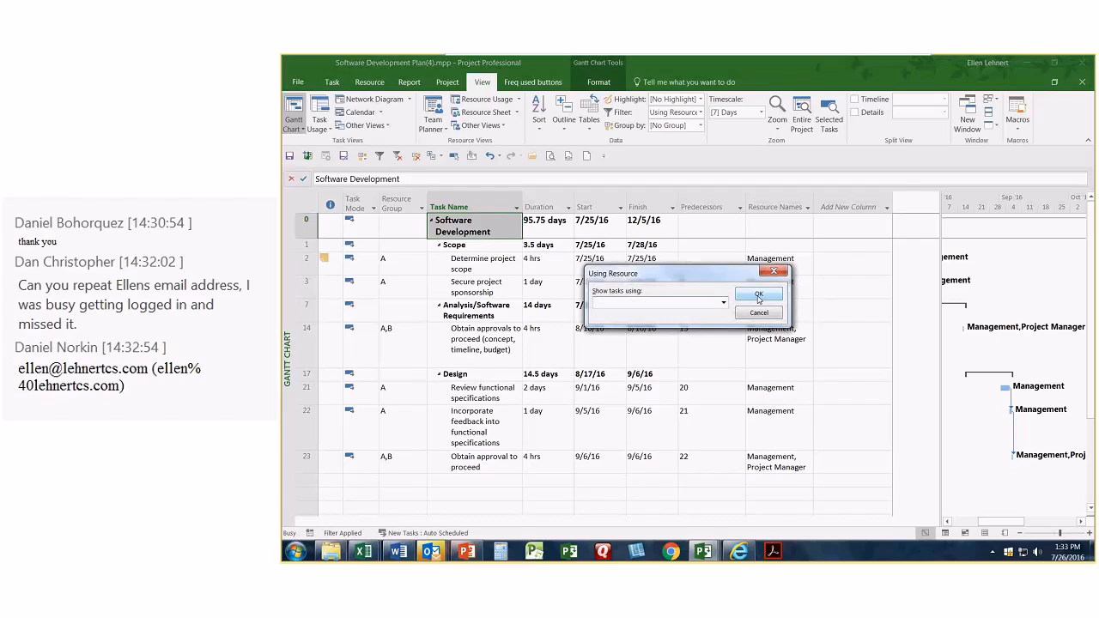
{"action": "left_click", "coordinate": [724, 303]}
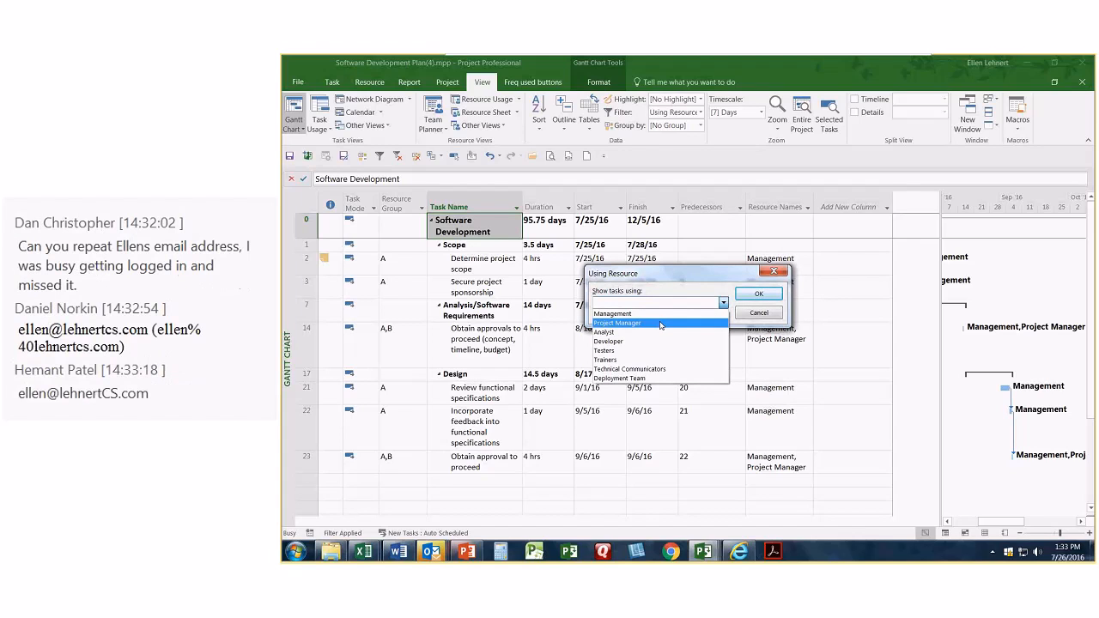
{"action": "left_click", "coordinate": [660, 323]}
{"action": "left_click", "coordinate": [755, 295]}
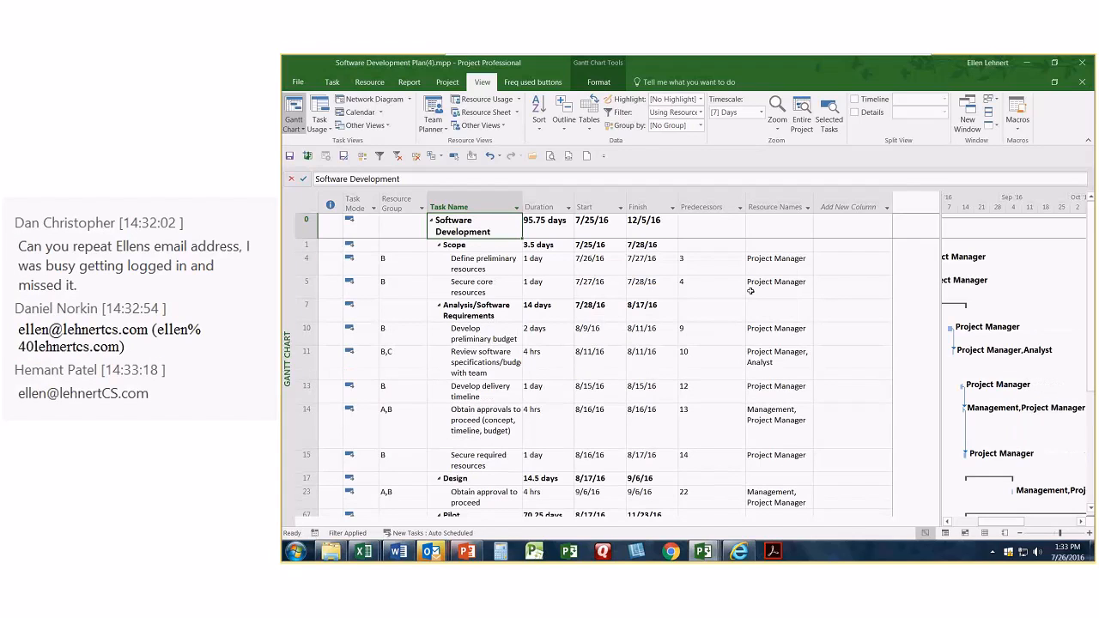
- Rerun the Using Resource filter with Trainers as the resource whose tasks are shown
{"action": "key", "text": "ctrl+shift+F3"}
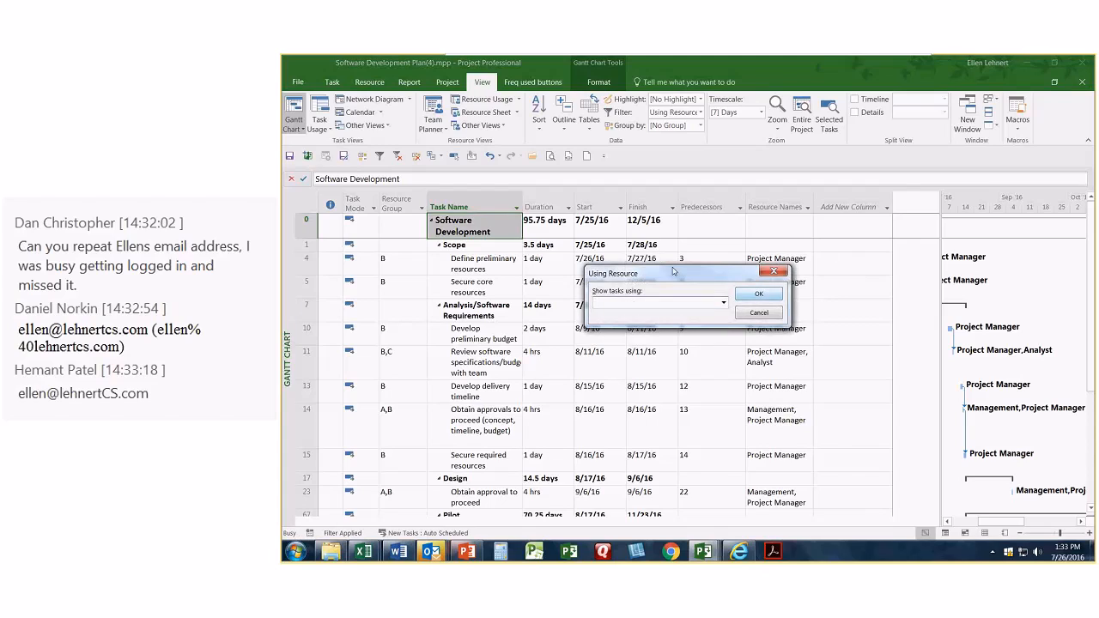
{"action": "left_click", "coordinate": [724, 303]}
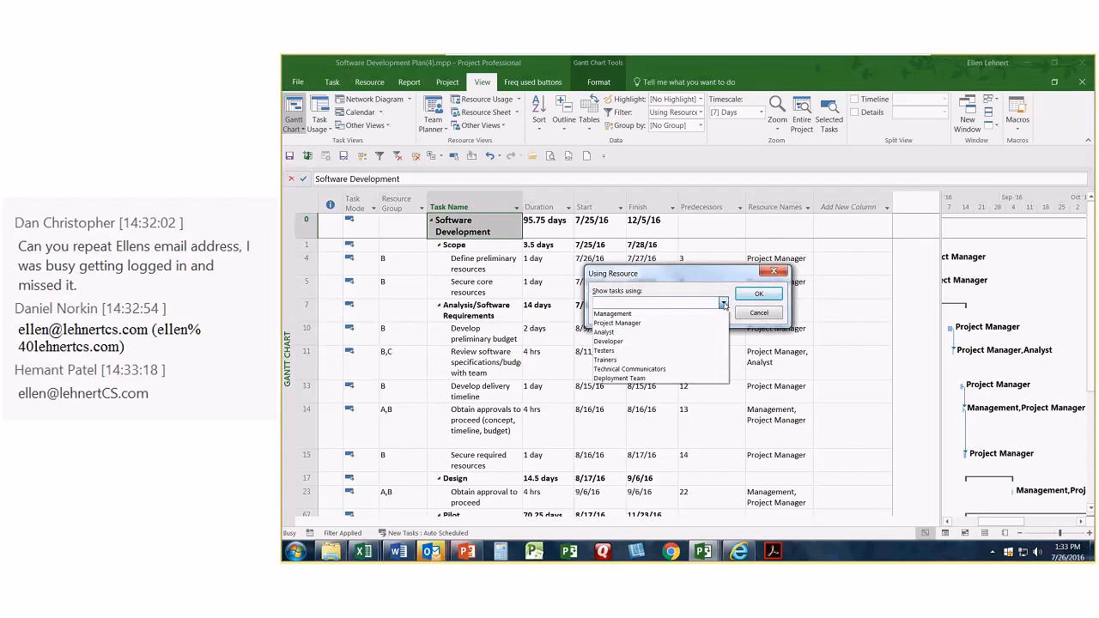
{"action": "left_click", "coordinate": [609, 359]}
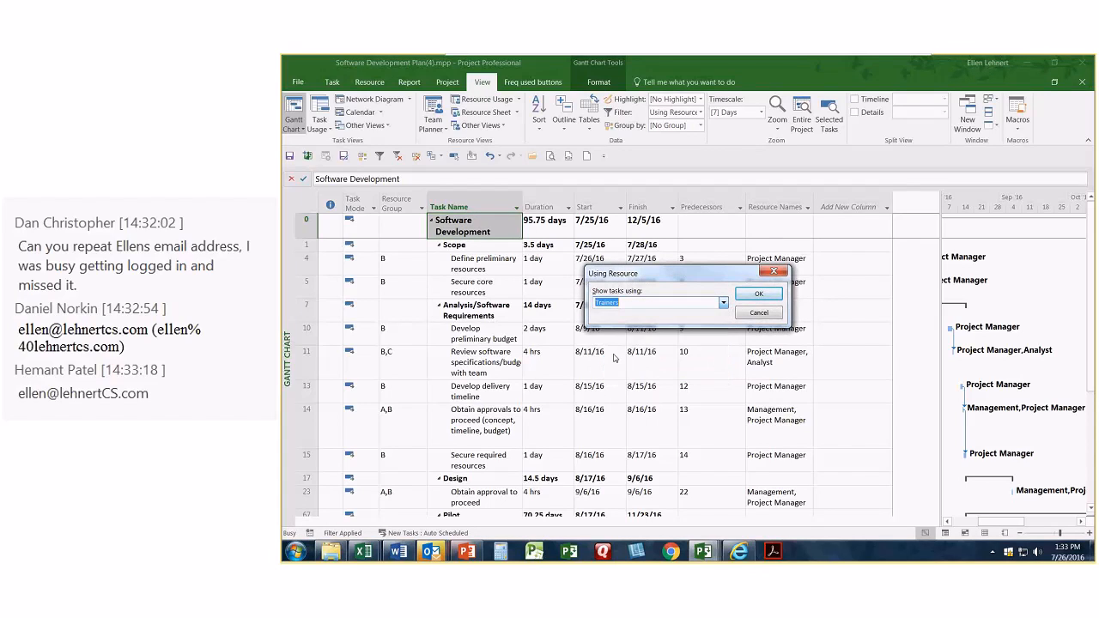
- Confirm Trainers as the resource for the Using Resource filter
{"action": "key", "text": "Return"}
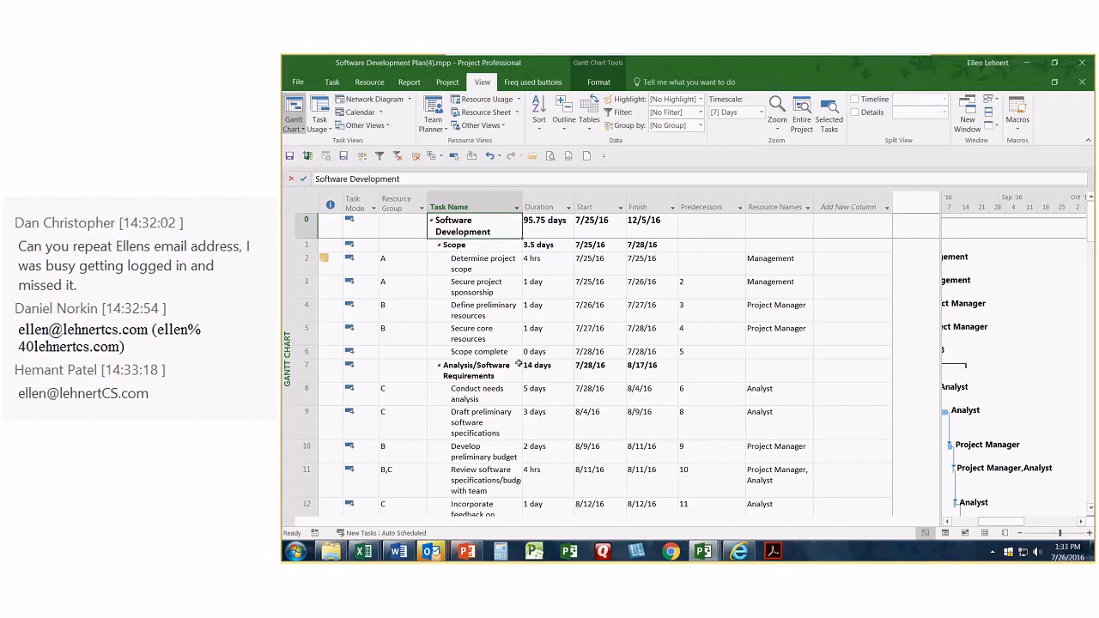
- Insert seven blank task rows above the Define preliminary resources task
{"action": "left_click", "coordinate": [306, 306]}
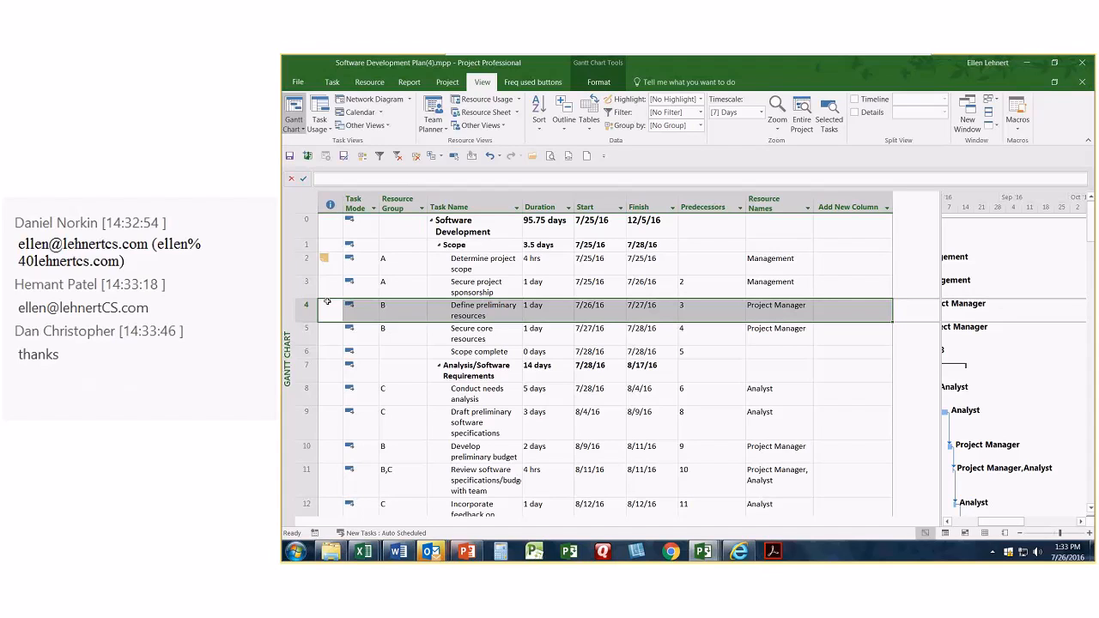
{"action": "key", "text": "Insert"}
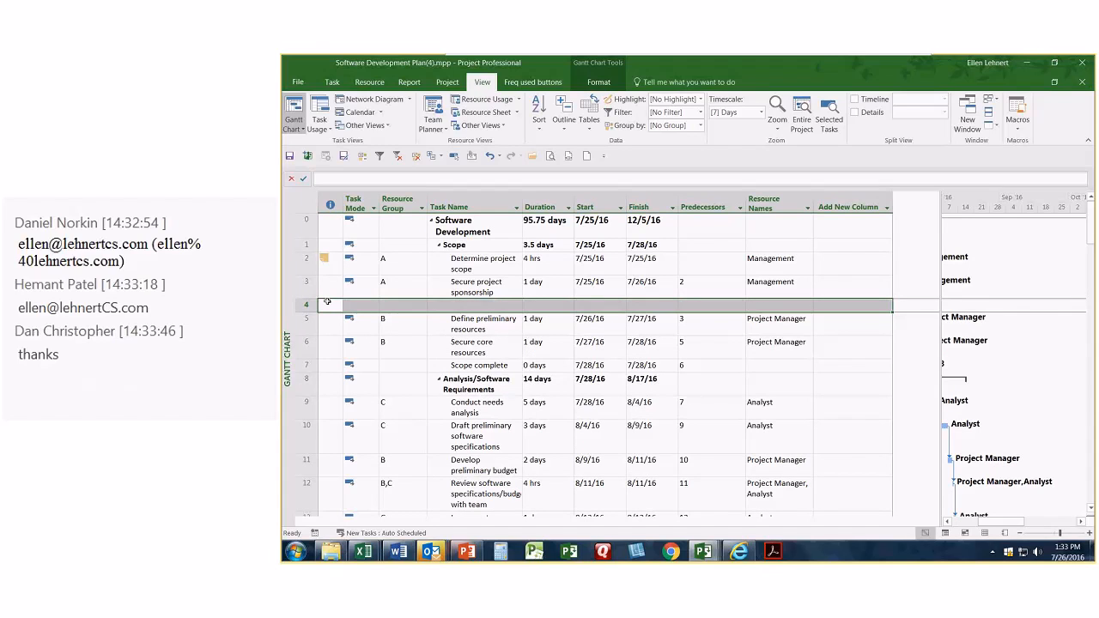
{"action": "key", "text": "Insert"}
{"action": "key", "text": "Insert"}
{"action": "key", "text": "Insert"}
{"action": "key", "text": "Insert"}
{"action": "key", "text": "Insert"}
{"action": "key", "text": "Insert"}
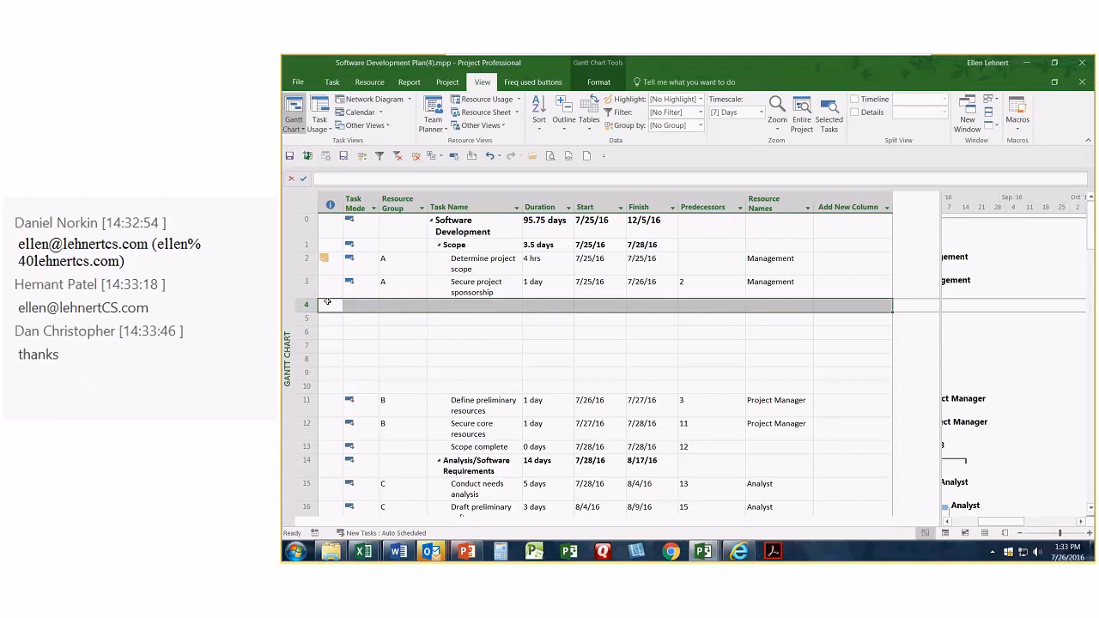
- Delete the seven blank rows above the Define preliminary resources task
{"action": "key", "text": "Delete"}
{"action": "key", "text": "Delete"}
{"action": "key", "text": "Delete"}
{"action": "key", "text": "Delete"}
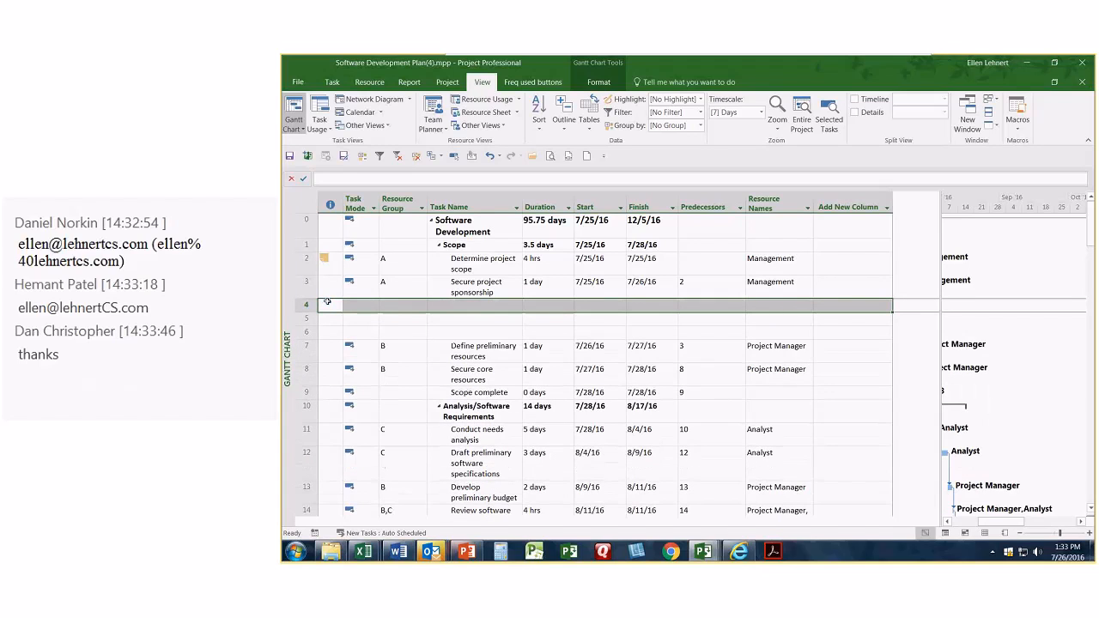
{"action": "key", "text": "Delete"}
{"action": "key", "text": "Delete"}
{"action": "key", "text": "Delete"}
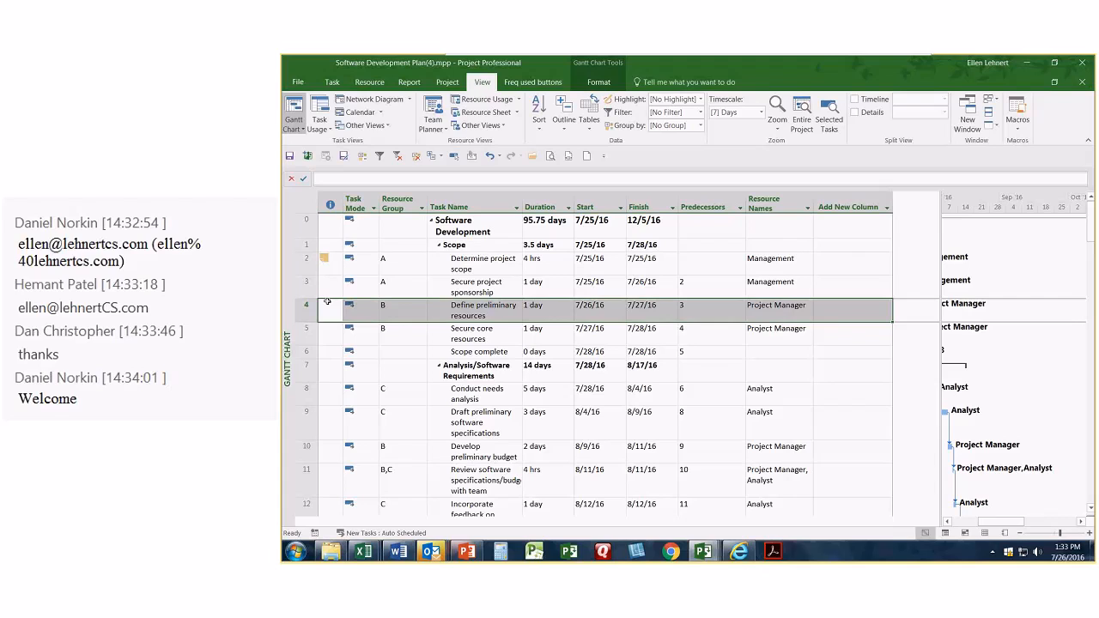
- Insert six blank task rows above the Define preliminary resources task
{"action": "key", "text": "Insert"}
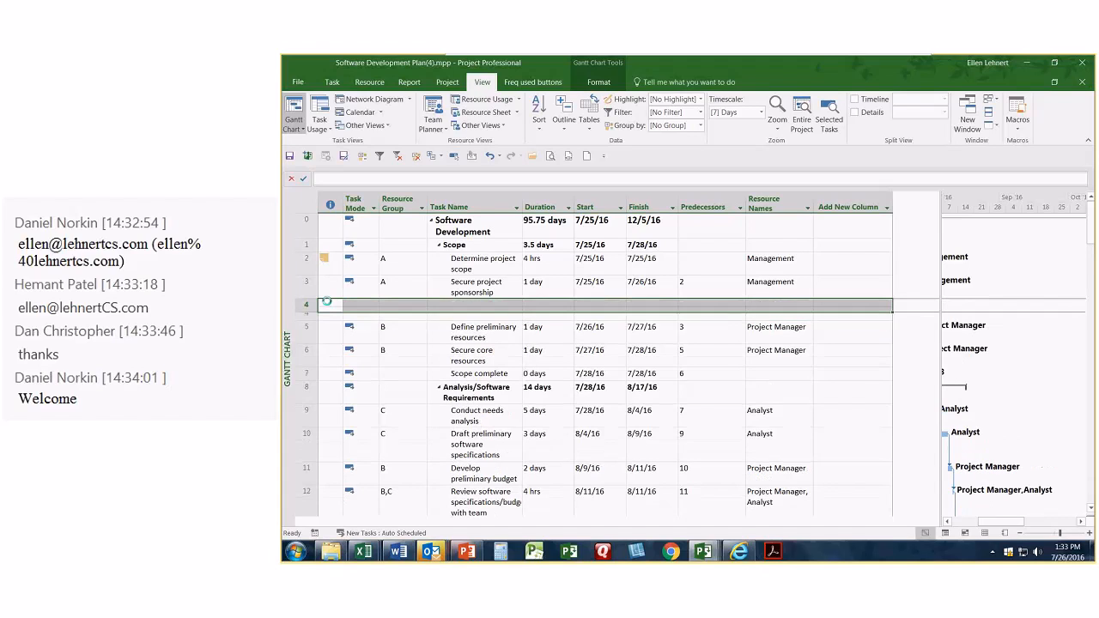
{"action": "key", "text": "Insert"}
{"action": "key", "text": "Insert"}
{"action": "key", "text": "Insert"}
{"action": "key", "text": "Insert"}
{"action": "key", "text": "Insert"}
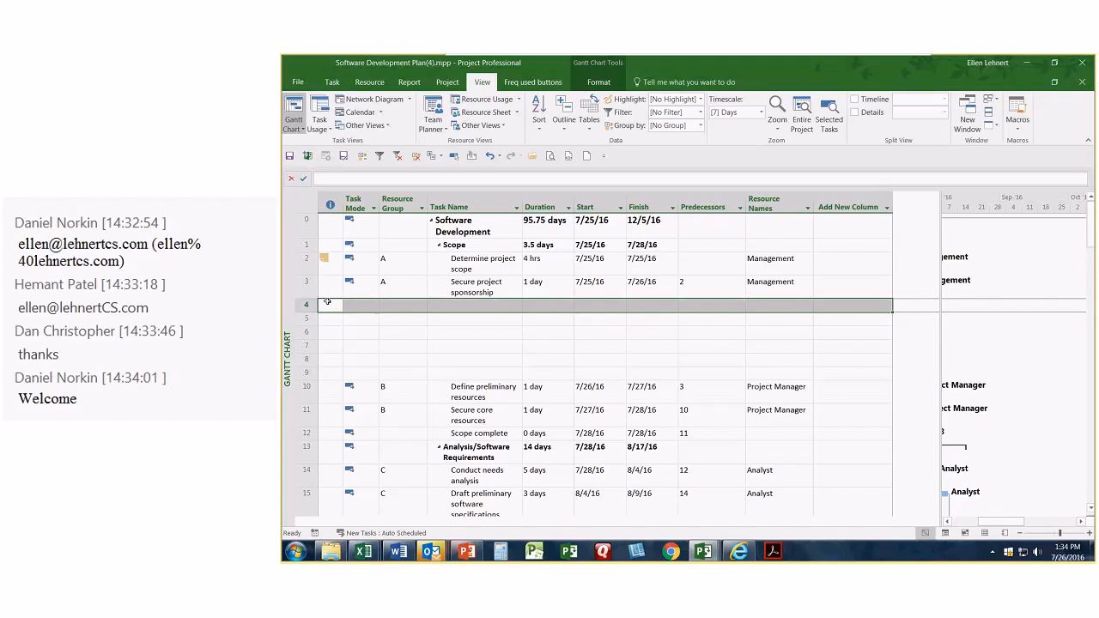
- Delete the six blank rows above the Define preliminary resources task
{"action": "key", "text": "Delete"}
{"action": "key", "text": "Delete"}
{"action": "key", "text": "Delete"}
{"action": "key", "text": "Delete"}
{"action": "key", "text": "Delete"}
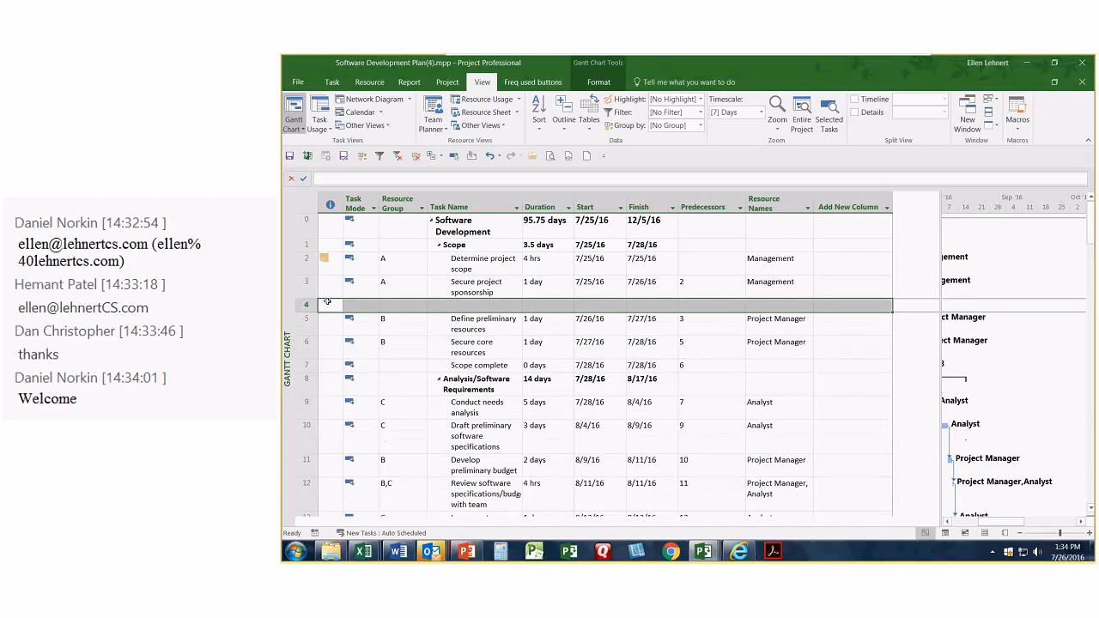
{"action": "key", "text": "Delete"}
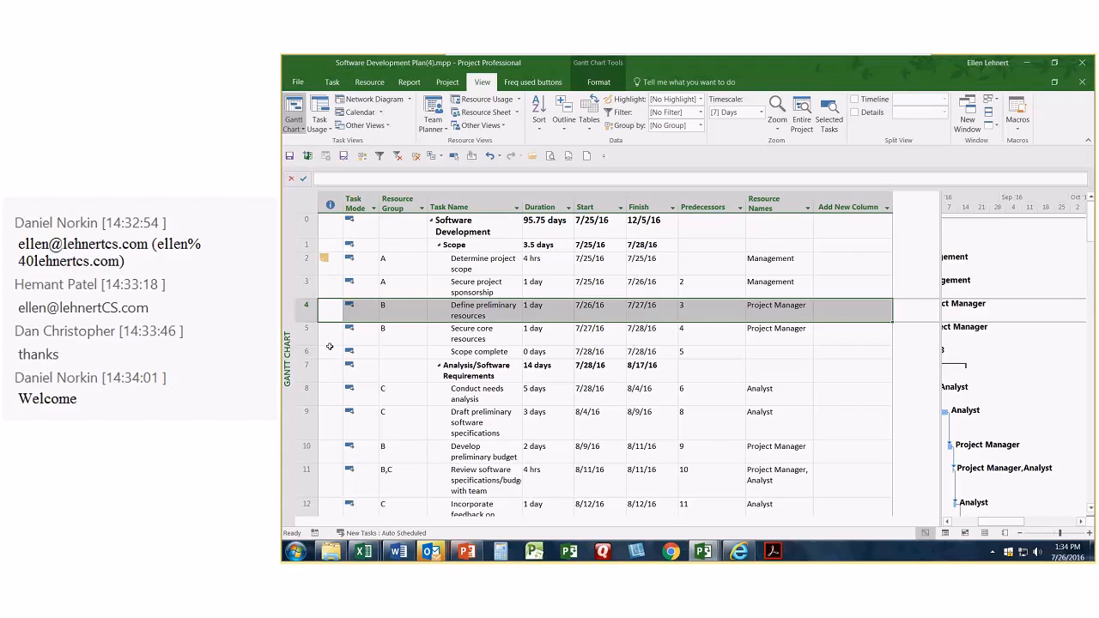
- Open the Define preliminary resources task name for in-cell editing and leave the edit without changing it
{"action": "left_click", "coordinate": [479, 309]}
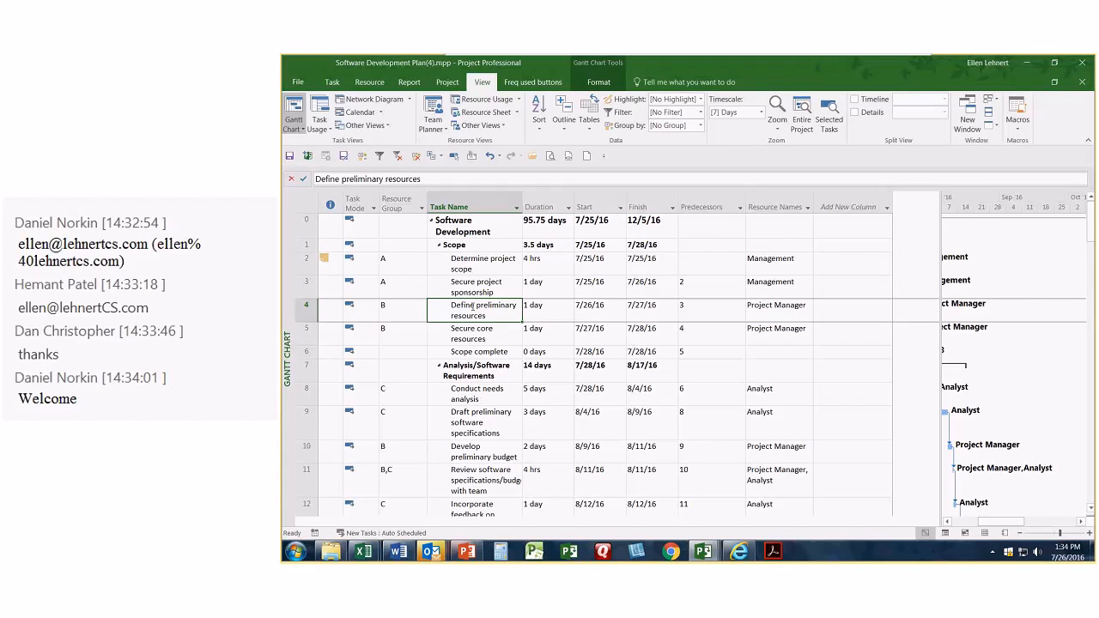
{"action": "left_click", "coordinate": [461, 307]}
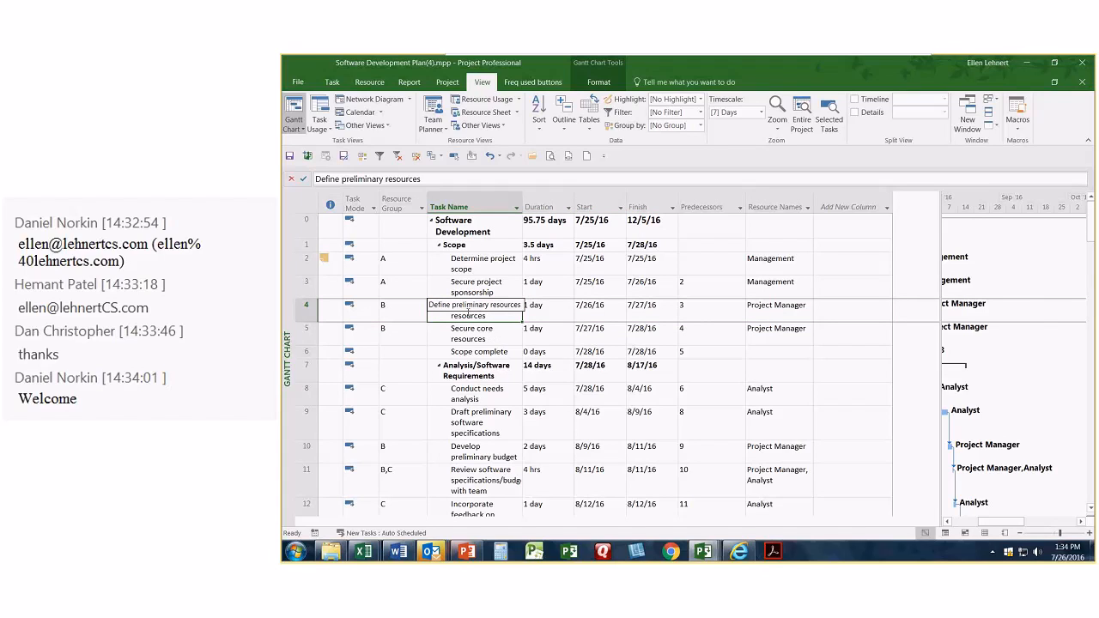
{"action": "left_click", "coordinate": [323, 180]}
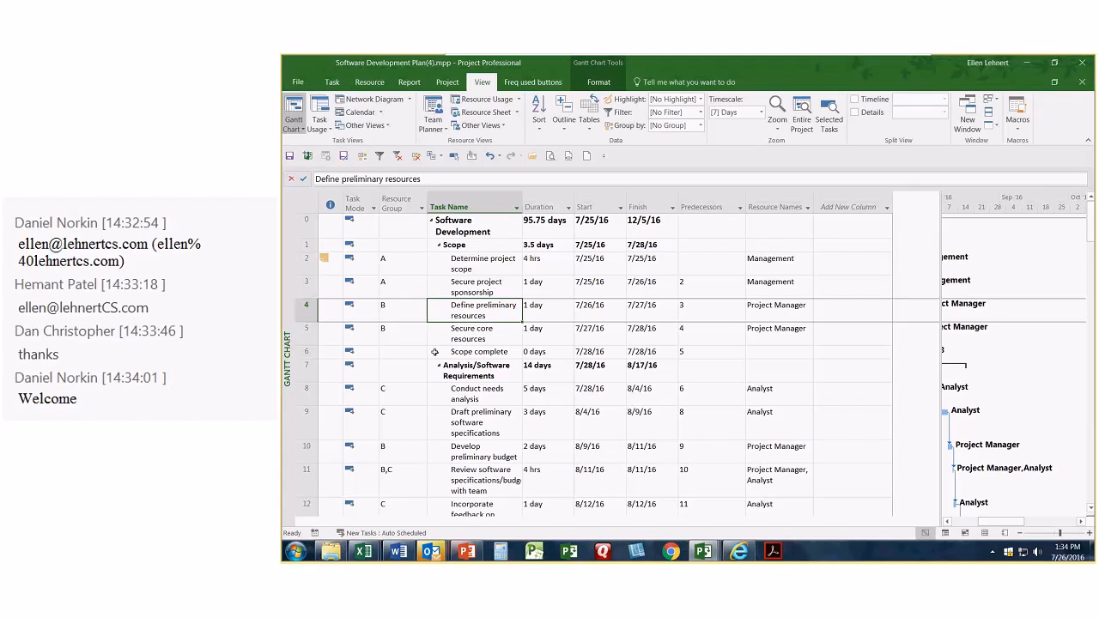
{"action": "left_click", "coordinate": [476, 317]}
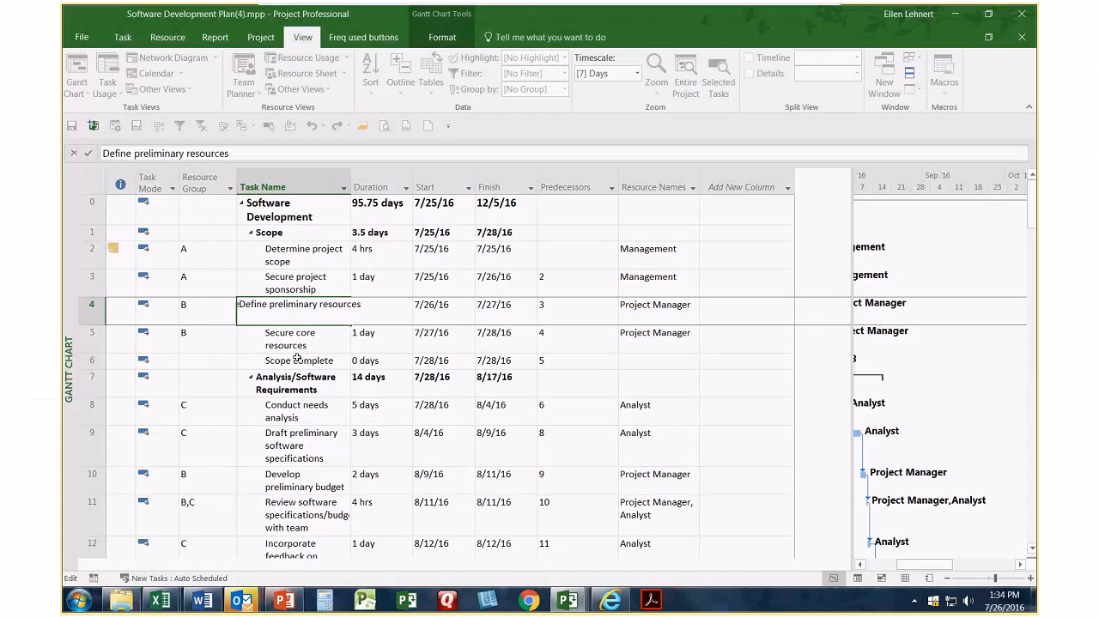
{"action": "left_click", "coordinate": [475, 354]}
- Open the Task Information dialog for the Define preliminary resources task and cancel it
{"action": "left_click", "coordinate": [283, 311]}
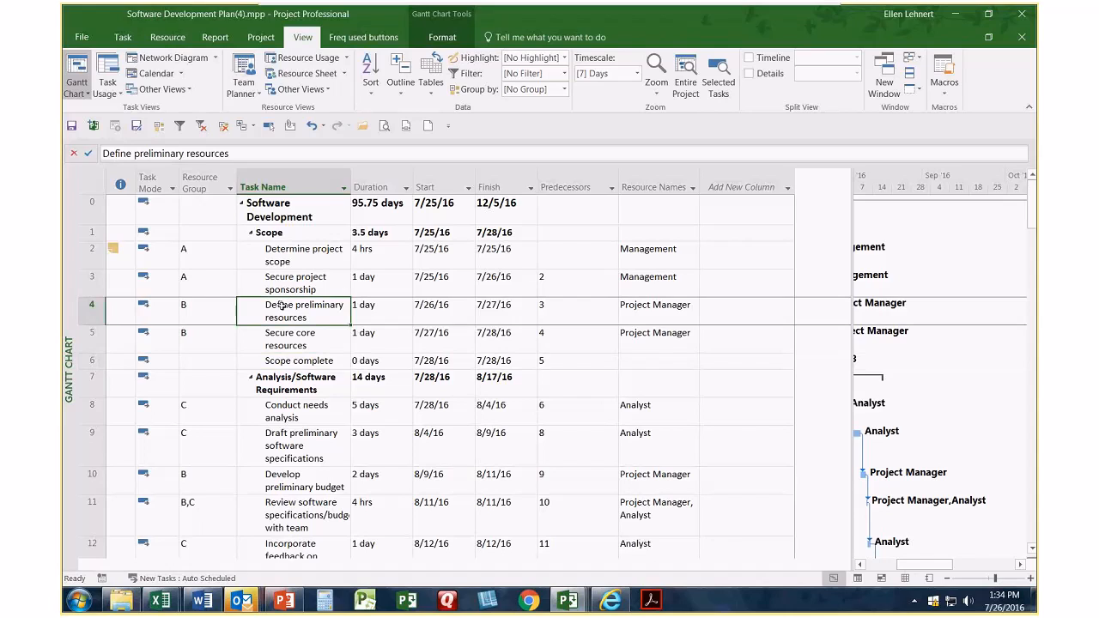
{"action": "double_click", "coordinate": [284, 311]}
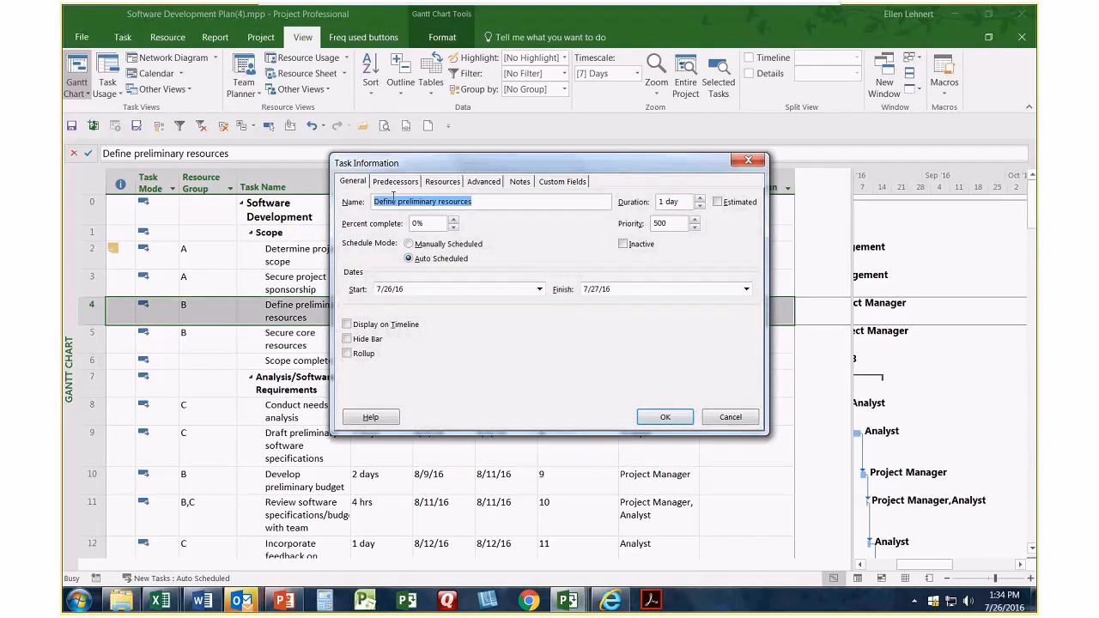
{"action": "left_click", "coordinate": [727, 416]}
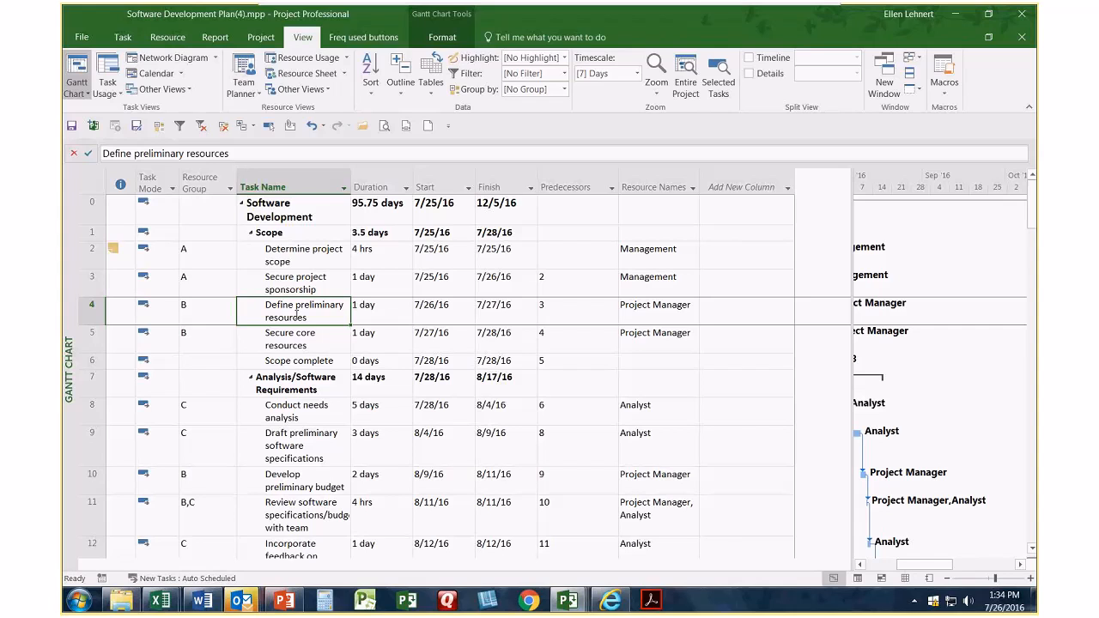
- Open in-cell editing on the Define preliminary resources task name again and cancel it
{"action": "left_click", "coordinate": [297, 316]}
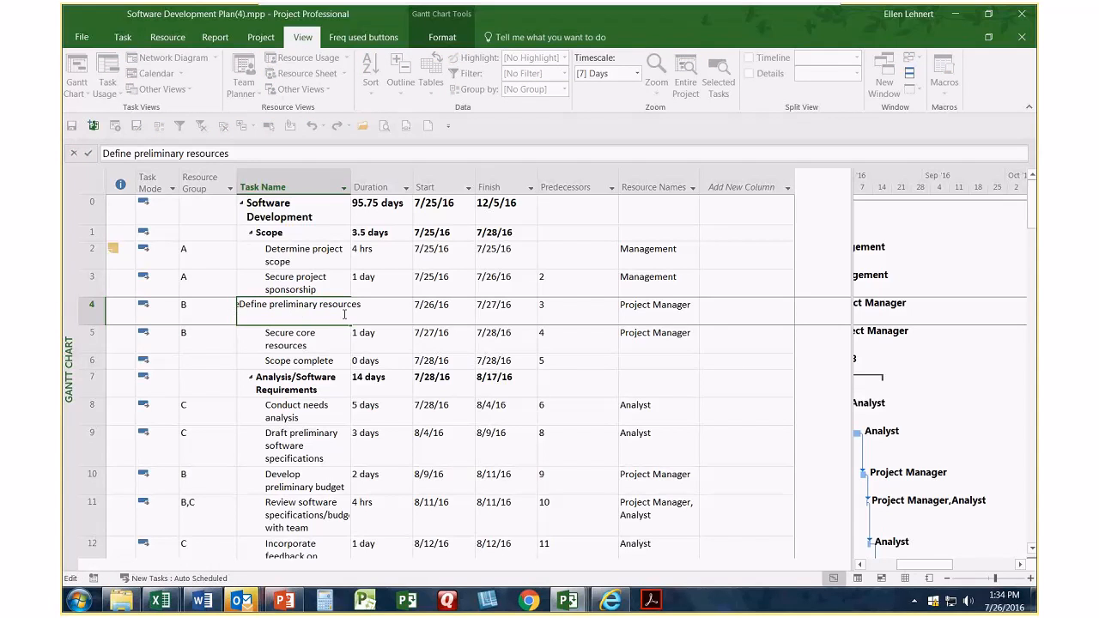
{"action": "left_click", "coordinate": [299, 359]}
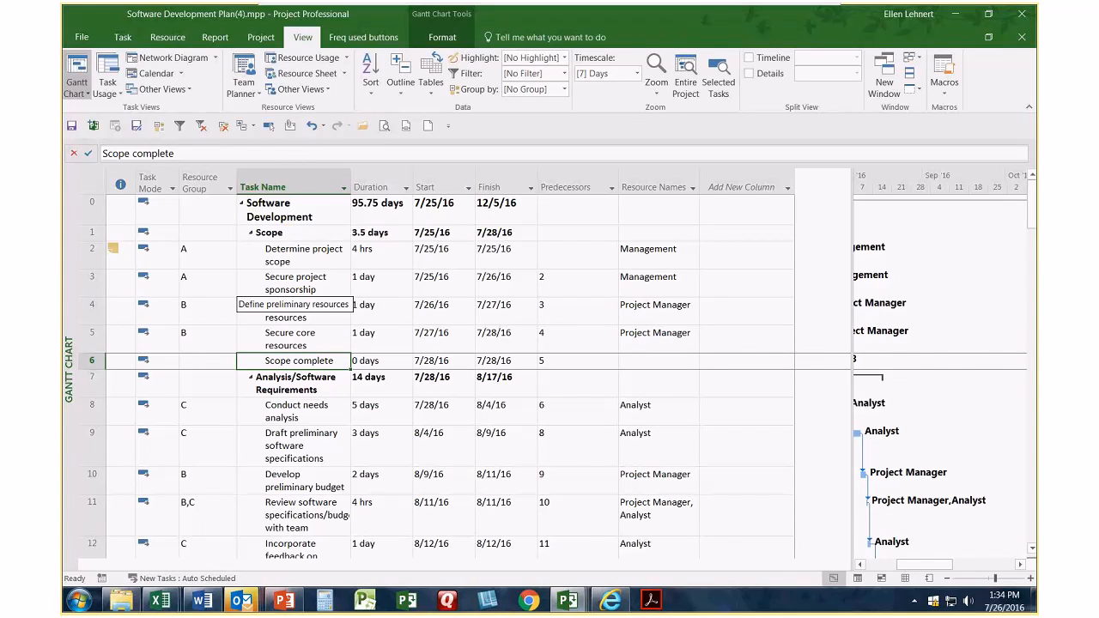
{"action": "left_click", "coordinate": [291, 312]}
{"action": "left_click", "coordinate": [291, 313]}
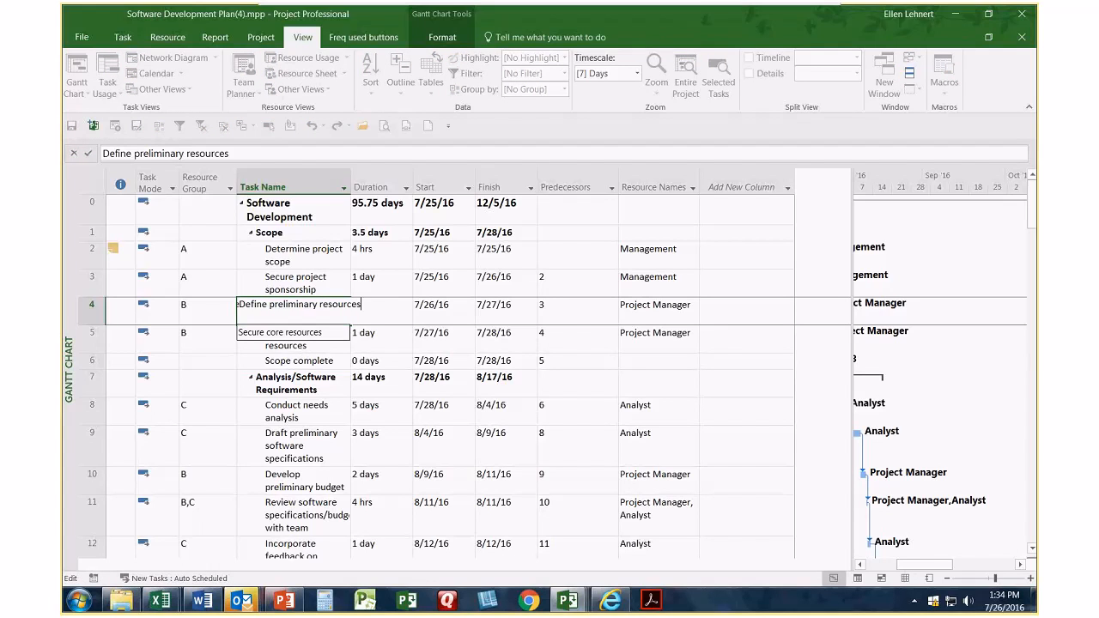
{"action": "key", "text": "Escape"}
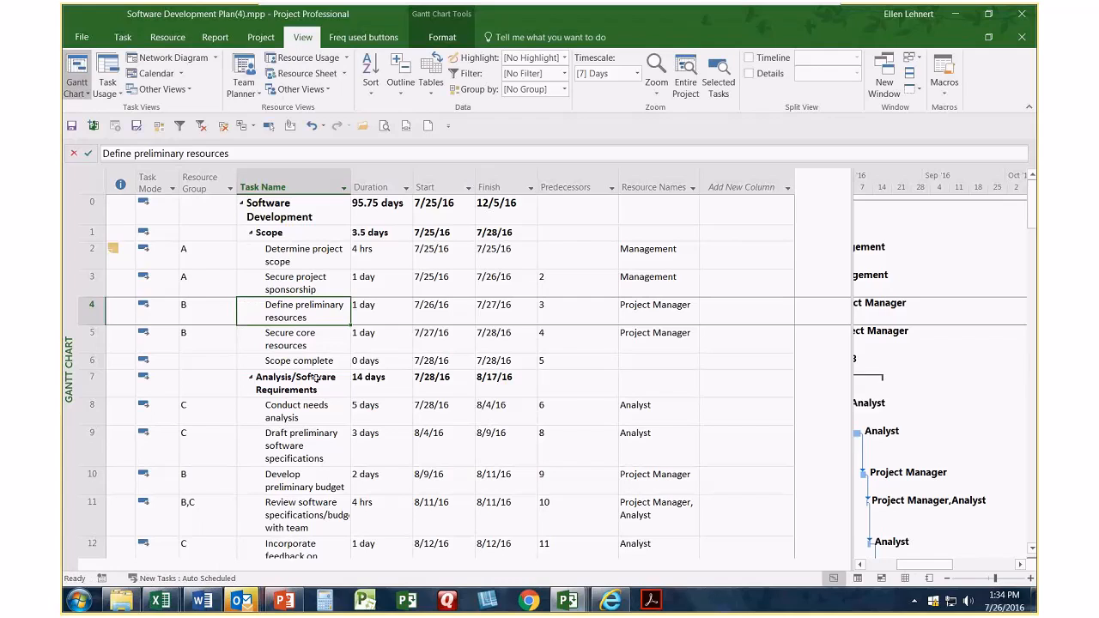
{"action": "left_click", "coordinate": [312, 312]}
- Switch to the MSP Tips and Tricks presentation in PowerPoint and select slide 6
{"action": "left_click", "coordinate": [287, 601]}
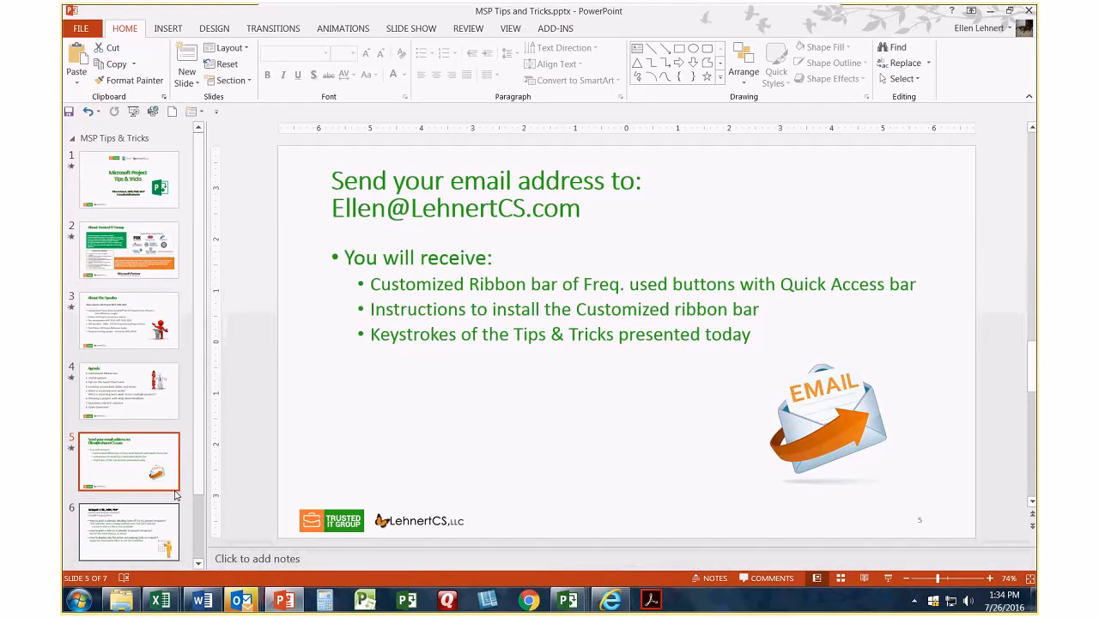
{"action": "left_click", "coordinate": [136, 527]}
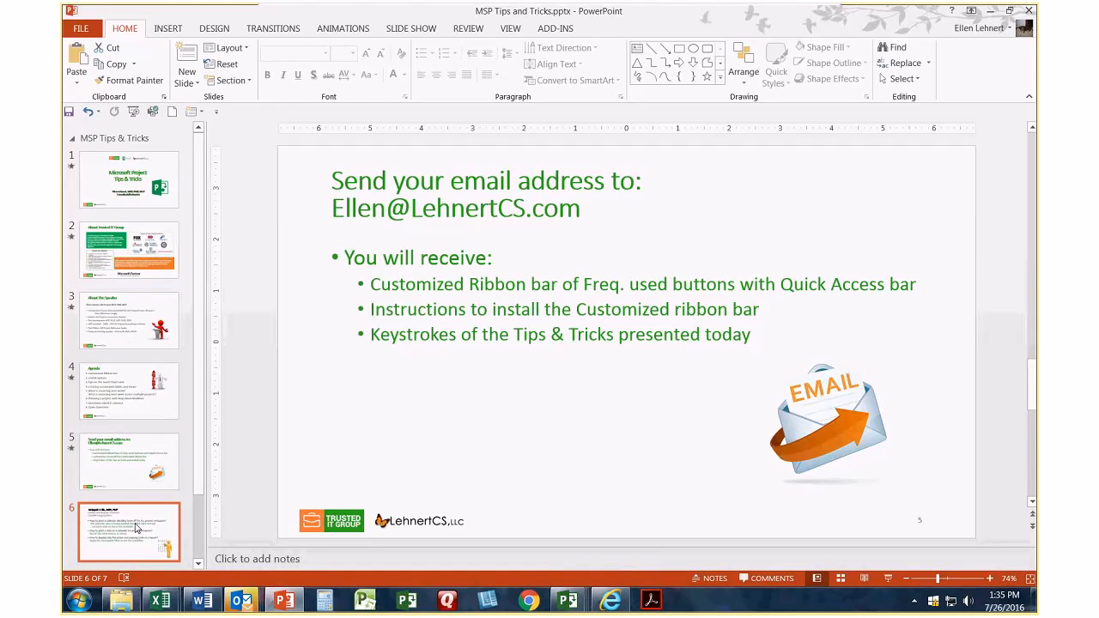
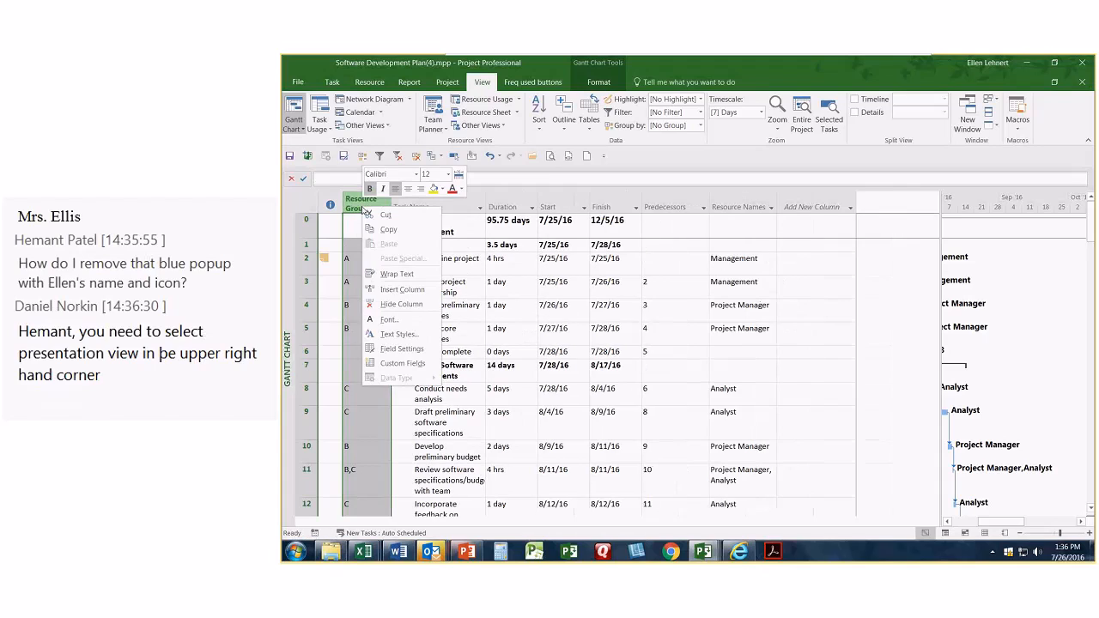
- Hide the Resource Group column and insert a % Complete column before Task Name
{"action": "left_click", "coordinate": [402, 305]}
{"action": "right_click", "coordinate": [368, 208]}
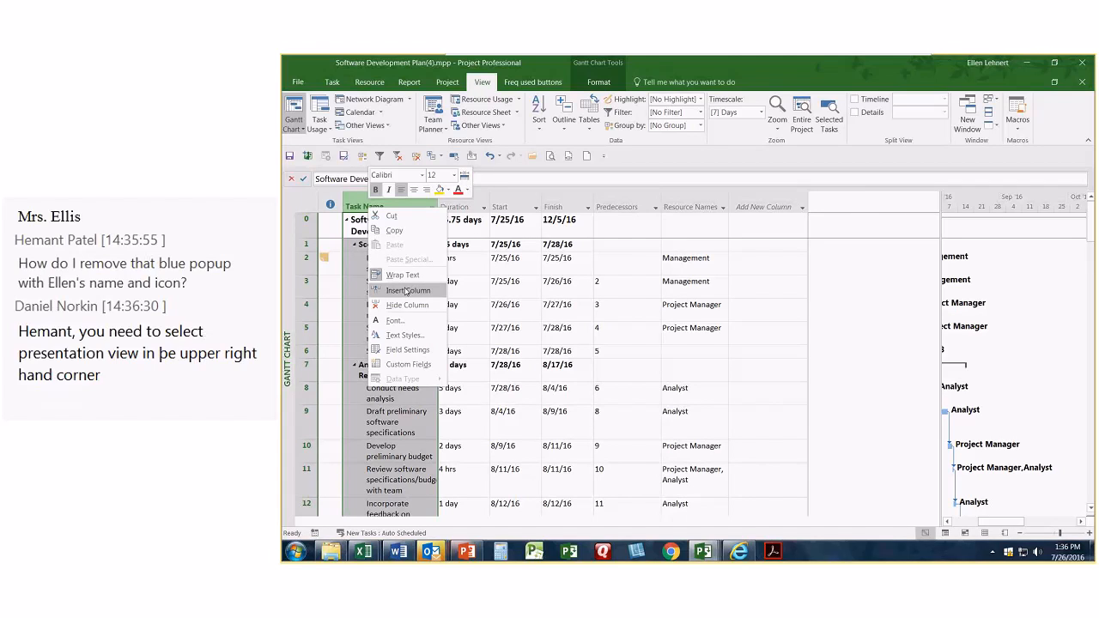
{"action": "left_click", "coordinate": [407, 291]}
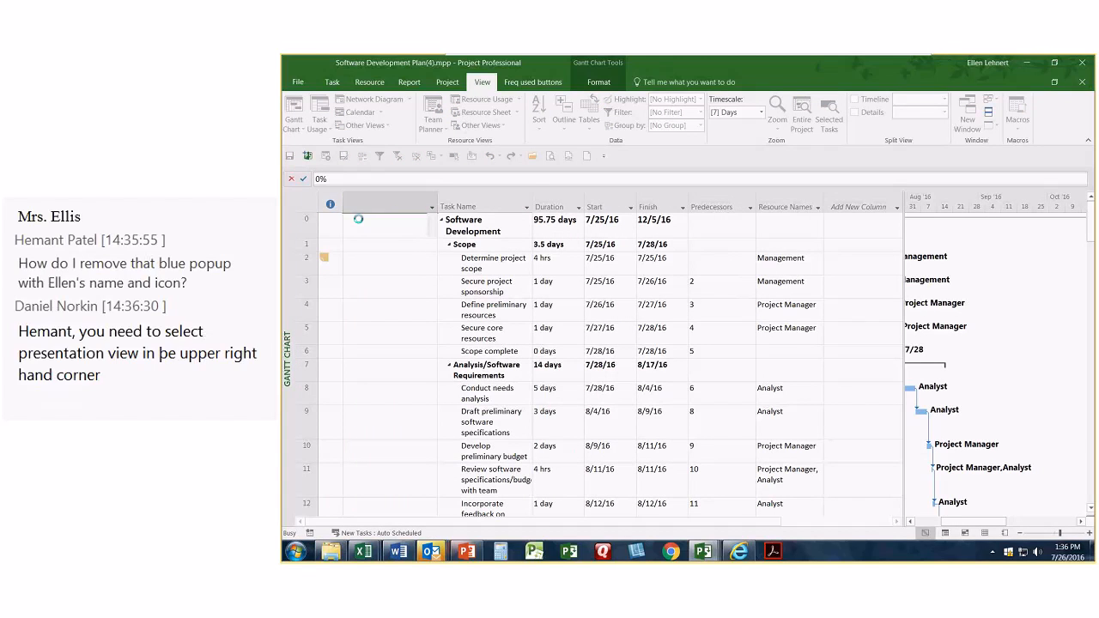
- Mark tasks 2 to 6 as 100% complete and set Conduct needs analysis to 50% complete
{"action": "left_click", "coordinate": [306, 259]}
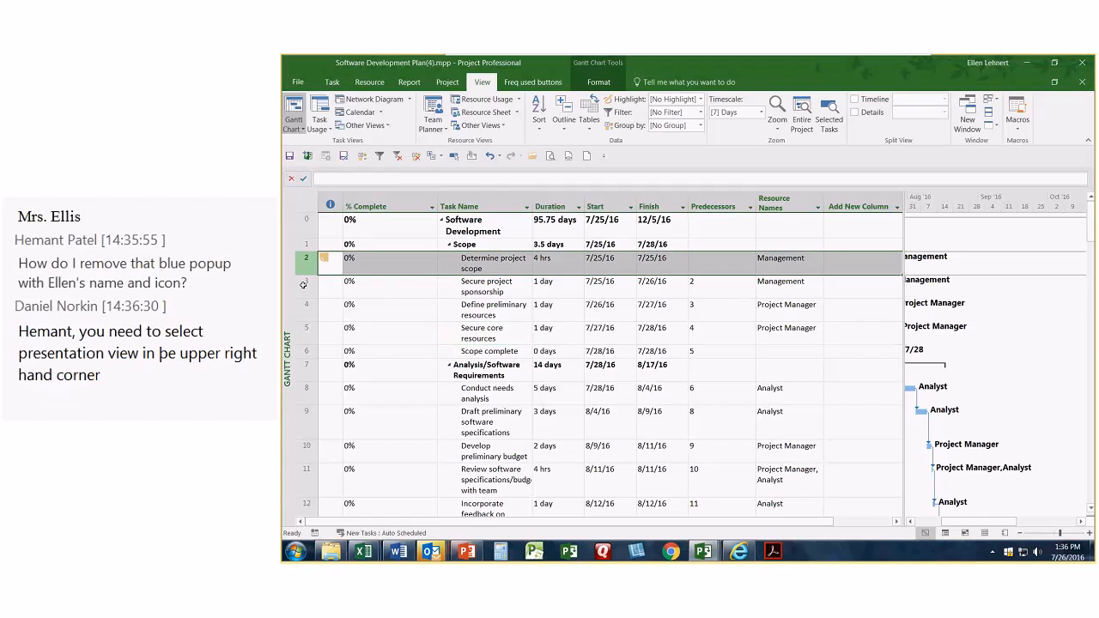
{"action": "left_click_drag", "start_coordinate": [304, 285], "coordinate": [305, 352]}
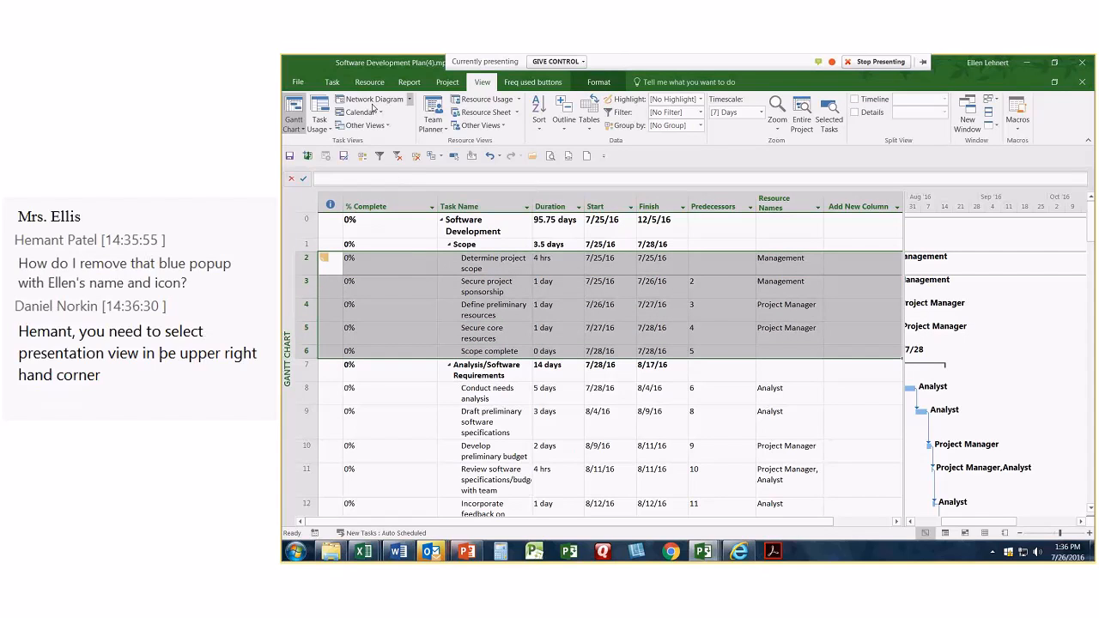
{"action": "left_click", "coordinate": [330, 82]}
{"action": "left_click", "coordinate": [547, 104]}
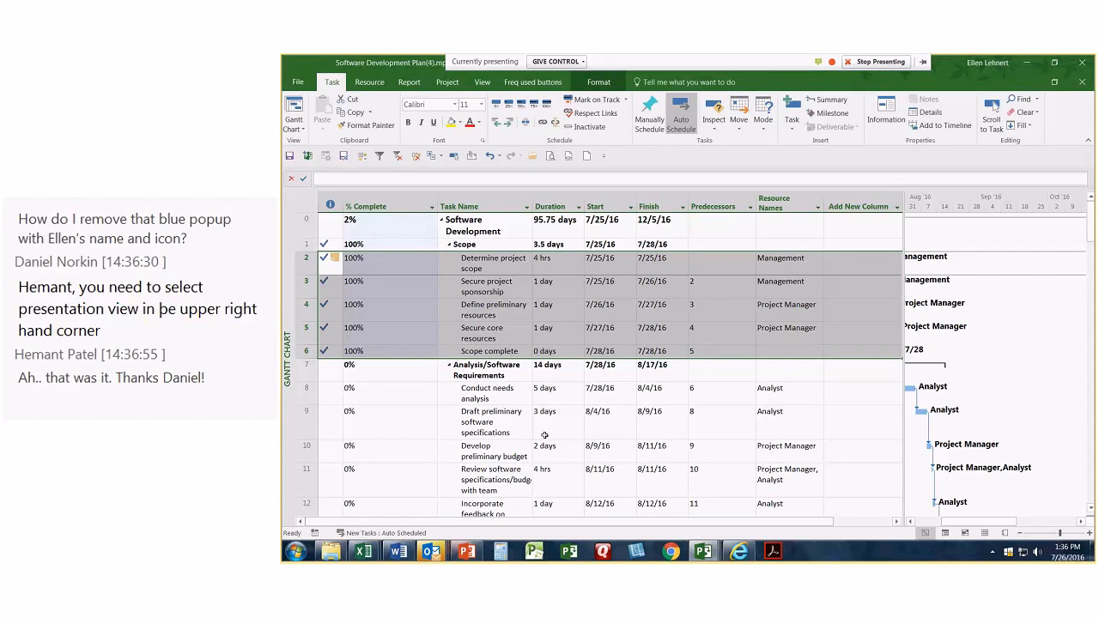
{"action": "left_click", "coordinate": [563, 304]}
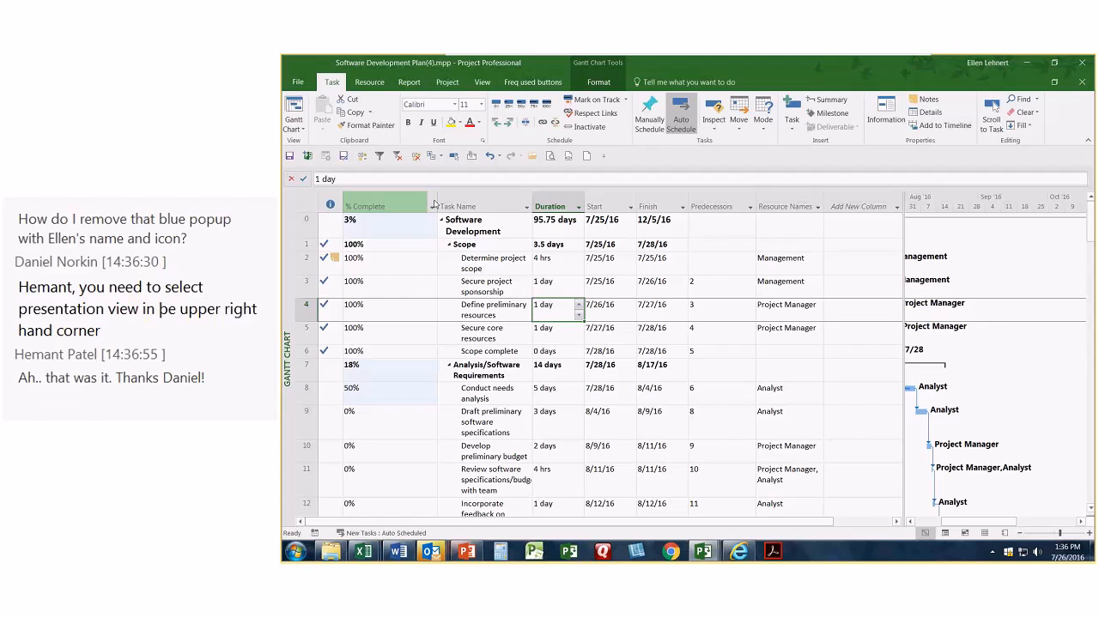
- Narrow the % Complete column and filter out the tasks that are 100% complete
{"action": "left_click_drag", "start_coordinate": [437, 198], "coordinate": [406, 208]}
{"action": "left_click", "coordinate": [407, 208]}
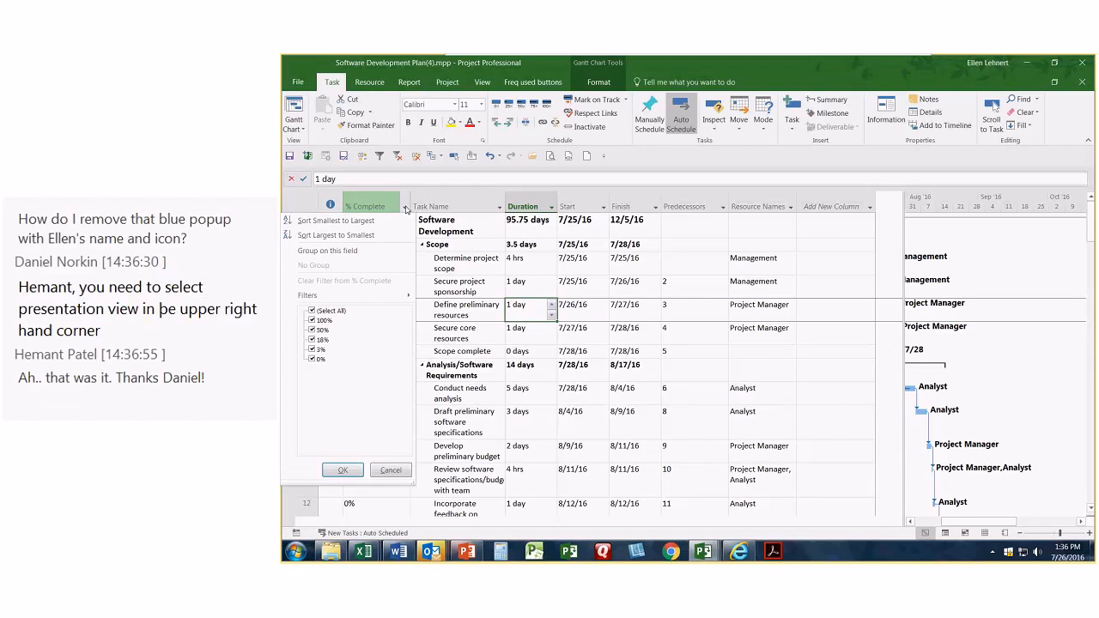
{"action": "left_click", "coordinate": [312, 320]}
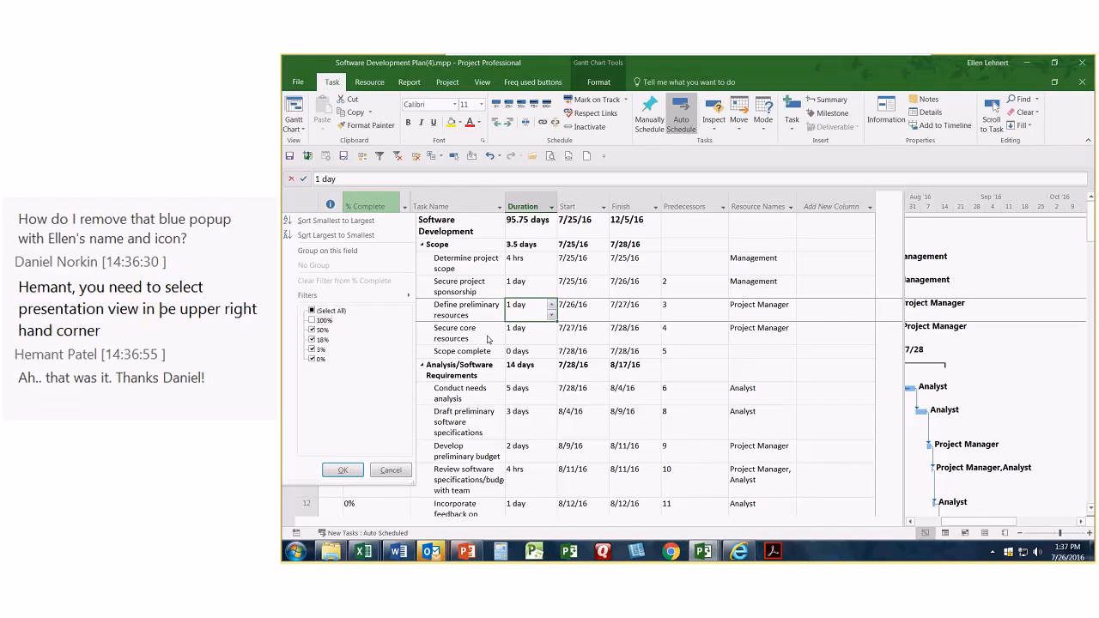
{"action": "left_click", "coordinate": [320, 321]}
{"action": "left_click", "coordinate": [343, 470]}
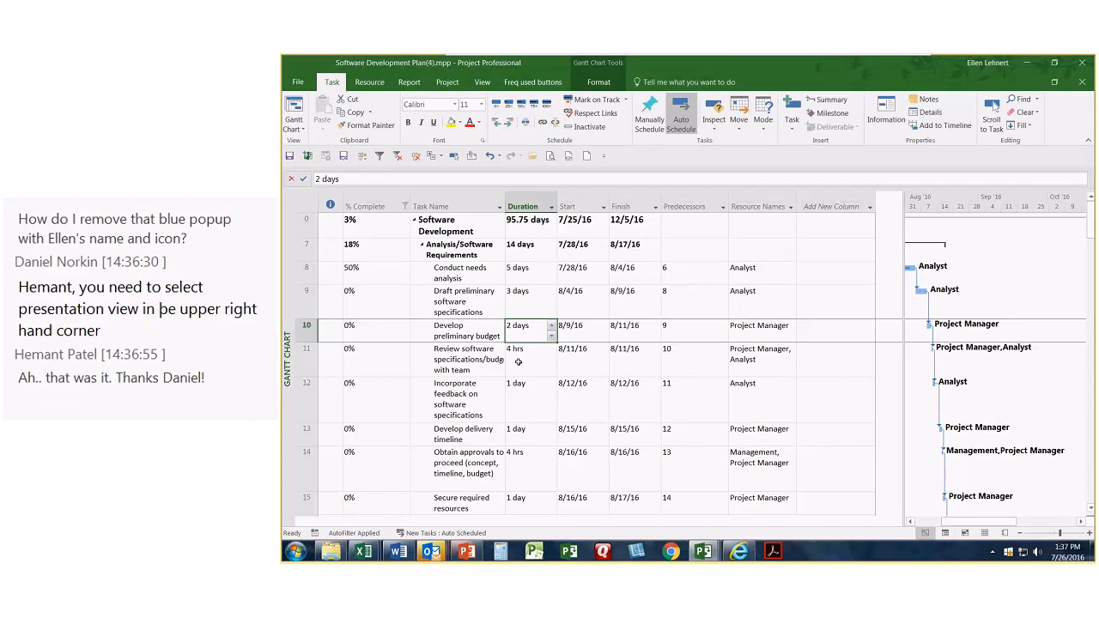
- Replace the 100% complete exclusion filter with the built-in Incomplete Tasks filter, and clear it again to show all tasks
{"action": "key", "text": "F3"}
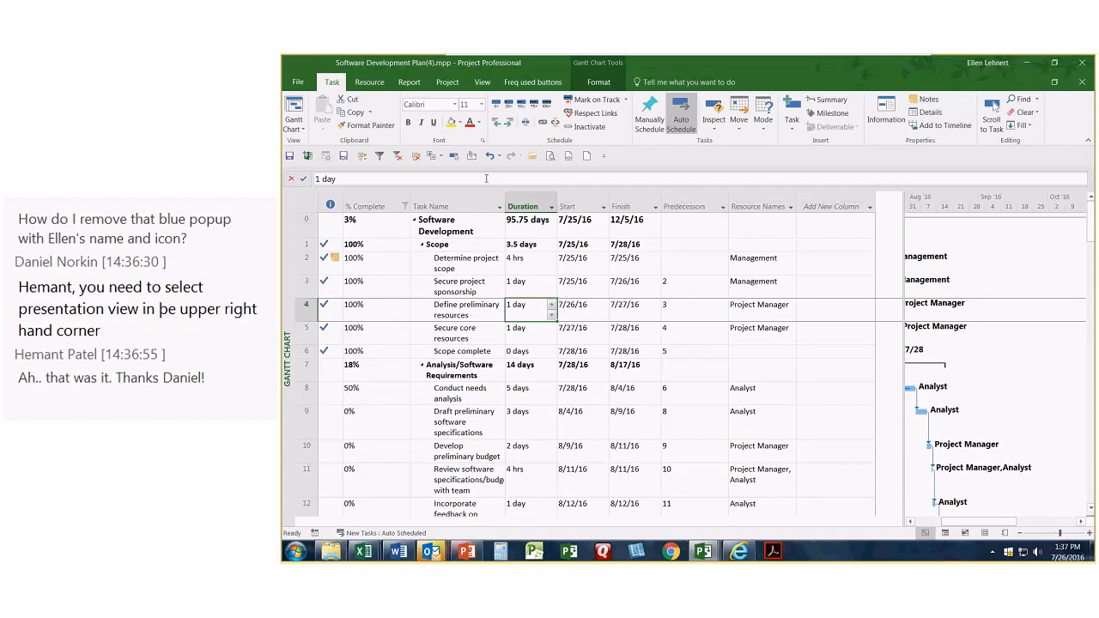
{"action": "left_click", "coordinate": [482, 82]}
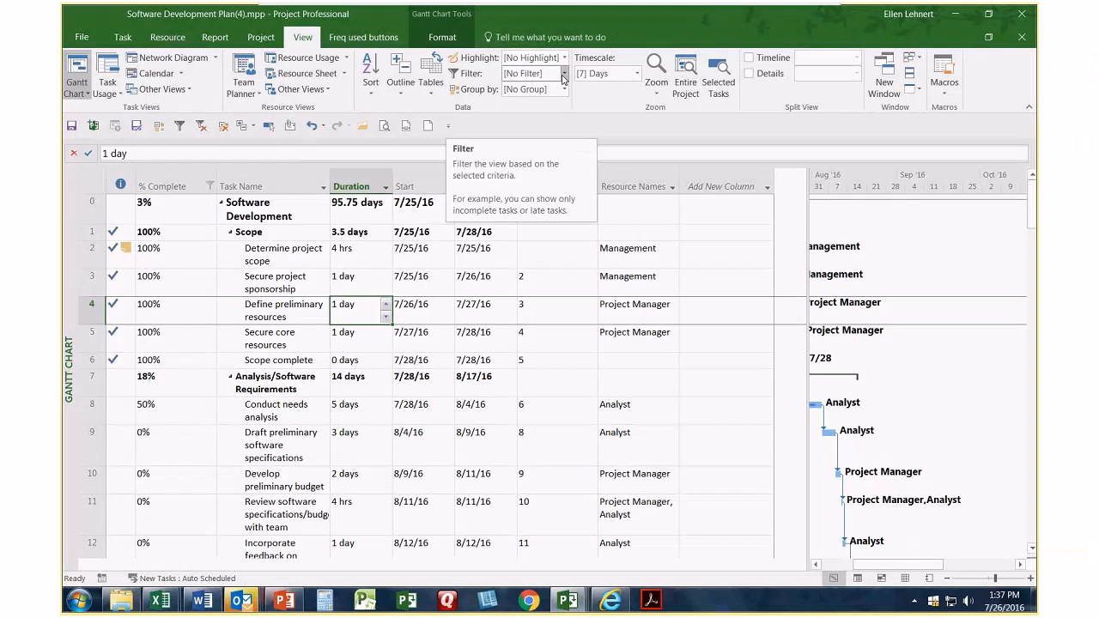
{"action": "left_click", "coordinate": [563, 74]}
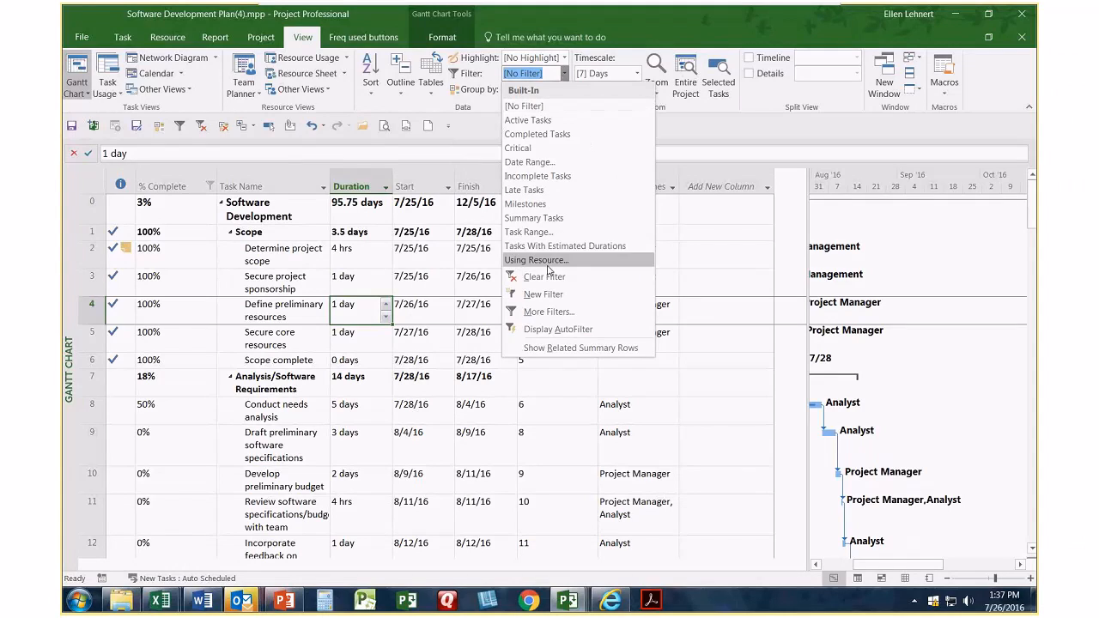
{"action": "left_click", "coordinate": [516, 177]}
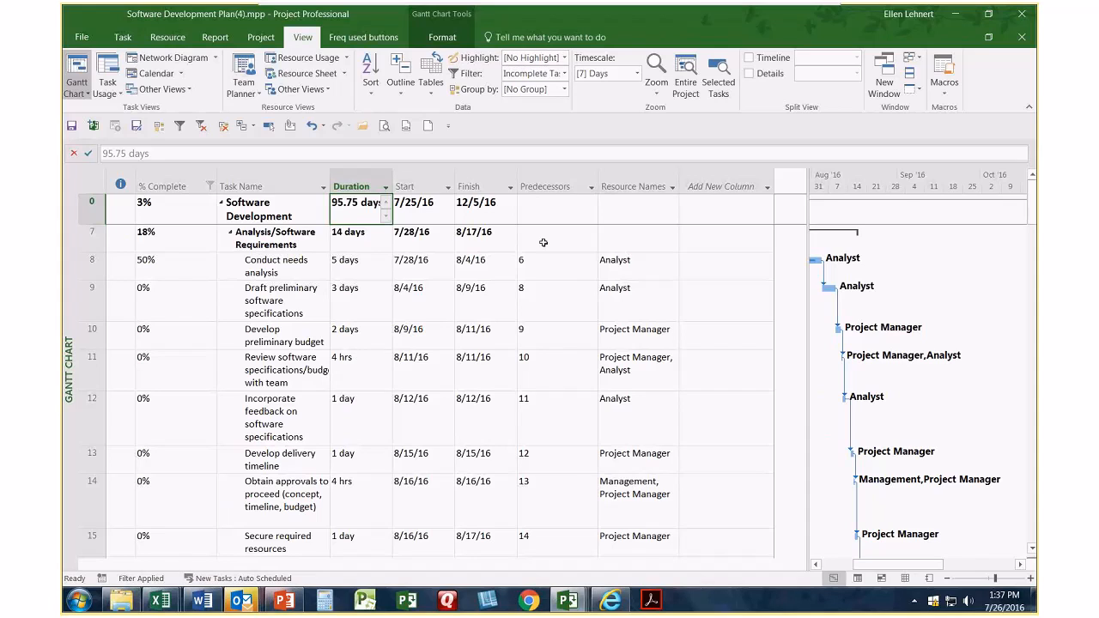
{"action": "key", "text": "F3"}
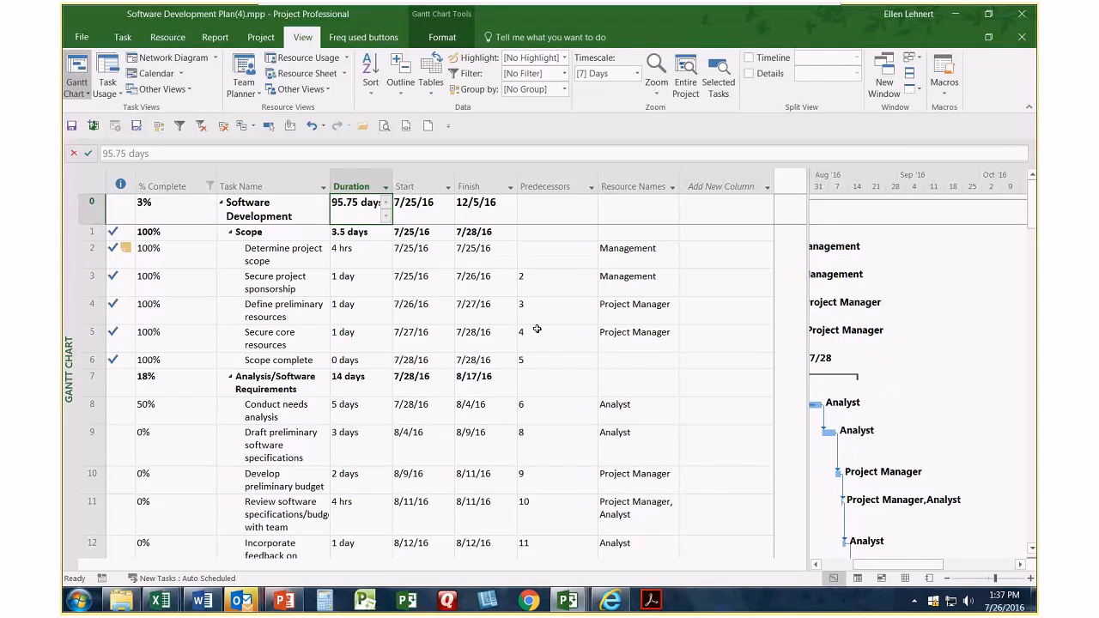
- Switch to the PowerPoint presentation, open slide 7 and highlight the words "4 subtasks" in the question
{"action": "left_click", "coordinate": [281, 601]}
{"action": "left_click", "coordinate": [151, 529]}
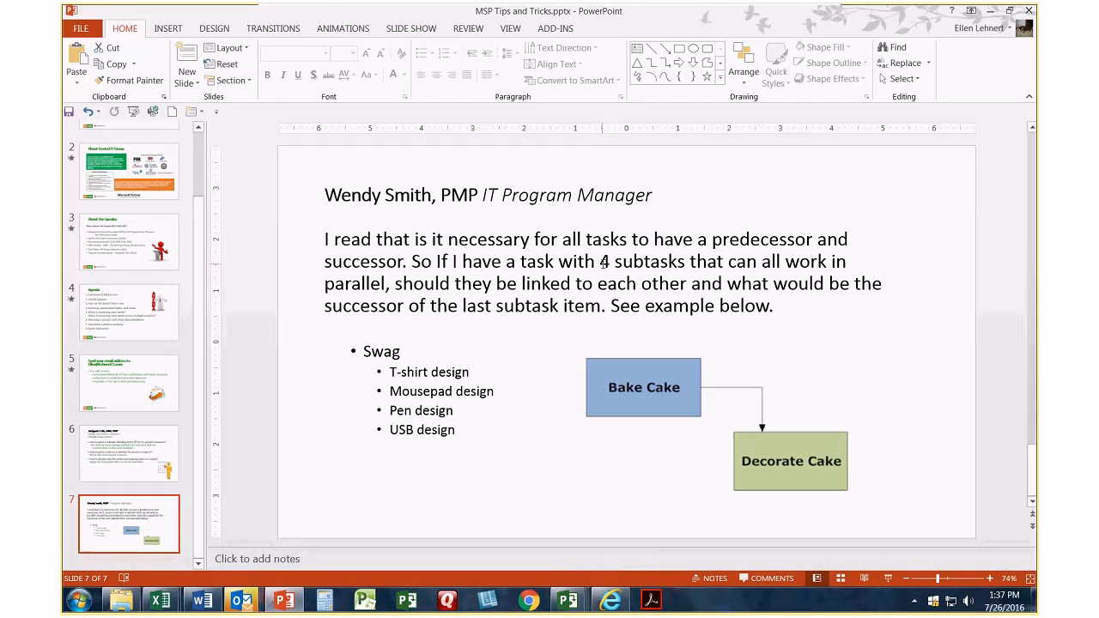
{"action": "left_click_drag", "start_coordinate": [604, 261], "coordinate": [678, 261]}
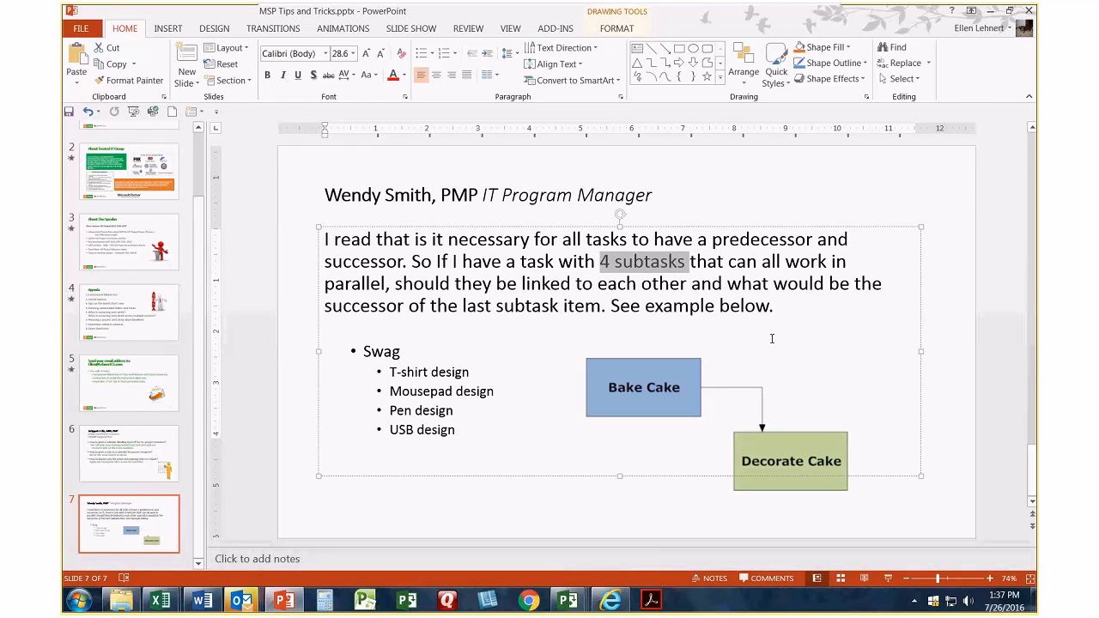
- Switch back to Microsoft Project and close Hawk Project.mpp, Condor Project 3.mpp and Project1, discarding the changes to Project1
{"action": "left_click", "coordinate": [559, 604]}
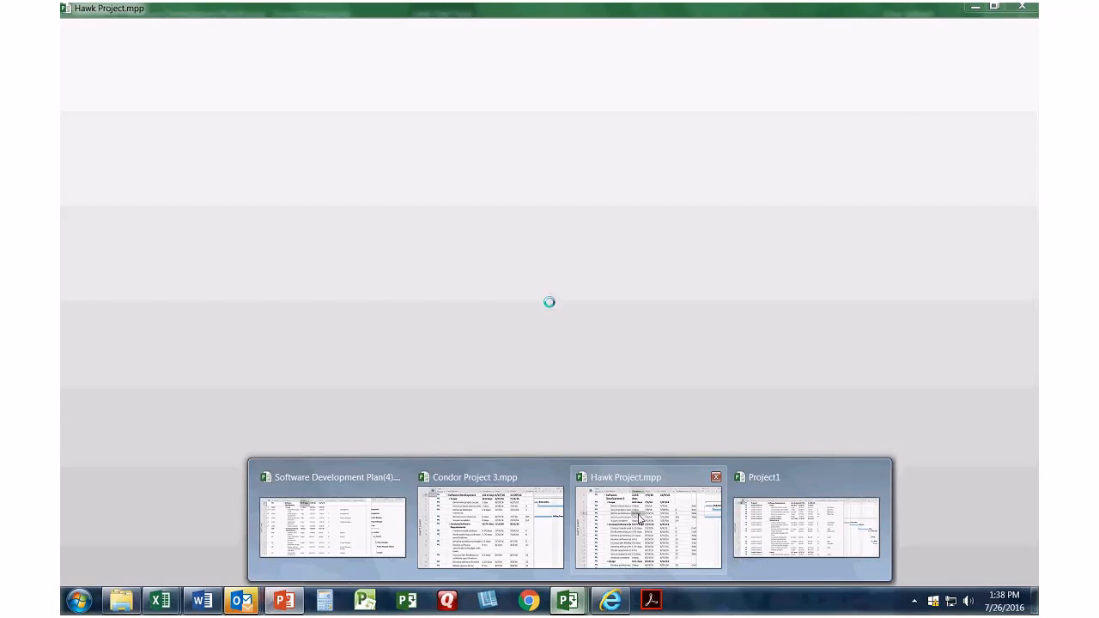
{"action": "left_click", "coordinate": [639, 519]}
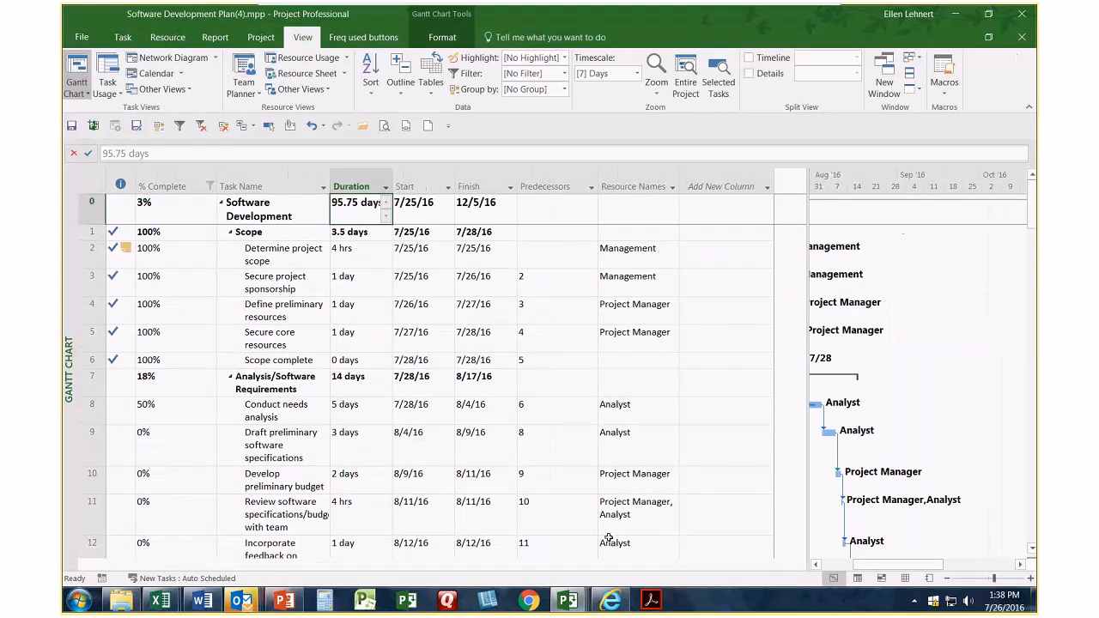
{"action": "left_click", "coordinate": [567, 601]}
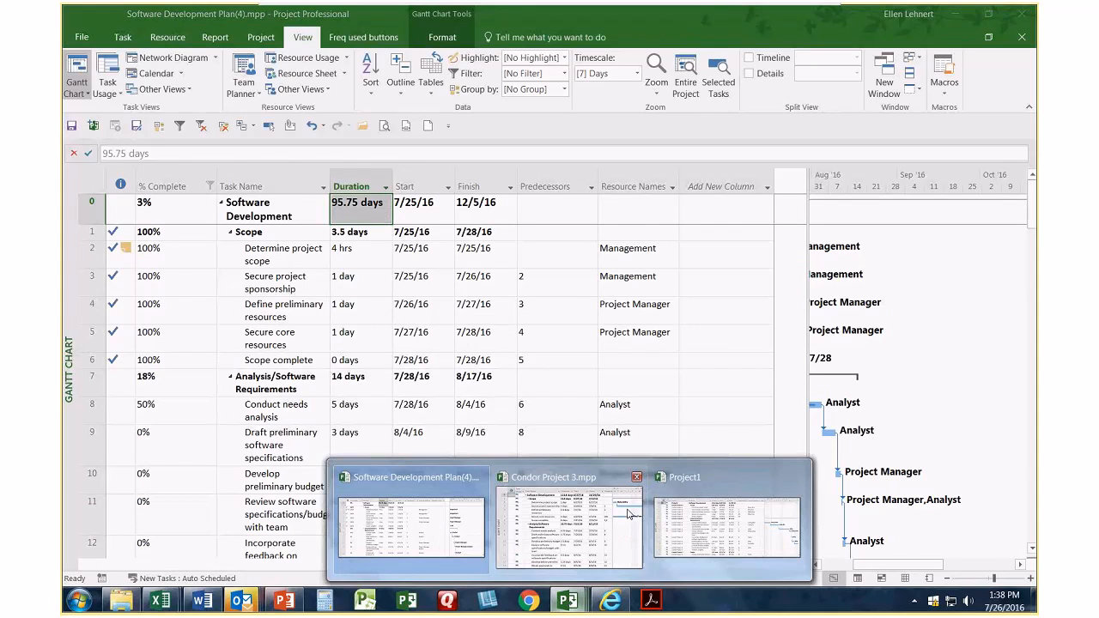
{"action": "left_click", "coordinate": [591, 516]}
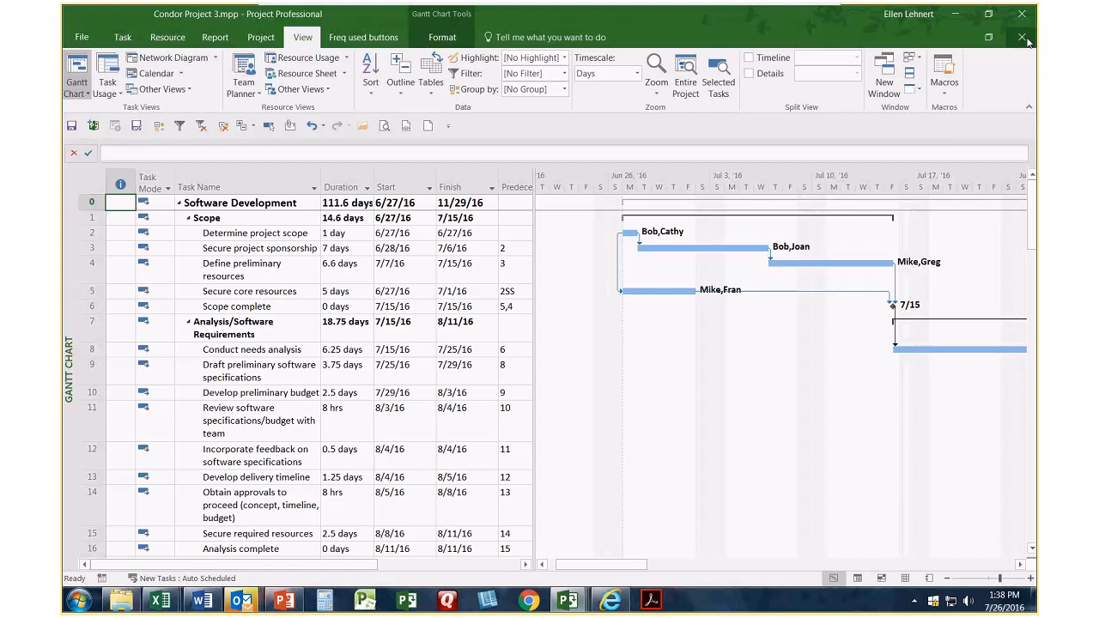
{"action": "left_click", "coordinate": [1022, 38]}
{"action": "mouse_move", "coordinate": [567, 601]}
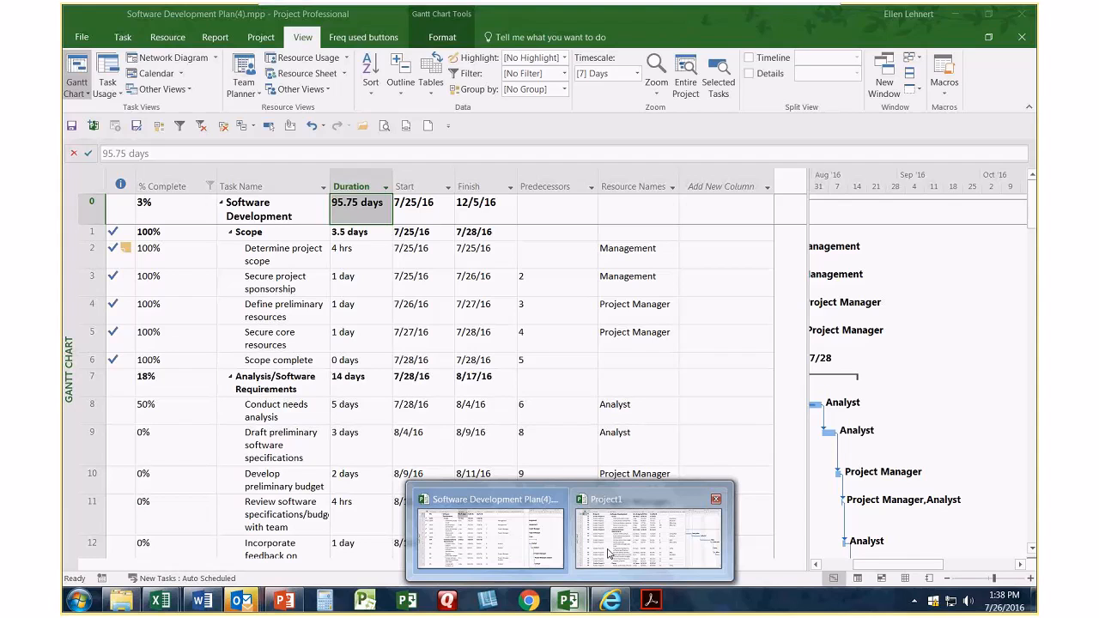
{"action": "left_click", "coordinate": [608, 554]}
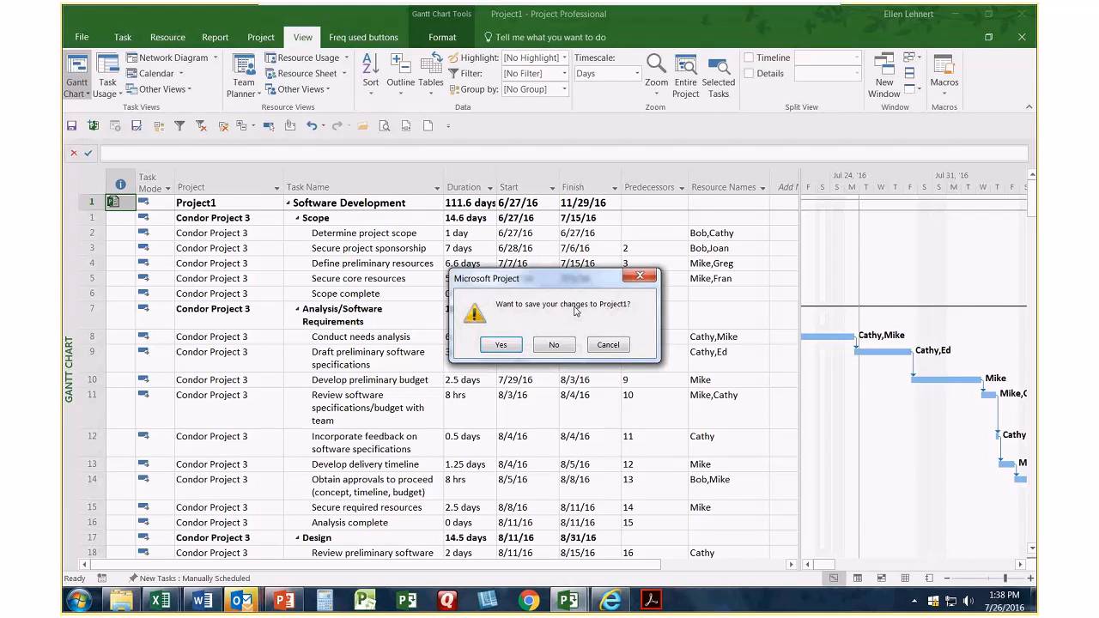
{"action": "left_click", "coordinate": [554, 345]}
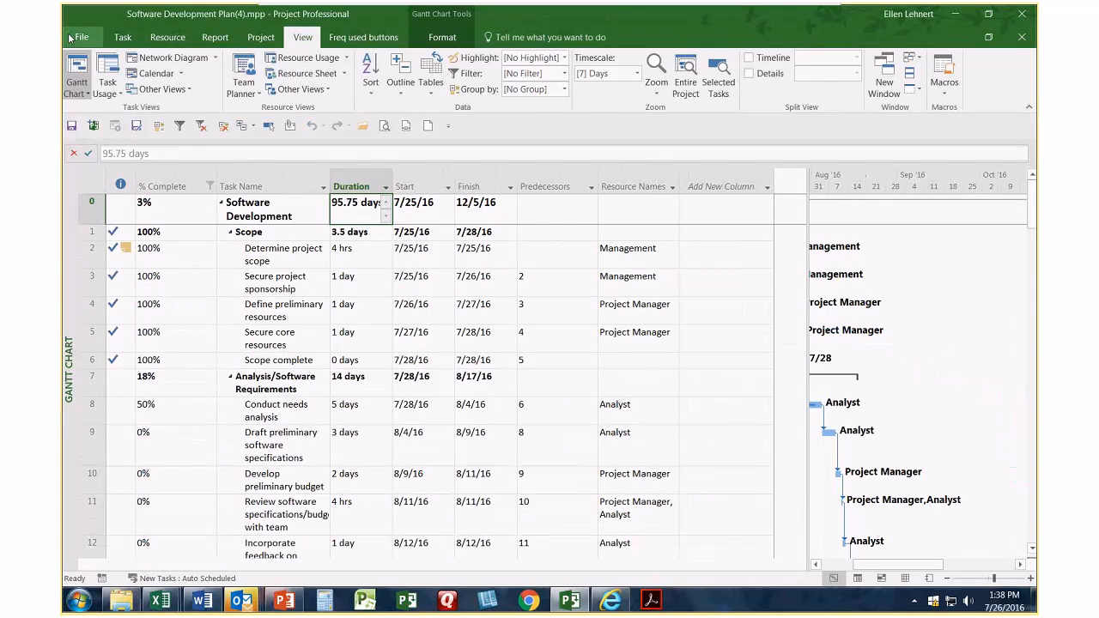
- Open the recent "question start" .mpp file stored in the MS Project tips & tricks folder
{"action": "left_click", "coordinate": [74, 37]}
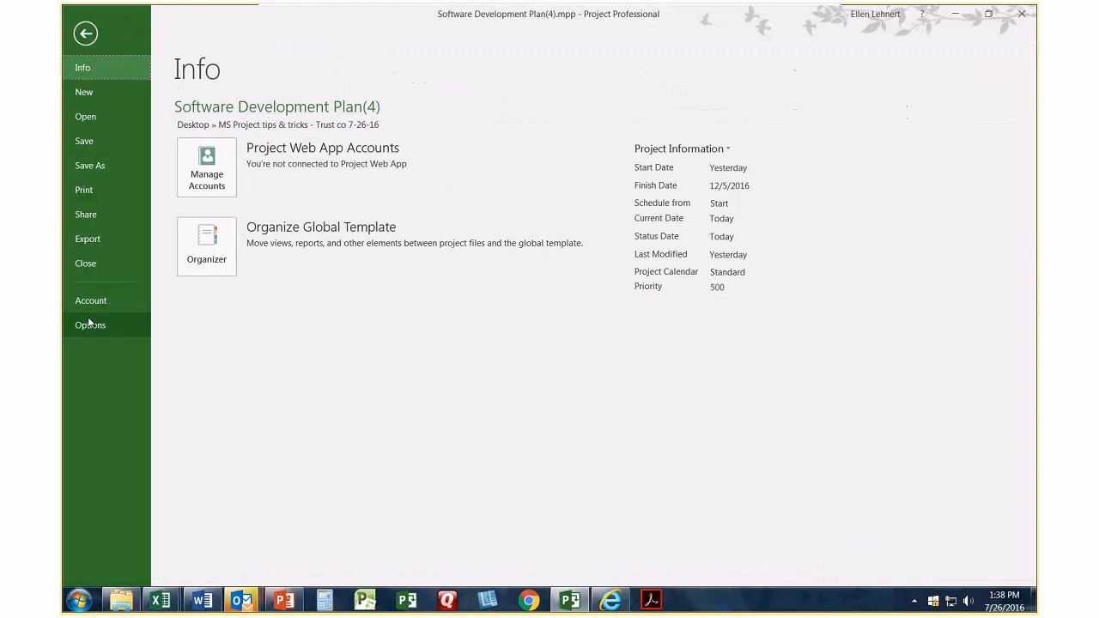
{"action": "left_click", "coordinate": [86, 117]}
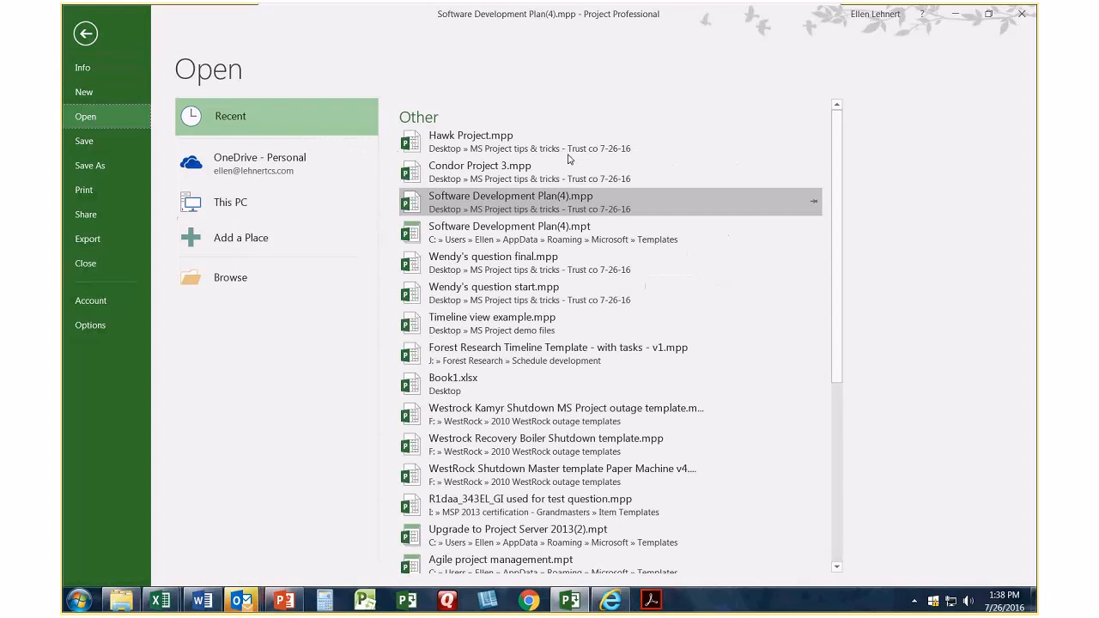
{"action": "left_click", "coordinate": [488, 292]}
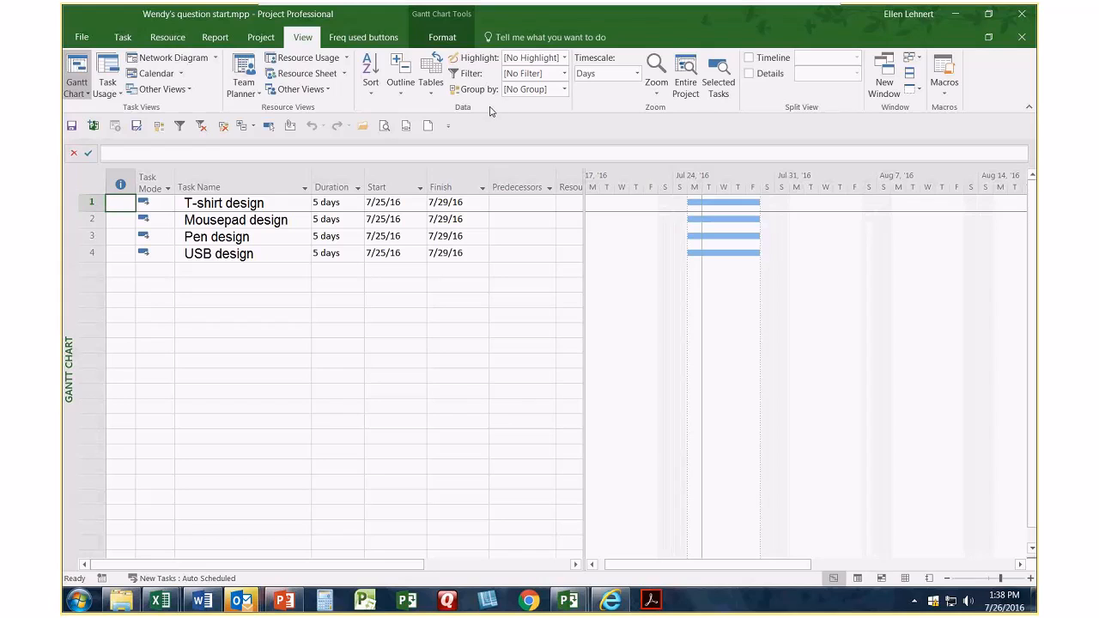
- Show the project summary task above the four design tasks in the Gantt chart table
{"action": "left_click", "coordinate": [371, 43]}
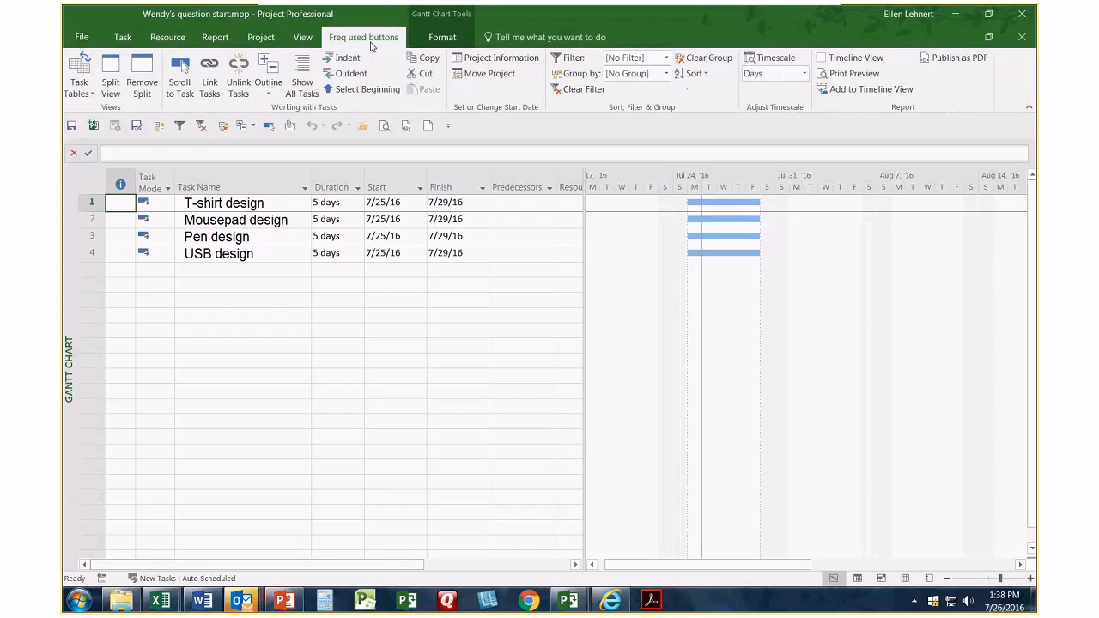
{"action": "left_click", "coordinate": [445, 37]}
{"action": "left_click", "coordinate": [847, 73]}
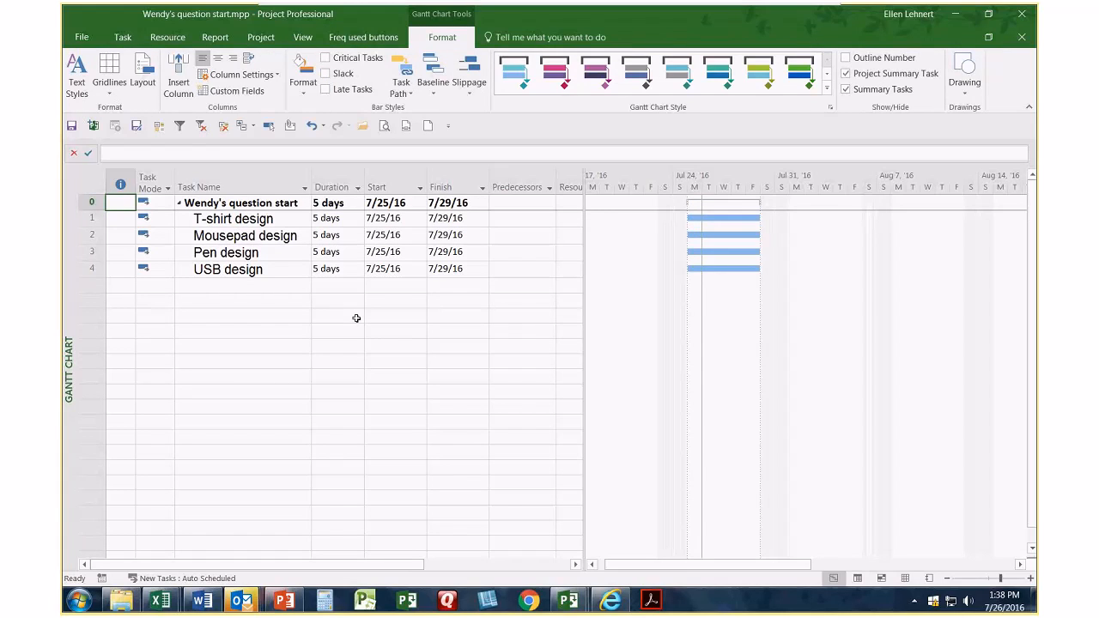
{"action": "left_click", "coordinate": [226, 283]}
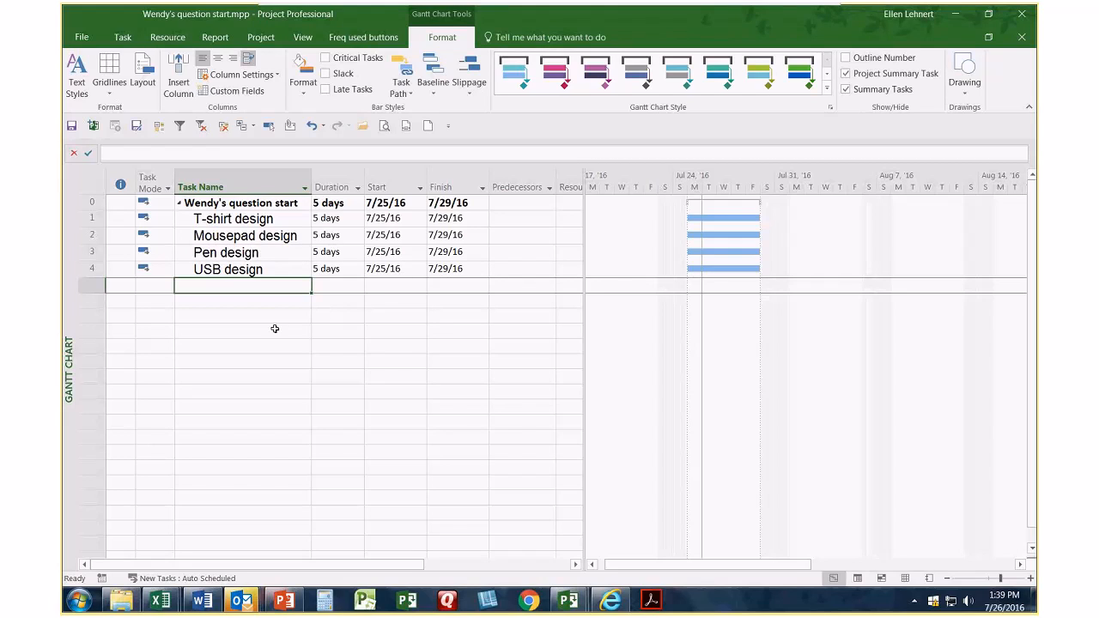
- Insert a row above T-shirt design and name the new task Design
{"action": "left_click", "coordinate": [92, 220]}
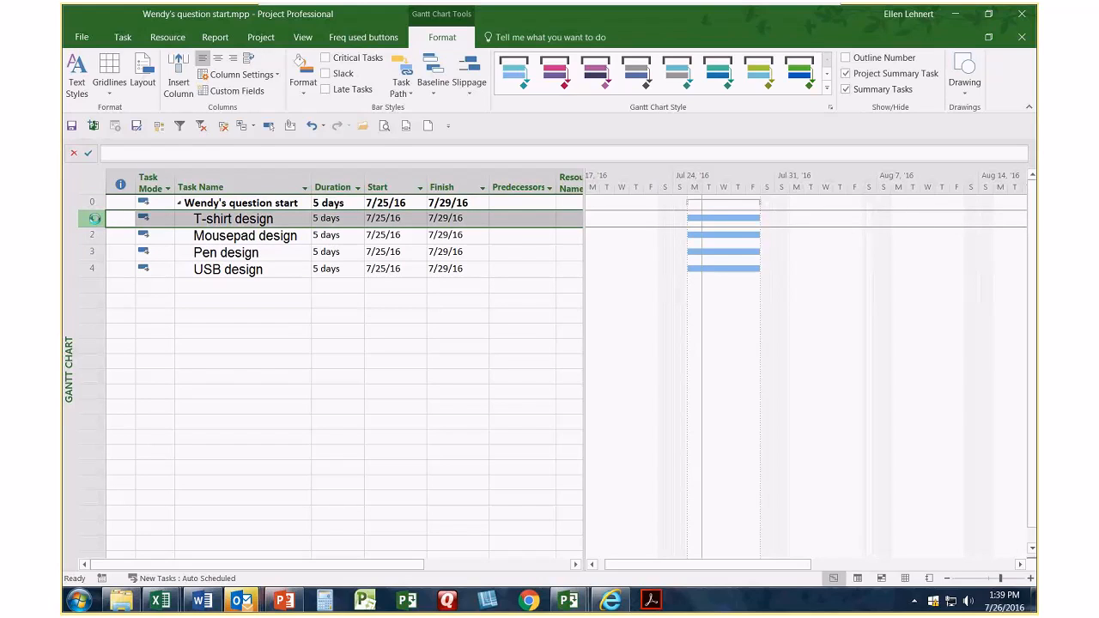
{"action": "key", "text": "Insert"}
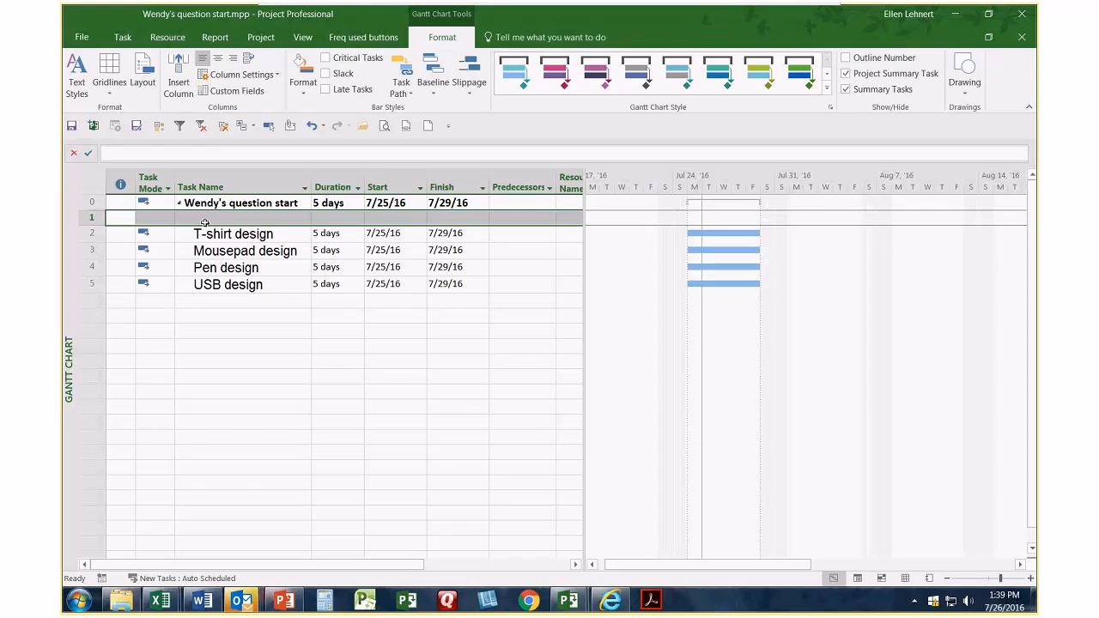
{"action": "left_click", "coordinate": [204, 222]}
{"action": "type", "text": "dESIGN"}
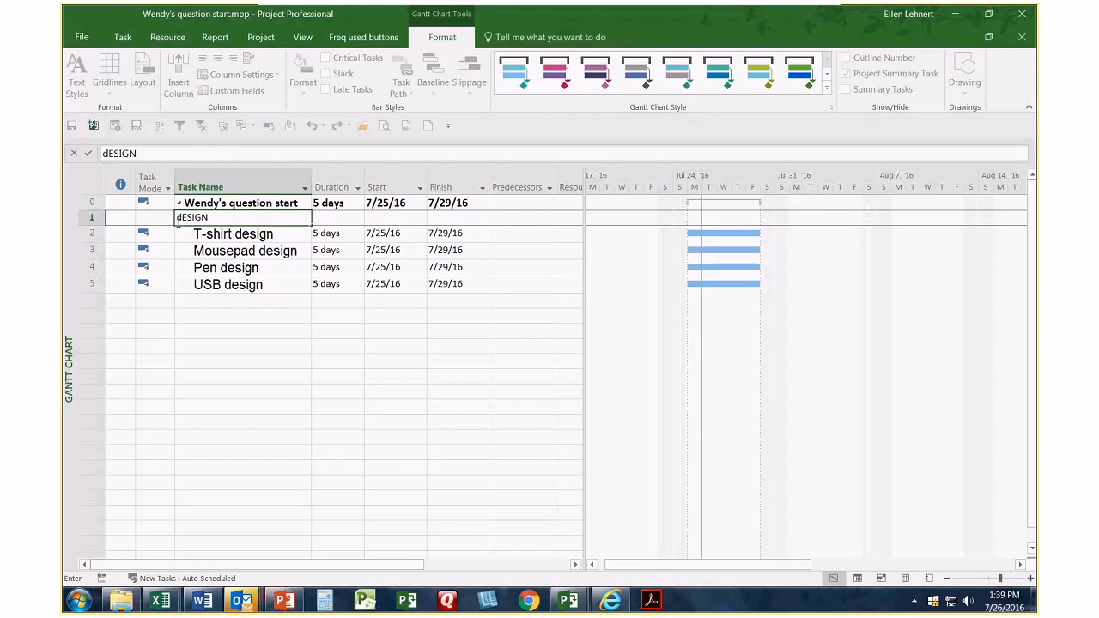
{"action": "key", "text": "BackSpace"}
{"action": "key", "text": "BackSpace"}
{"action": "key", "text": "BackSpace"}
{"action": "key", "text": "BackSpace"}
{"action": "key", "text": "BackSpace"}
{"action": "key", "text": "BackSpace"}
{"action": "type", "text": "Design"}
{"action": "left_click", "coordinate": [247, 327]}
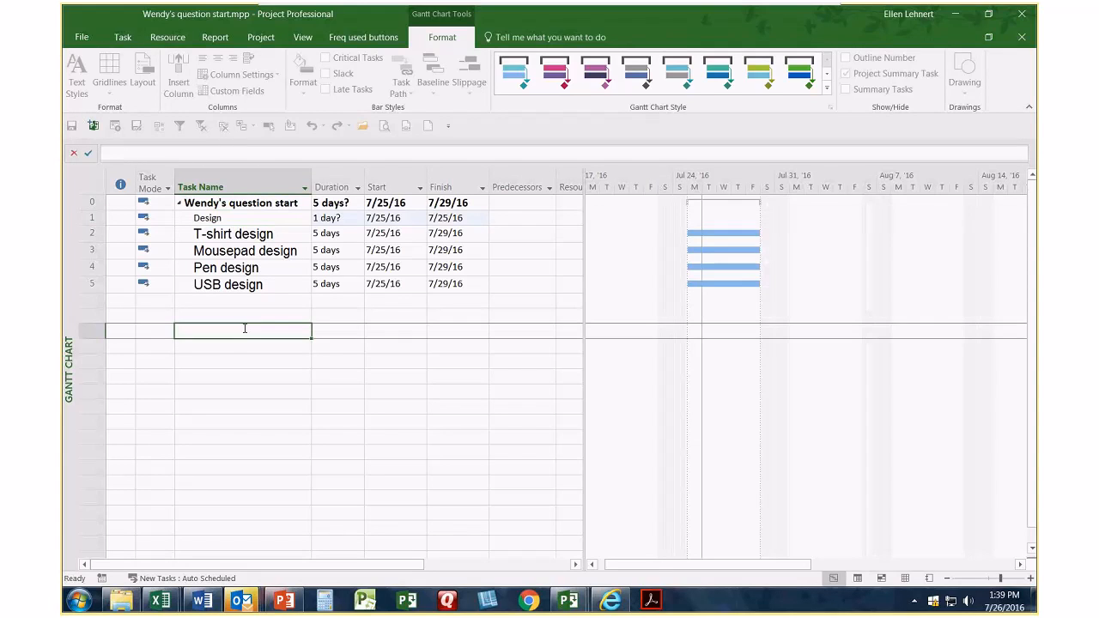
- Indent the T-shirt, Mousepad, Pen and USB design tasks as subtasks of Design
{"action": "left_click", "coordinate": [249, 234]}
{"action": "left_click_drag", "start_coordinate": [249, 235], "coordinate": [253, 286]}
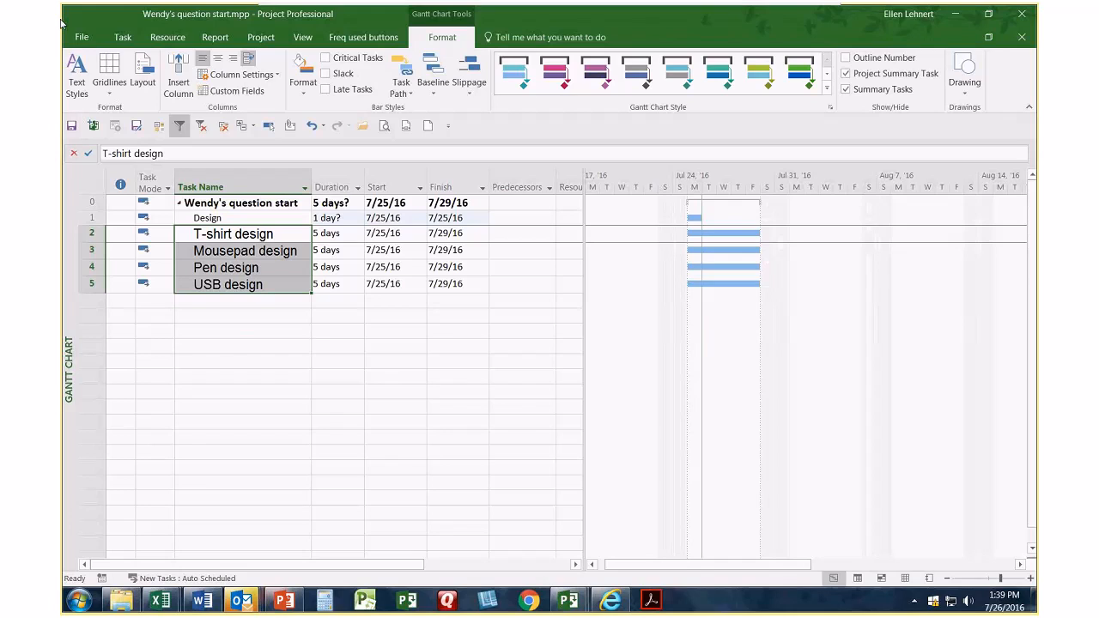
{"action": "left_click", "coordinate": [120, 37]}
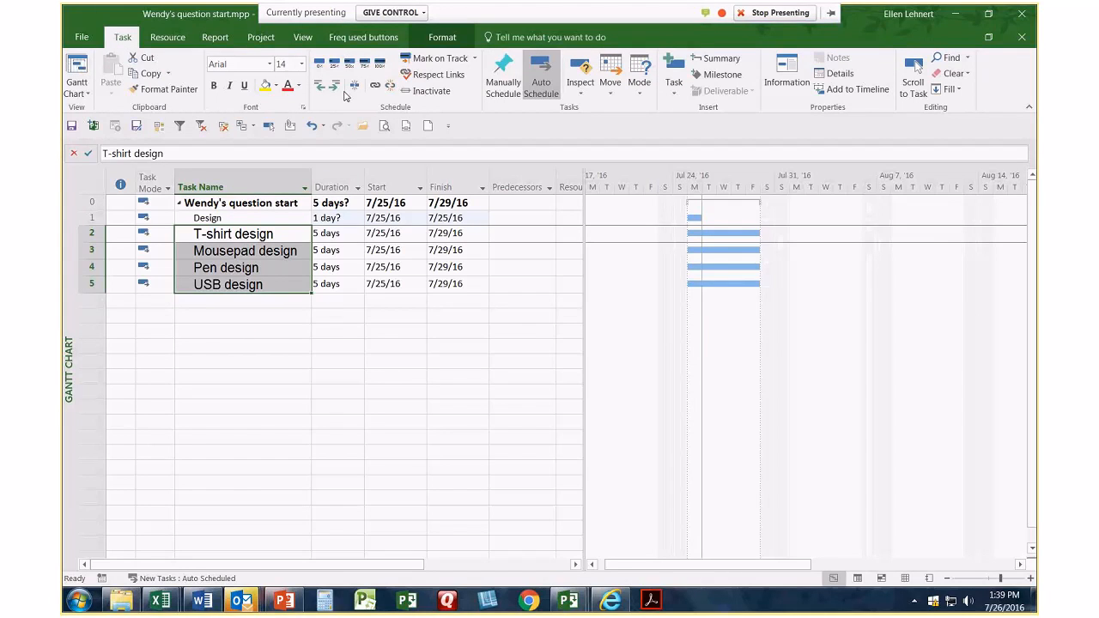
{"action": "left_click", "coordinate": [335, 86]}
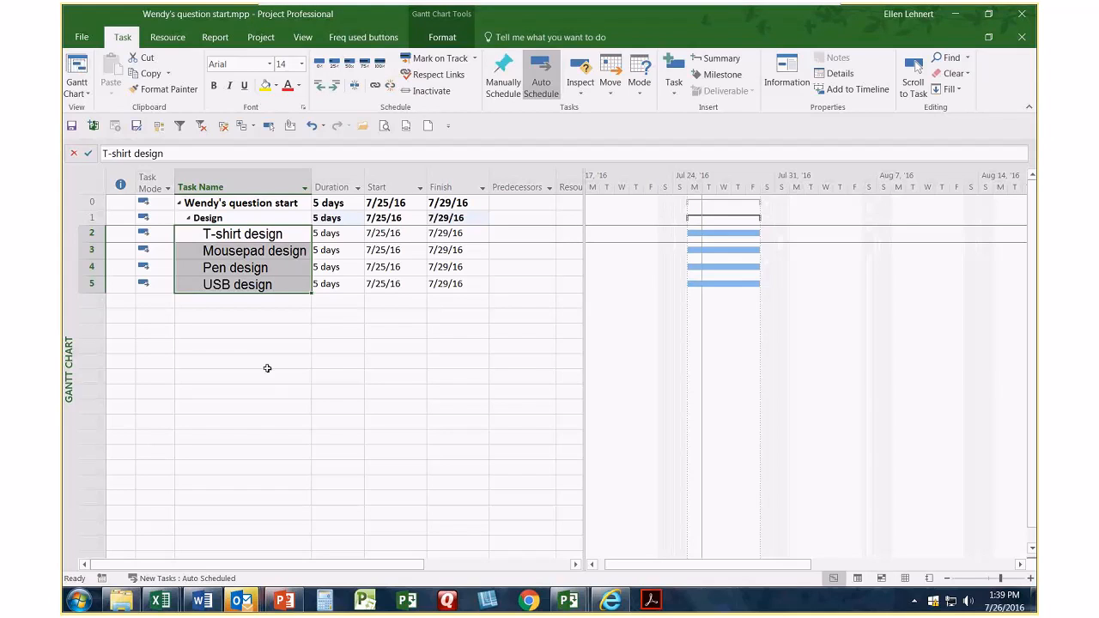
{"action": "left_click", "coordinate": [267, 368]}
- Insert three blank rows above the Design summary task and name the first one Scope
{"action": "left_click", "coordinate": [91, 218]}
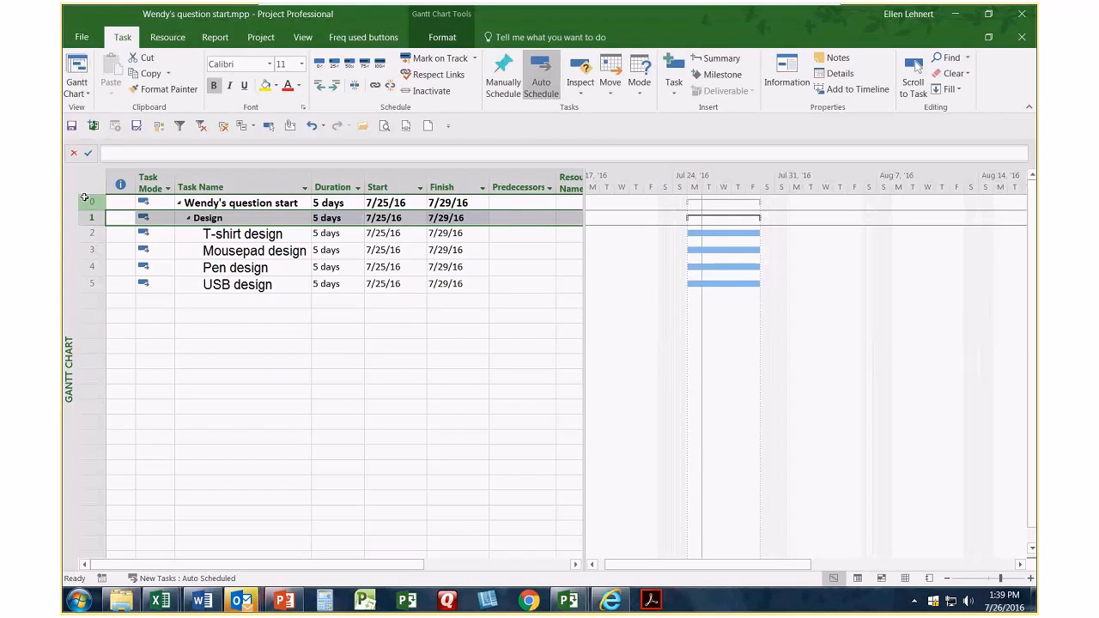
{"action": "key", "text": "Insert"}
{"action": "key", "text": "Insert"}
{"action": "key", "text": "Insert"}
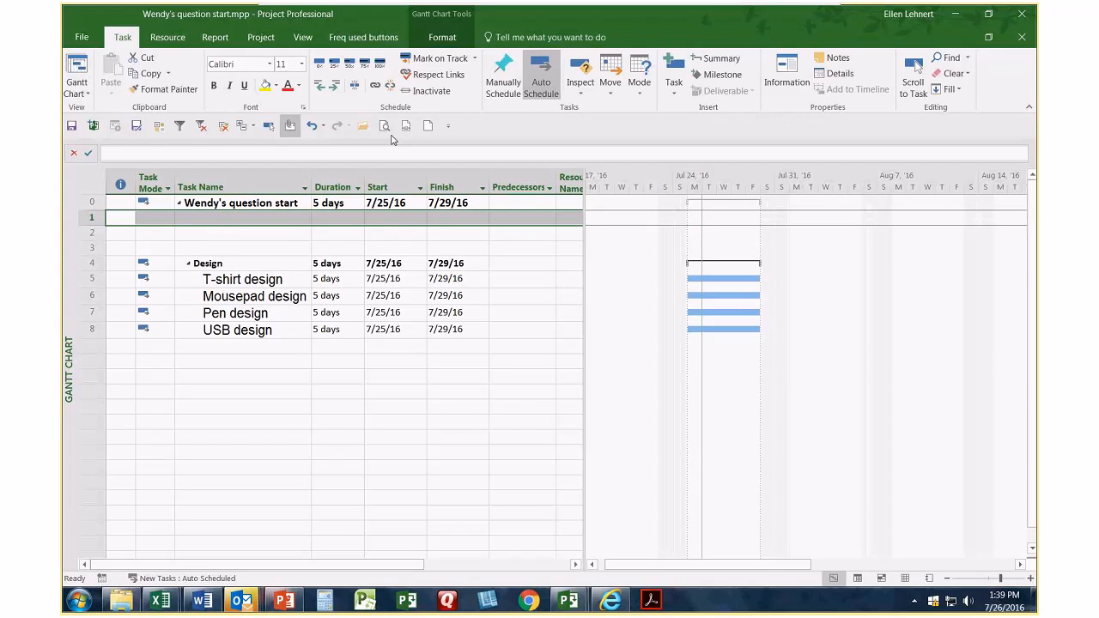
{"action": "type", "text": "Scope"}
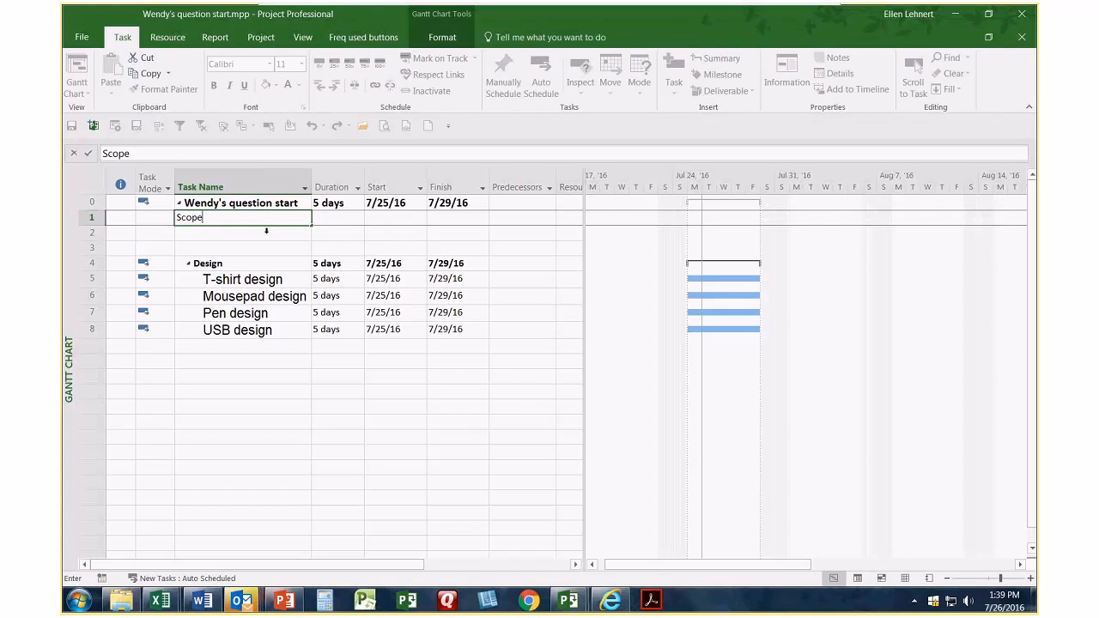
{"action": "left_click", "coordinate": [268, 230]}
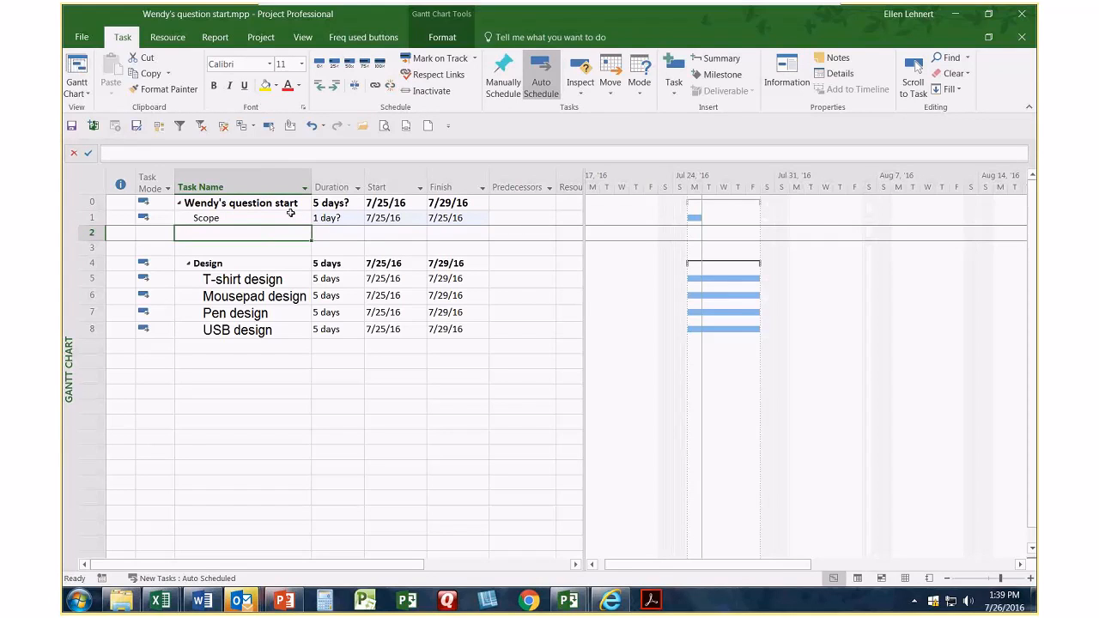
- Fill the two blank rows below Scope with placeholder tasks, each named "a"
{"action": "type", "text": "a"}
{"action": "left_click", "coordinate": [251, 247]}
{"action": "type", "text": "a"}
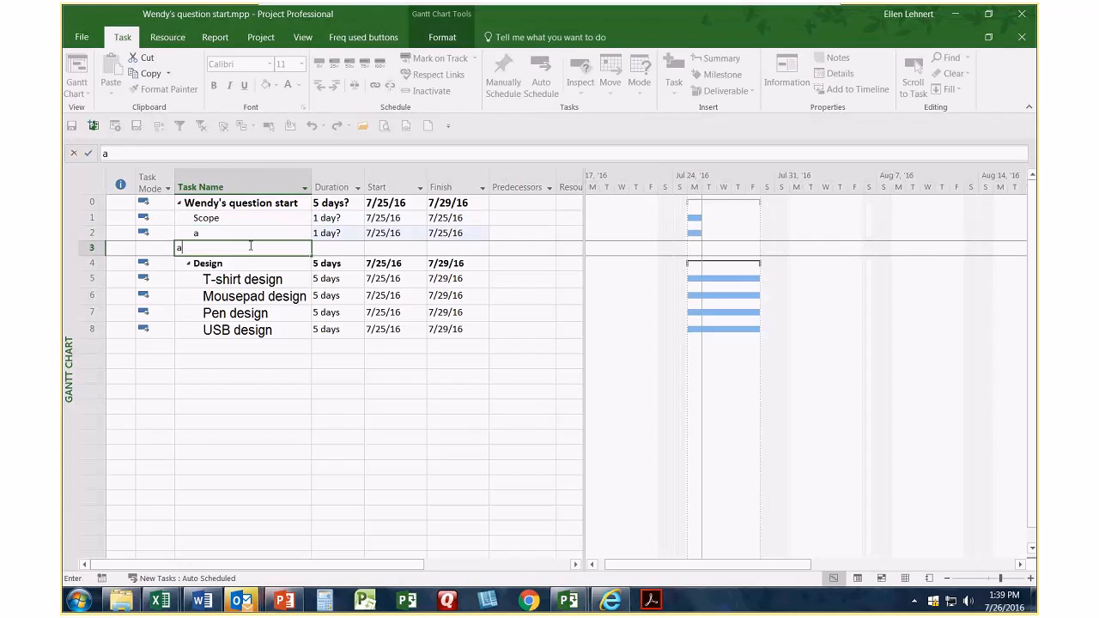
{"action": "left_click", "coordinate": [244, 346]}
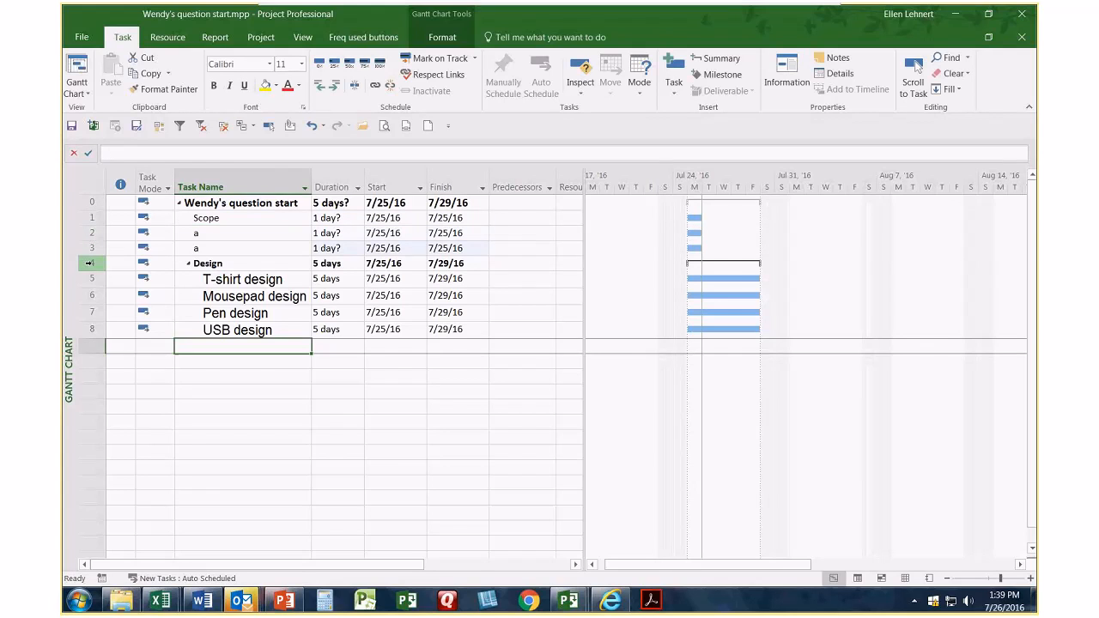
- Insert a row above the Design summary task and name the new task Scope completed
{"action": "left_click", "coordinate": [90, 262]}
{"action": "key", "text": "Insert"}
{"action": "left_click", "coordinate": [233, 264]}
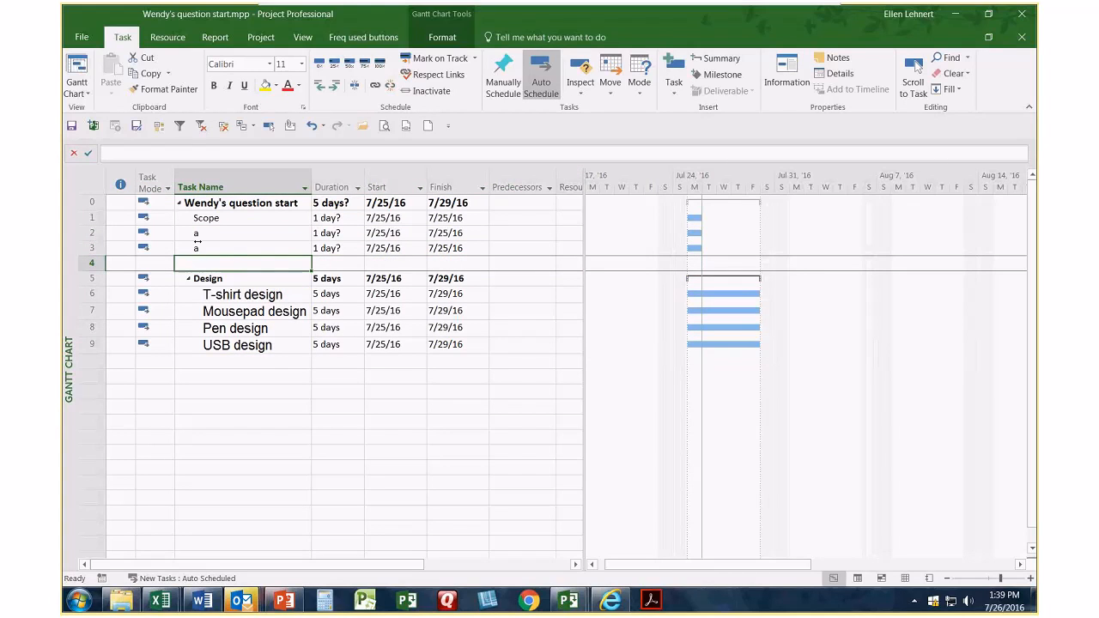
{"action": "type", "text": "Scope comple"}
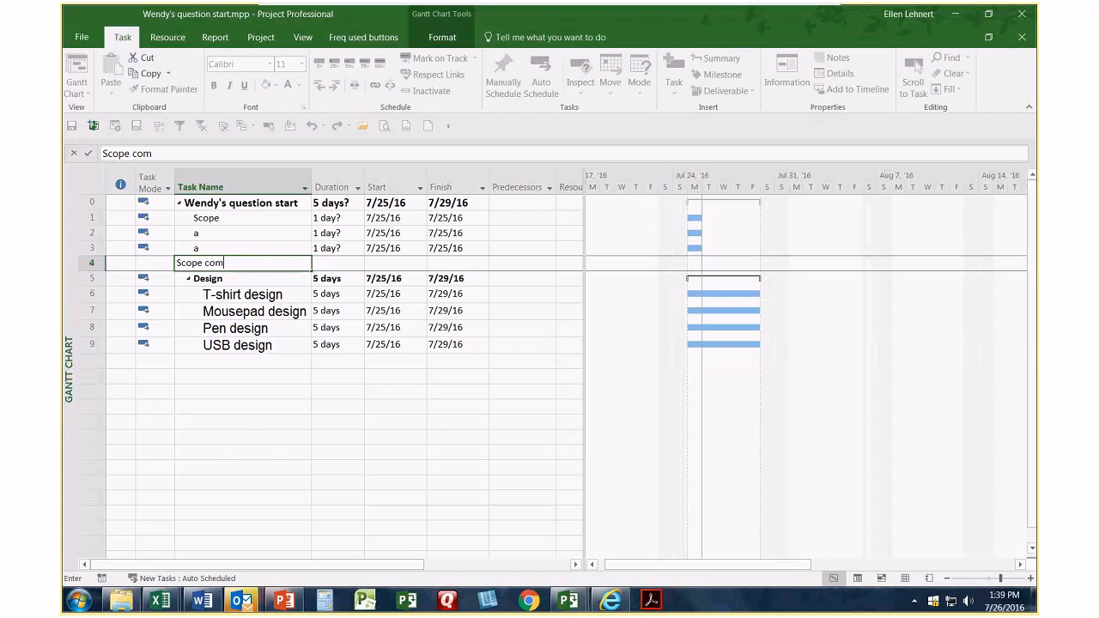
{"action": "type", "text": "ted"}
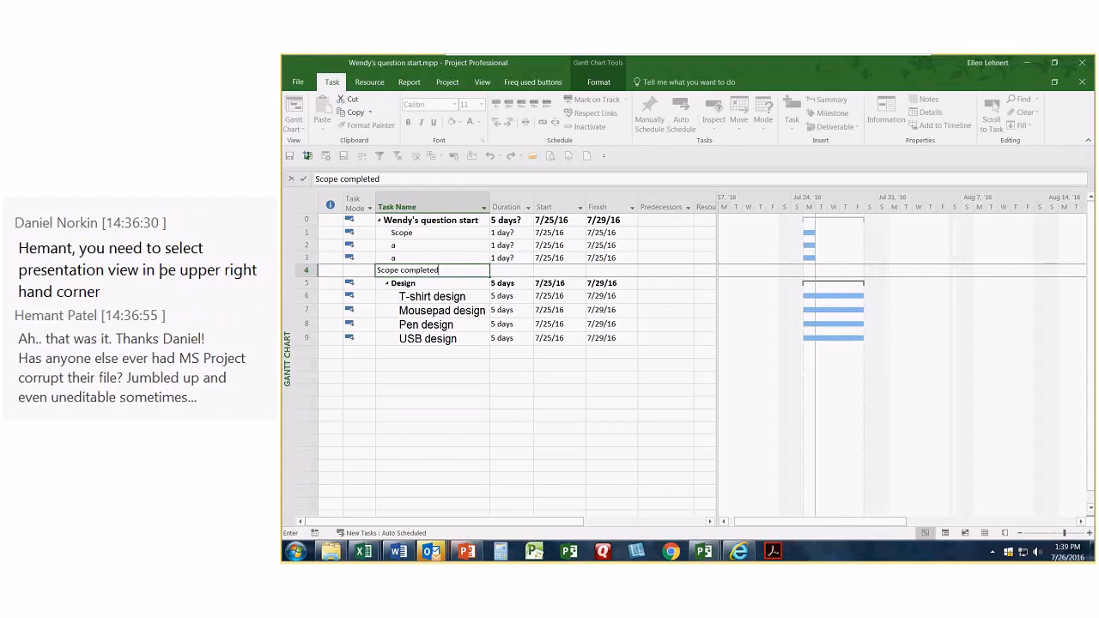
{"action": "left_click", "coordinate": [432, 352]}
- Indent both "a" tasks and Scope completed as subtasks of Scope, and set Scope completed's duration to 0
{"action": "left_click_drag", "start_coordinate": [427, 247], "coordinate": [430, 267]}
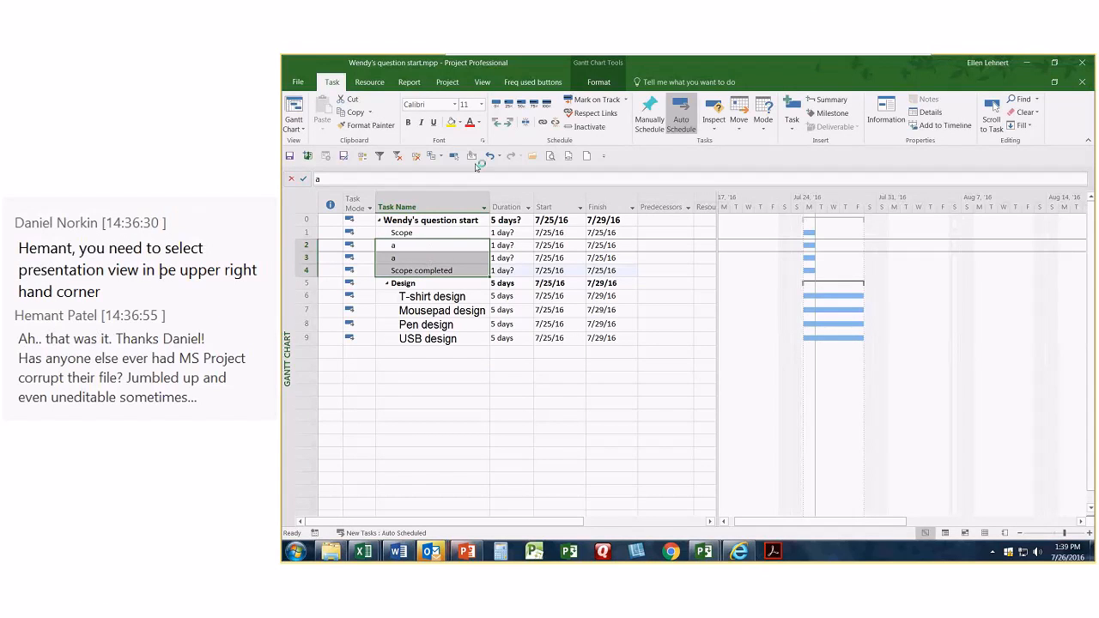
{"action": "left_click", "coordinate": [509, 122]}
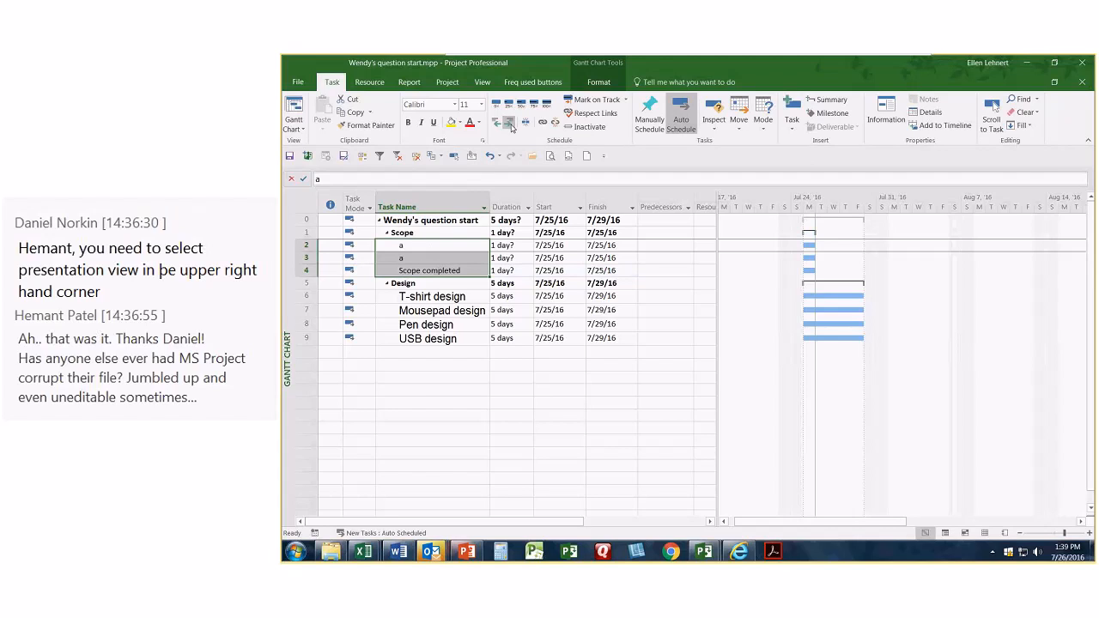
{"action": "left_click", "coordinate": [448, 371]}
{"action": "left_click", "coordinate": [510, 271]}
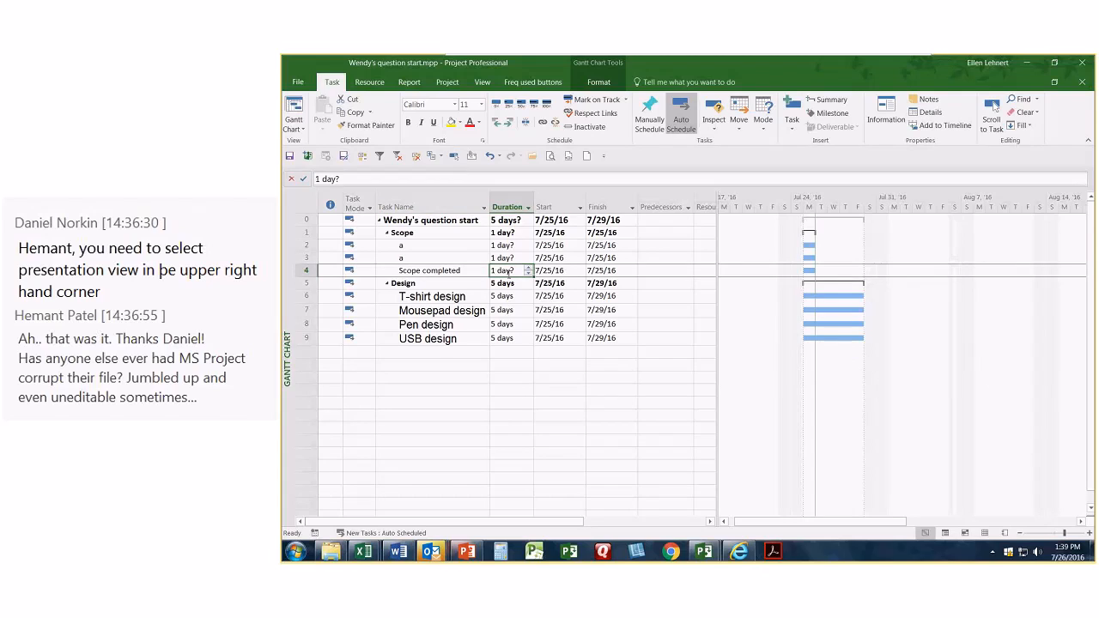
{"action": "type", "text": "0"}
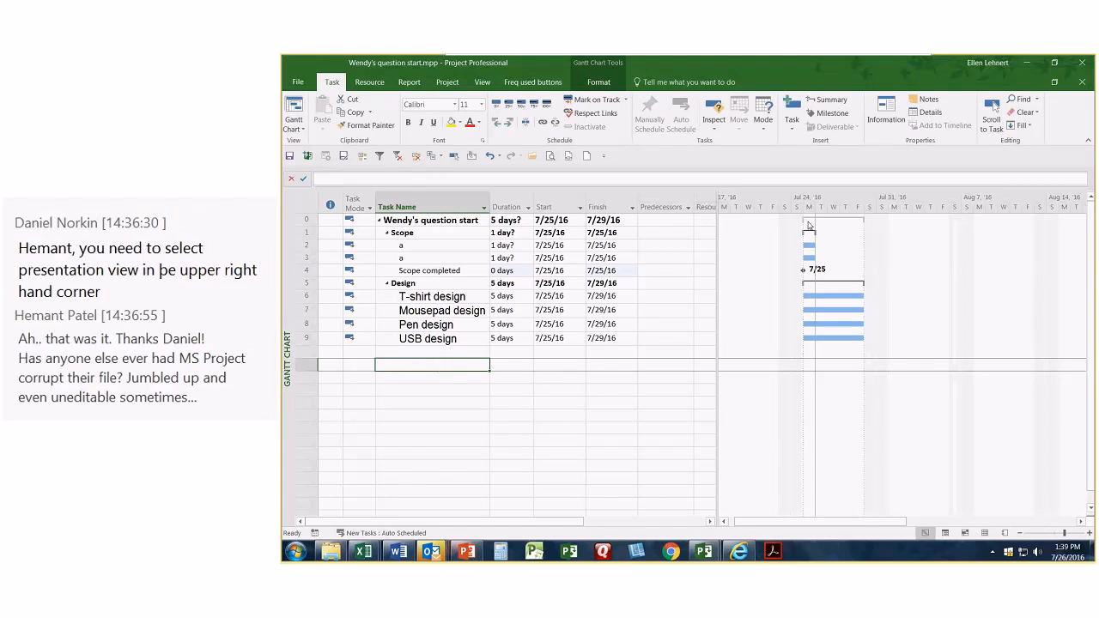
- Link the three Scope subtasks in sequence and set the duration of both "a" tasks to 5 days
{"action": "left_click_drag", "start_coordinate": [438, 247], "coordinate": [436, 271]}
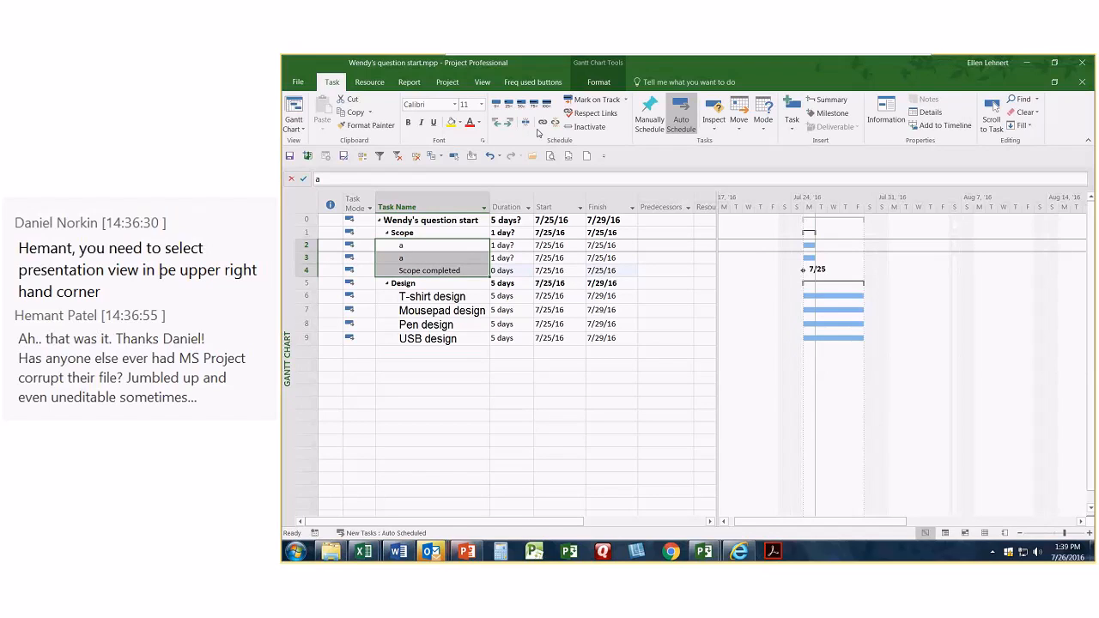
{"action": "left_click", "coordinate": [541, 122]}
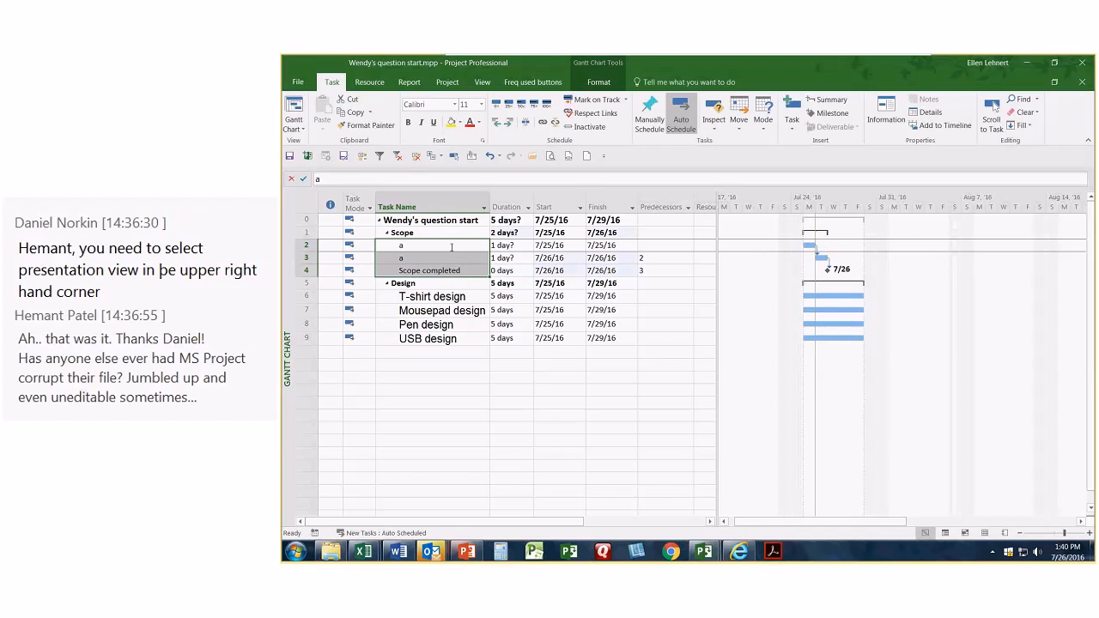
{"action": "left_click", "coordinate": [510, 246]}
{"action": "type", "text": "5"}
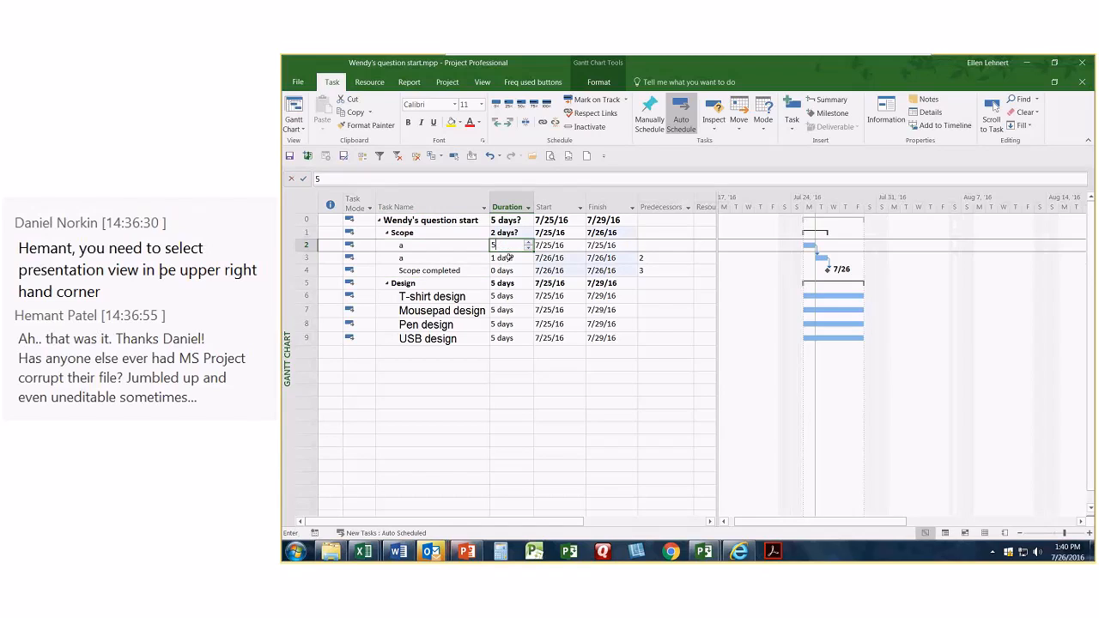
{"action": "key", "text": "Return"}
{"action": "left_click", "coordinate": [426, 325]}
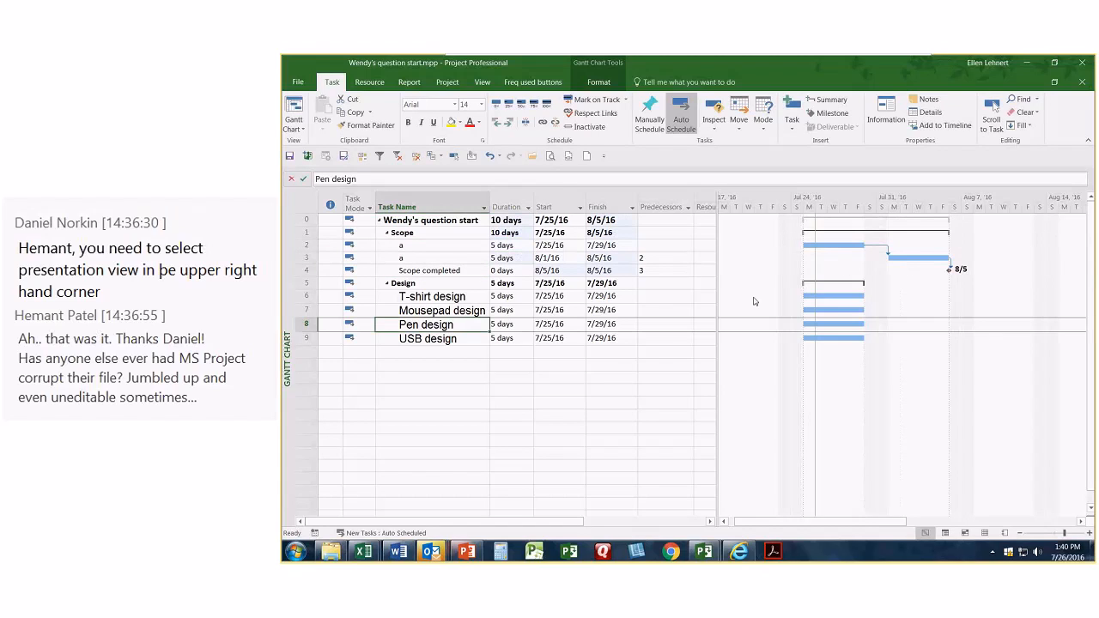
- Rename the two placeholder tasks under Scope as "final sow" and "signed contract"
{"action": "left_click", "coordinate": [430, 248]}
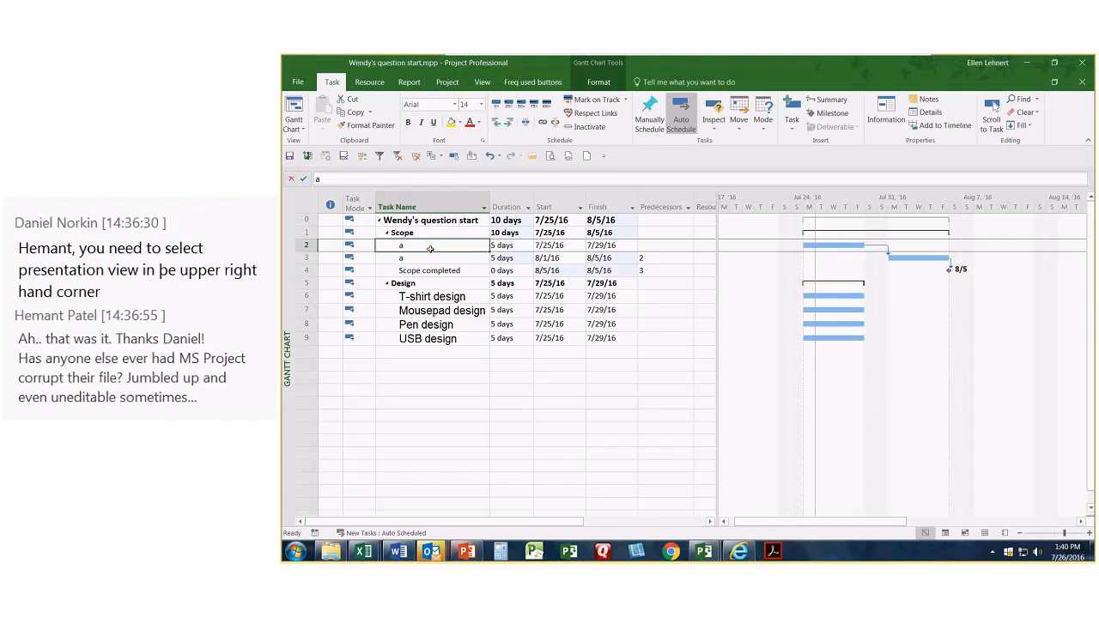
{"action": "left_click", "coordinate": [430, 255]}
{"action": "left_click", "coordinate": [430, 246]}
{"action": "type", "text": "final sow"}
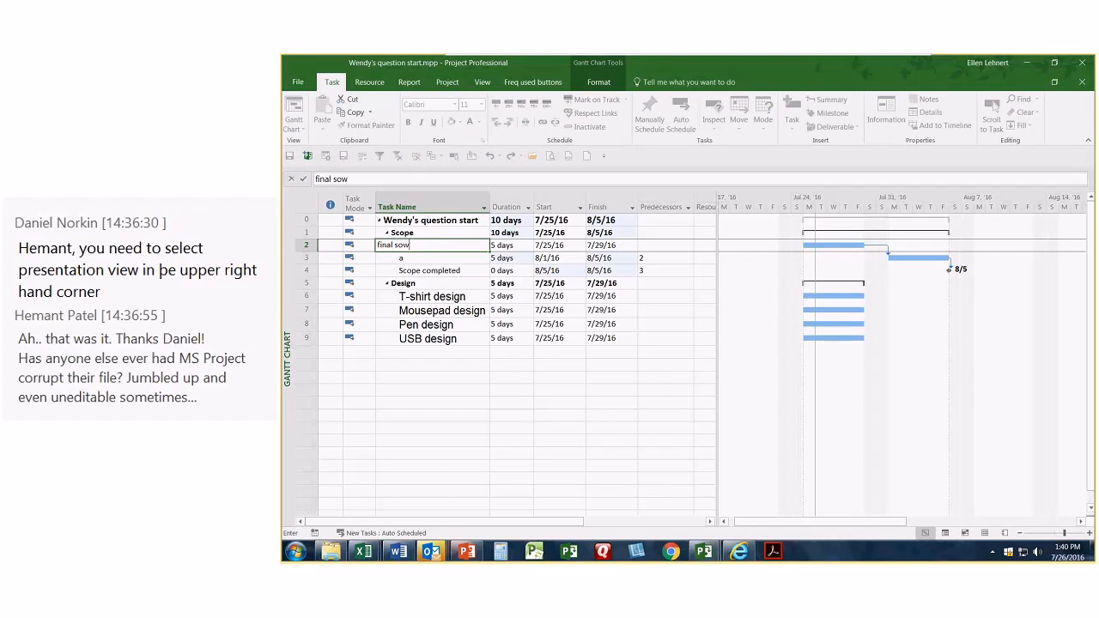
{"action": "key", "text": "Return"}
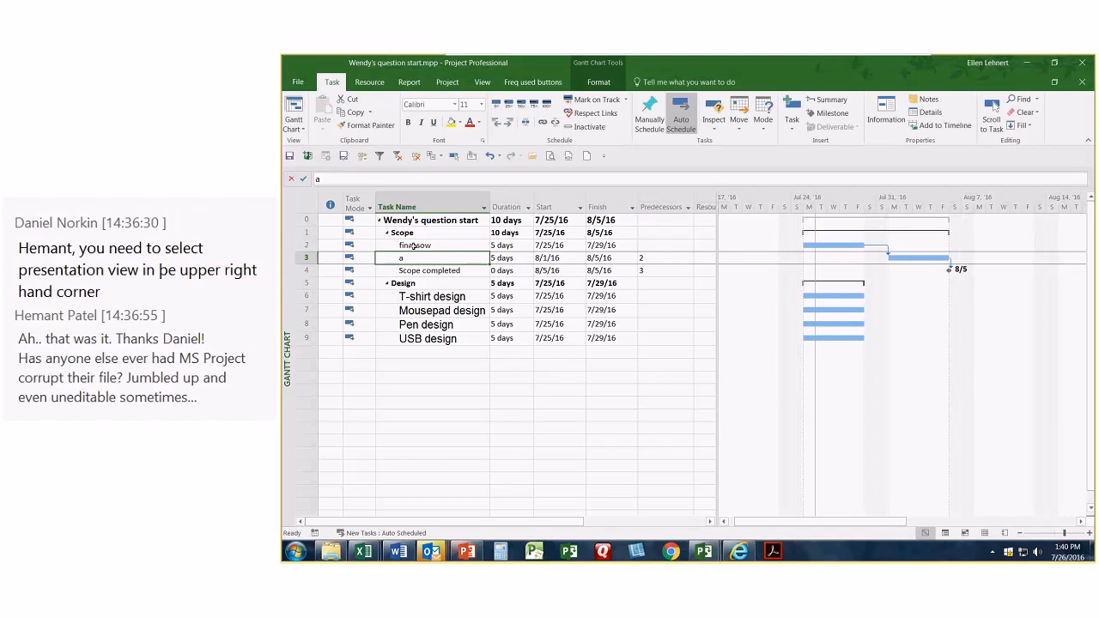
{"action": "type", "text": "signed"}
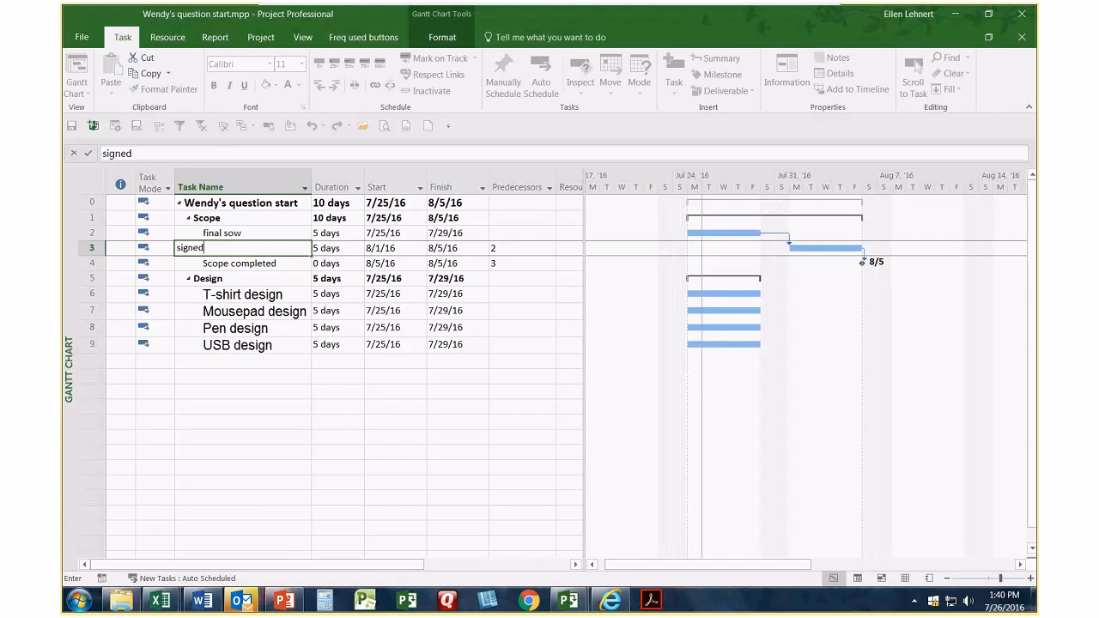
{"action": "type", "text": " contract"}
{"action": "key", "text": "Return"}
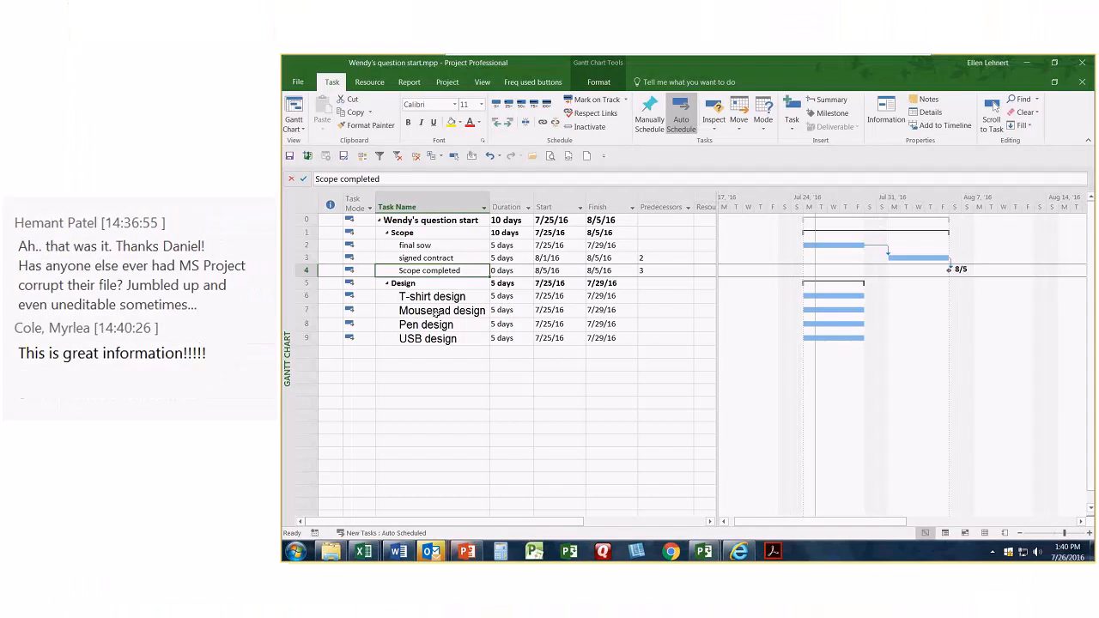
- Link the Scope completed milestone to the T-shirt design and Mousepad design bars in the Gantt chart
{"action": "left_click_drag", "start_coordinate": [449, 296], "coordinate": [455, 339]}
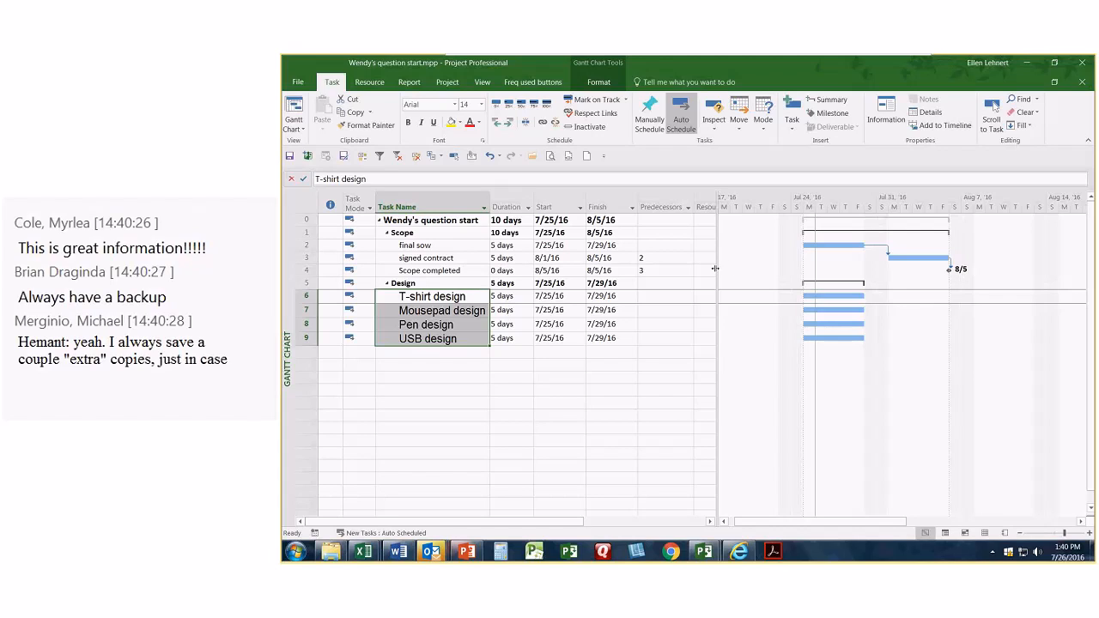
{"action": "left_click_drag", "start_coordinate": [718, 270], "coordinate": [667, 270]}
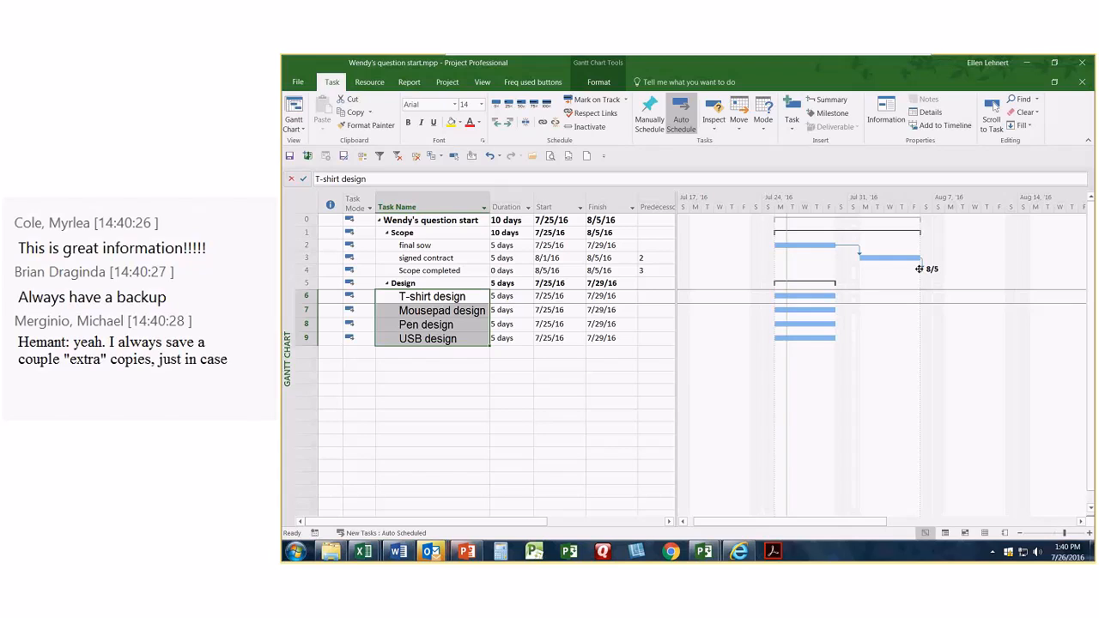
{"action": "left_click_drag", "start_coordinate": [920, 269], "coordinate": [819, 297]}
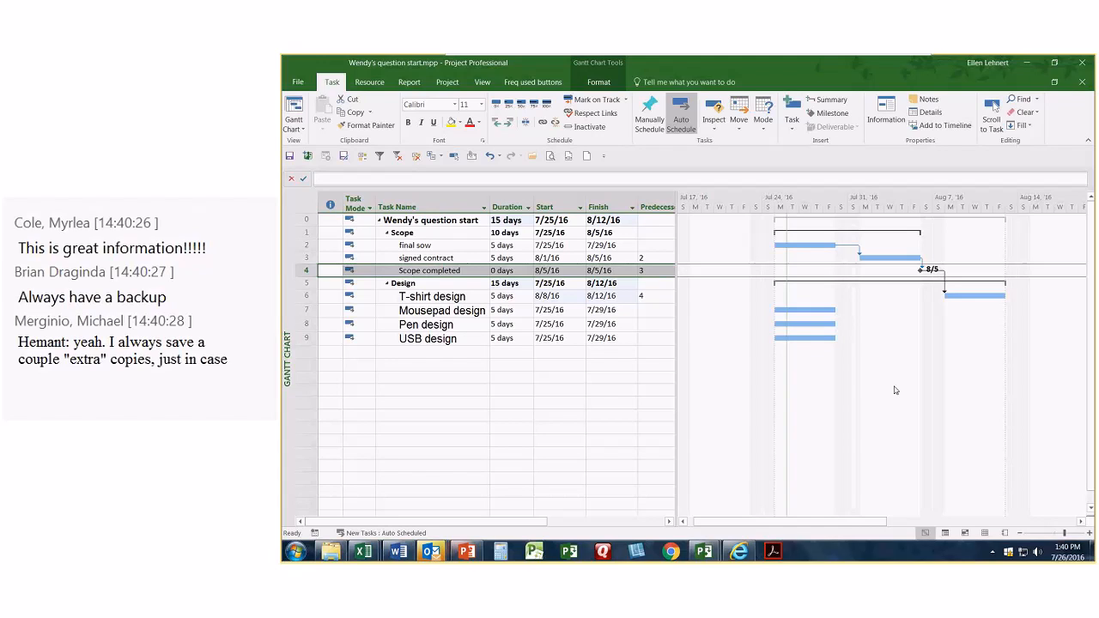
{"action": "mouse_move", "coordinate": [956, 297]}
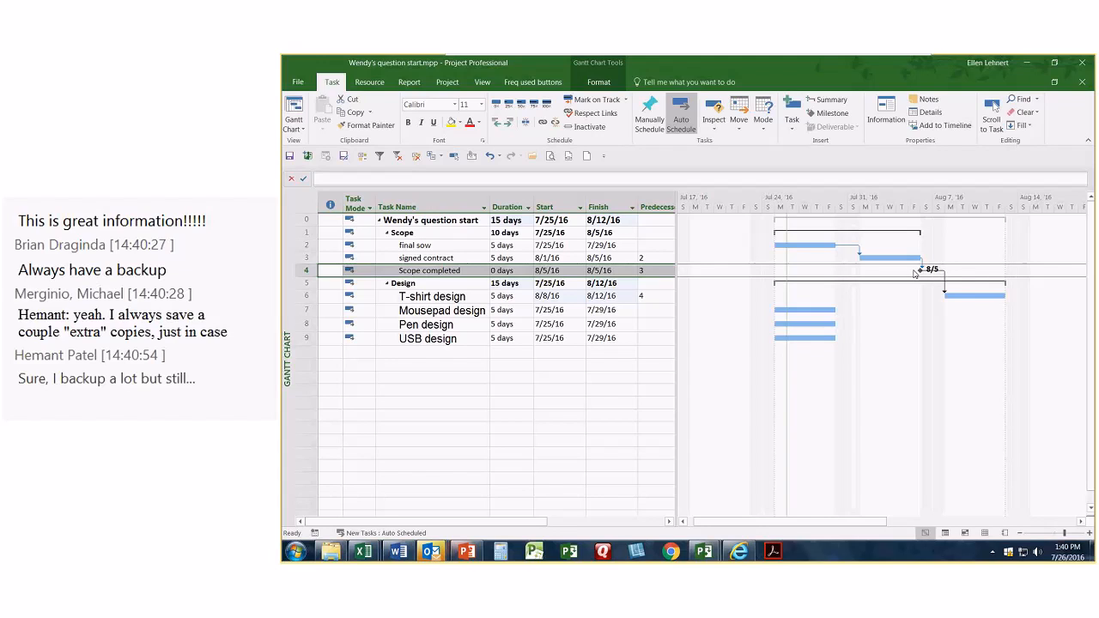
{"action": "left_click_drag", "start_coordinate": [919, 271], "coordinate": [822, 311]}
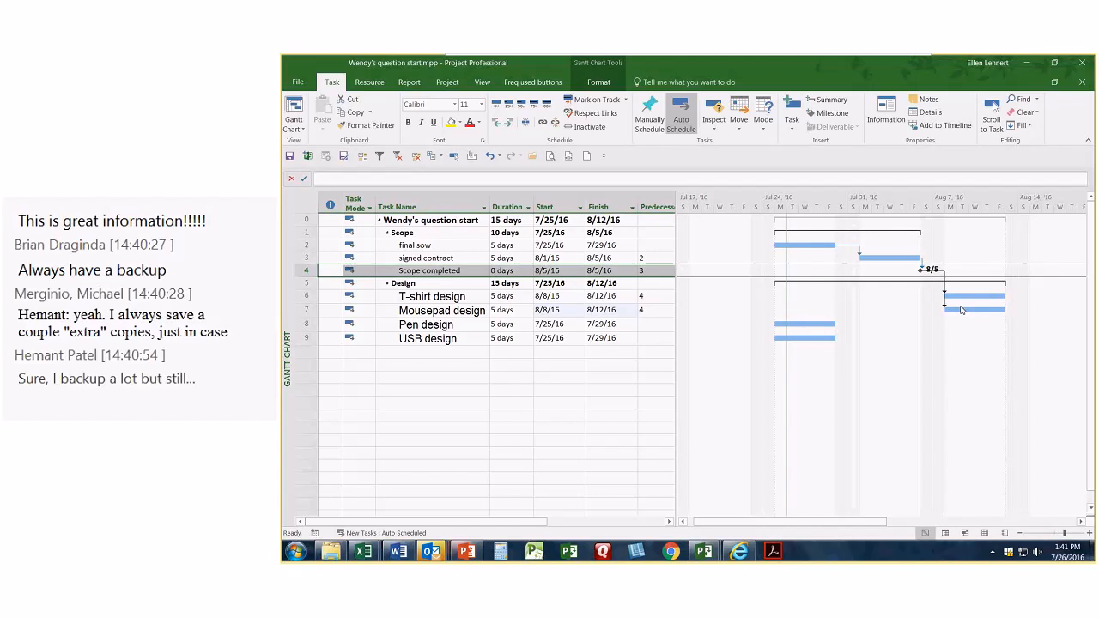
- Set start-to-start predecessors for the last two design tasks: 7SS for Pen design and 8SS for USB design
{"action": "left_click", "coordinate": [644, 322]}
{"action": "left_click_drag", "start_coordinate": [677, 310], "coordinate": [710, 310]}
{"action": "type", "text": "7"}
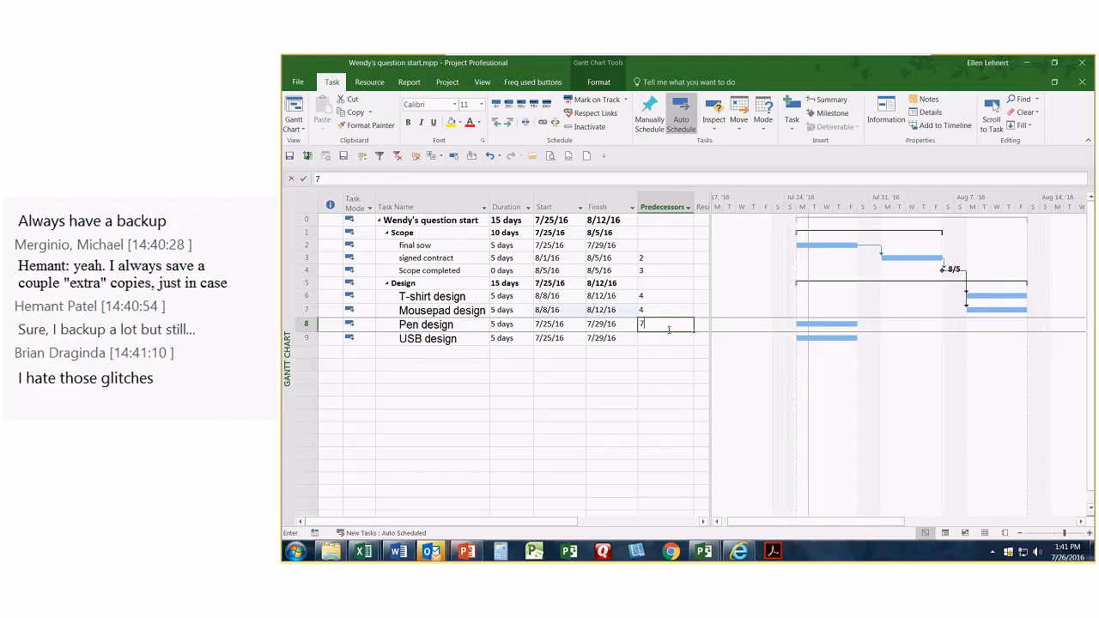
{"action": "type", "text": "SS"}
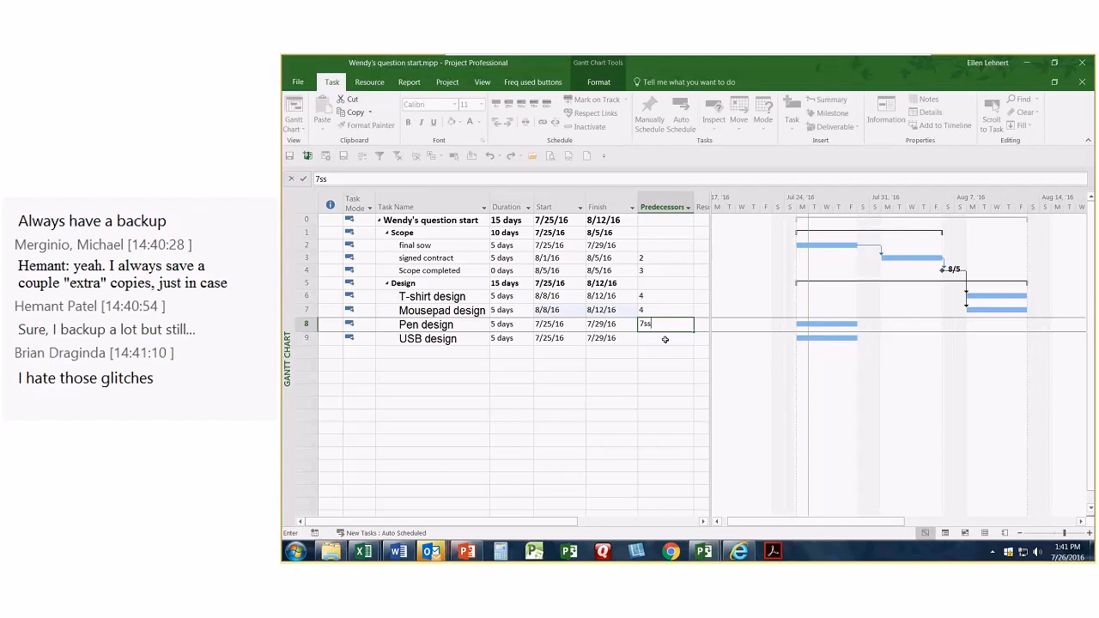
{"action": "left_click", "coordinate": [665, 336]}
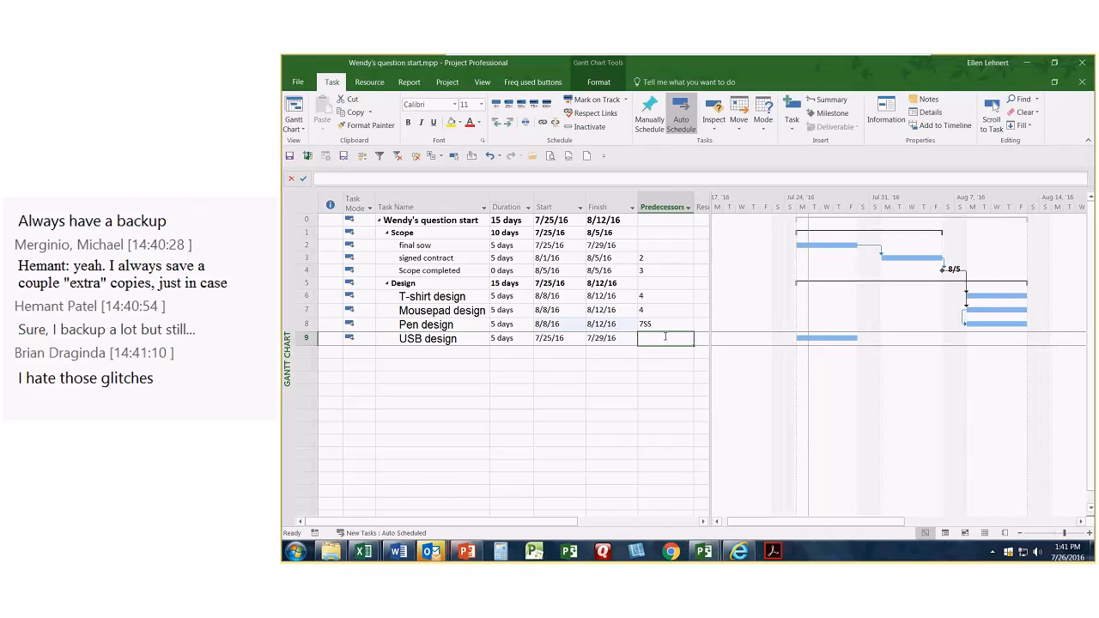
{"action": "type", "text": "8ss"}
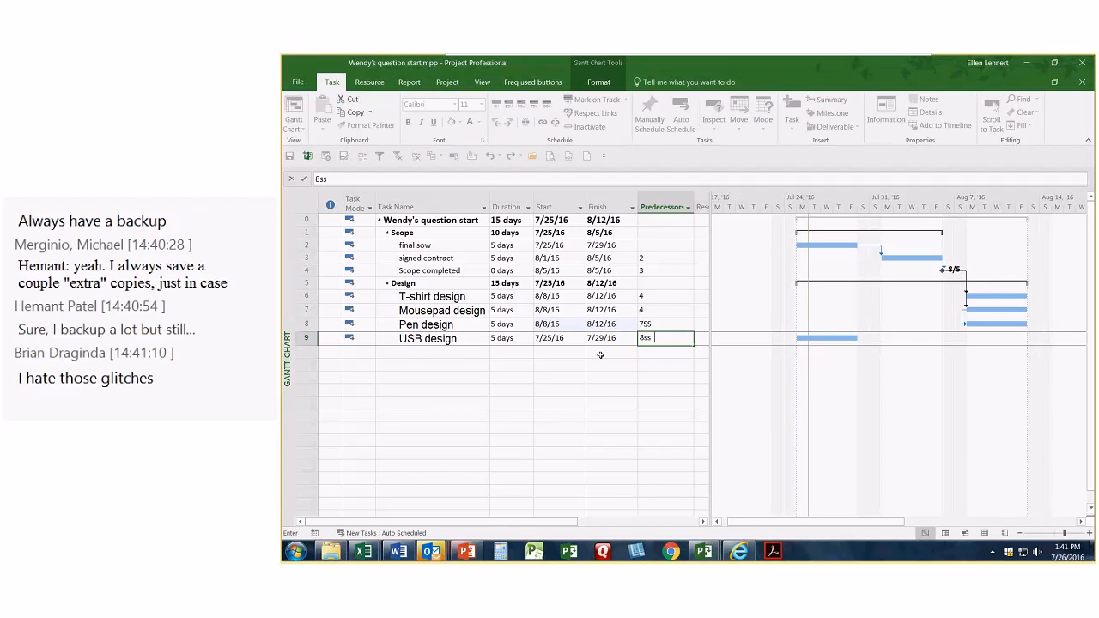
{"action": "key", "text": "Return"}
{"action": "left_click", "coordinate": [609, 376]}
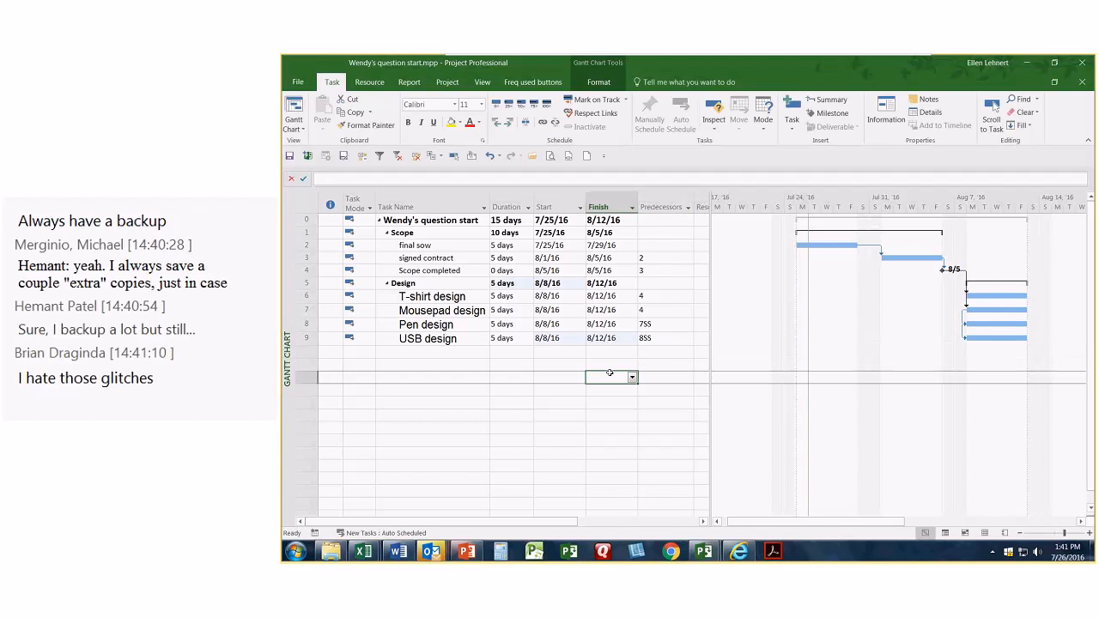
- Add a task named Design completed below USB design and set its duration to 0
{"action": "left_click", "coordinate": [457, 350]}
{"action": "type", "text": "Design"}
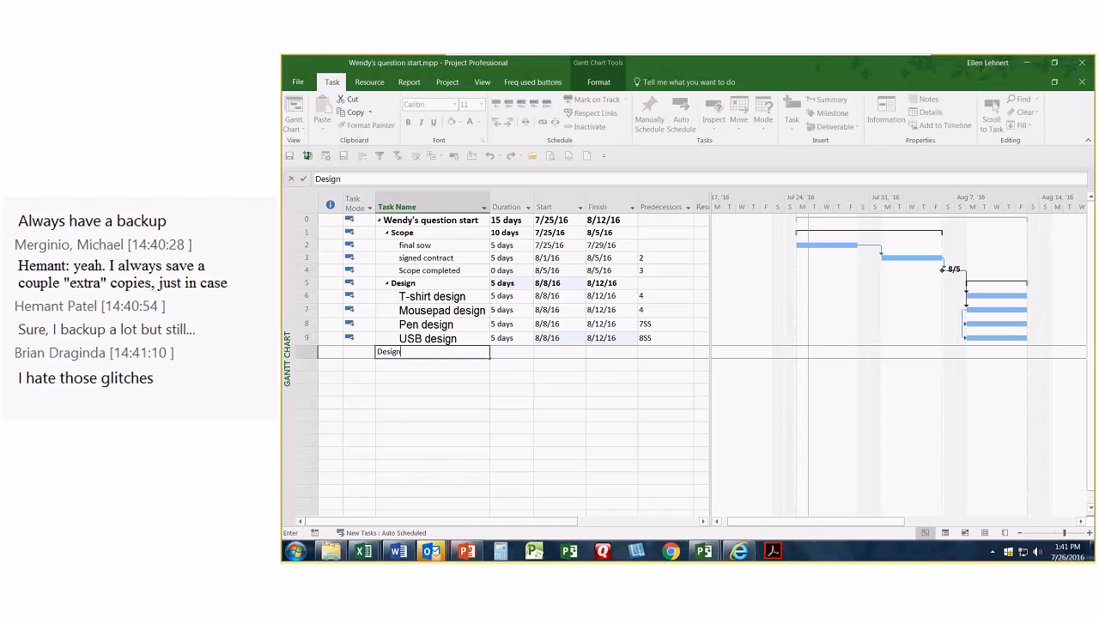
{"action": "type", "text": " completed"}
{"action": "key", "text": "Return"}
{"action": "left_click", "coordinate": [510, 353]}
{"action": "type", "text": "0"}
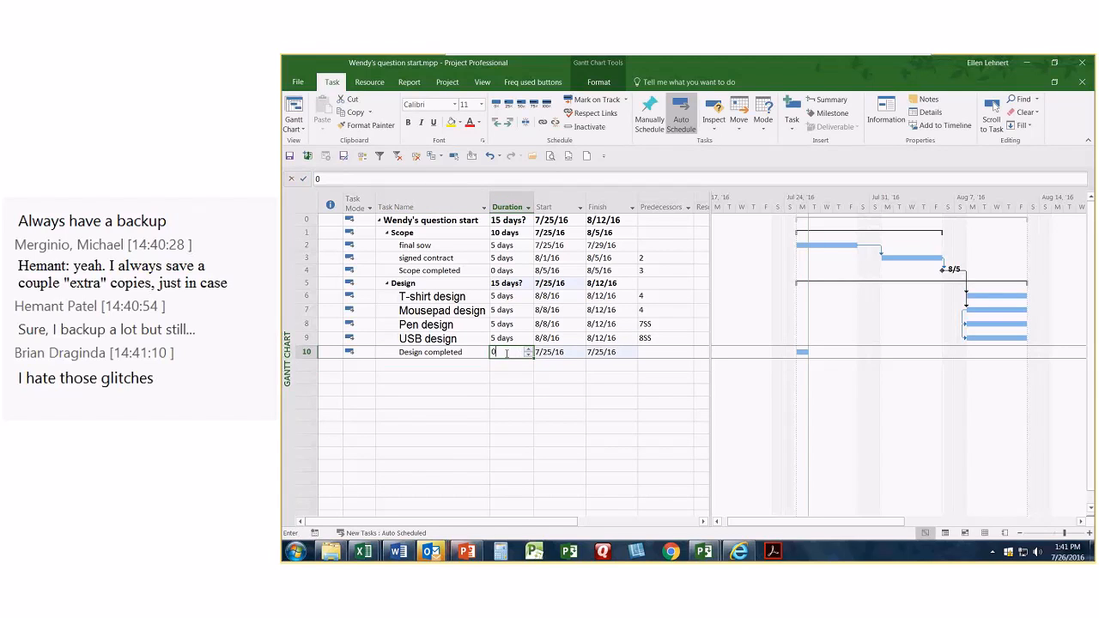
{"action": "key", "text": "Return"}
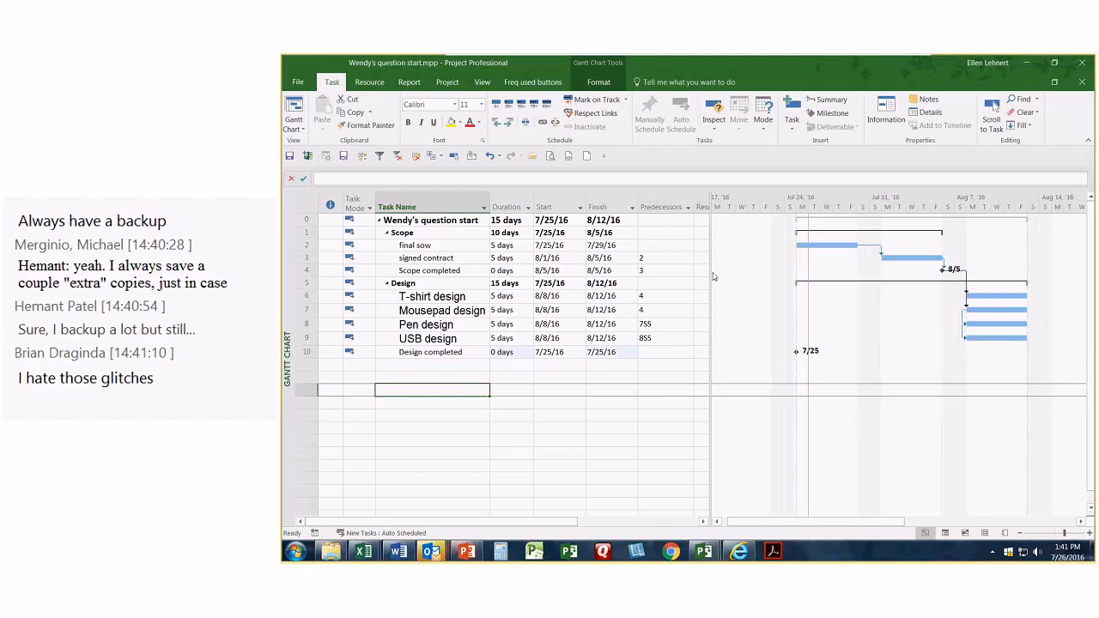
- Set the predecessors of Design completed to 6,7,8,9
{"action": "left_click_drag", "start_coordinate": [713, 274], "coordinate": [646, 274]}
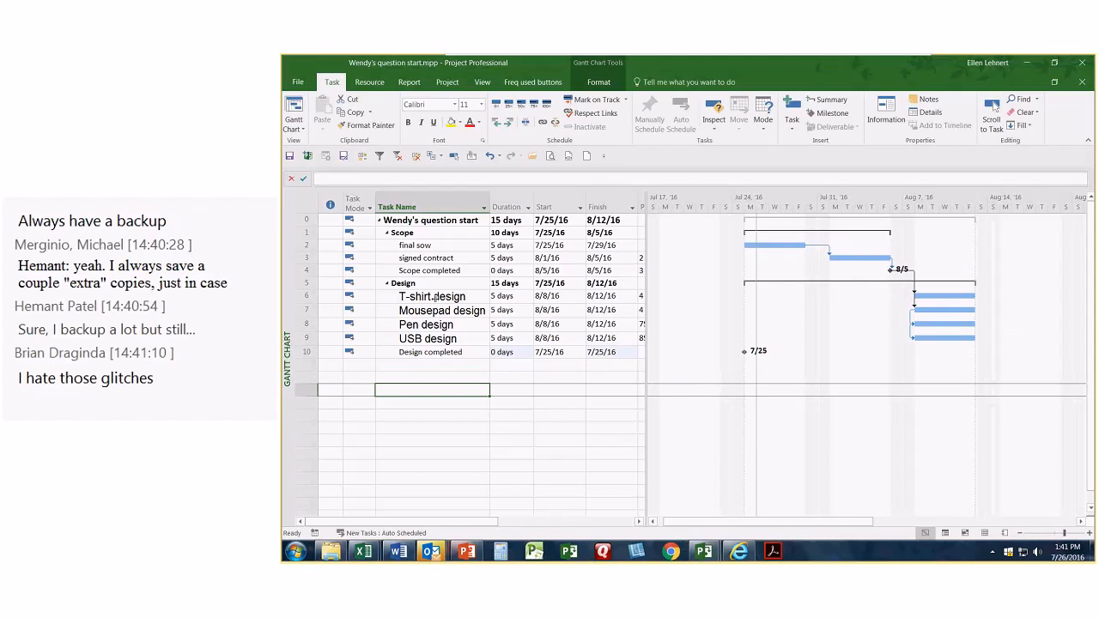
{"action": "left_click", "coordinate": [1081, 522]}
{"action": "left_click", "coordinate": [1082, 522]}
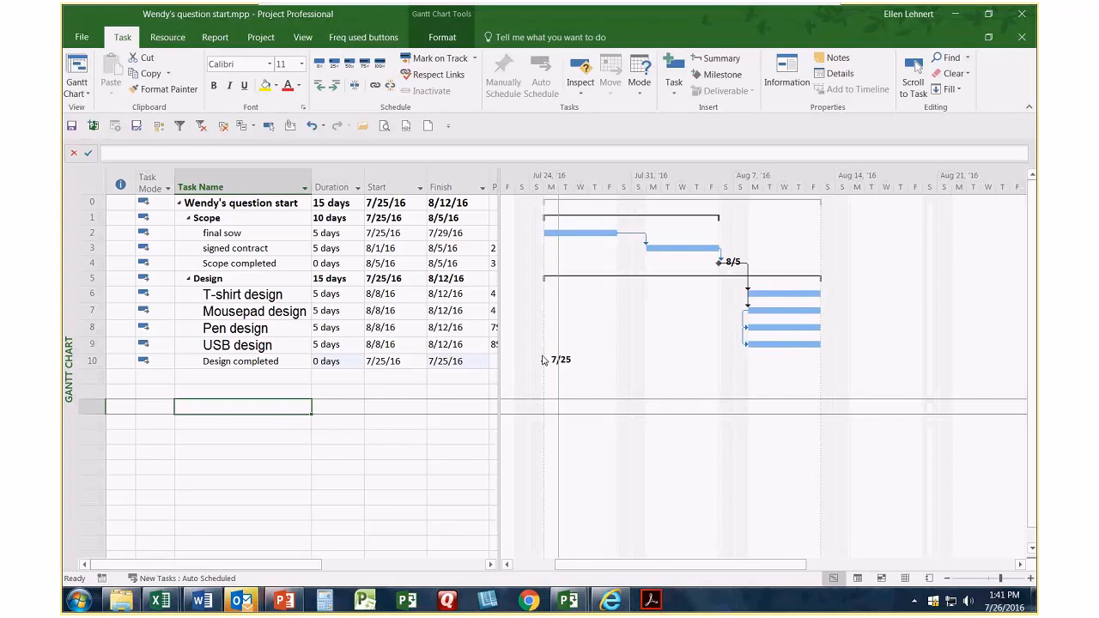
{"action": "double_click", "coordinate": [503, 330]}
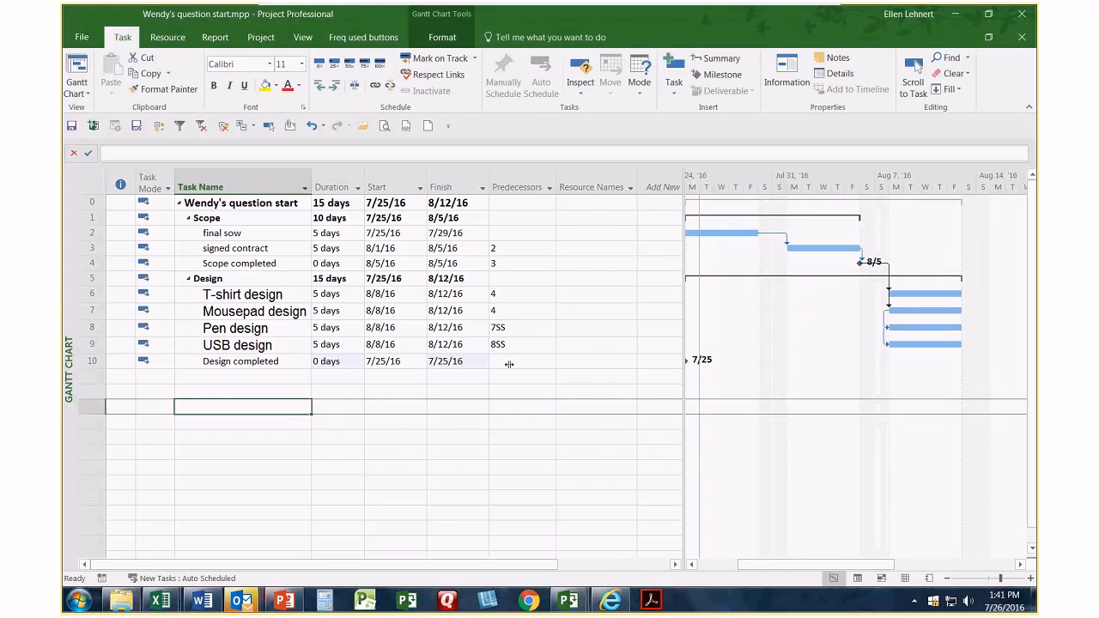
{"action": "left_click", "coordinate": [511, 362]}
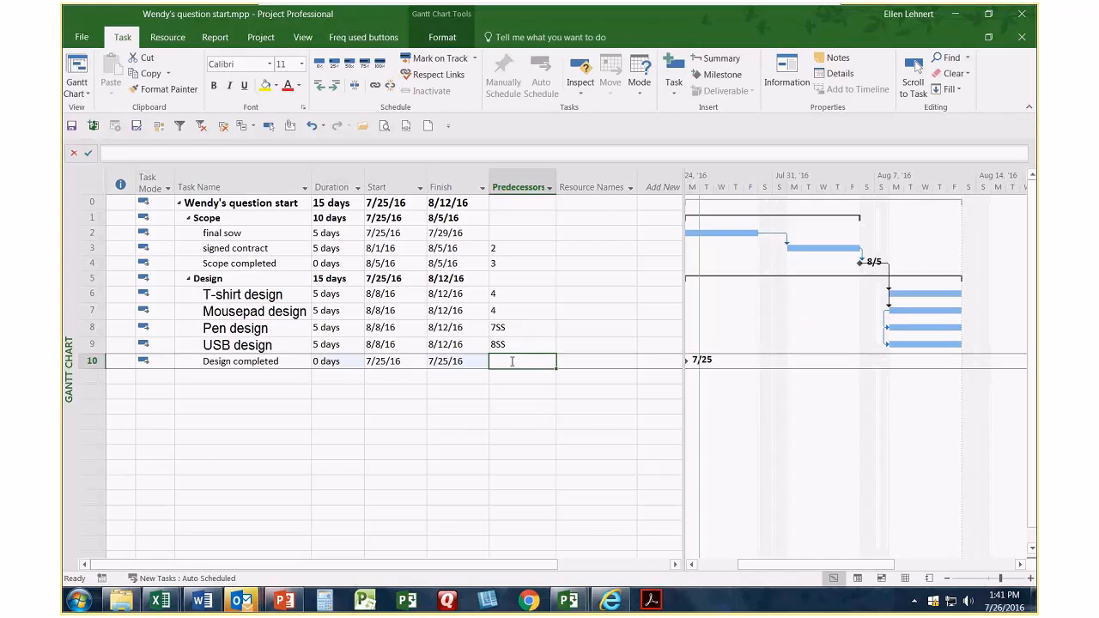
{"action": "type", "text": "6,7,8,9"}
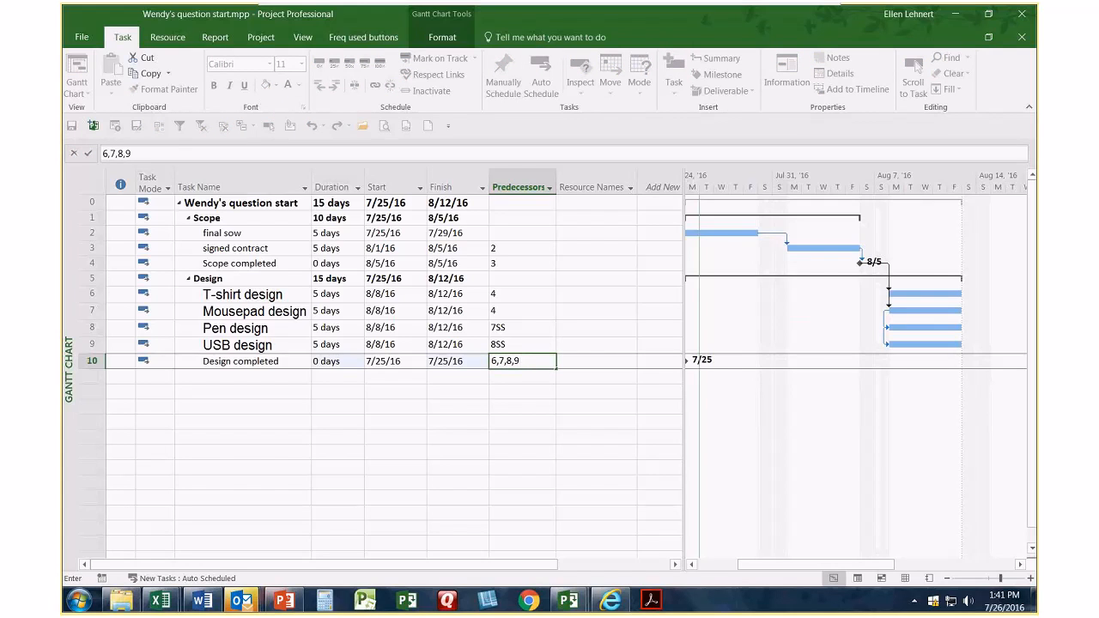
{"action": "key", "text": "Return"}
{"action": "left_click_drag", "start_coordinate": [530, 343], "coordinate": [536, 342]}
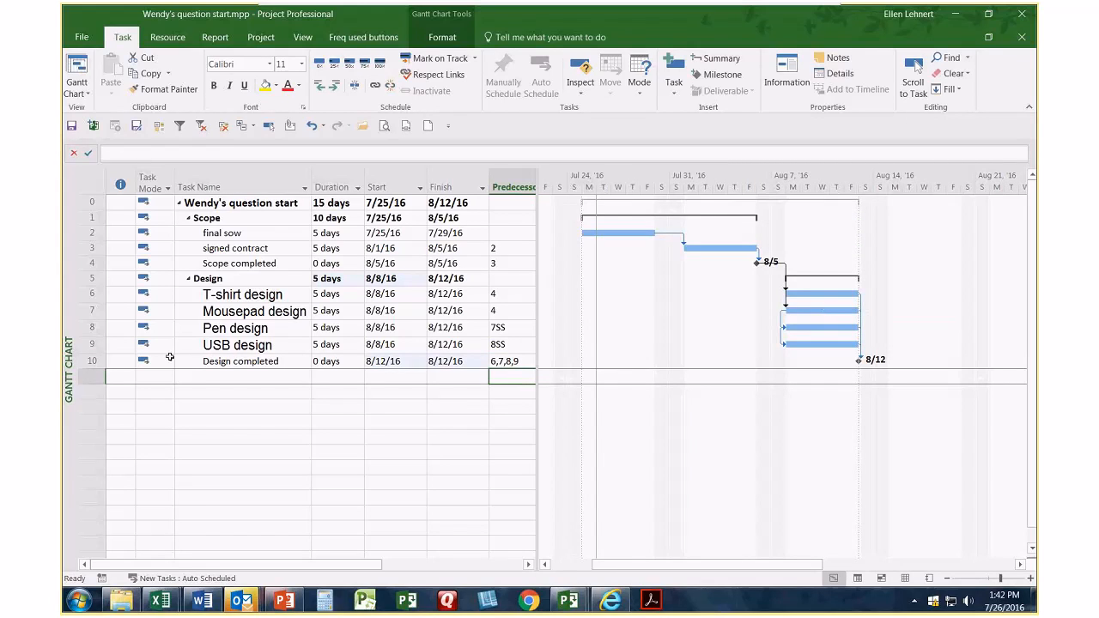
- Set the durations of T-shirt design, Pen design and USB design to 6, 7 and 8 days
{"action": "left_click", "coordinate": [330, 293]}
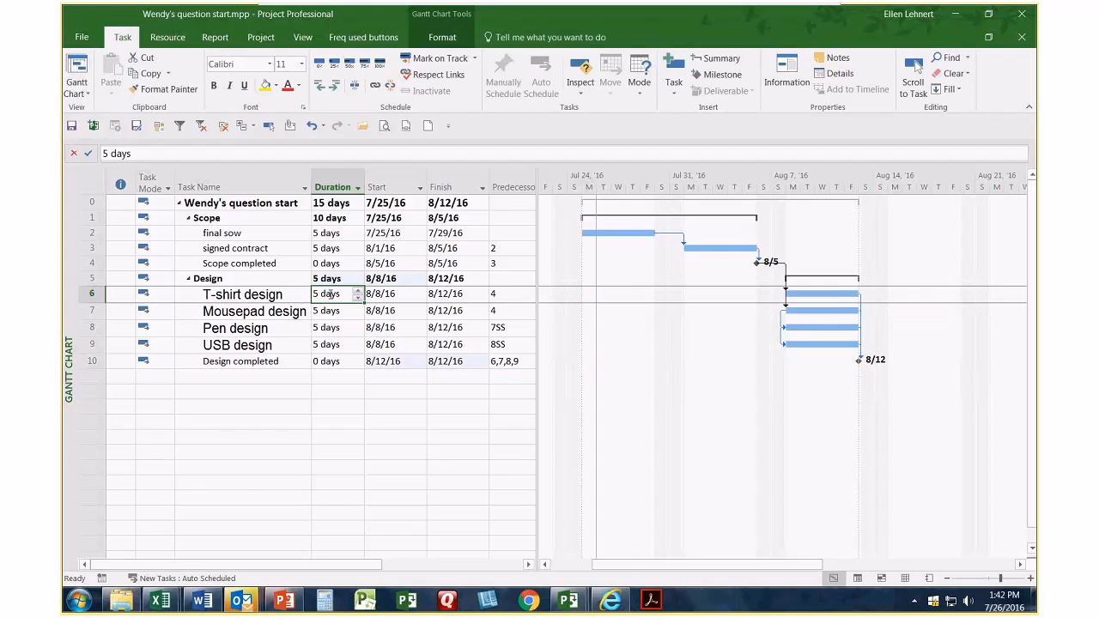
{"action": "type", "text": "6"}
{"action": "left_click", "coordinate": [277, 329]}
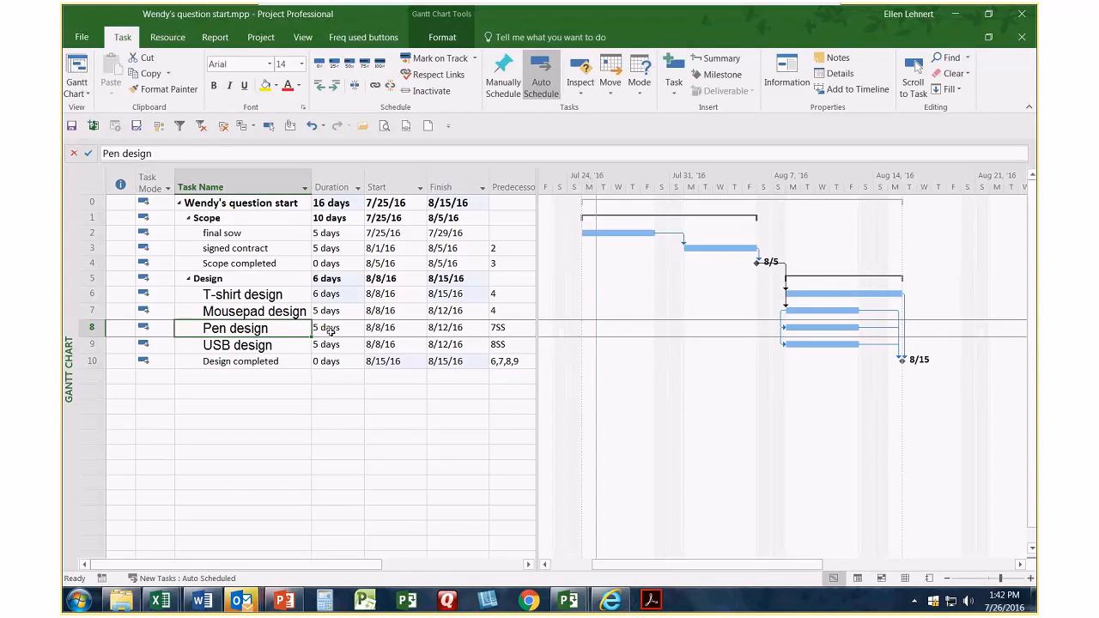
{"action": "type", "text": "7"}
{"action": "left_click", "coordinate": [329, 364]}
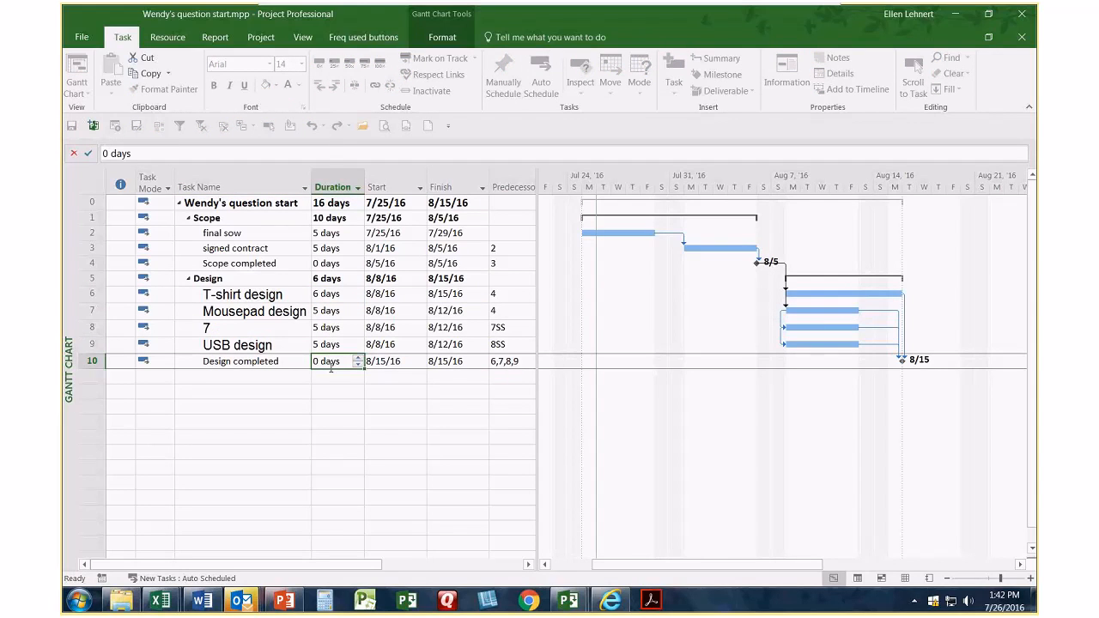
{"action": "left_click", "coordinate": [331, 327]}
{"action": "type", "text": "7"}
{"action": "left_click", "coordinate": [327, 391]}
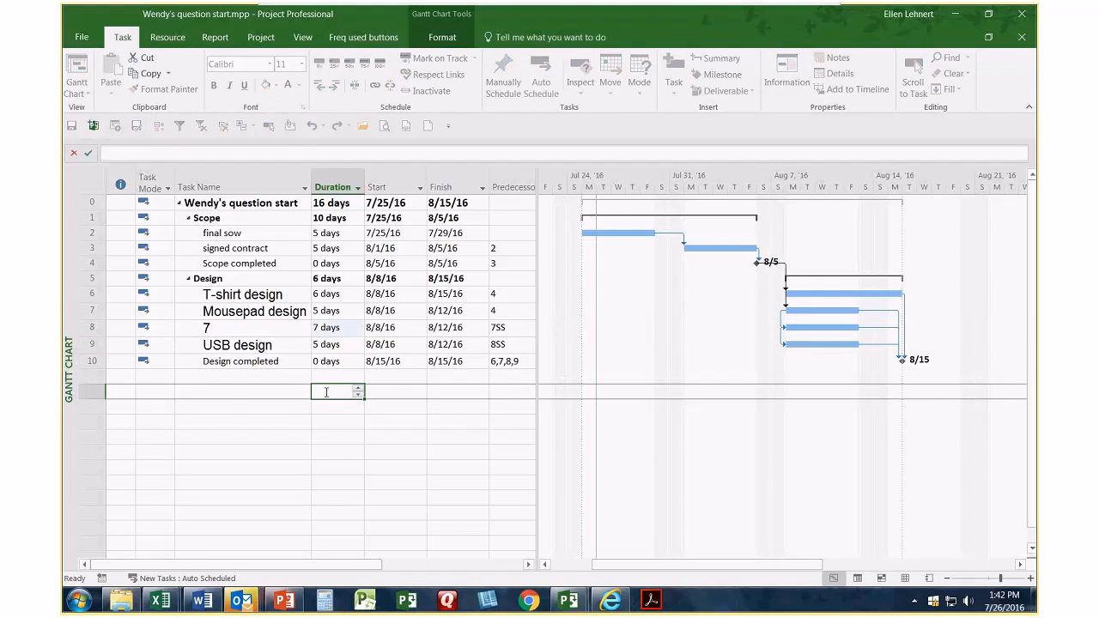
{"action": "left_click", "coordinate": [332, 343]}
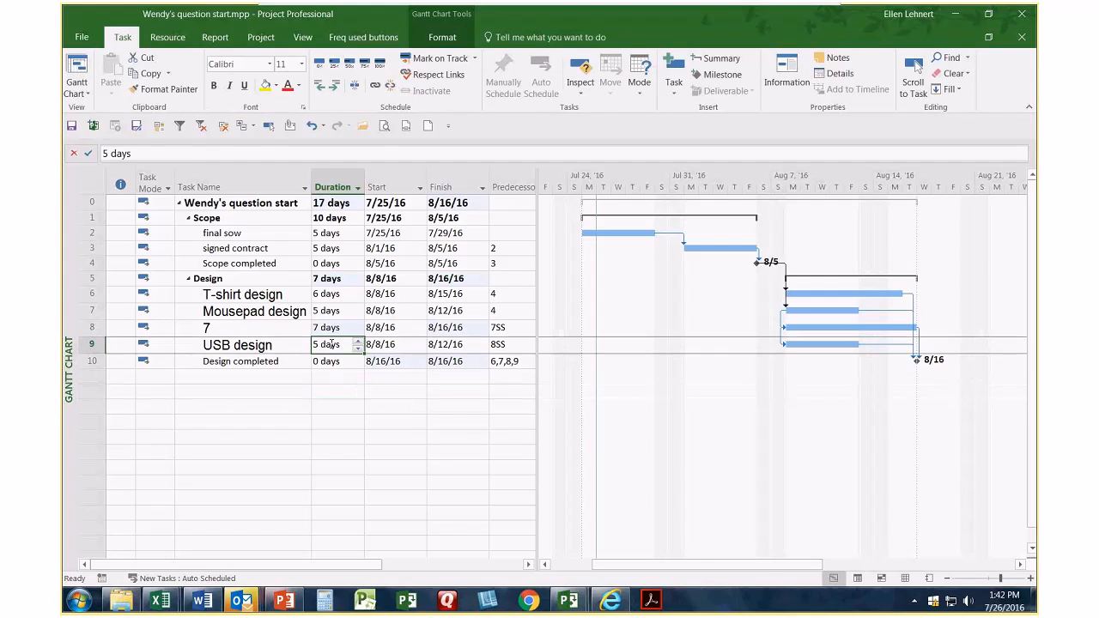
{"action": "type", "text": "8"}
{"action": "left_click", "coordinate": [325, 401]}
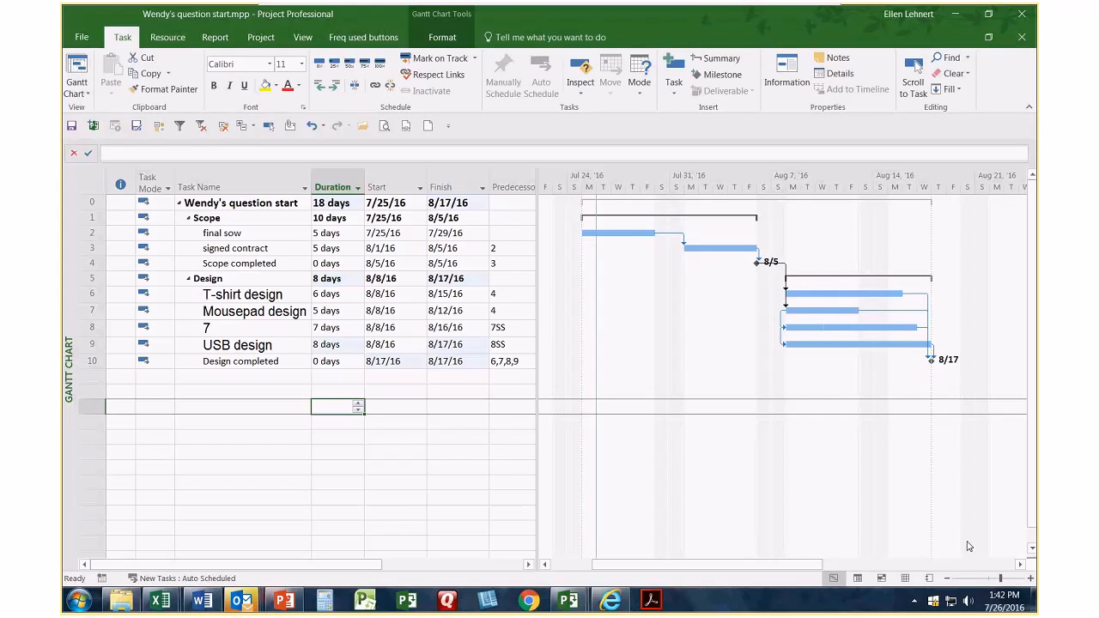
- Widen the Gantt chart area, filter the plan to Milestones and zoom the timescale out to 5-day intervals
{"action": "left_click", "coordinate": [1019, 564]}
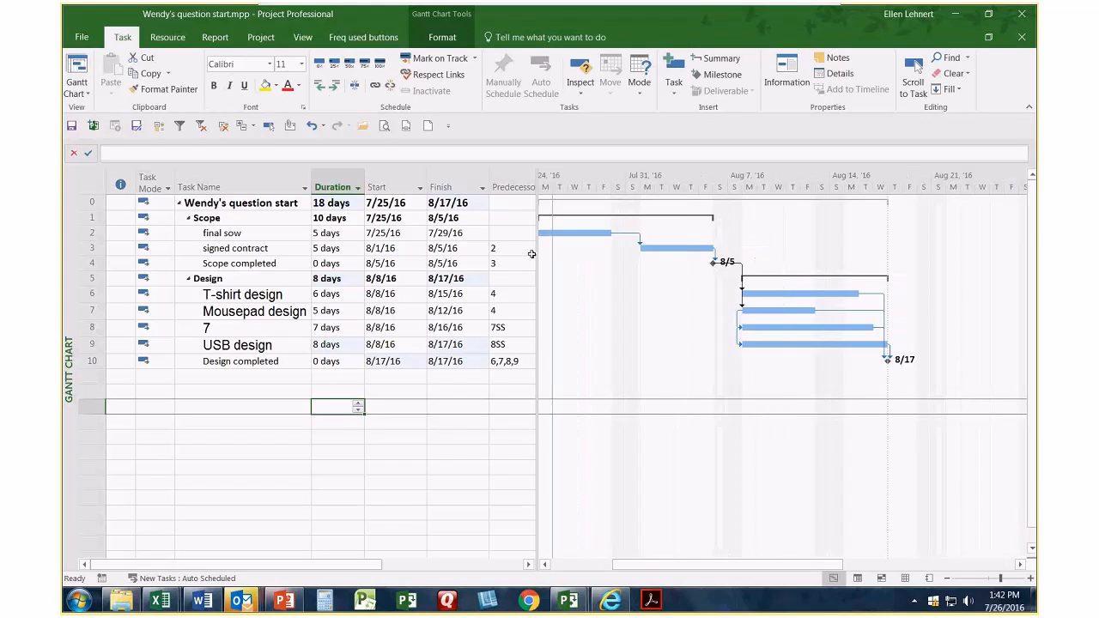
{"action": "left_click_drag", "start_coordinate": [536, 286], "coordinate": [410, 283]}
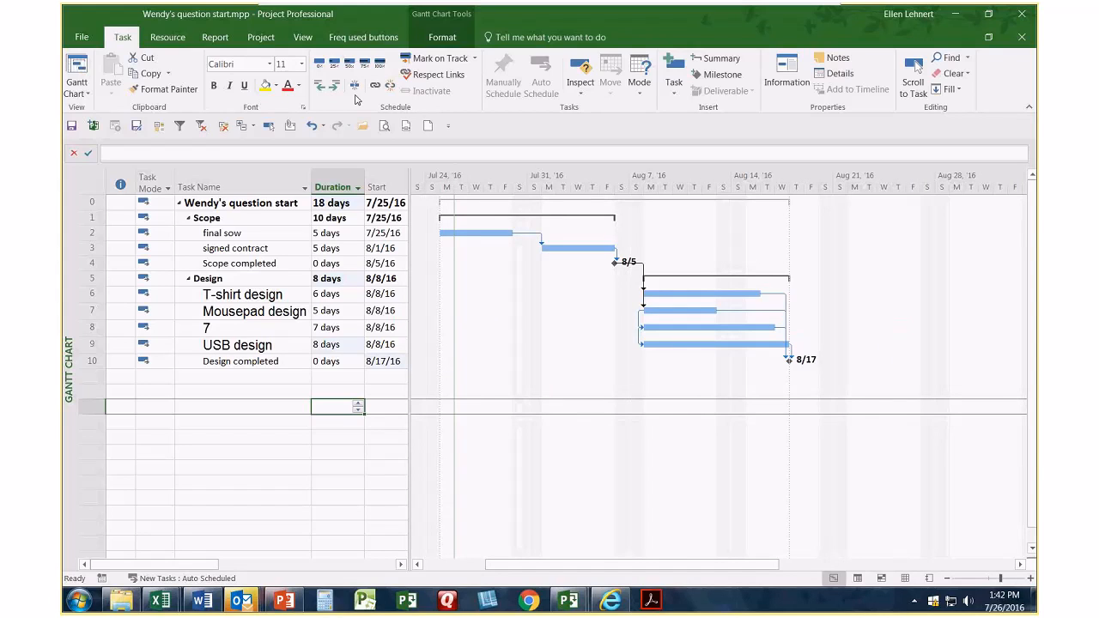
{"action": "left_click", "coordinate": [301, 38]}
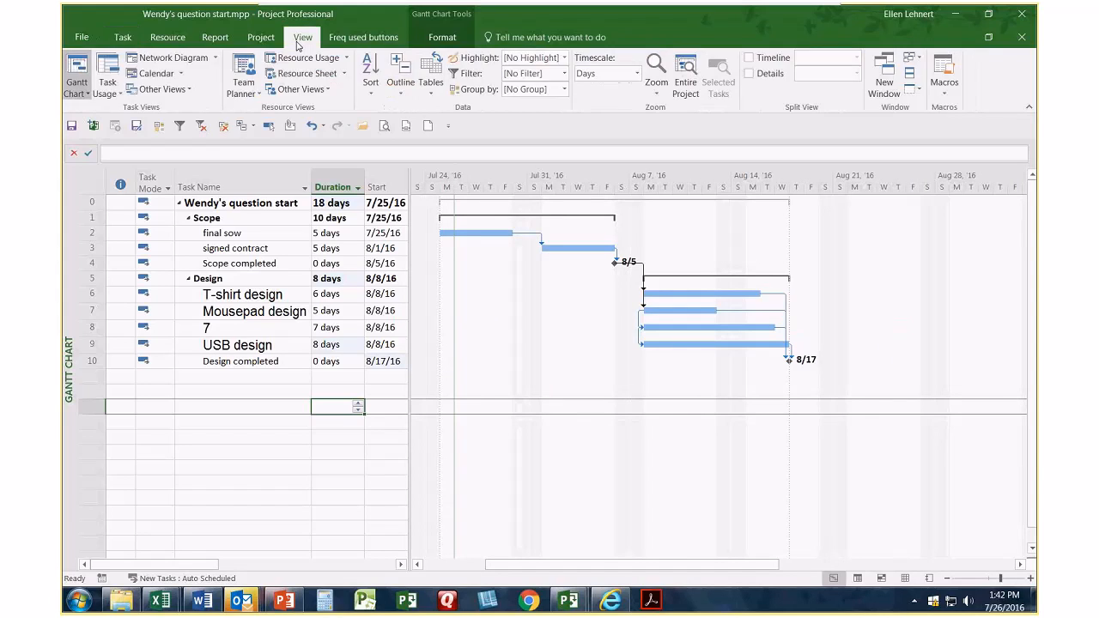
{"action": "left_click", "coordinate": [513, 72]}
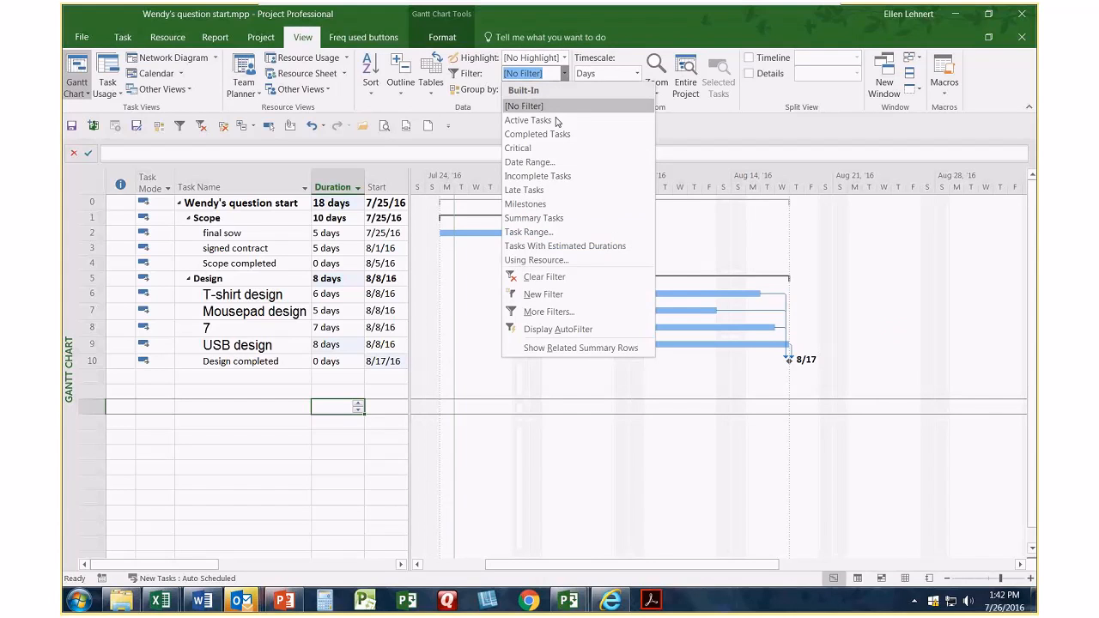
{"action": "left_click", "coordinate": [521, 207]}
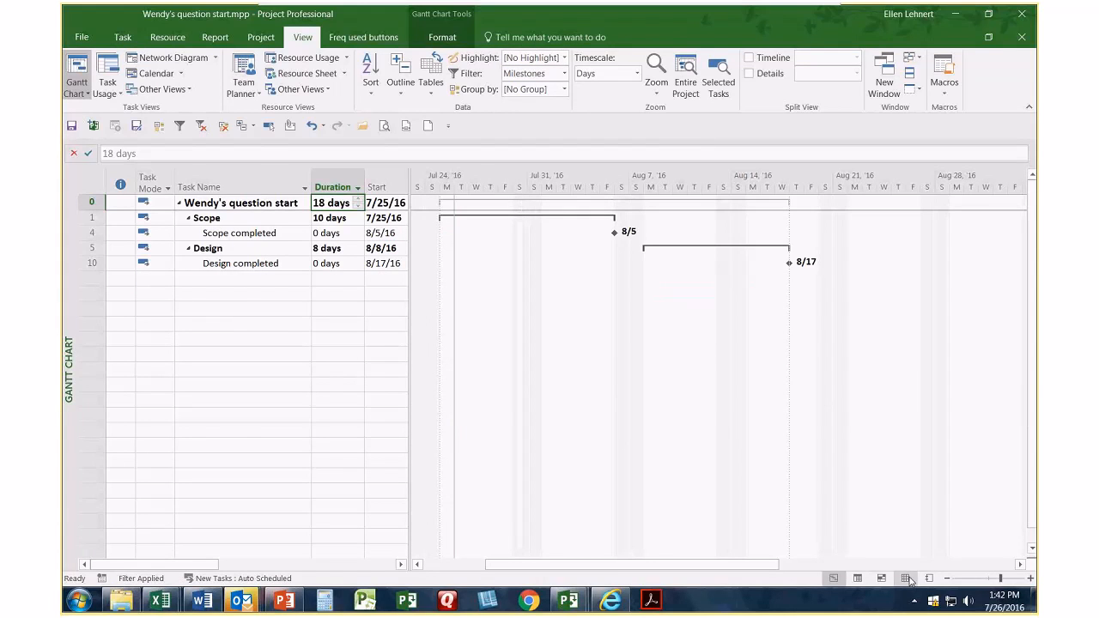
{"action": "left_click", "coordinate": [945, 579]}
{"action": "left_click", "coordinate": [945, 579]}
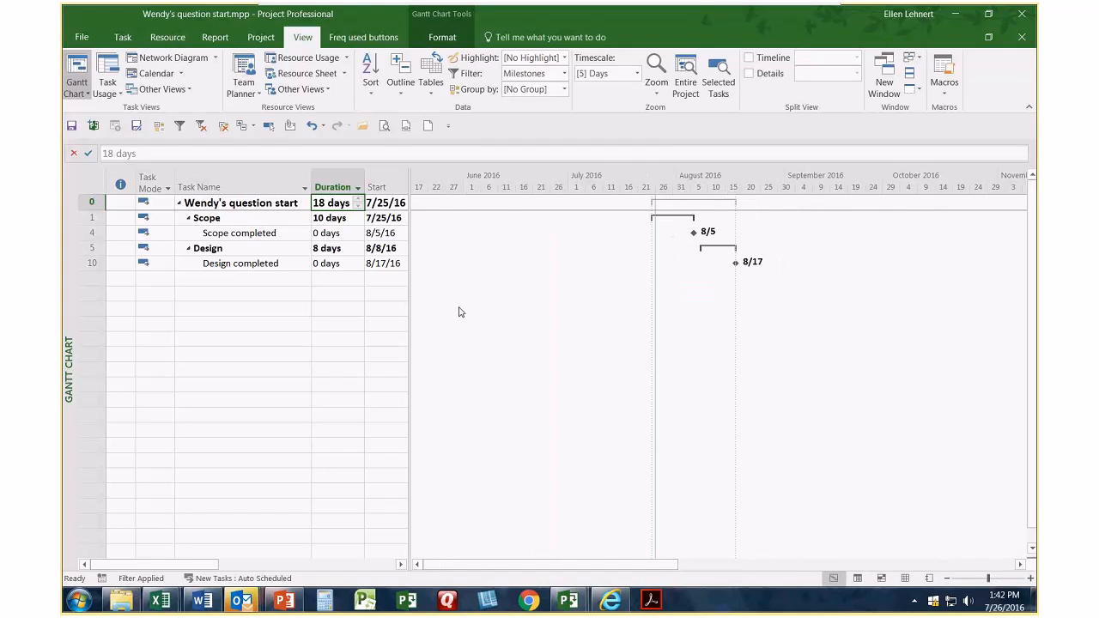
{"action": "left_click", "coordinate": [283, 361]}
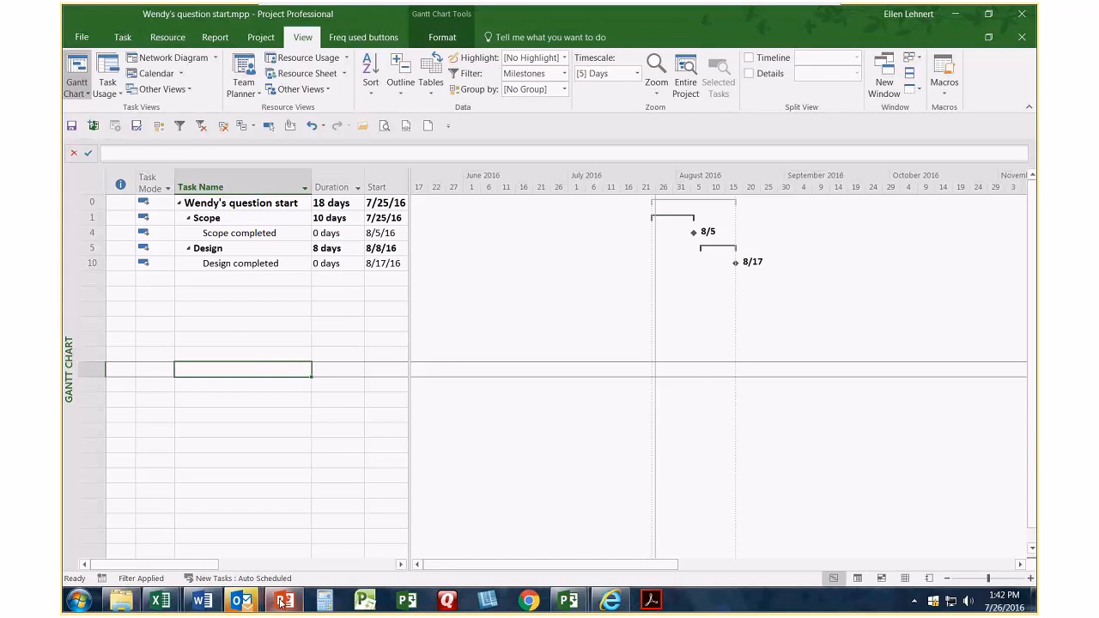
- Switch to PowerPoint to view the question slide, and open the Skype for Business meeting page to check the chat
{"action": "left_click", "coordinate": [281, 603]}
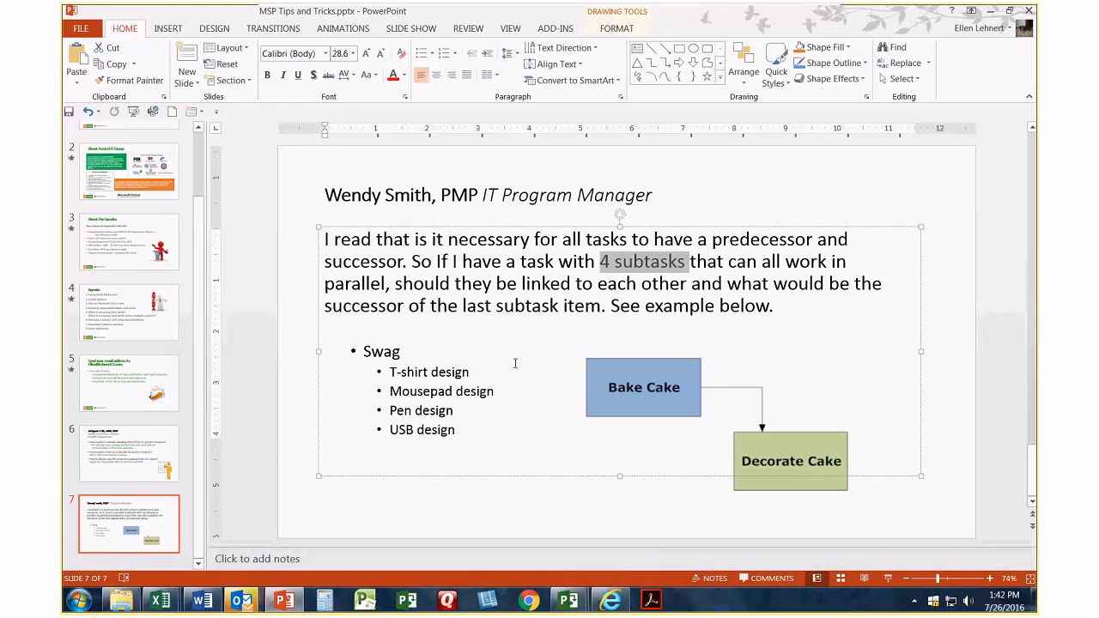
{"action": "mouse_move", "coordinate": [625, 599]}
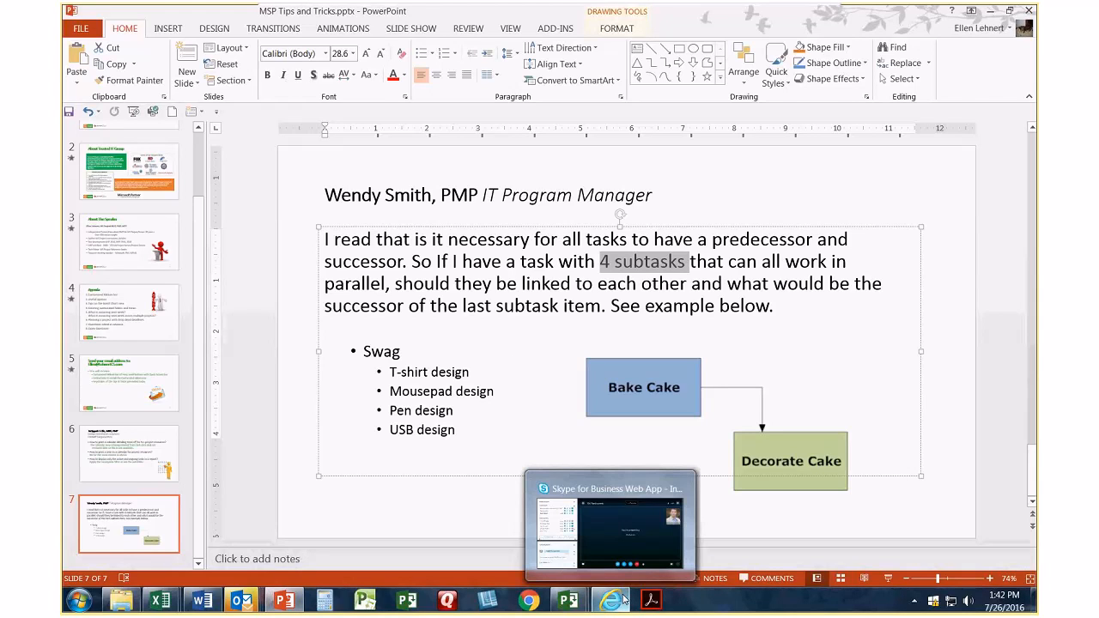
{"action": "left_click", "coordinate": [565, 565]}
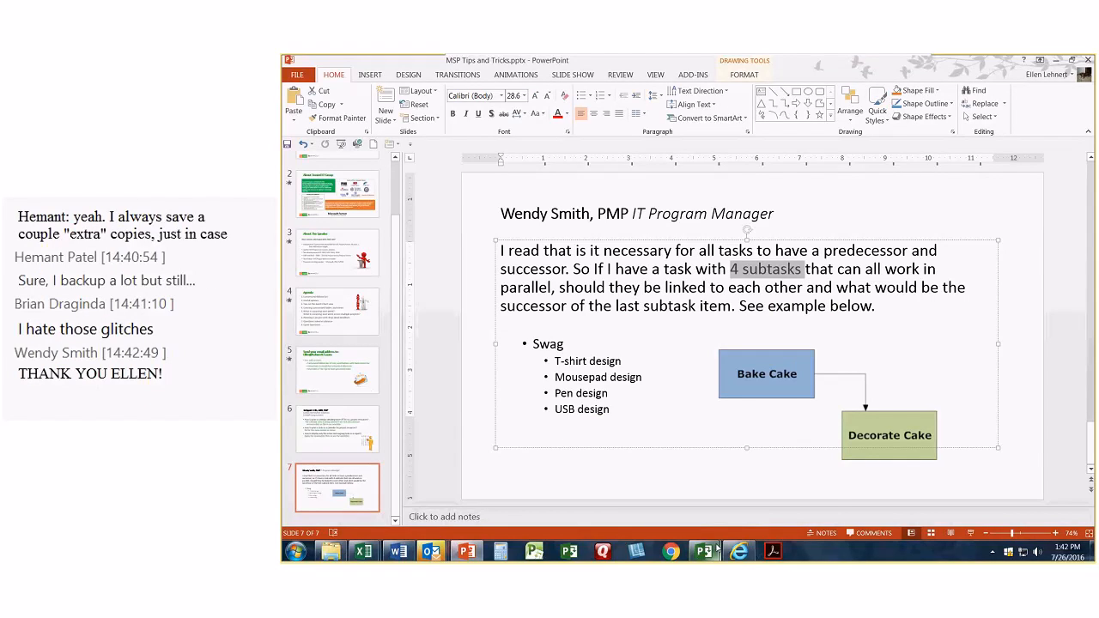
{"action": "left_click", "coordinate": [730, 550]}
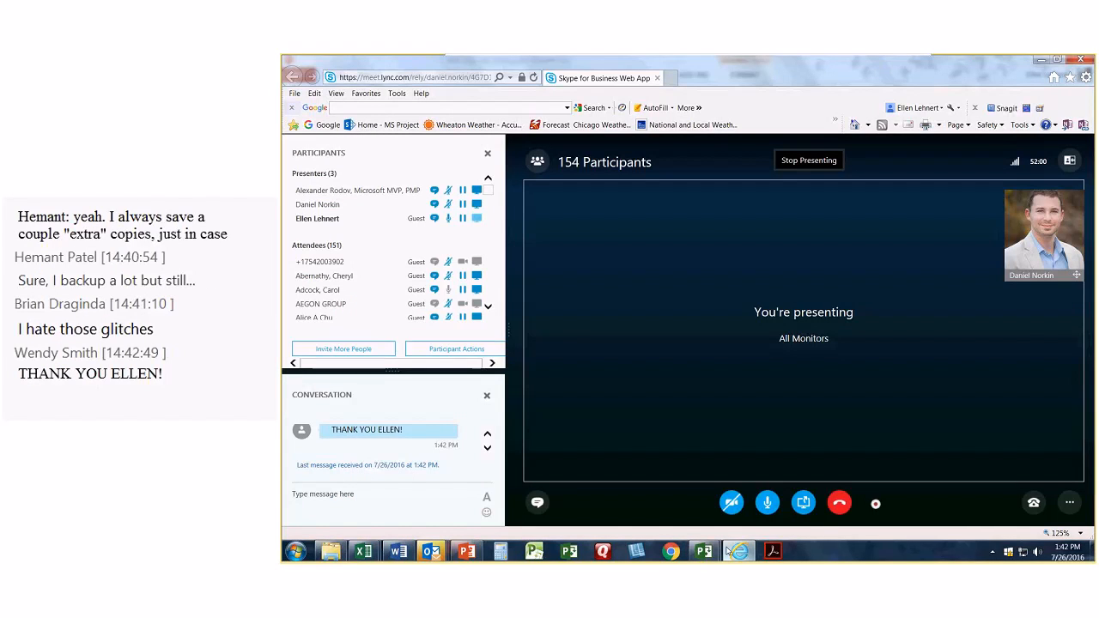
- Return to the question project in Microsoft Project and clear the Milestones filter
{"action": "mouse_move", "coordinate": [703, 550]}
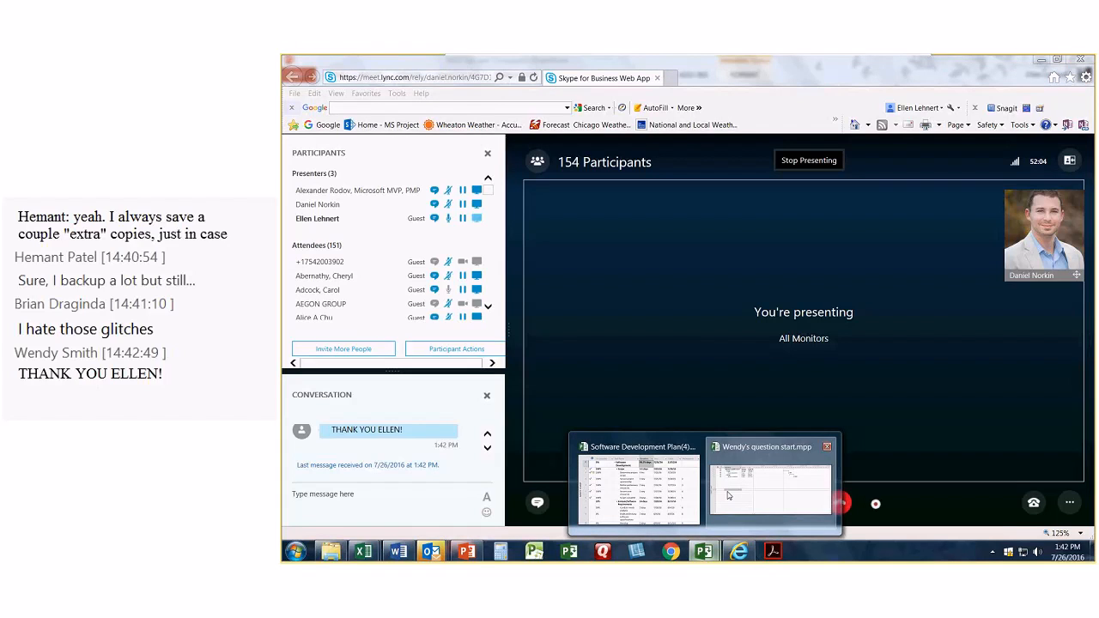
{"action": "left_click", "coordinate": [727, 496]}
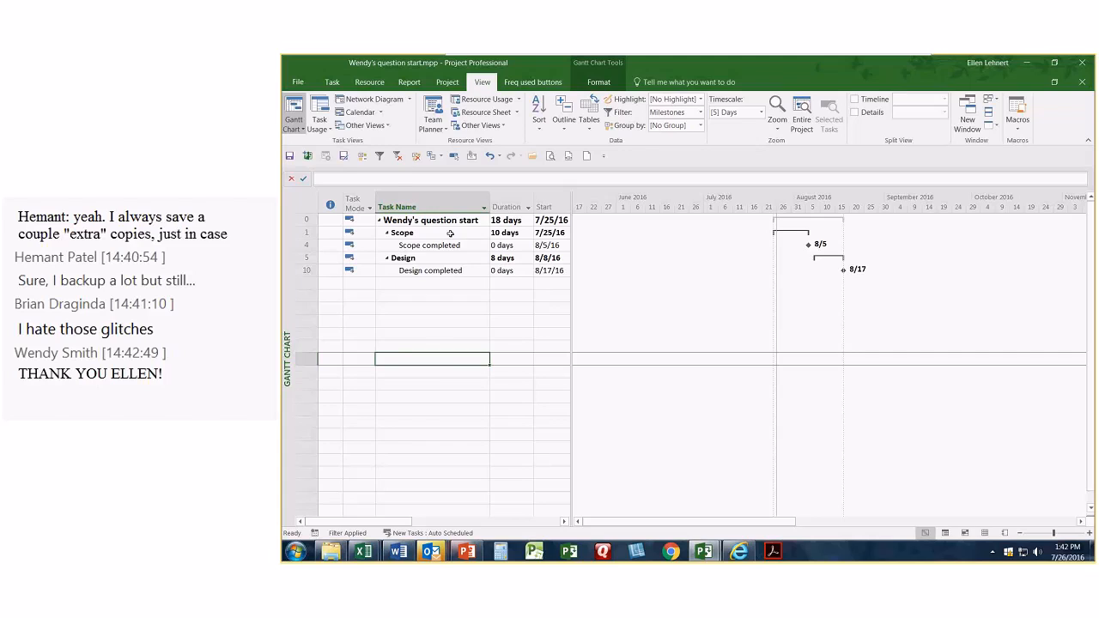
{"action": "key", "text": "F3"}
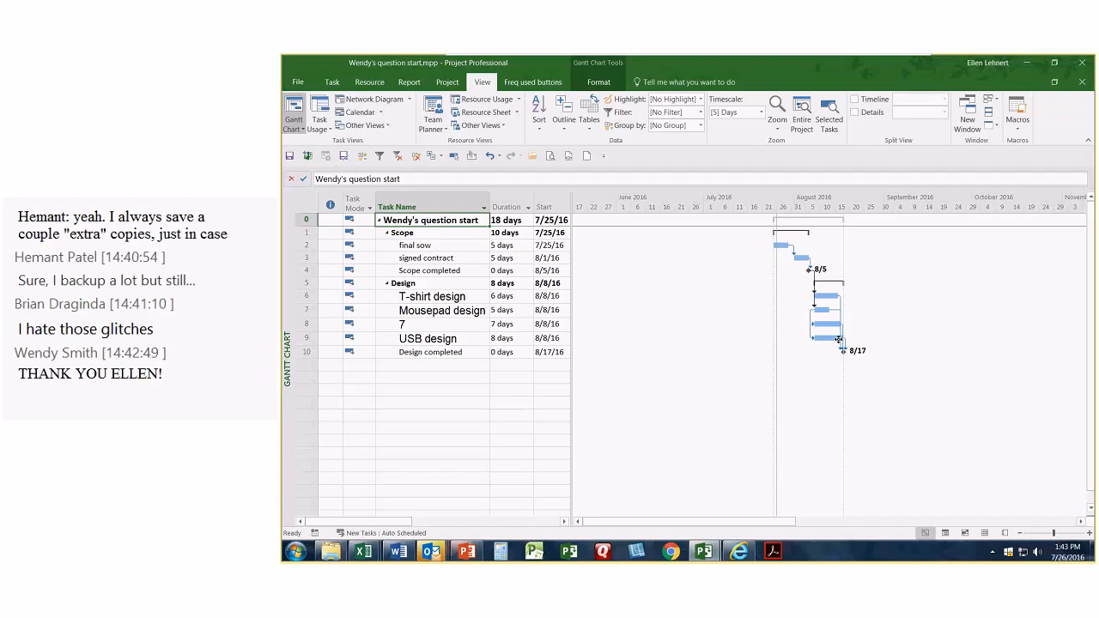
{"action": "mouse_move", "coordinate": [839, 339]}
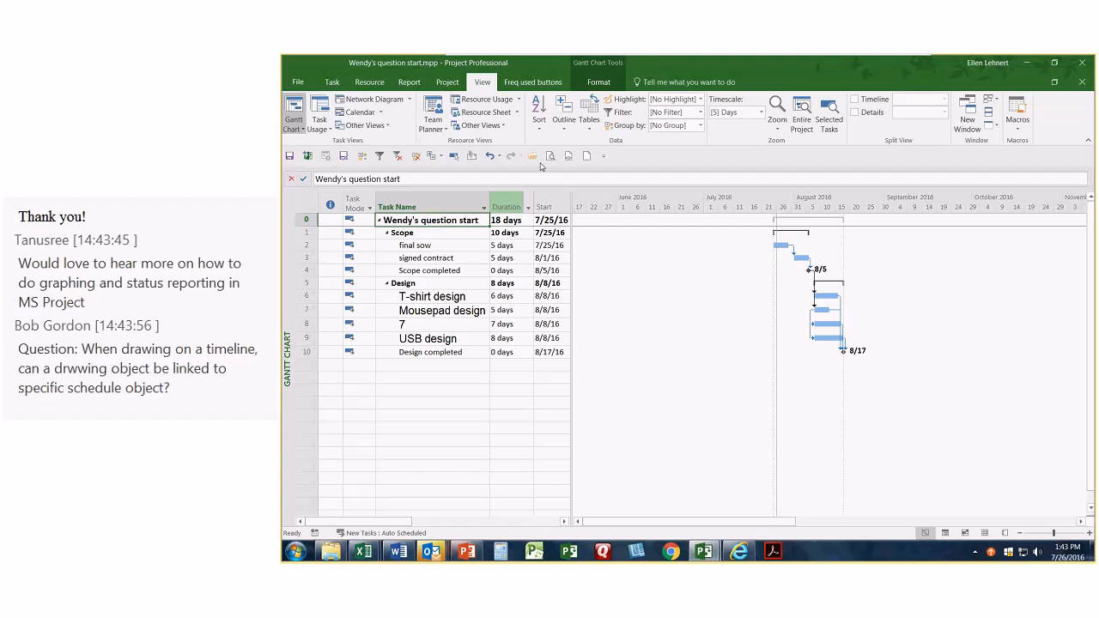
- Draw a text box containing Hello in the empty Gantt chart area beside the Design bars
{"action": "left_click", "coordinate": [1080, 522]}
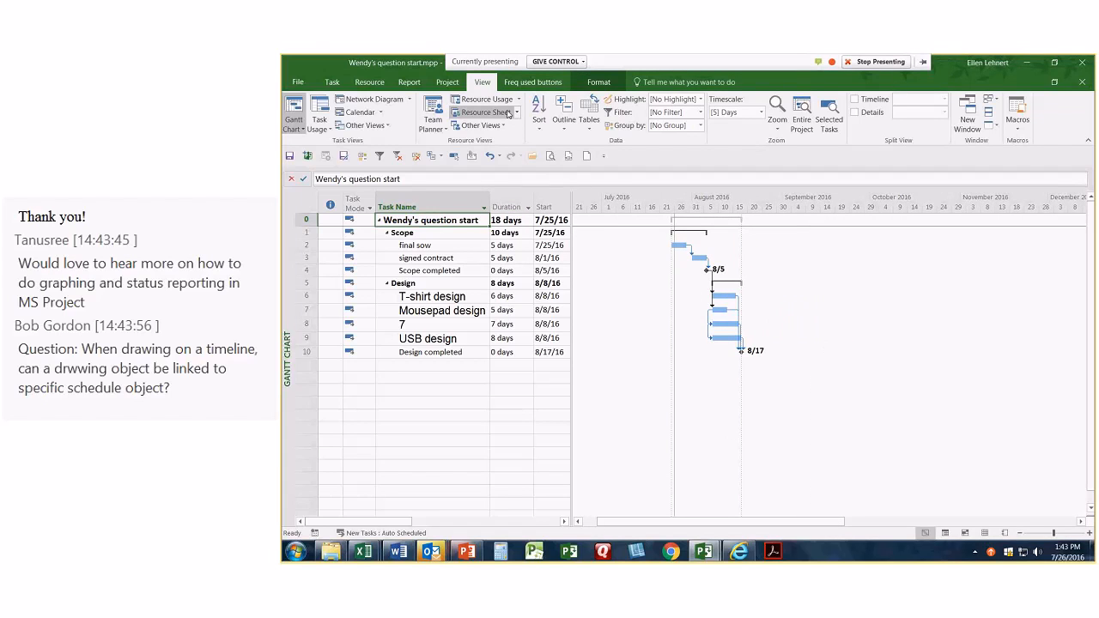
{"action": "left_click", "coordinate": [599, 81]}
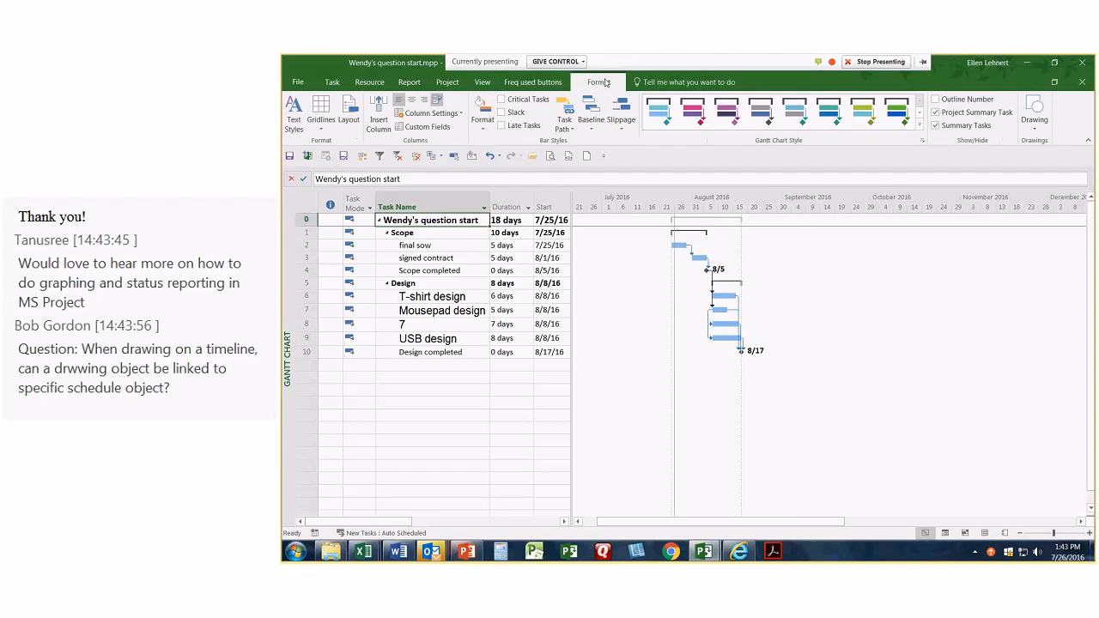
{"action": "left_click", "coordinate": [1040, 127]}
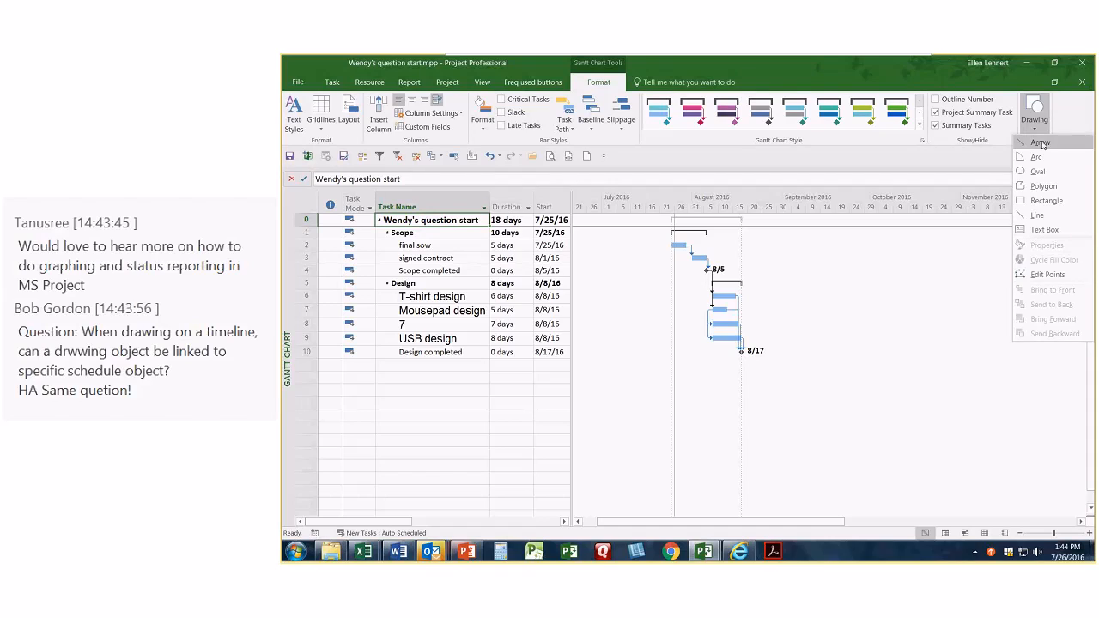
{"action": "left_click", "coordinate": [1043, 230]}
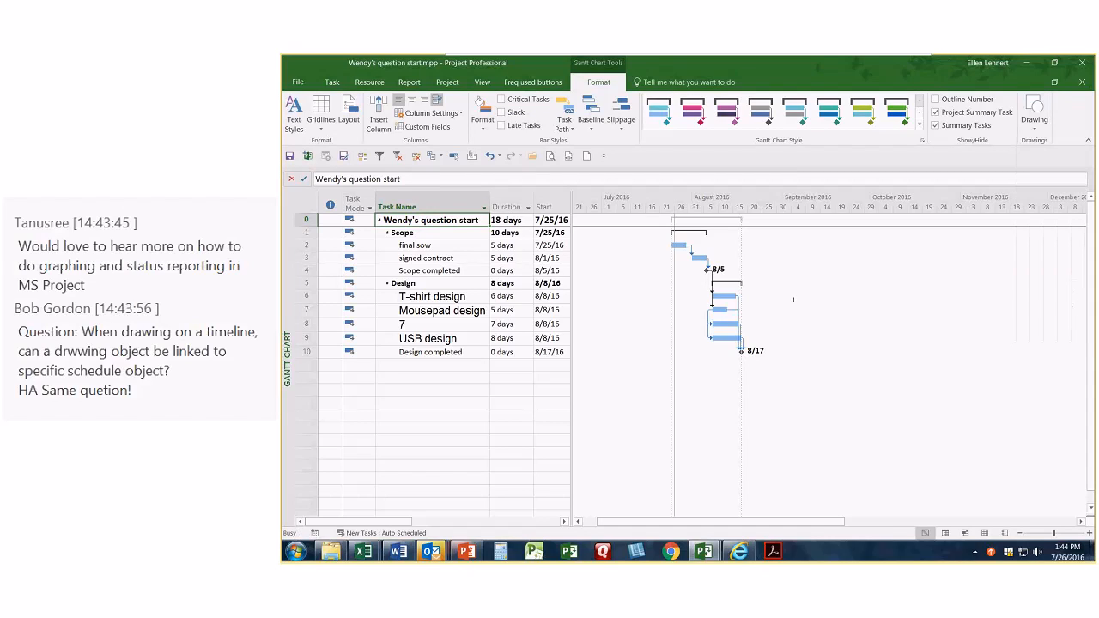
{"action": "mouse_move", "coordinate": [796, 267]}
{"action": "left_mouse_down"}
{"action": "mouse_move", "coordinate": [908, 285]}
{"action": "mouse_move", "coordinate": [909, 325]}
{"action": "mouse_move", "coordinate": [883, 329]}
{"action": "left_mouse_up"}
{"action": "type", "text": "He"}
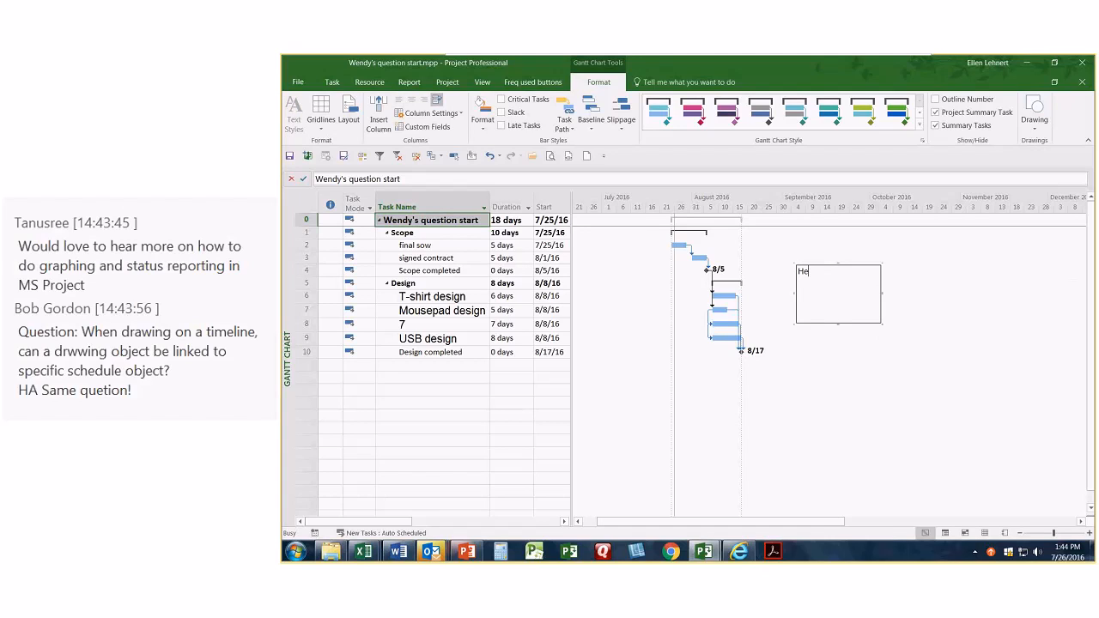
{"action": "type", "text": "llo"}
{"action": "left_click_drag", "start_coordinate": [833, 387], "coordinate": [822, 383]}
{"action": "right_click", "coordinate": [820, 298]}
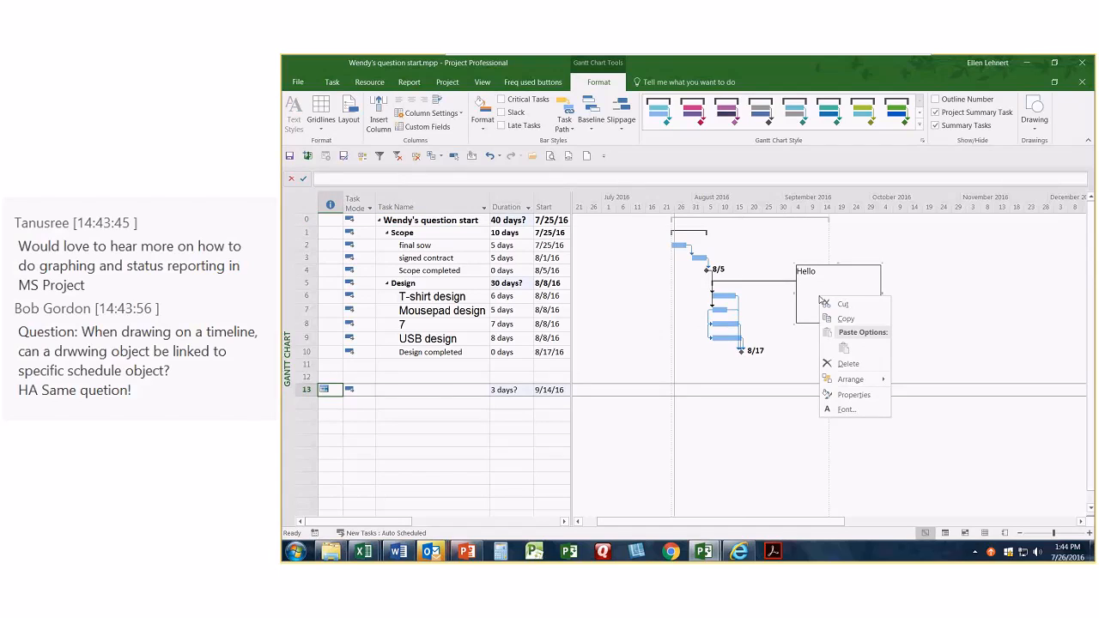
{"action": "left_click", "coordinate": [965, 312]}
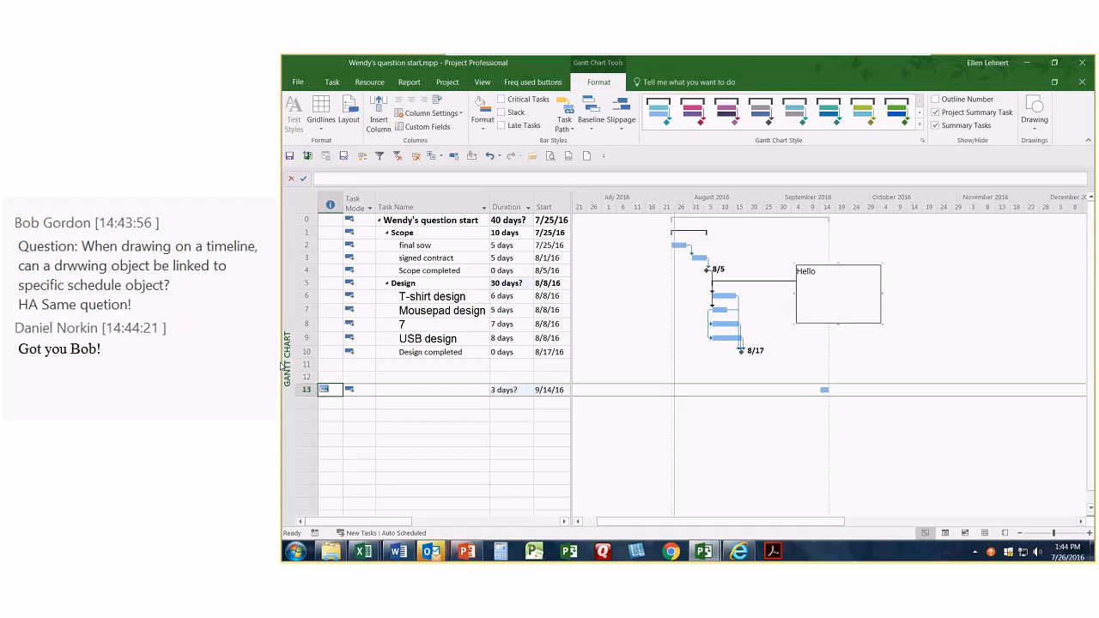
- Delete the Hello text box and the unnamed task in row 13
{"action": "key", "text": "Delete"}
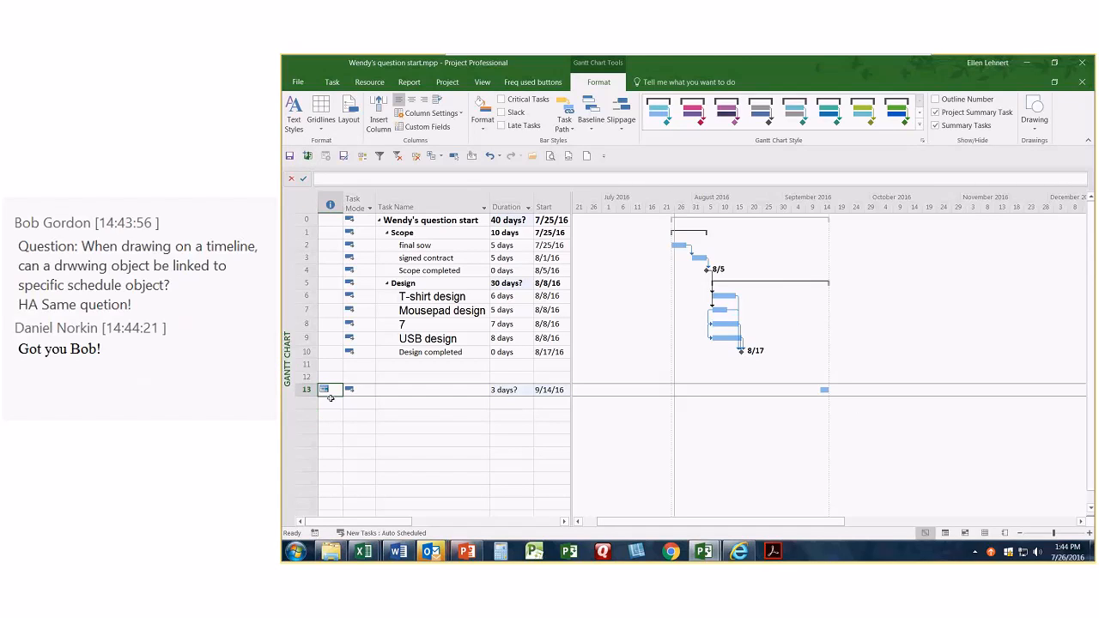
{"action": "left_click", "coordinate": [306, 389]}
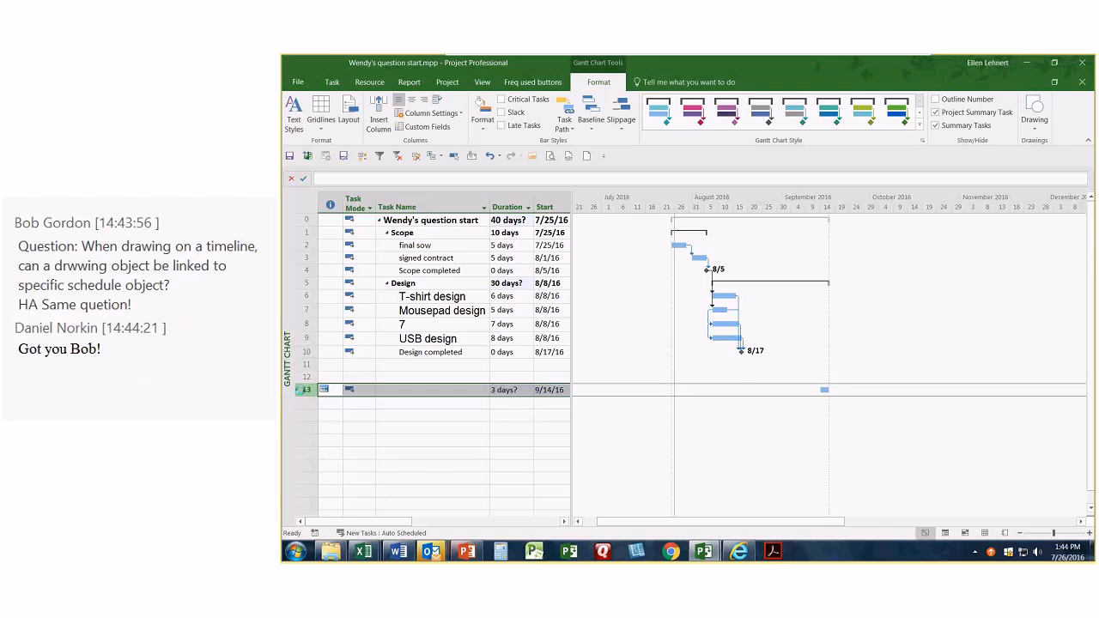
{"action": "key", "text": "Delete"}
{"action": "left_click", "coordinate": [401, 448]}
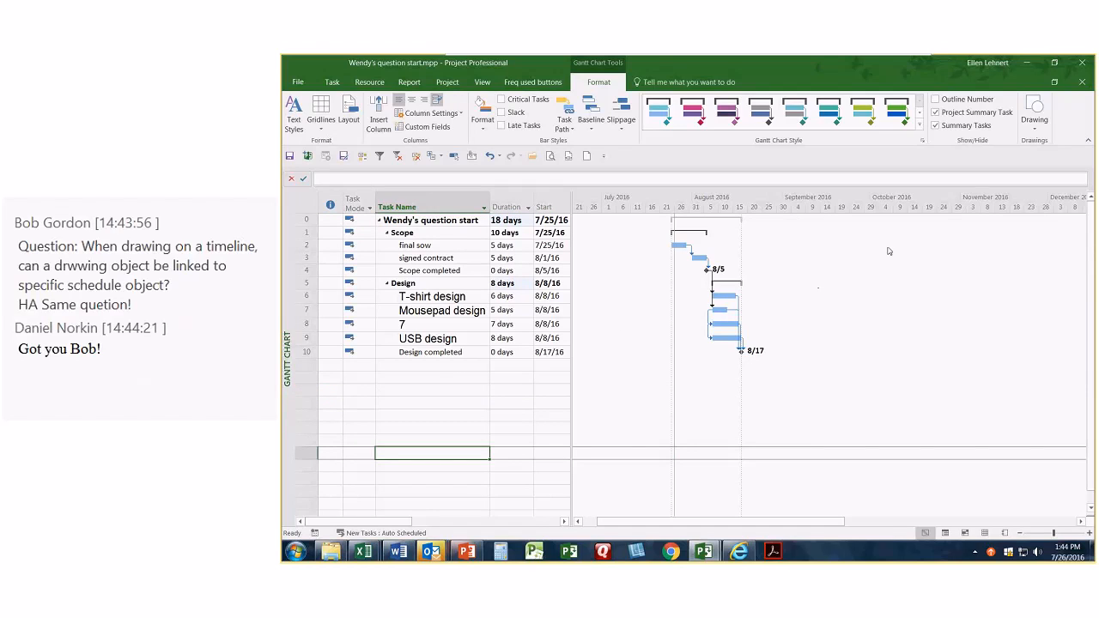
- Draw a text box about 1.2 in wide and 0.6 in high beside the Design bars in the Gantt chart, containing Hello
{"action": "left_click", "coordinate": [1035, 121]}
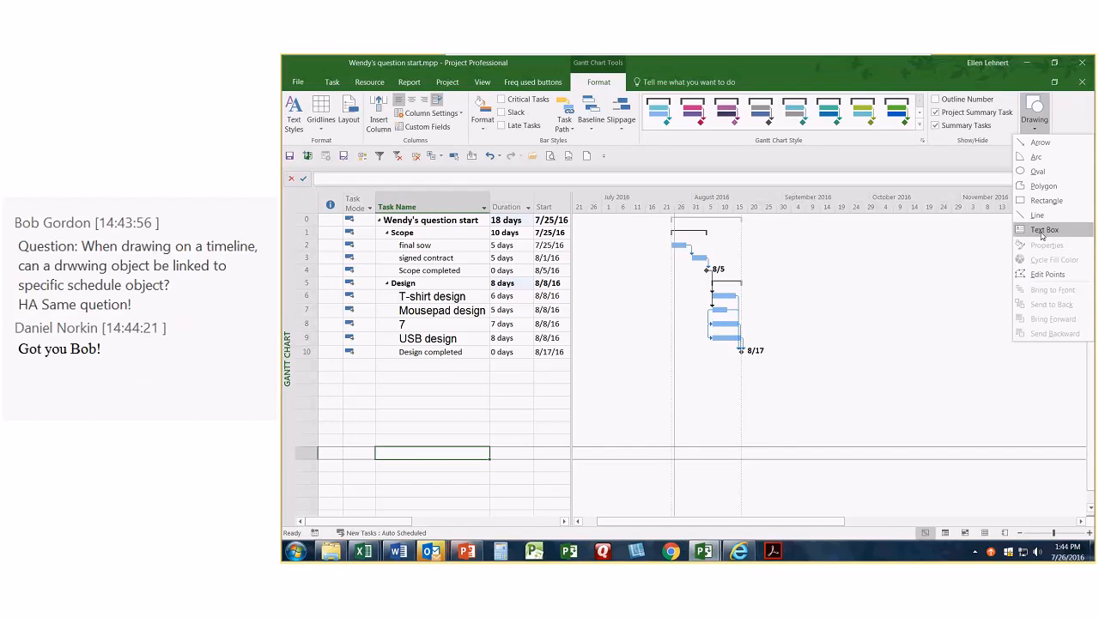
{"action": "left_click", "coordinate": [1043, 225]}
{"action": "left_click_drag", "start_coordinate": [792, 280], "coordinate": [864, 314]}
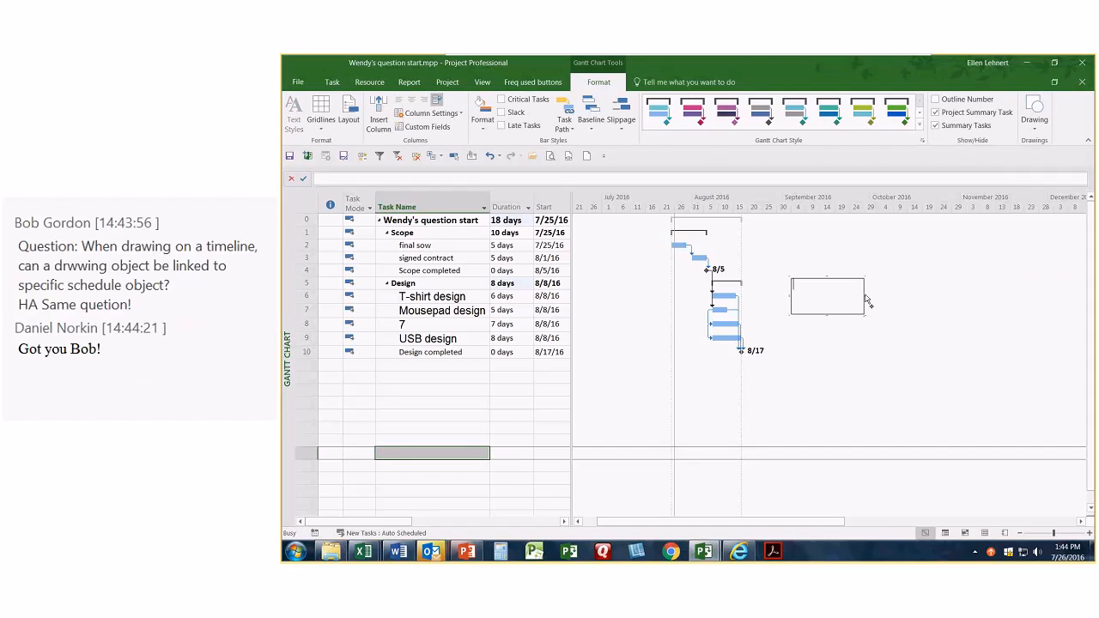
{"action": "type", "text": "Hello"}
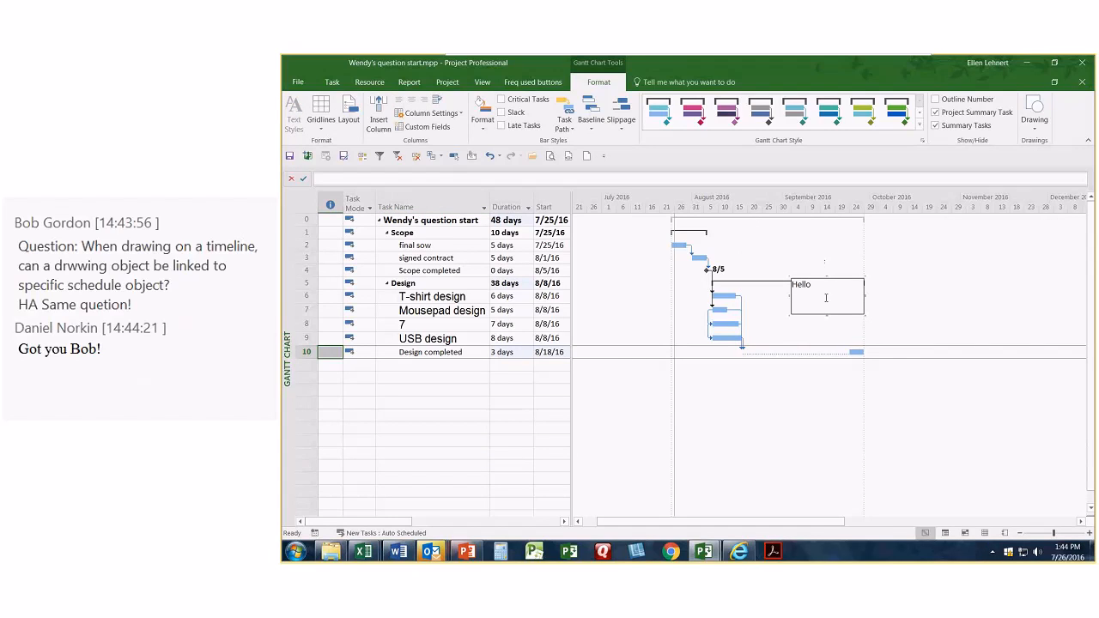
- Attach the Hello text box to the task with ID 8, using the finish end of its bar as the attachment point
{"action": "right_click", "coordinate": [826, 300]}
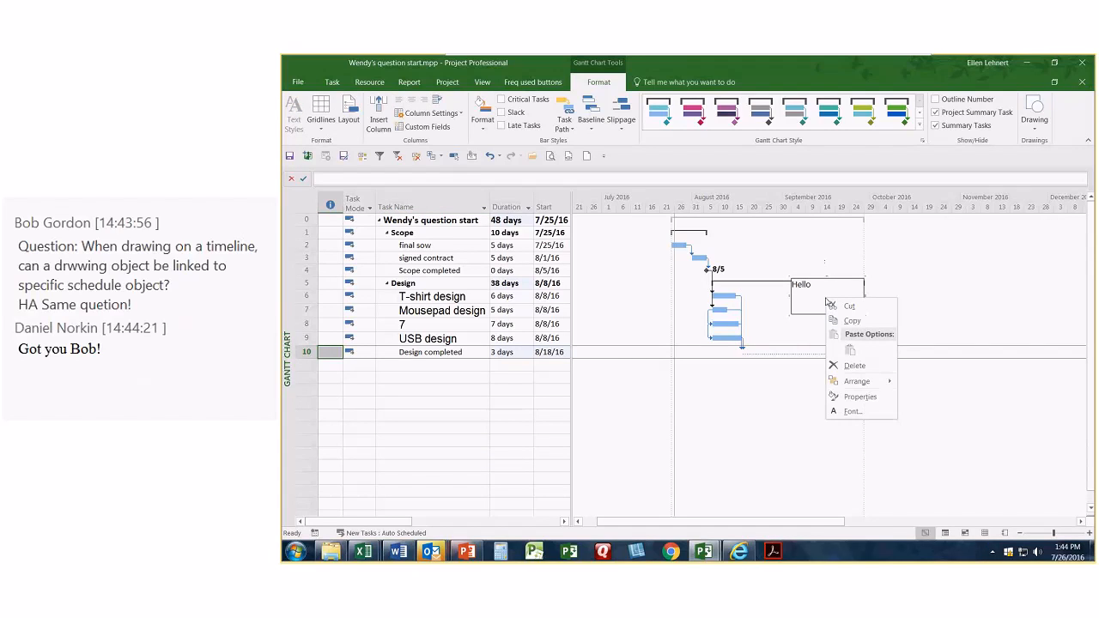
{"action": "left_click", "coordinate": [862, 399]}
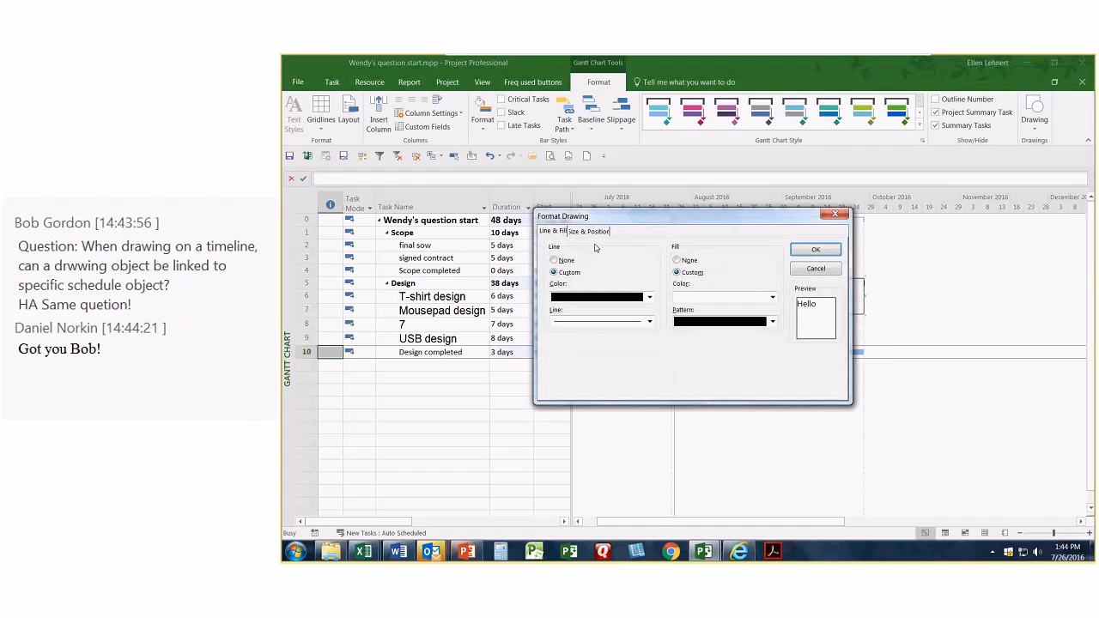
{"action": "left_click", "coordinate": [593, 231]}
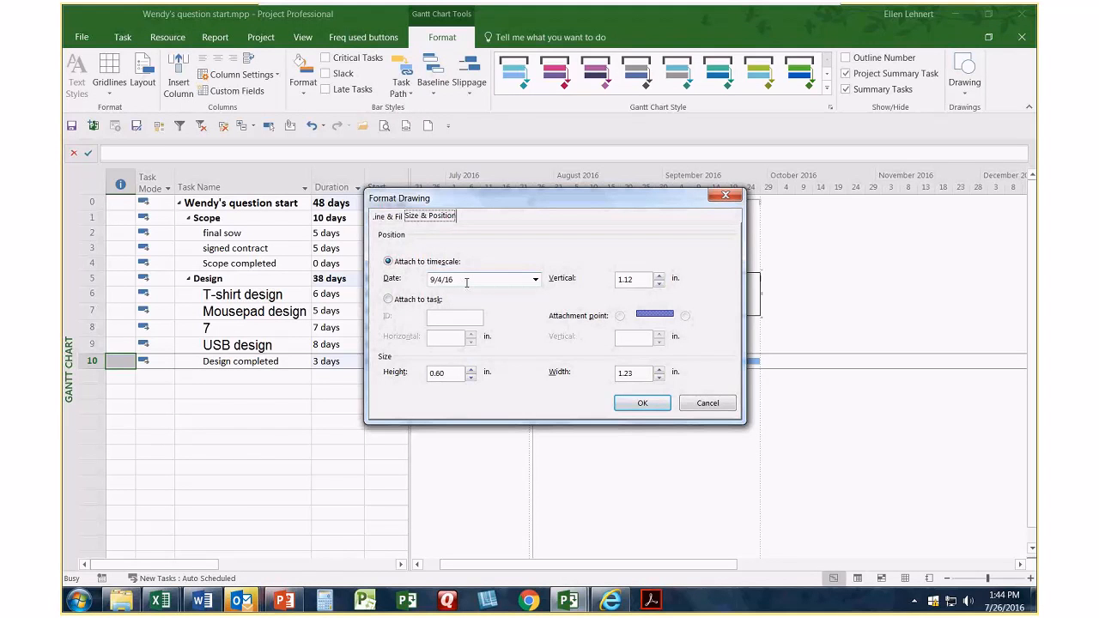
{"action": "left_click", "coordinate": [388, 299]}
{"action": "left_click", "coordinate": [687, 317]}
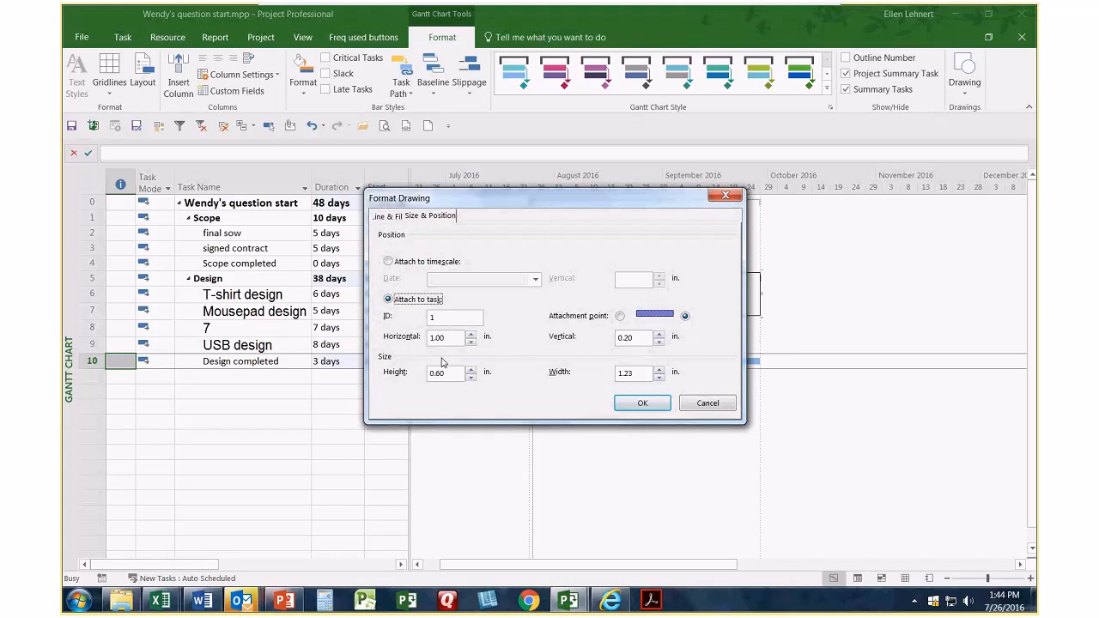
{"action": "double_click", "coordinate": [435, 318]}
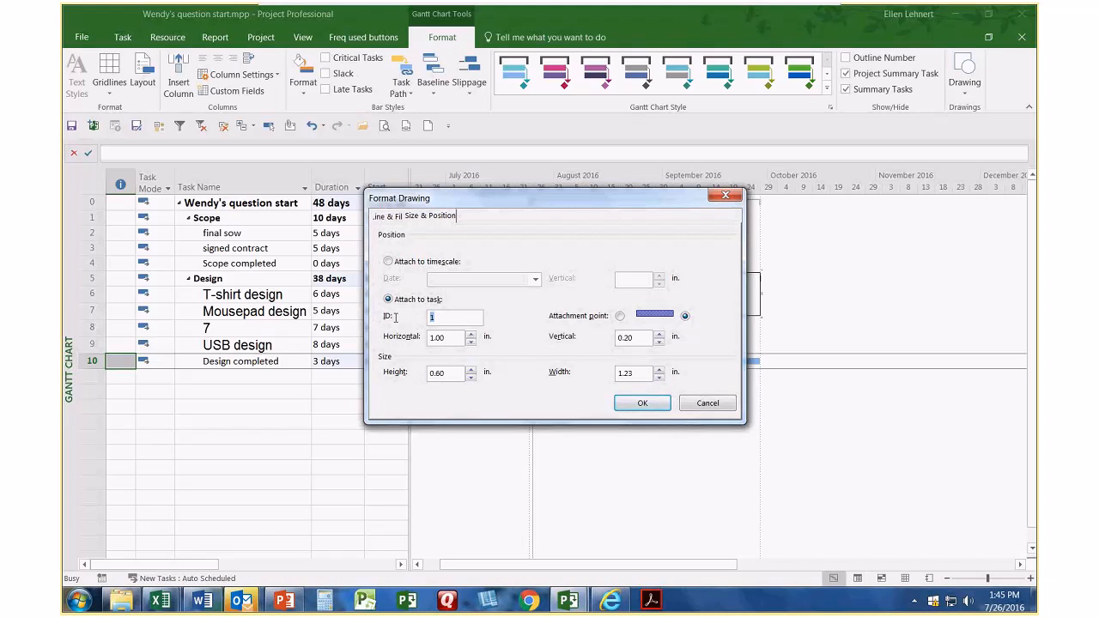
{"action": "type", "text": "8"}
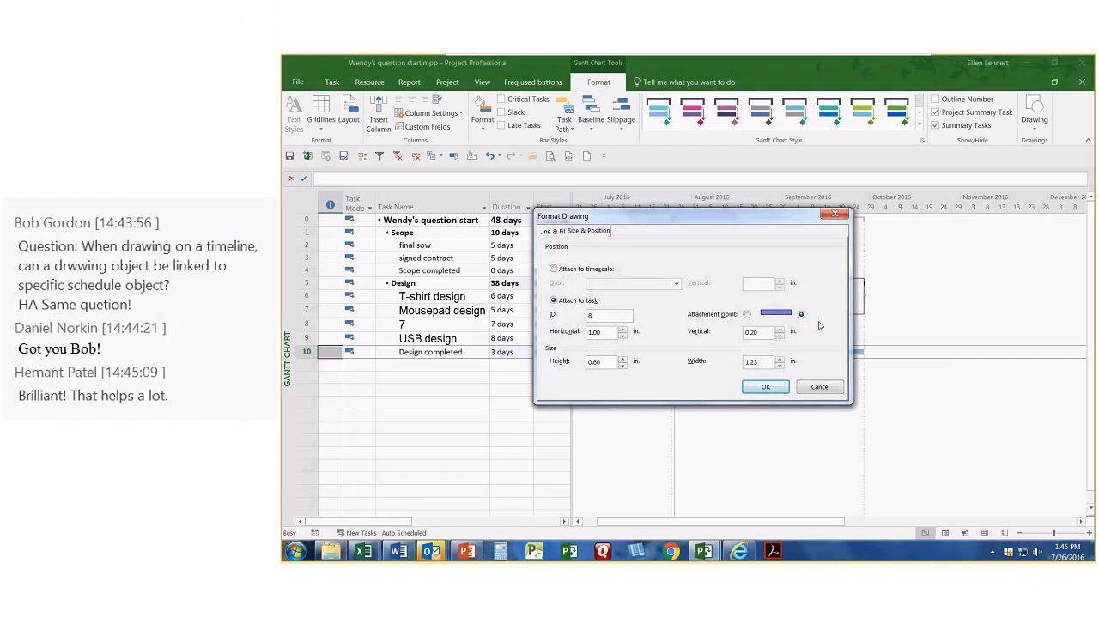
{"action": "left_click", "coordinate": [765, 388]}
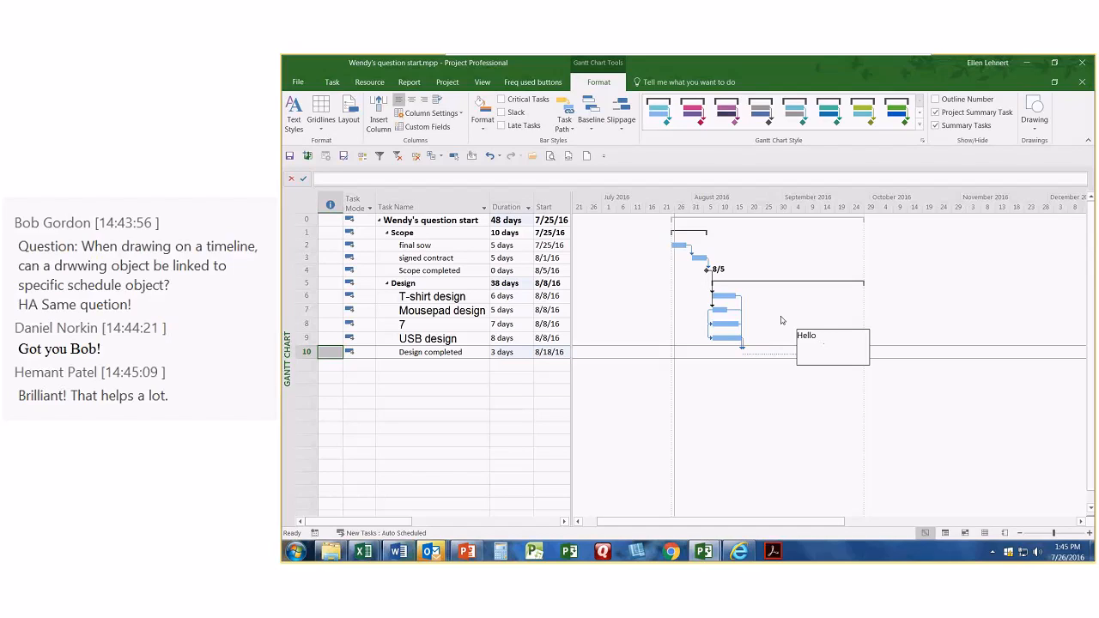
- Review the Hello text box's size and position properties, and close them without changes
{"action": "right_click", "coordinate": [842, 351]}
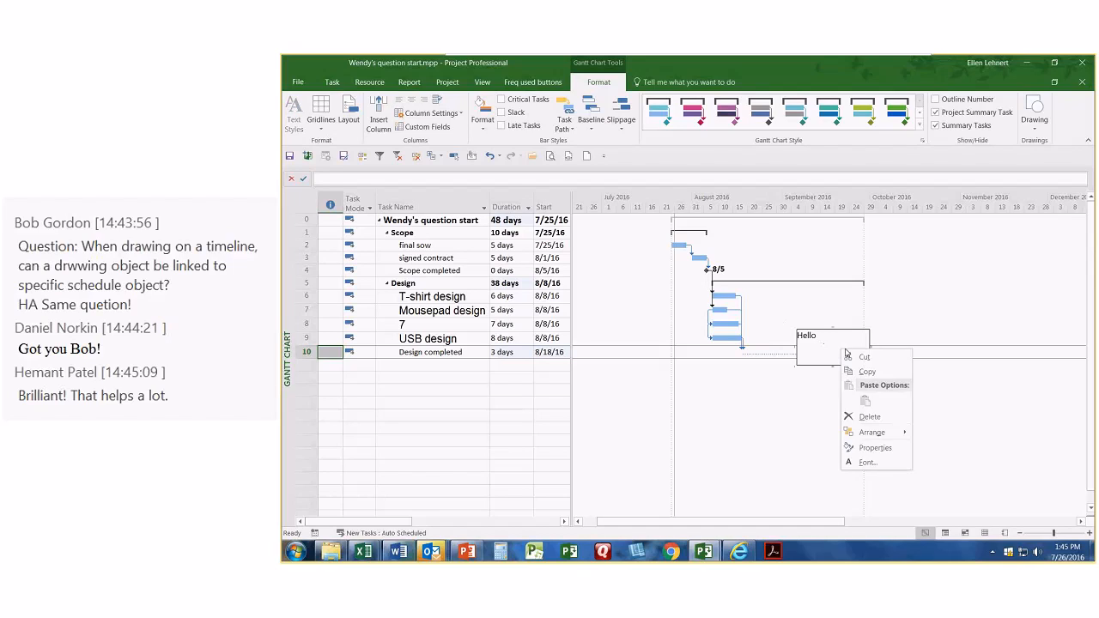
{"action": "left_click", "coordinate": [877, 458]}
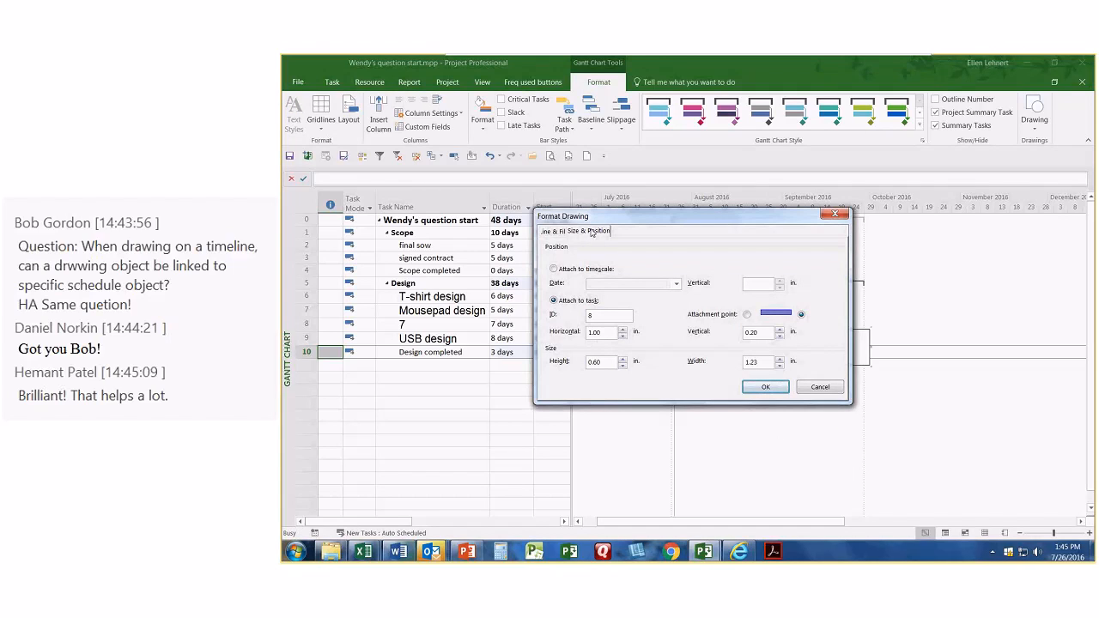
{"action": "left_click", "coordinate": [591, 232]}
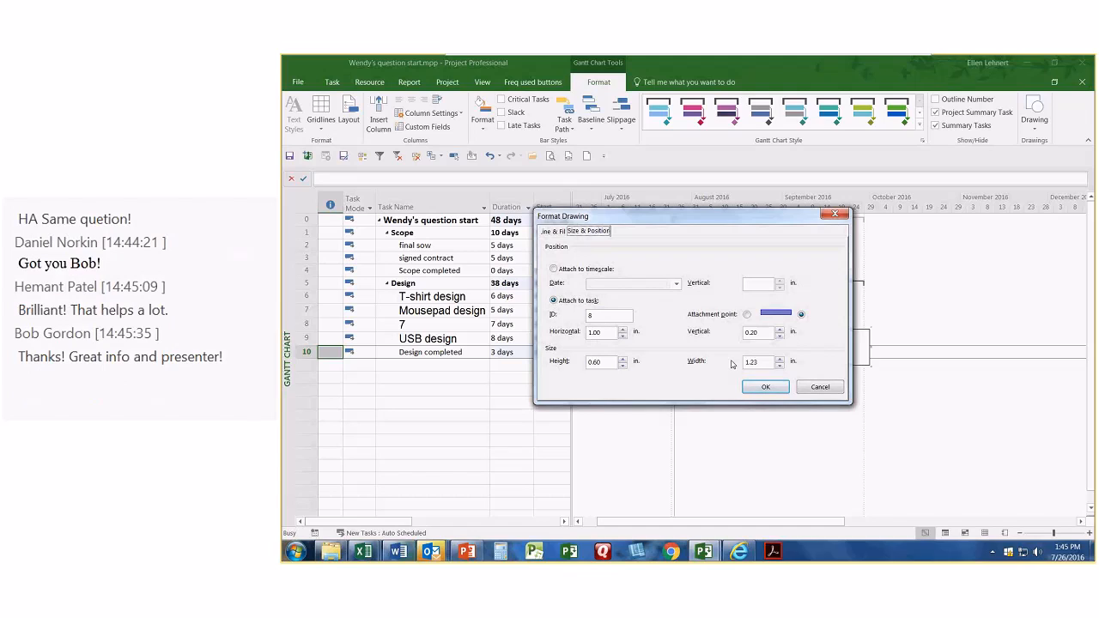
{"action": "left_click", "coordinate": [818, 386]}
{"action": "left_click", "coordinate": [441, 427]}
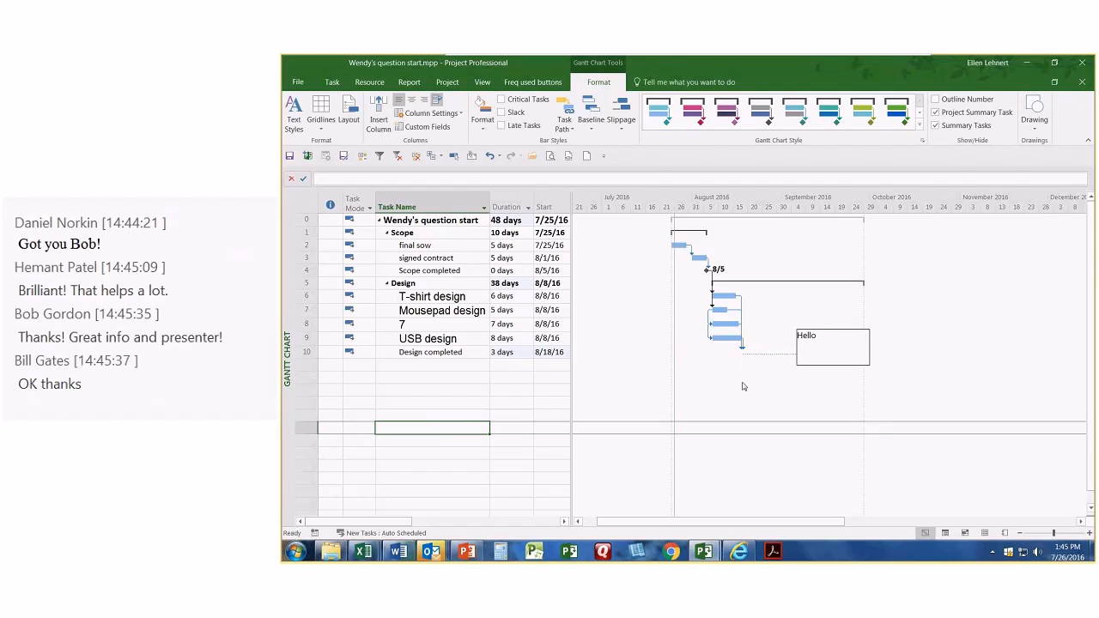
- Set the duration of the Design completed task to 0 days
{"action": "left_click", "coordinate": [513, 353]}
{"action": "type", "text": "0"}
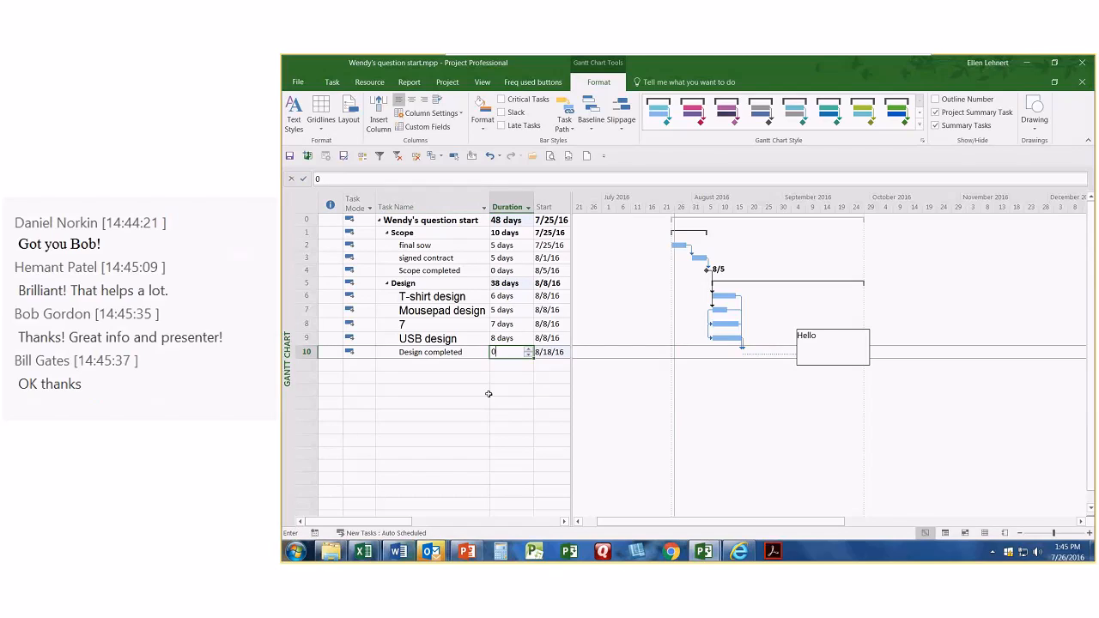
{"action": "left_click", "coordinate": [489, 393]}
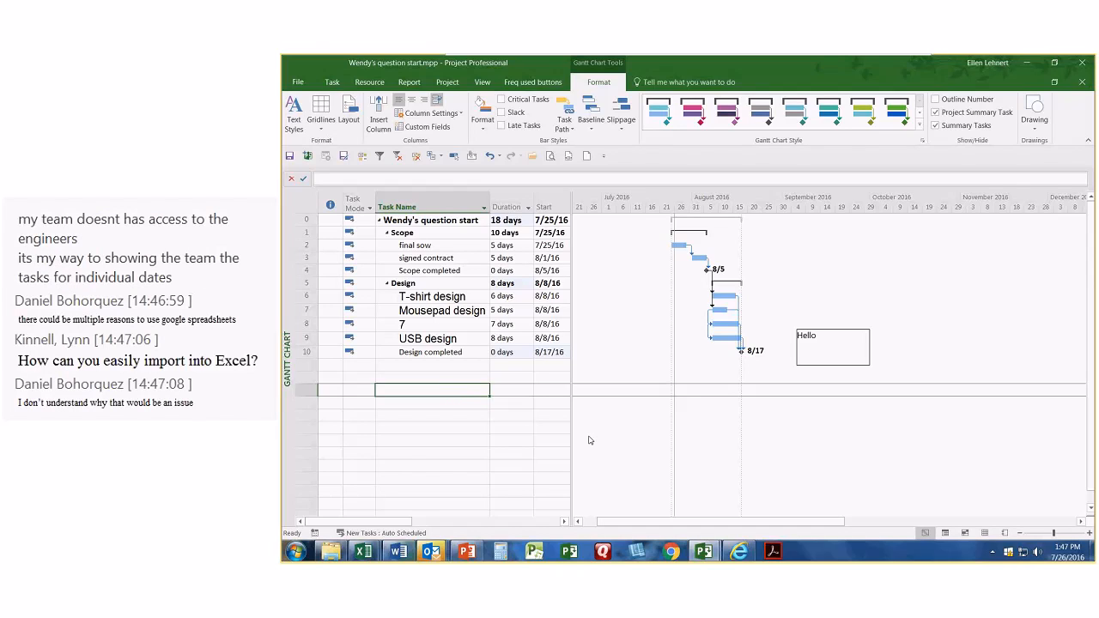
- Create a new blank project and set its new tasks to Auto Scheduled
{"action": "mouse_move", "coordinate": [466, 550]}
{"action": "mouse_move", "coordinate": [721, 536]}
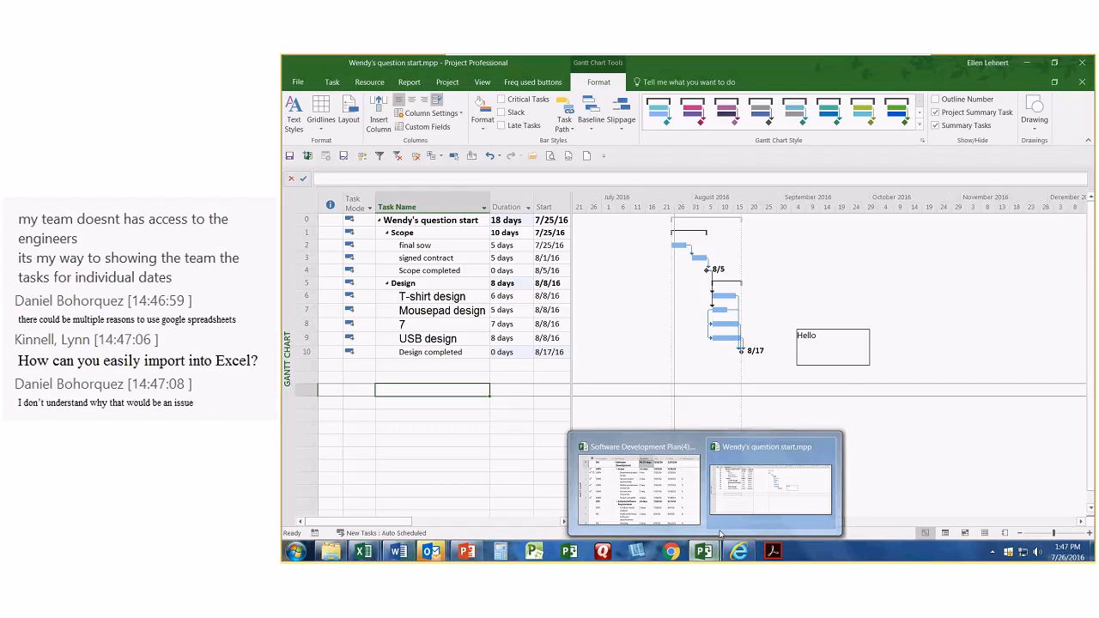
{"action": "mouse_move", "coordinate": [665, 499]}
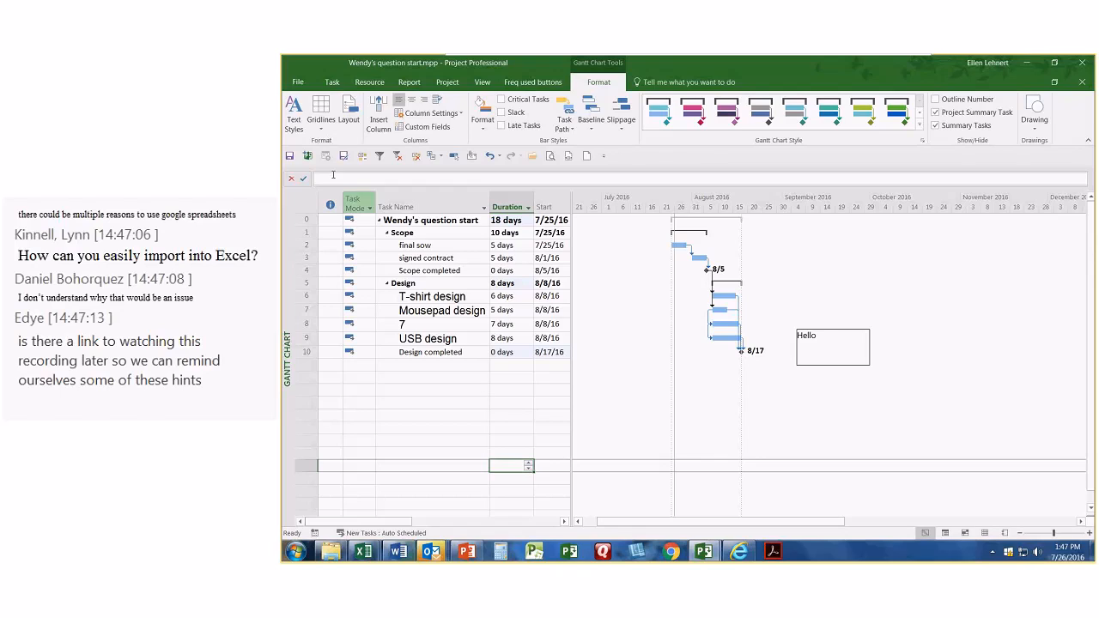
{"action": "left_click", "coordinate": [586, 156]}
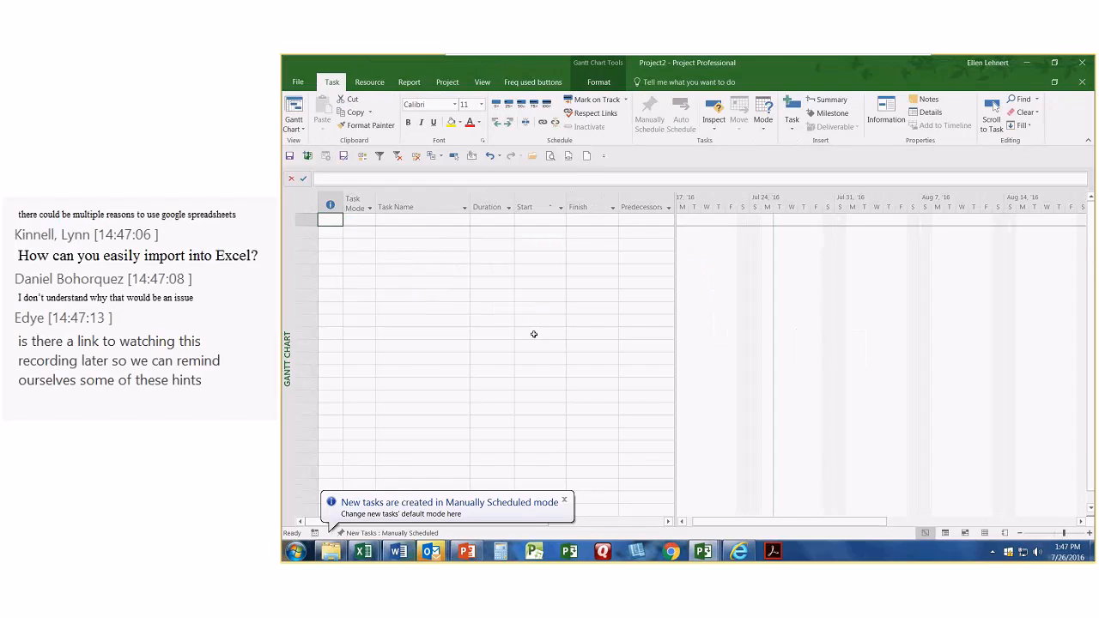
{"action": "left_click", "coordinate": [395, 534]}
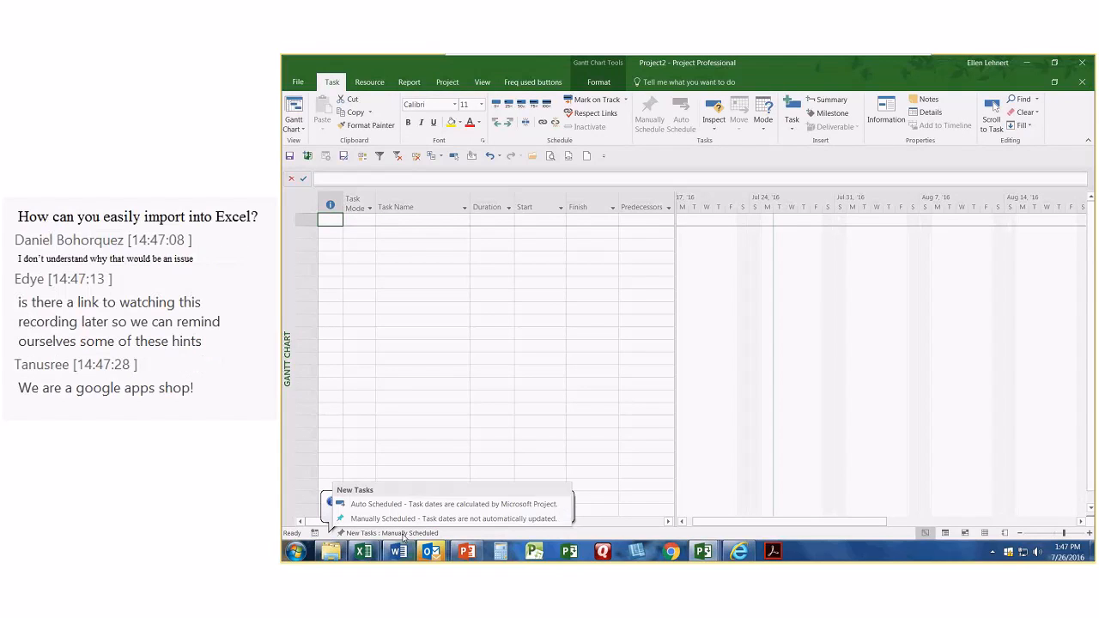
{"action": "left_click", "coordinate": [395, 505]}
{"action": "left_click", "coordinate": [421, 384]}
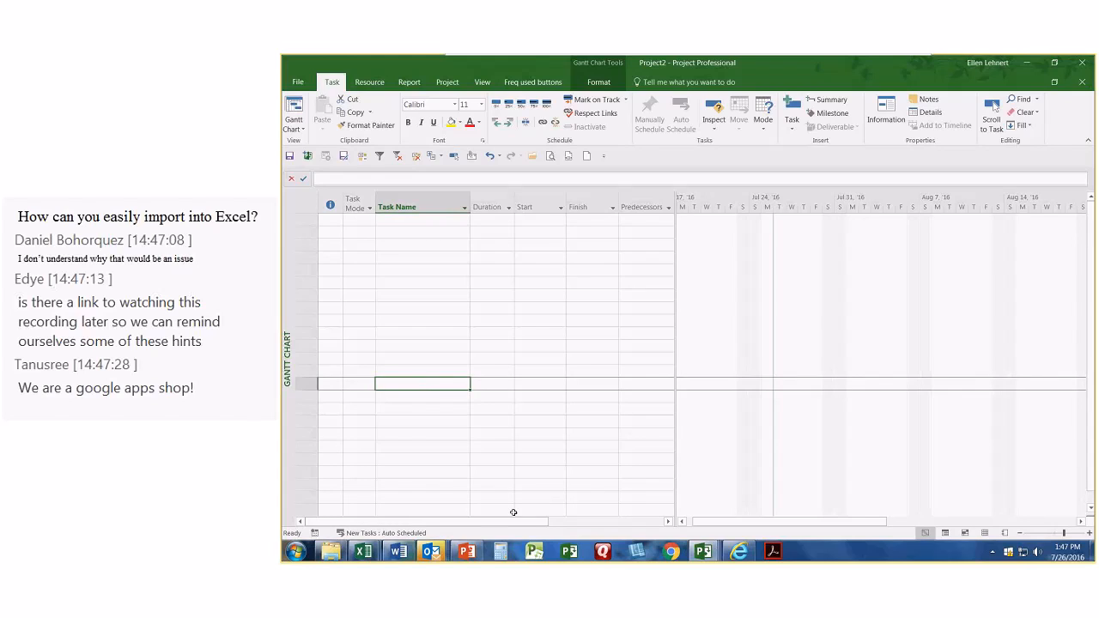
- Show the project summary task in the new project
{"action": "key", "text": "Down"}
{"action": "key", "text": "Down"}
{"action": "key", "text": "Down"}
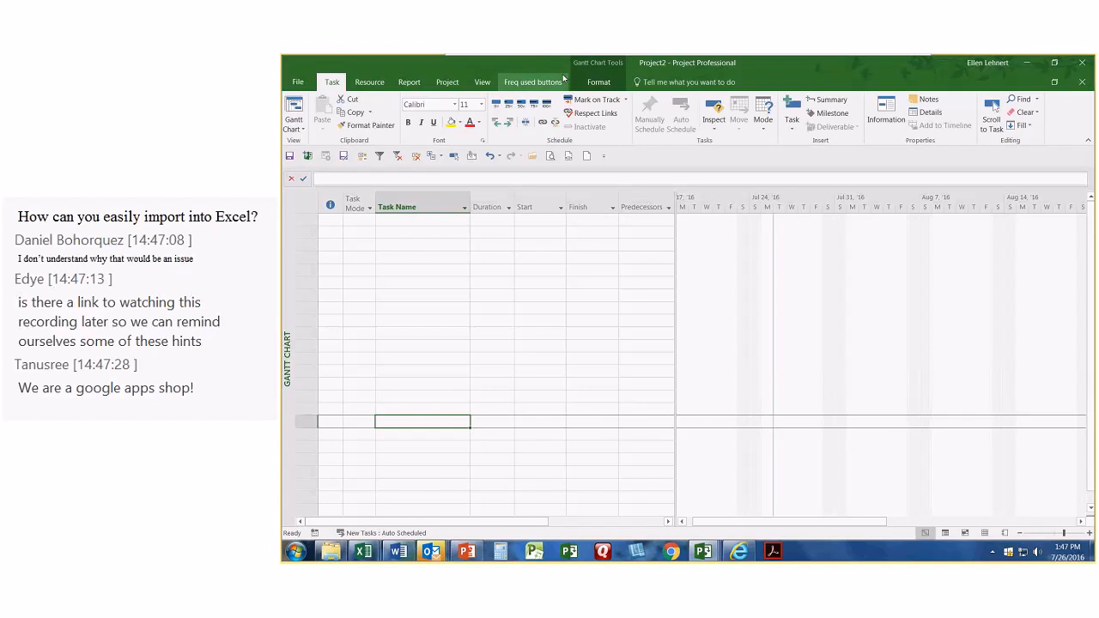
{"action": "left_click", "coordinate": [598, 81]}
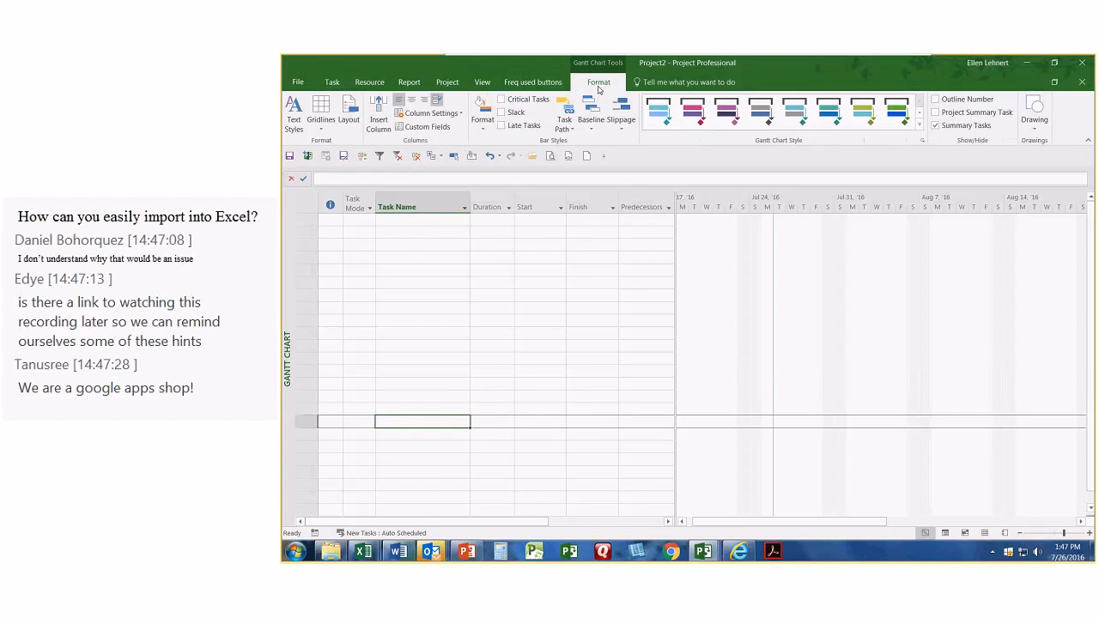
{"action": "left_click", "coordinate": [940, 115]}
{"action": "left_click", "coordinate": [605, 319]}
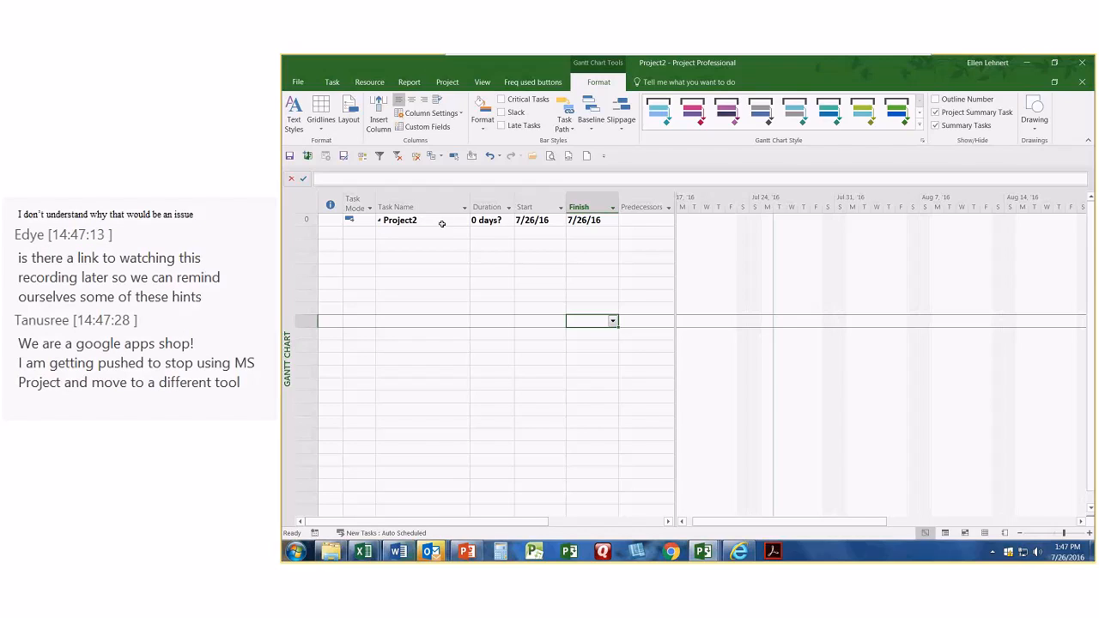
- Schedule the new project from the Project Finish Date, with a finish date of 10/31/16
{"action": "left_click", "coordinate": [449, 82]}
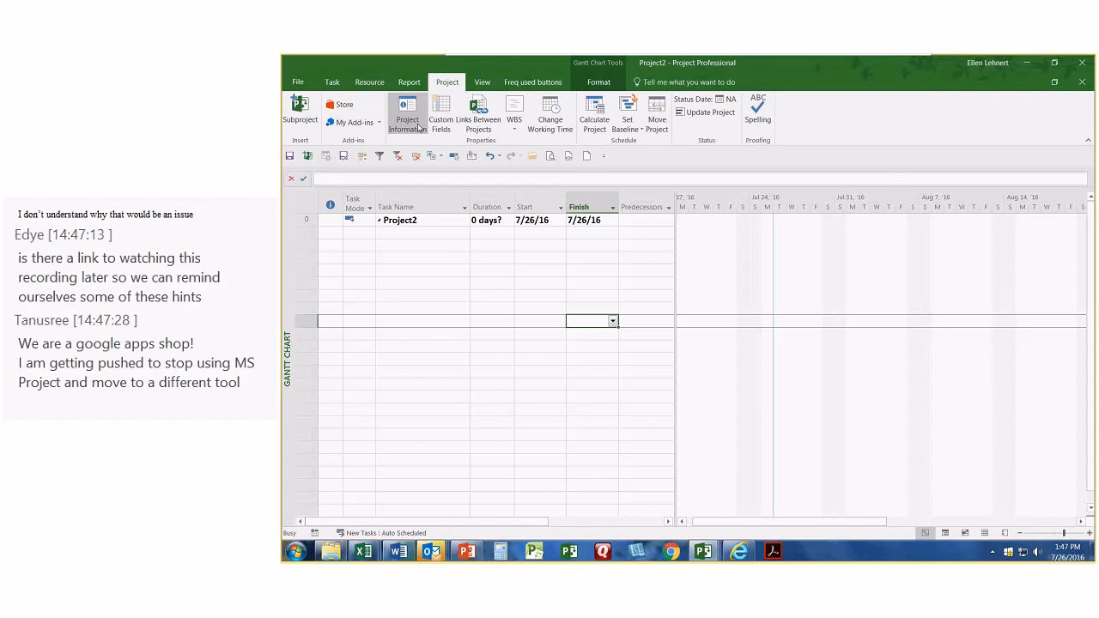
{"action": "left_click", "coordinate": [419, 127]}
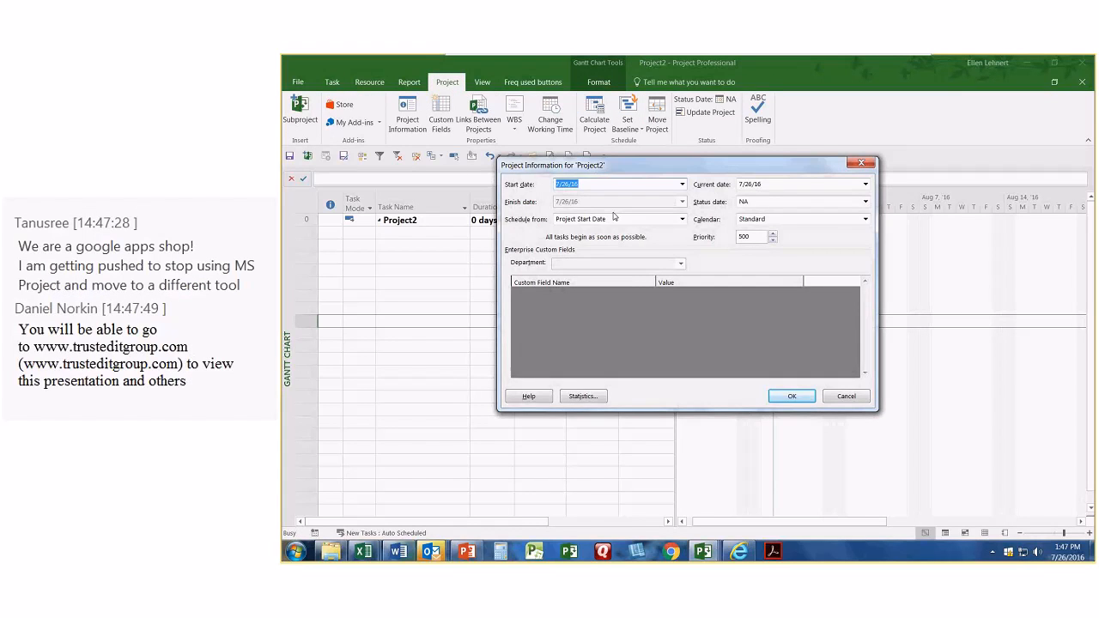
{"action": "left_click", "coordinate": [683, 220]}
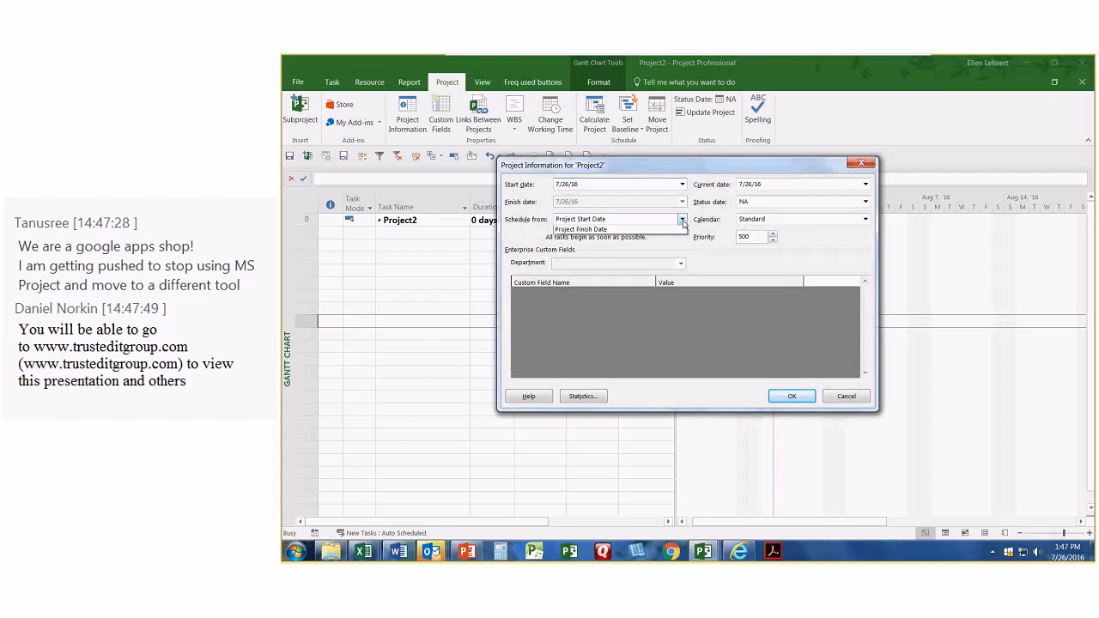
{"action": "left_click", "coordinate": [600, 240]}
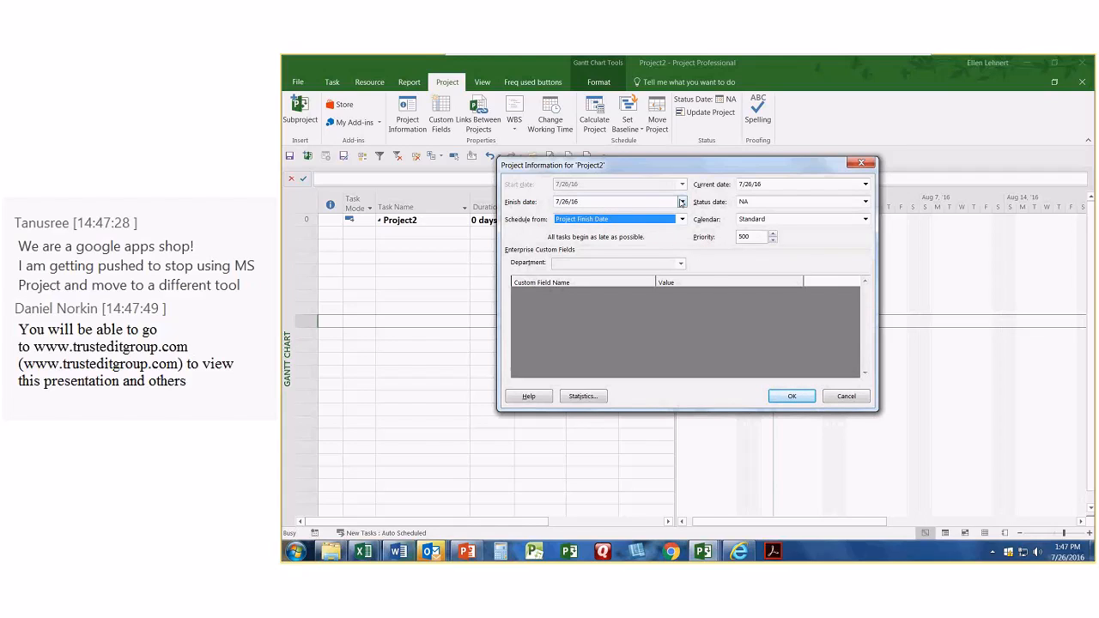
{"action": "left_click", "coordinate": [682, 202]}
{"action": "left_click", "coordinate": [681, 214]}
{"action": "left_click", "coordinate": [681, 213]}
{"action": "left_click", "coordinate": [681, 214]}
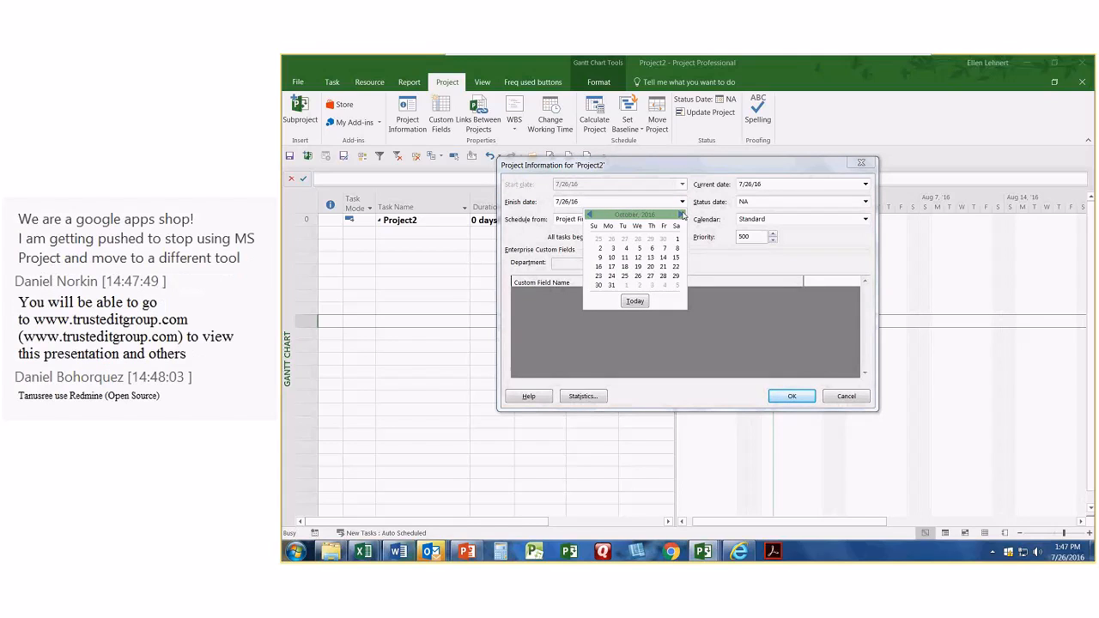
{"action": "left_click", "coordinate": [612, 285]}
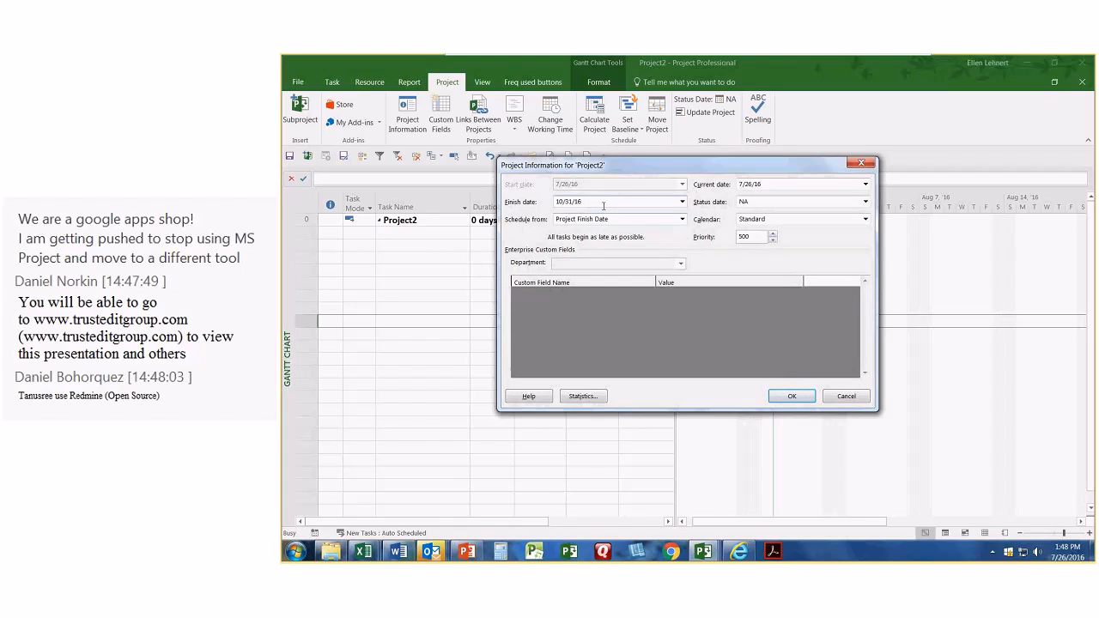
{"action": "left_click", "coordinate": [790, 394]}
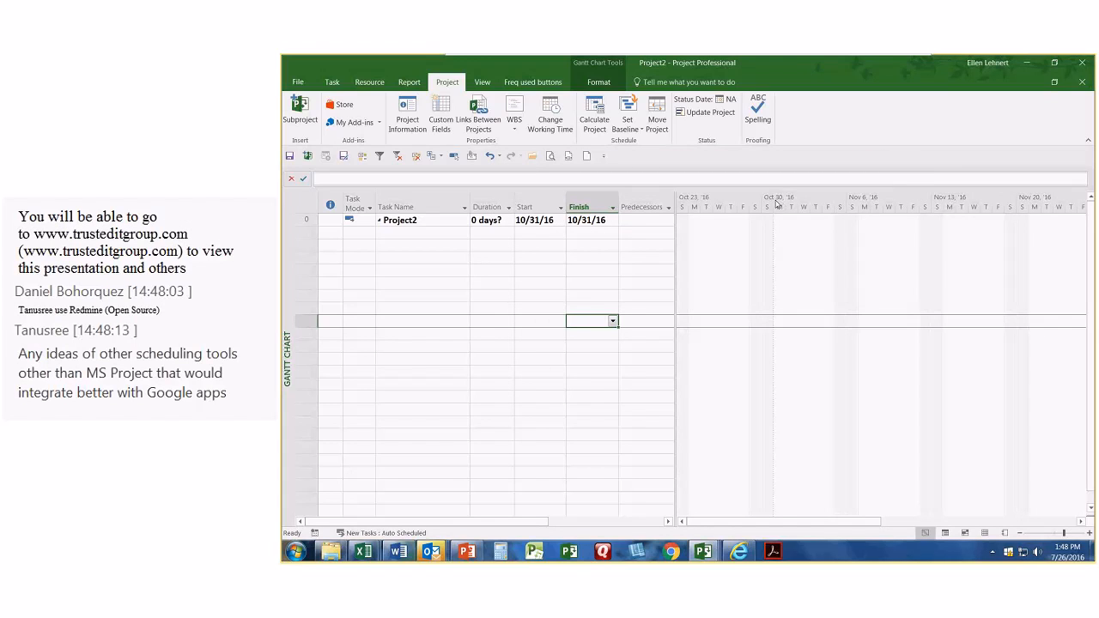
- Enter nine tasks named a, b, c, d, e, f, g, h and j below the project summary task
{"action": "left_click", "coordinate": [413, 231]}
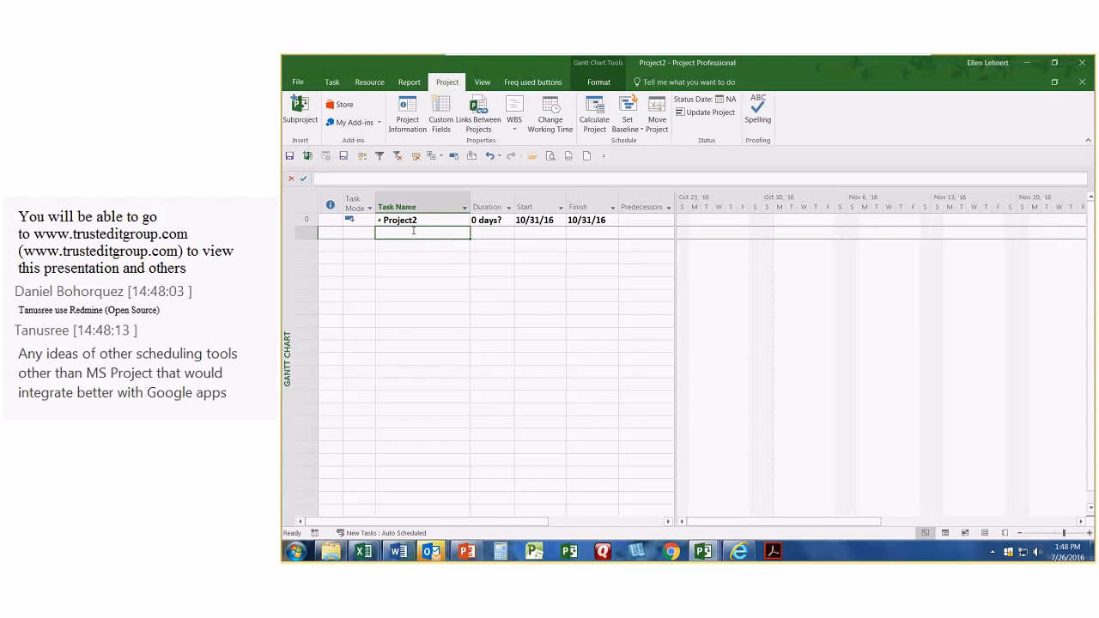
{"action": "type", "text": "a"}
{"action": "key", "text": "Return"}
{"action": "type", "text": "b"}
{"action": "key", "text": "Return"}
{"action": "type", "text": "c"}
{"action": "key", "text": "Return"}
{"action": "type", "text": "d"}
{"action": "key", "text": "Return"}
{"action": "type", "text": "e f g h j"}
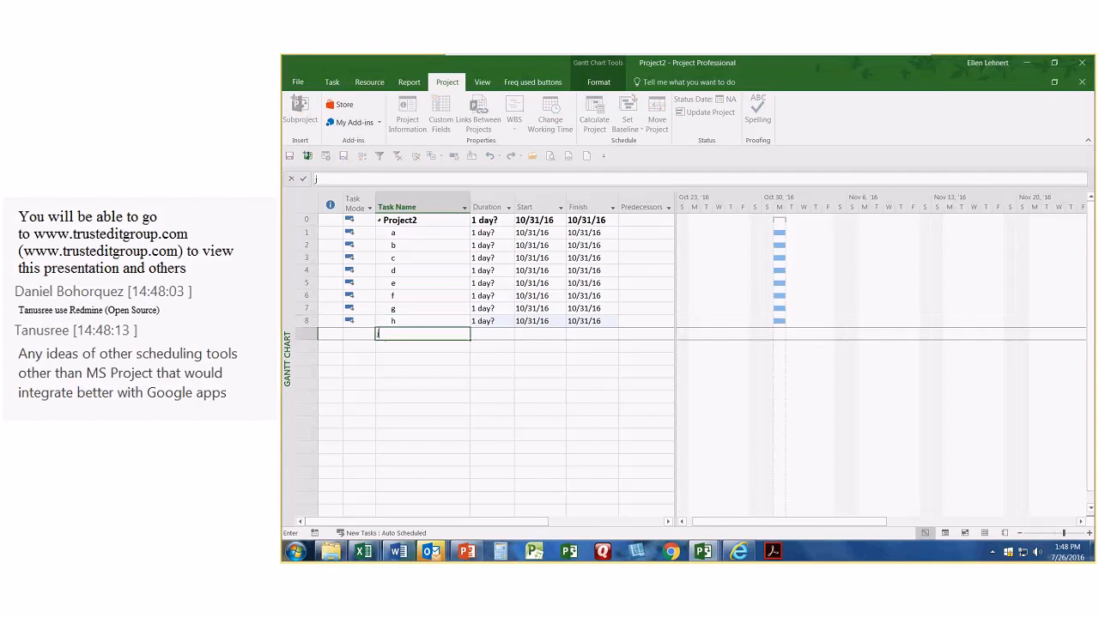
{"action": "left_click", "coordinate": [427, 361]}
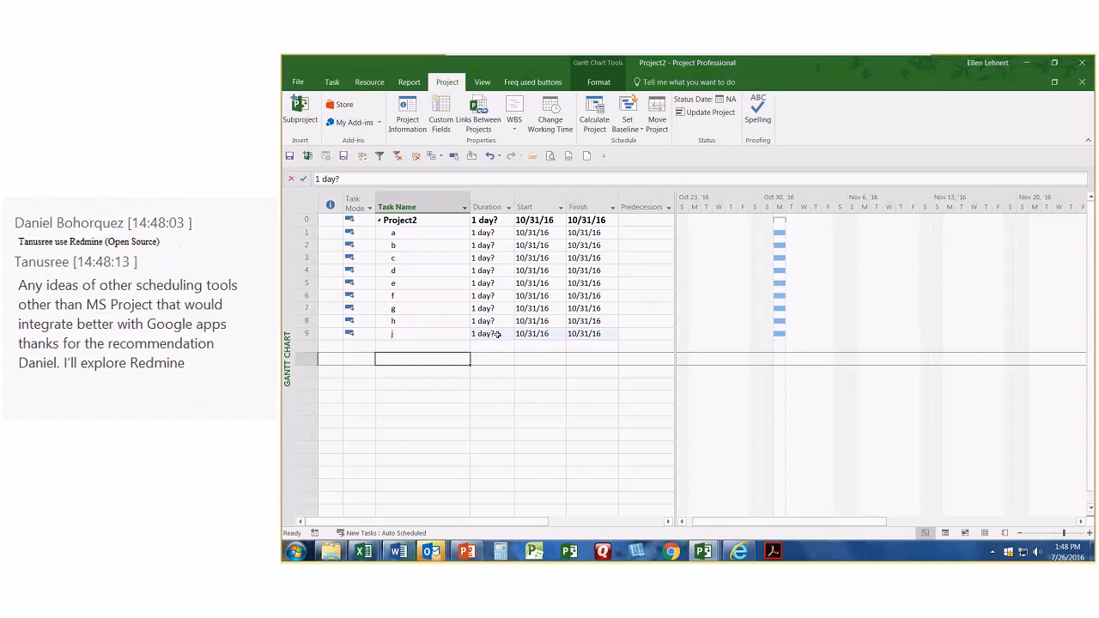
- Make task j a milestone by setting its duration to 0 days
{"action": "left_click", "coordinate": [497, 334]}
{"action": "type", "text": "0"}
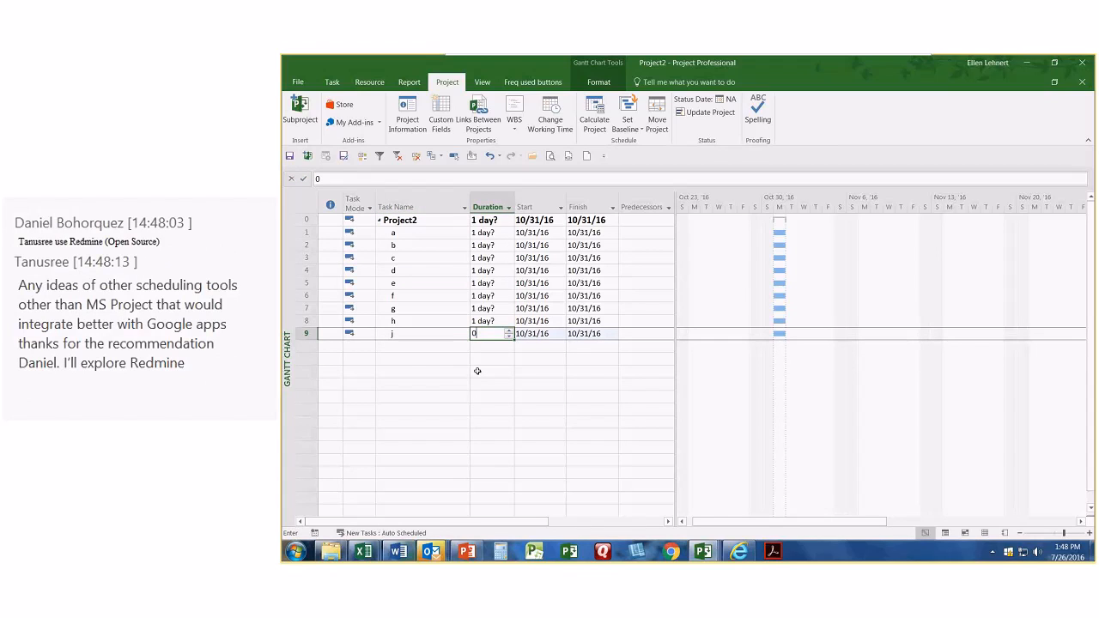
{"action": "left_click", "coordinate": [475, 371]}
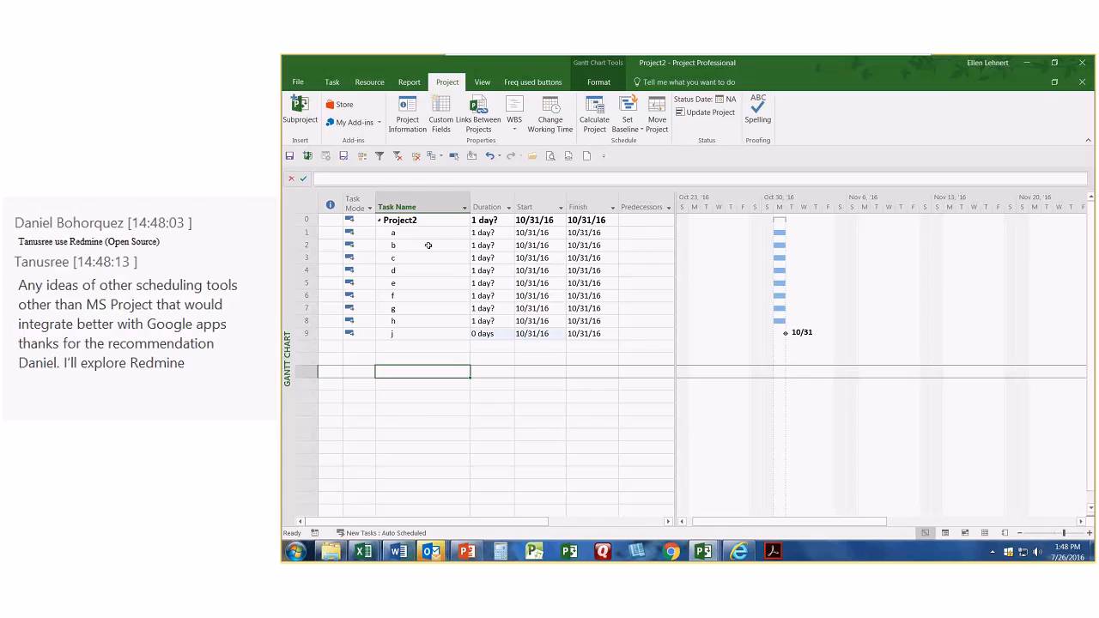
- Indent tasks b and c under a, e and f under d, and h and j under g
{"action": "left_click_drag", "start_coordinate": [427, 246], "coordinate": [425, 261]}
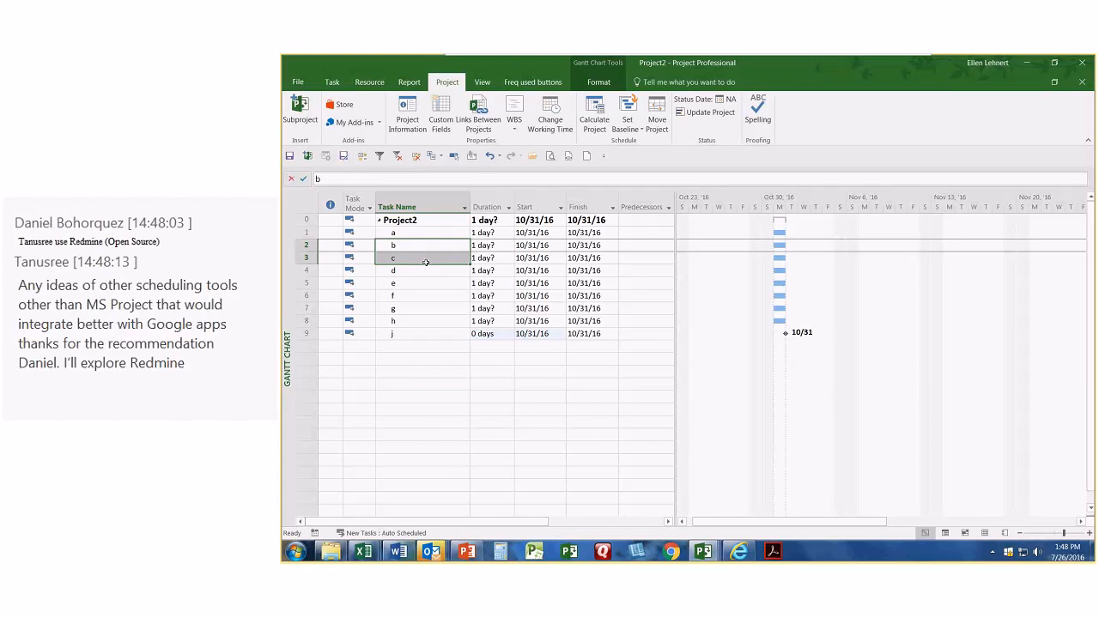
{"action": "left_click", "coordinate": [333, 82]}
{"action": "left_click", "coordinate": [510, 122]}
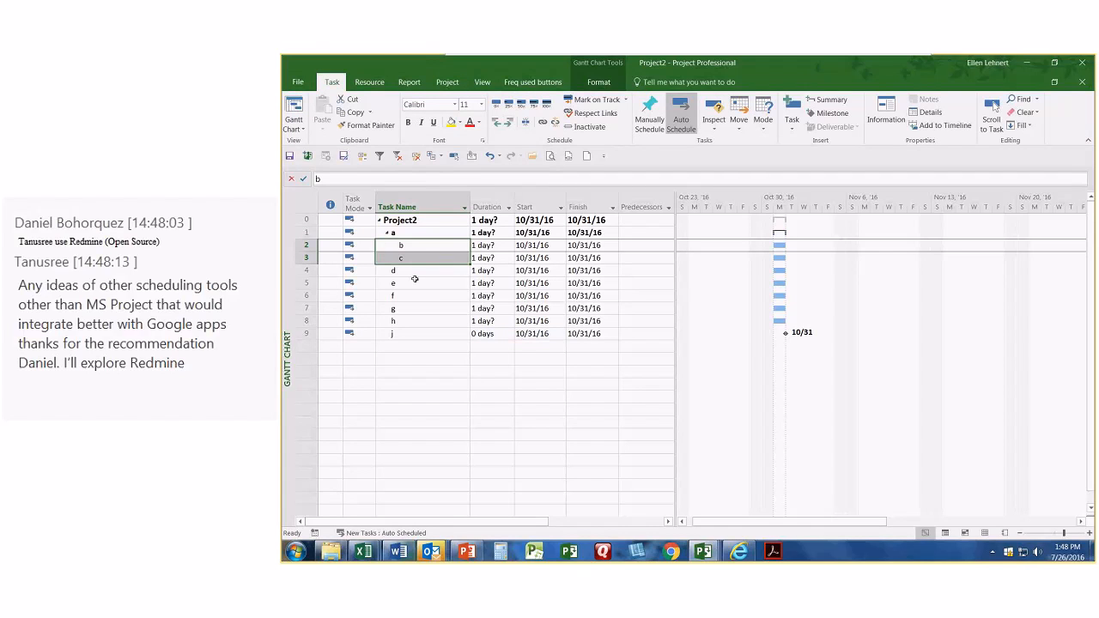
{"action": "left_click_drag", "start_coordinate": [417, 285], "coordinate": [421, 298]}
{"action": "left_click", "coordinate": [509, 122]}
{"action": "left_click_drag", "start_coordinate": [410, 318], "coordinate": [402, 334]}
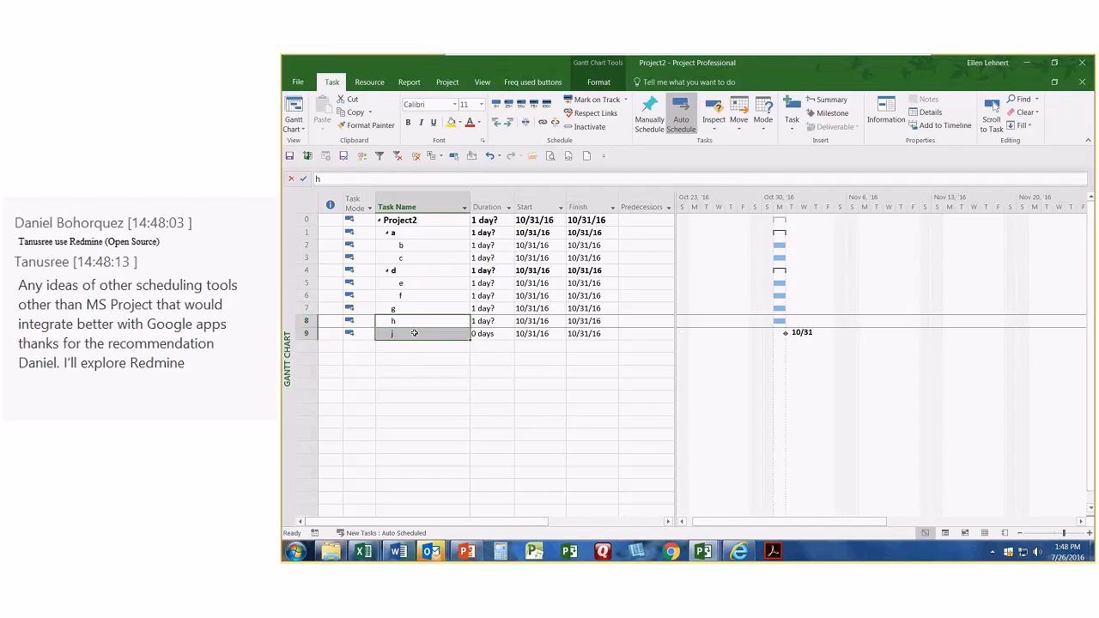
{"action": "left_click", "coordinate": [520, 124]}
{"action": "left_click", "coordinate": [460, 370]}
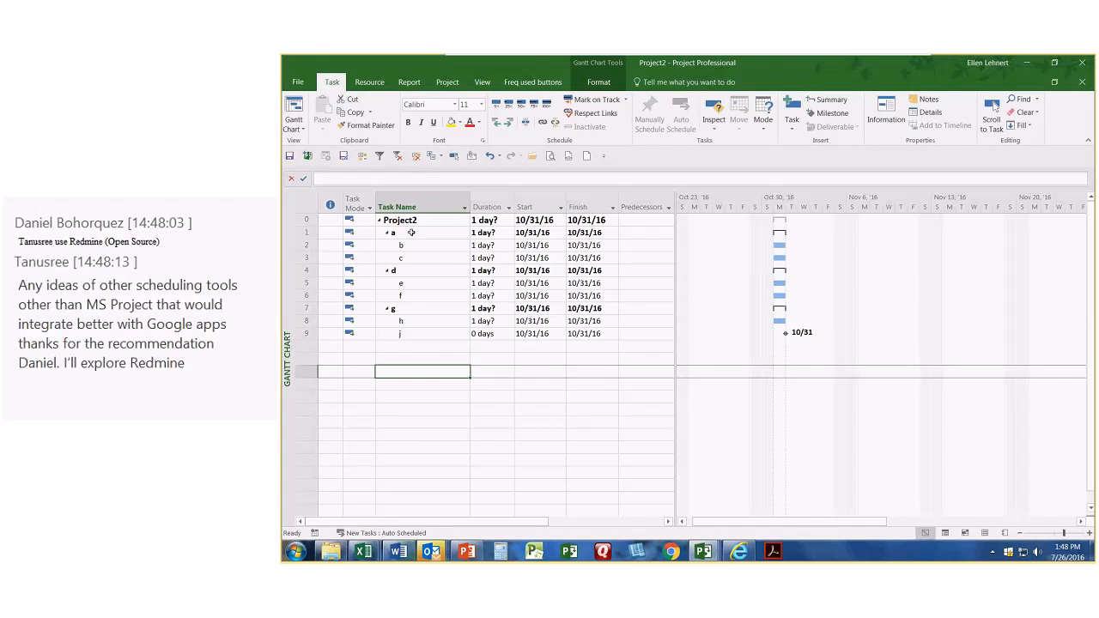
- Turn tasks f and c into milestones with a duration of 0 days
{"action": "left_click", "coordinate": [488, 295]}
{"action": "type", "text": "0"}
{"action": "left_click", "coordinate": [492, 257]}
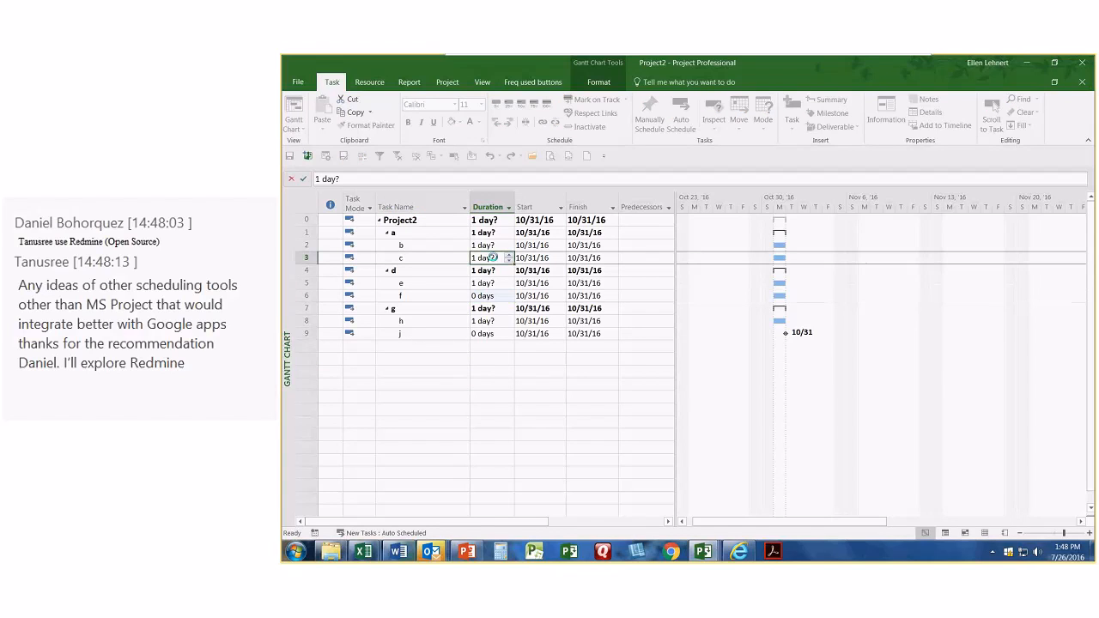
{"action": "type", "text": "0"}
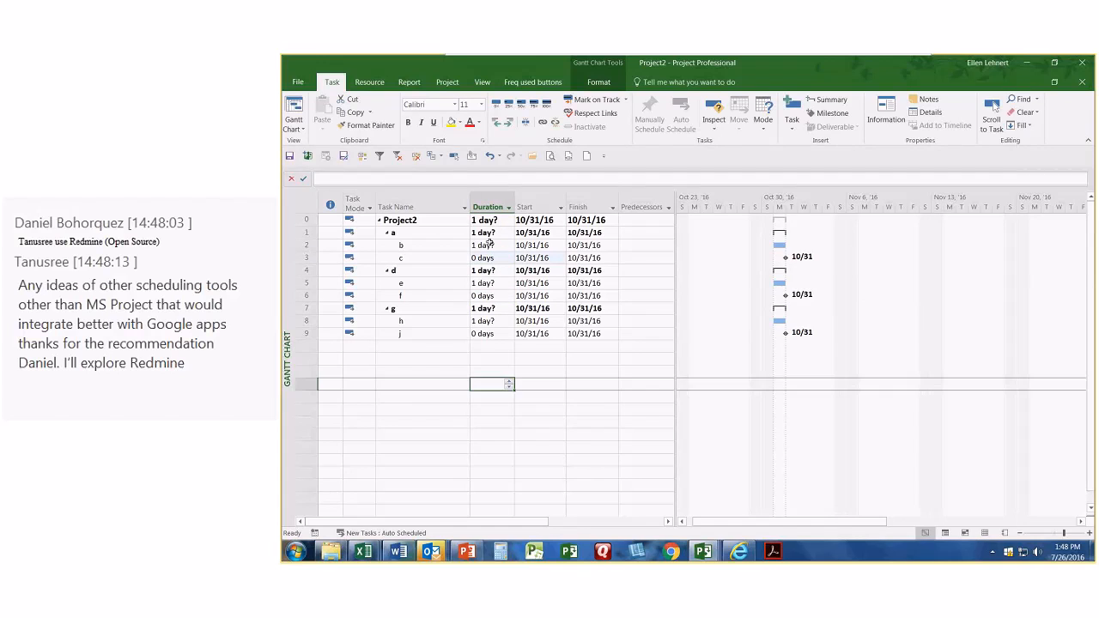
- Set the durations of tasks b, e and h to 10 days each
{"action": "left_click", "coordinate": [491, 245]}
{"action": "type", "text": "10"}
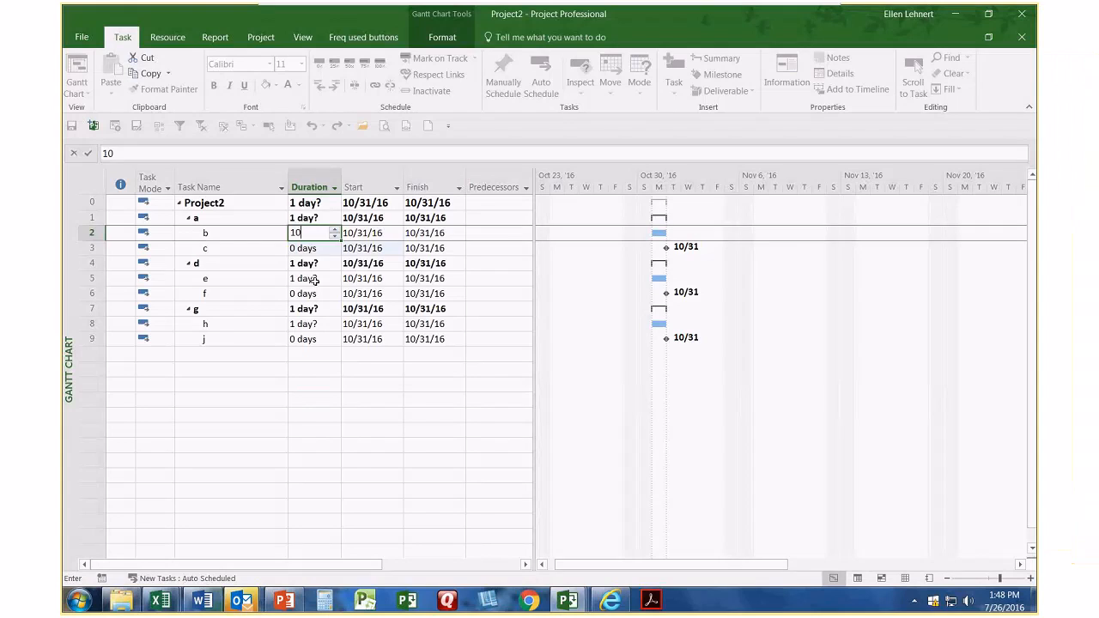
{"action": "left_click", "coordinate": [494, 285]}
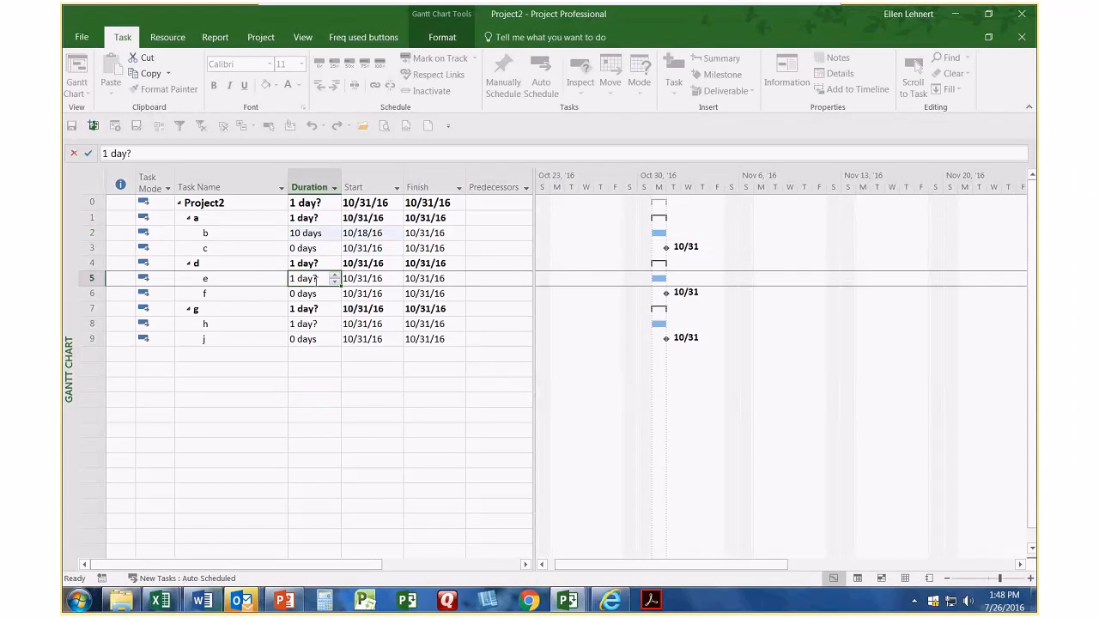
{"action": "type", "text": "10"}
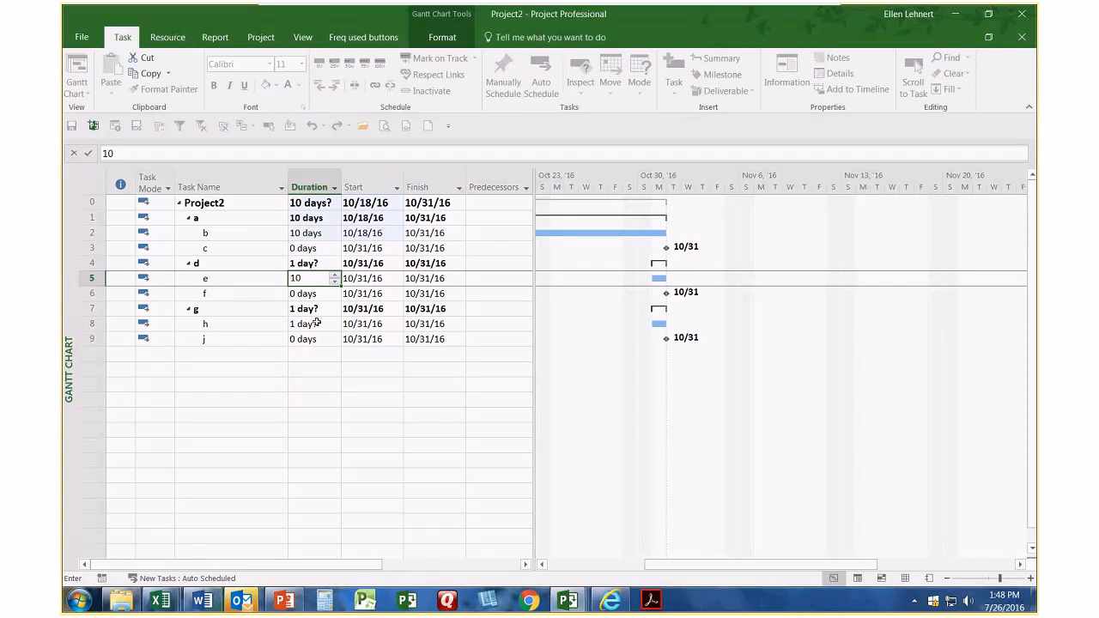
{"action": "left_click", "coordinate": [317, 323]}
{"action": "type", "text": "10"}
{"action": "left_click", "coordinate": [296, 383]}
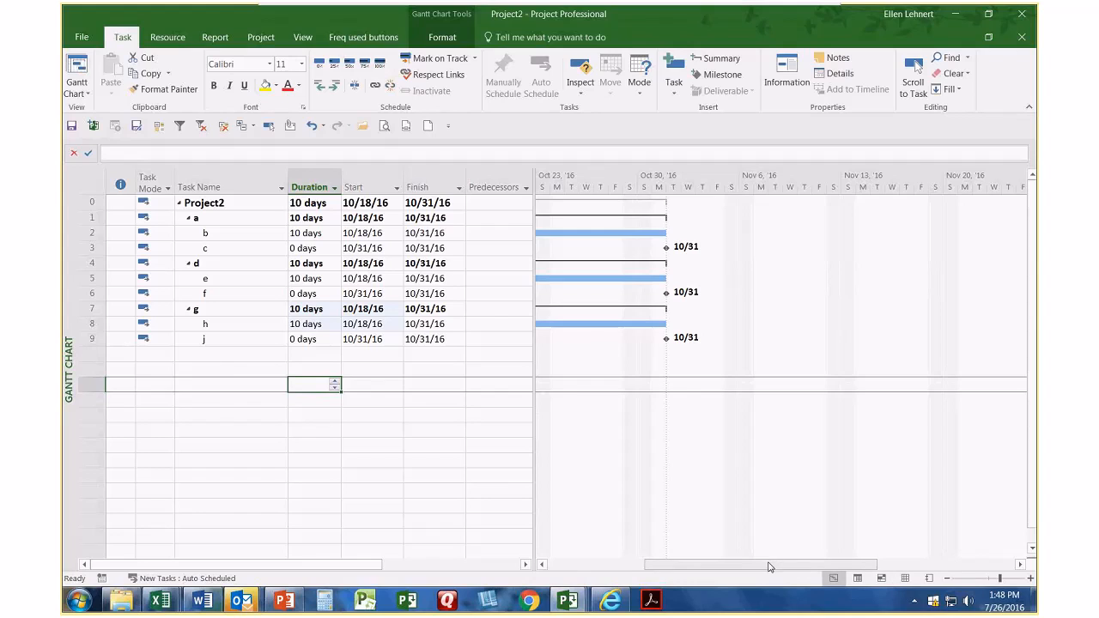
{"action": "left_click_drag", "start_coordinate": [768, 566], "coordinate": [692, 567]}
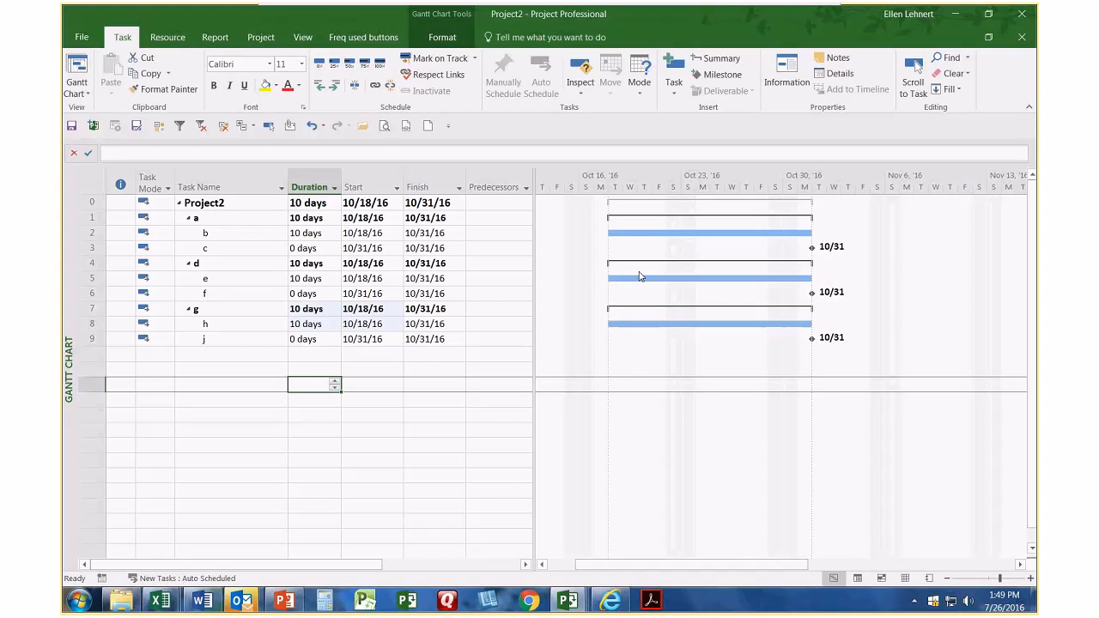
- Examine the constraint type of task b in its advanced task information
{"action": "left_click", "coordinate": [232, 236]}
{"action": "double_click", "coordinate": [233, 236]}
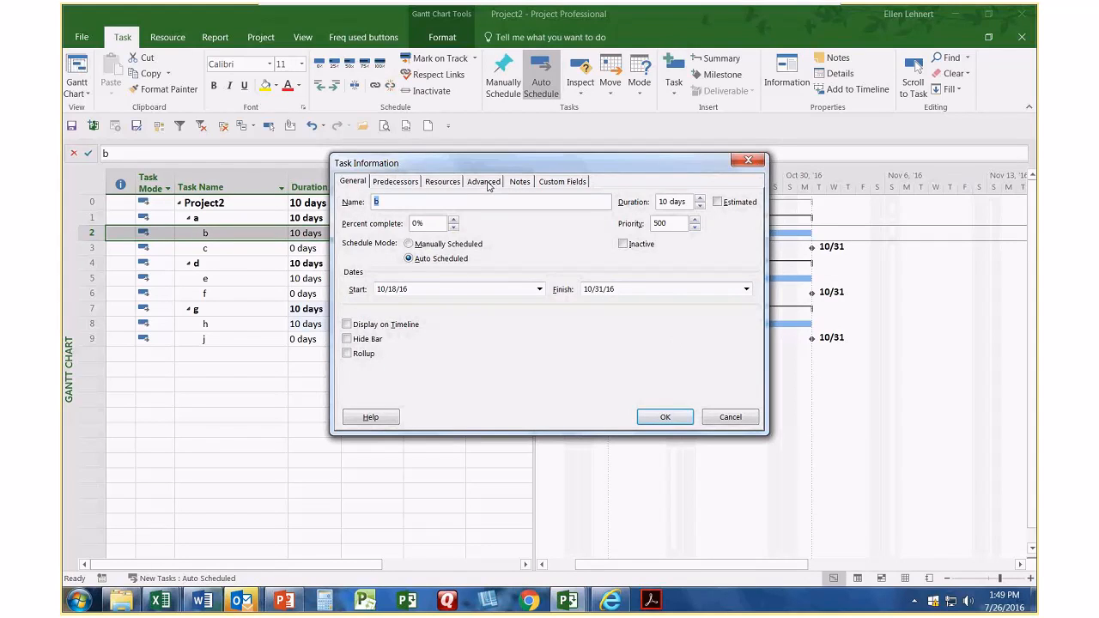
{"action": "left_click", "coordinate": [486, 184]}
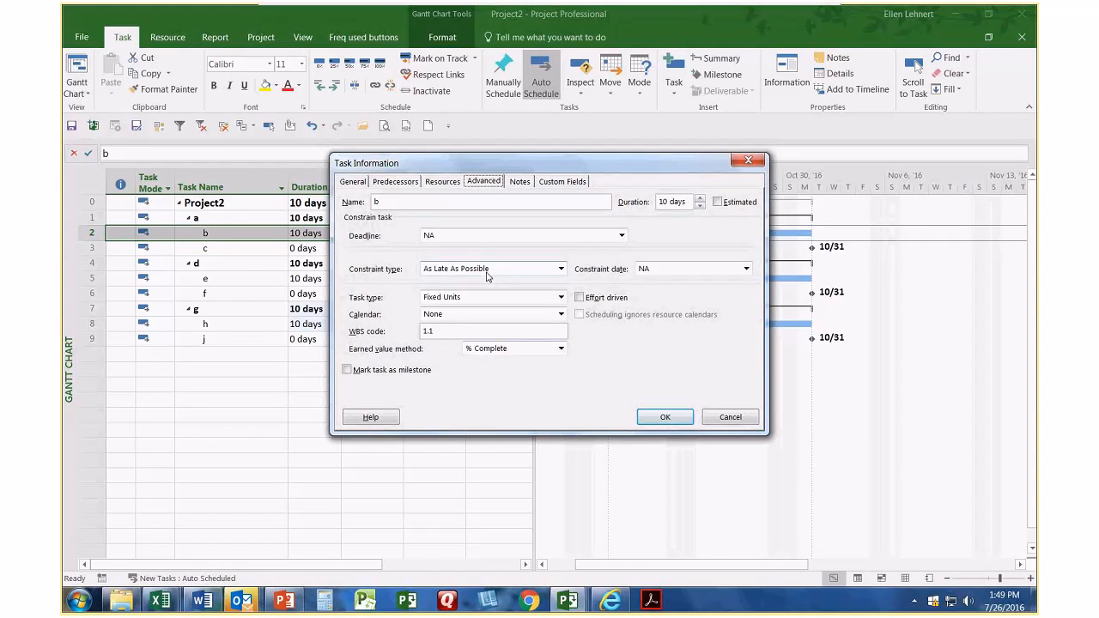
{"action": "left_click", "coordinate": [665, 418]}
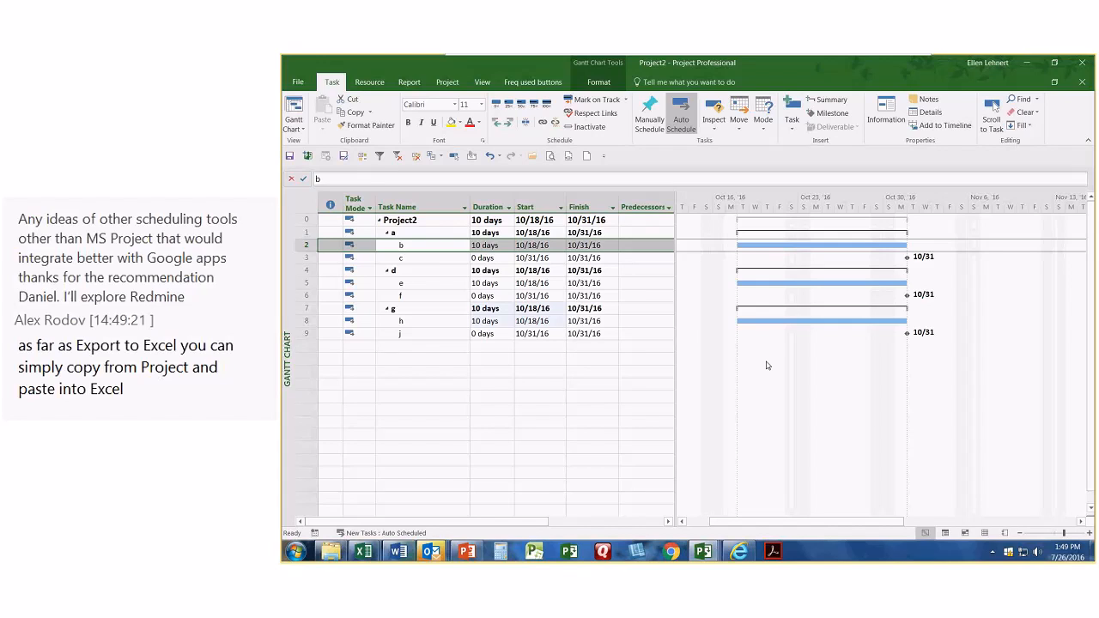
- Link each 10-day task to the milestone in its group: b to c, e to f, and h to j
{"action": "left_click_drag", "start_coordinate": [402, 245], "coordinate": [420, 257]}
{"action": "left_click", "coordinate": [531, 122]}
{"action": "left_click_drag", "start_coordinate": [440, 284], "coordinate": [440, 294]}
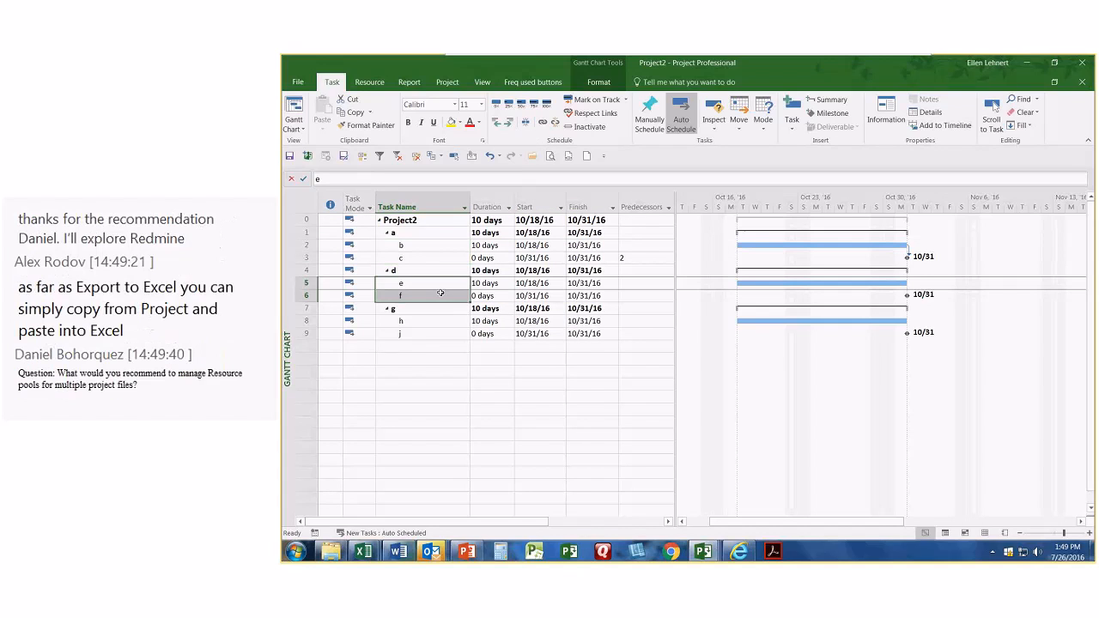
{"action": "left_click", "coordinate": [542, 122]}
{"action": "left_click", "coordinate": [421, 320]}
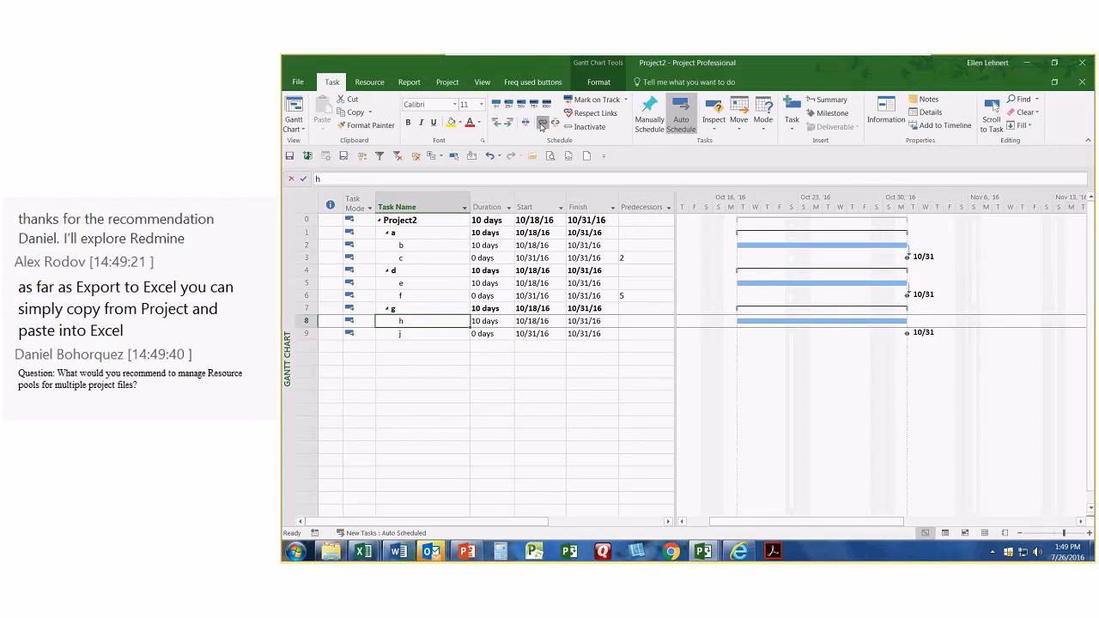
{"action": "left_click", "coordinate": [543, 124]}
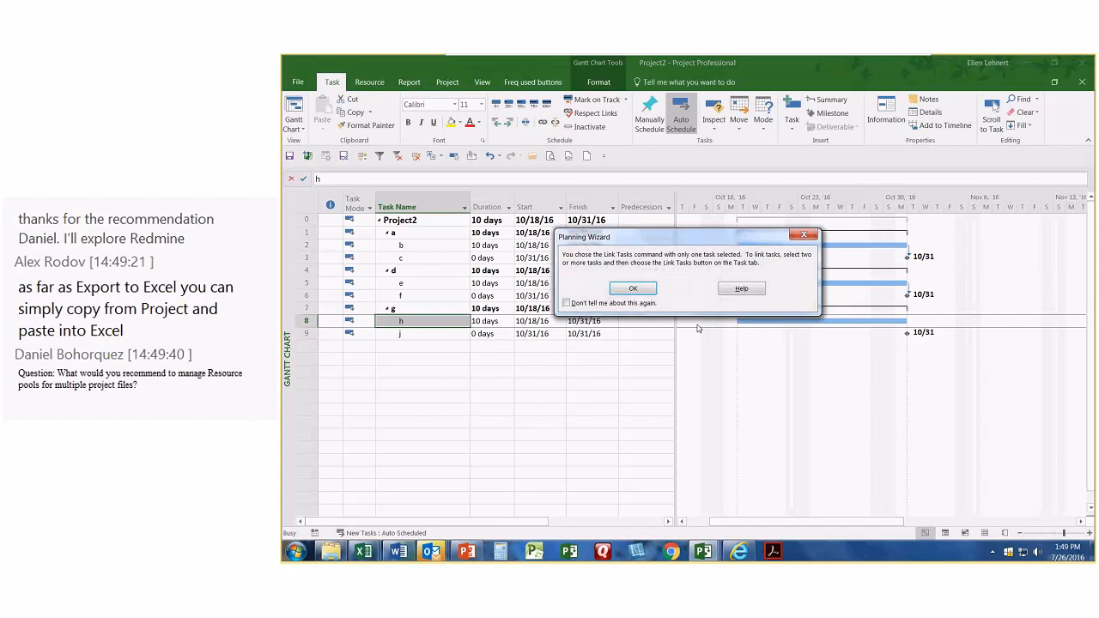
{"action": "left_click", "coordinate": [811, 235]}
{"action": "left_click_drag", "start_coordinate": [447, 320], "coordinate": [429, 333]}
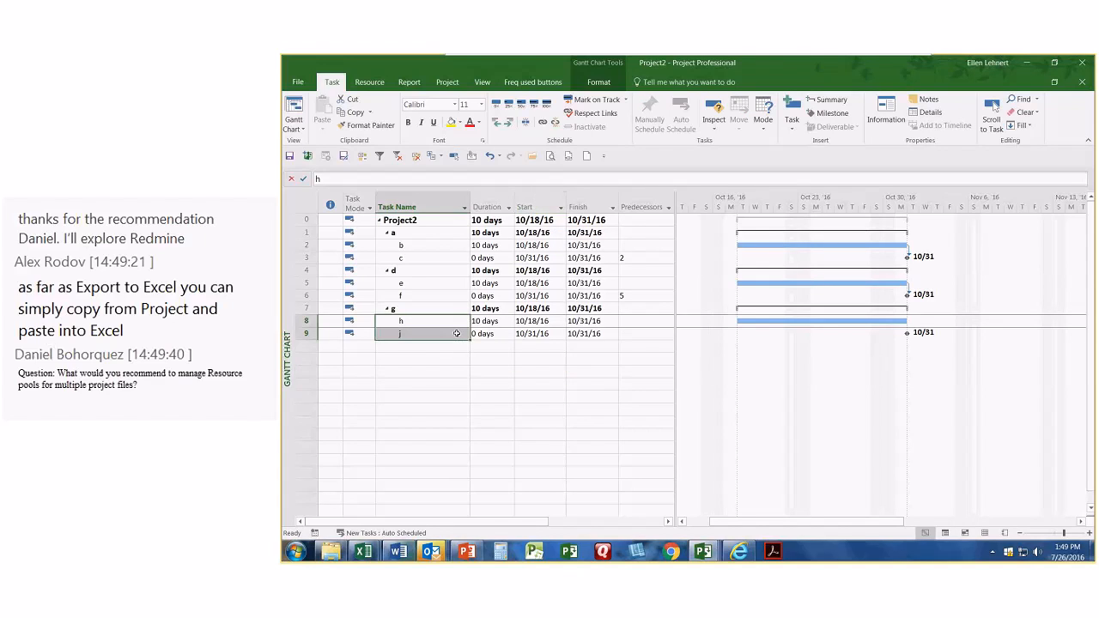
{"action": "left_click", "coordinate": [545, 123]}
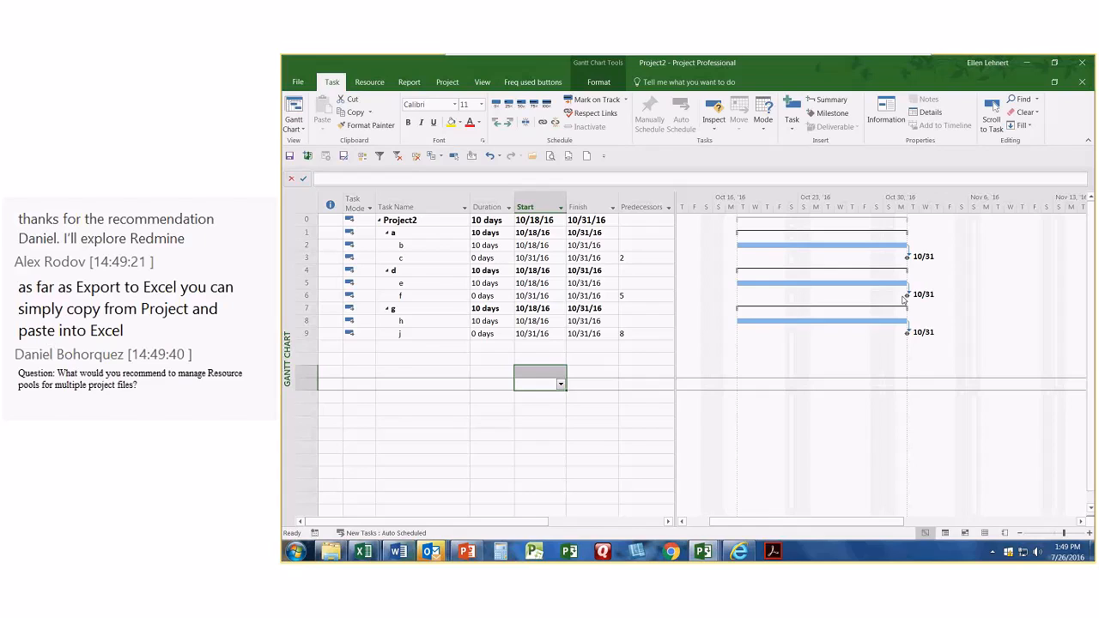
- Link milestone f to task h and milestone c to task e in the Gantt chart
{"action": "left_click_drag", "start_coordinate": [906, 294], "coordinate": [884, 320]}
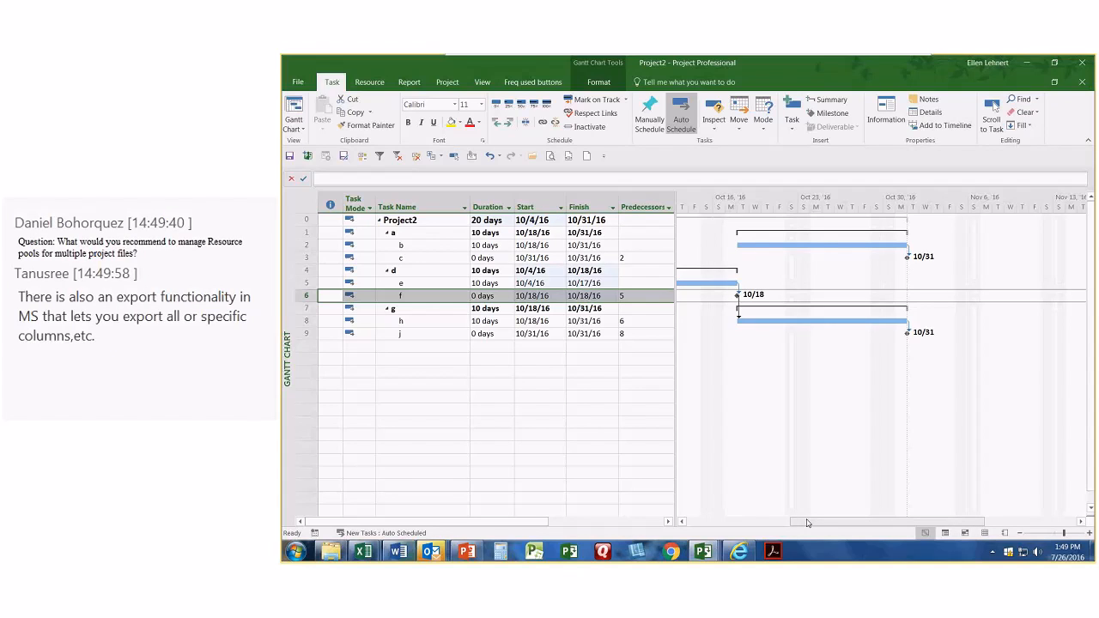
{"action": "left_click_drag", "start_coordinate": [808, 523], "coordinate": [723, 523]}
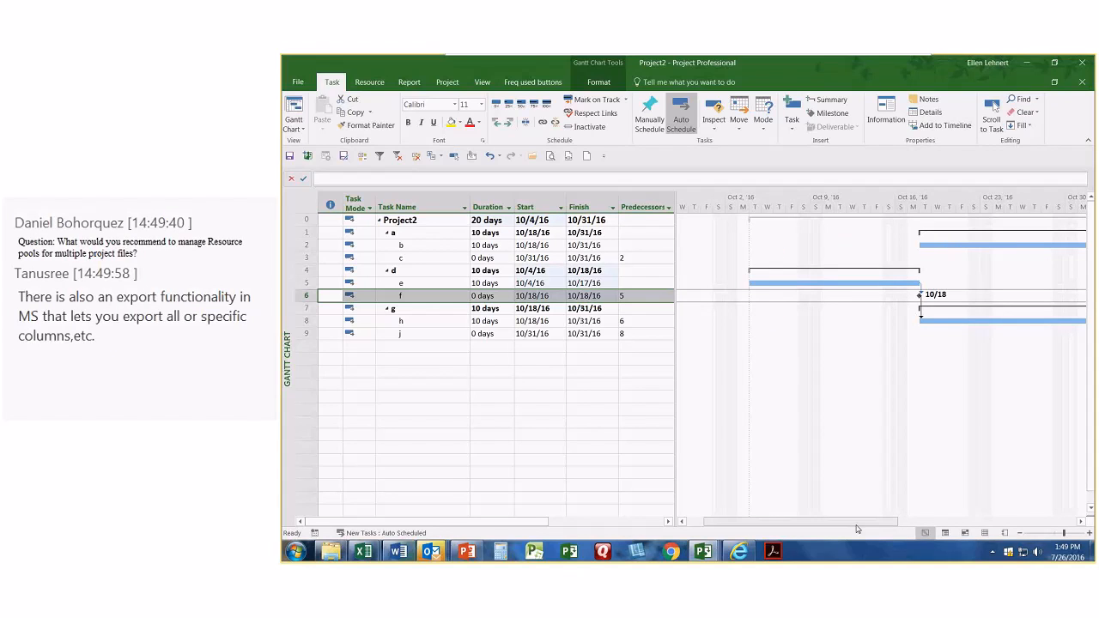
{"action": "left_click_drag", "start_coordinate": [857, 523], "coordinate": [928, 522]}
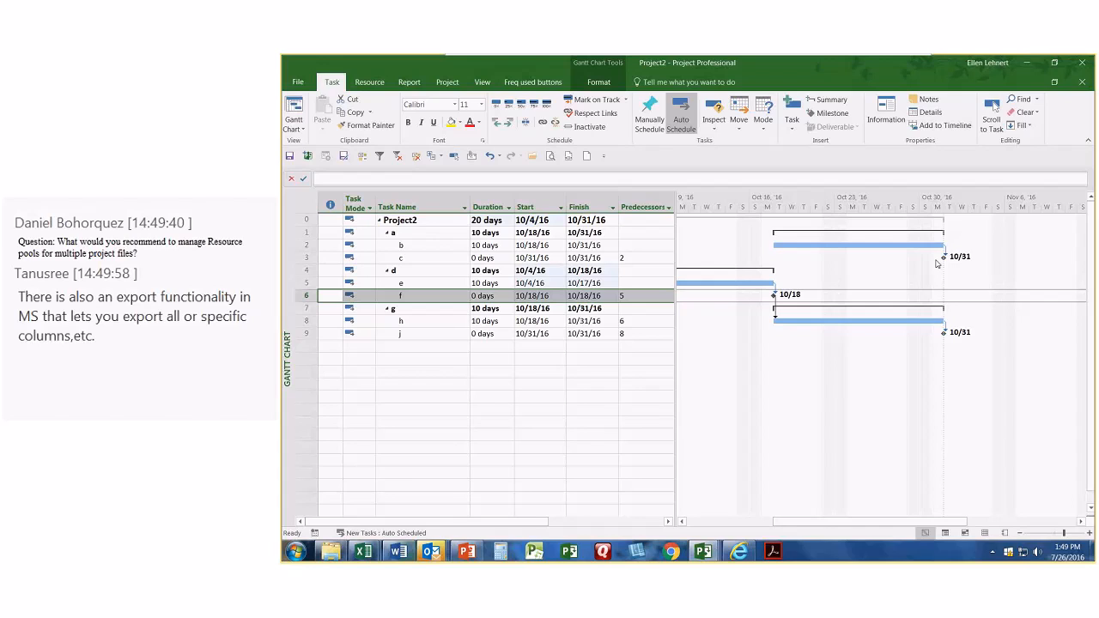
{"action": "left_click_drag", "start_coordinate": [945, 258], "coordinate": [730, 278]}
{"action": "left_click_drag", "start_coordinate": [919, 523], "coordinate": [753, 498]}
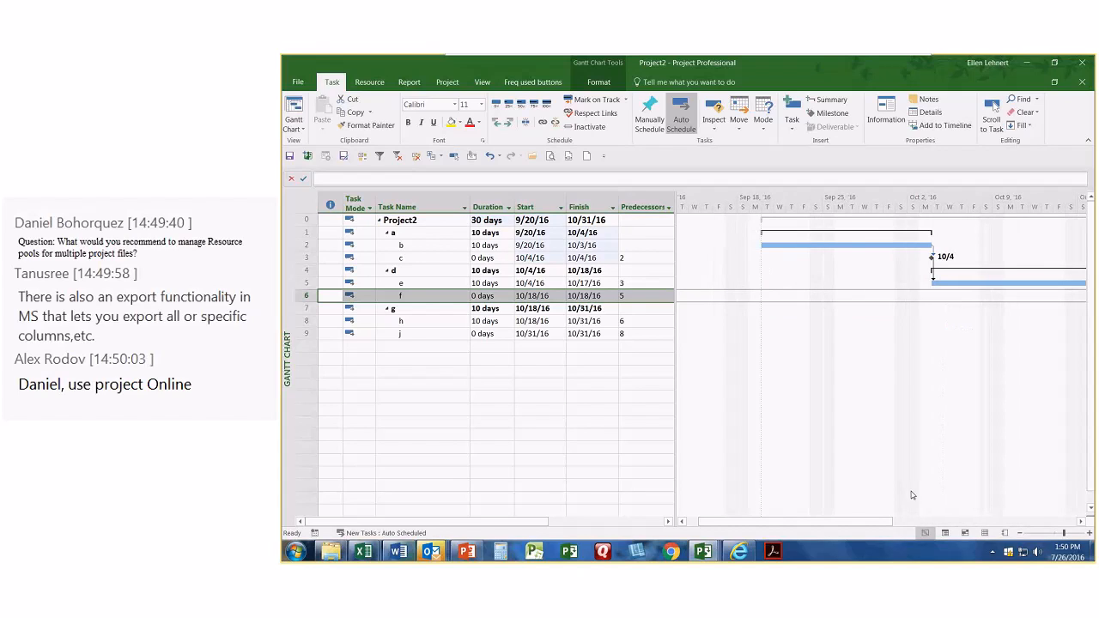
{"action": "left_click", "coordinate": [1017, 533]}
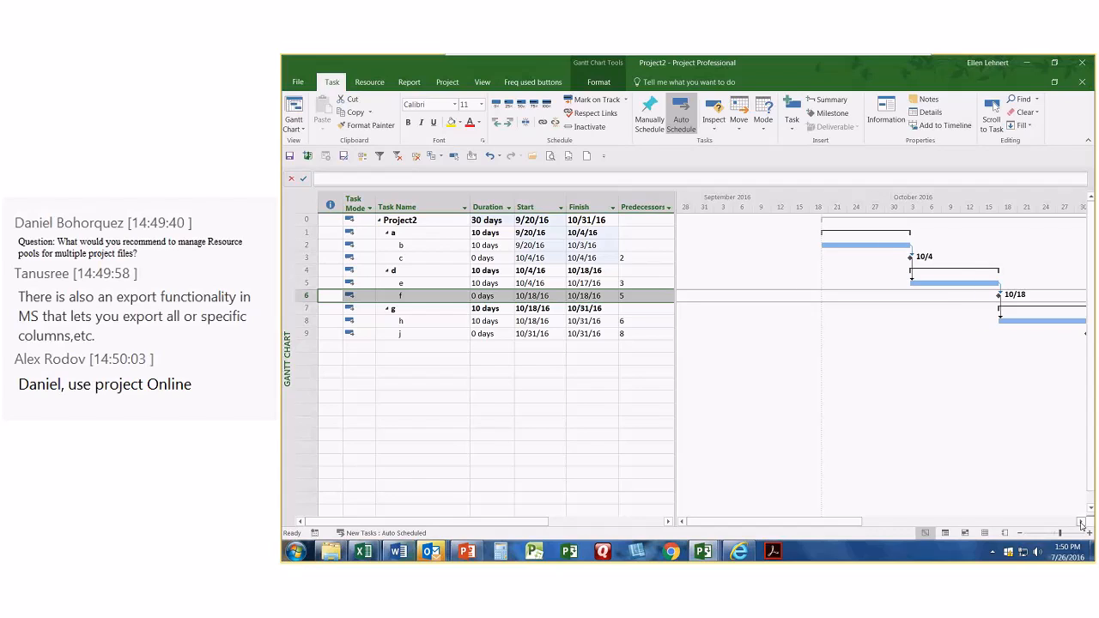
{"action": "left_click", "coordinate": [1081, 521]}
{"action": "left_click", "coordinate": [596, 407]}
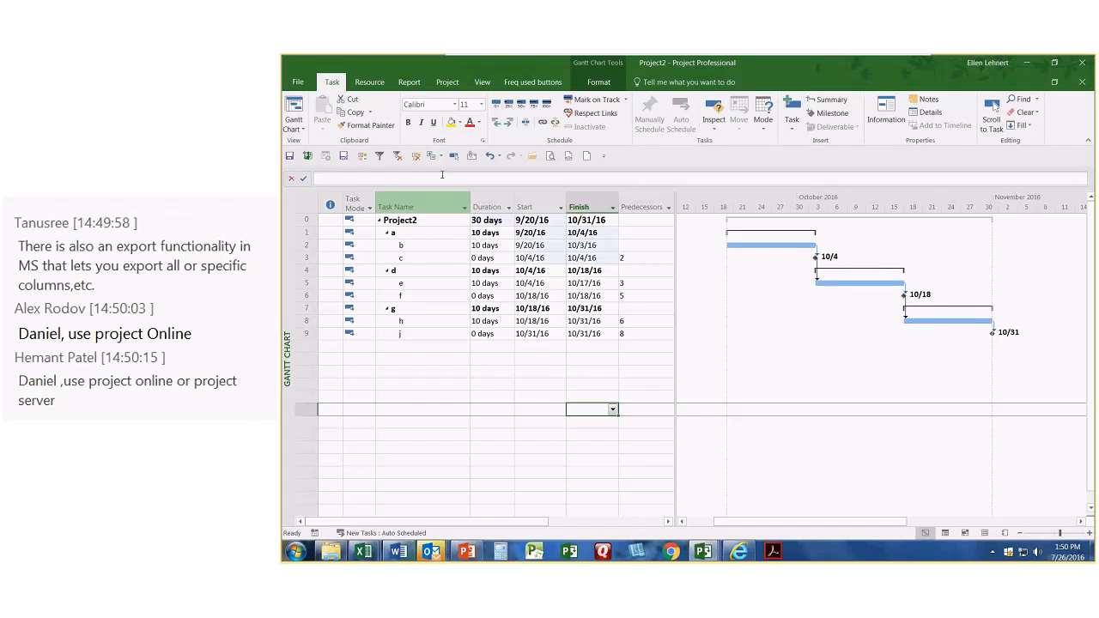
- Insert a Deadline column before the Duration column
{"action": "right_click", "coordinate": [490, 203]}
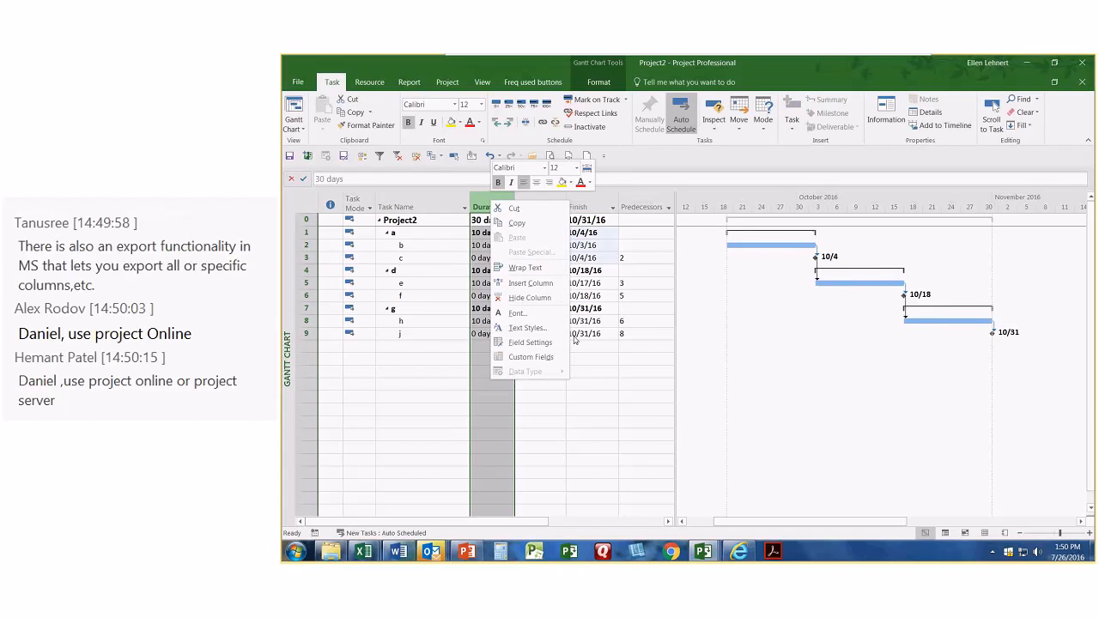
{"action": "left_click", "coordinate": [538, 287]}
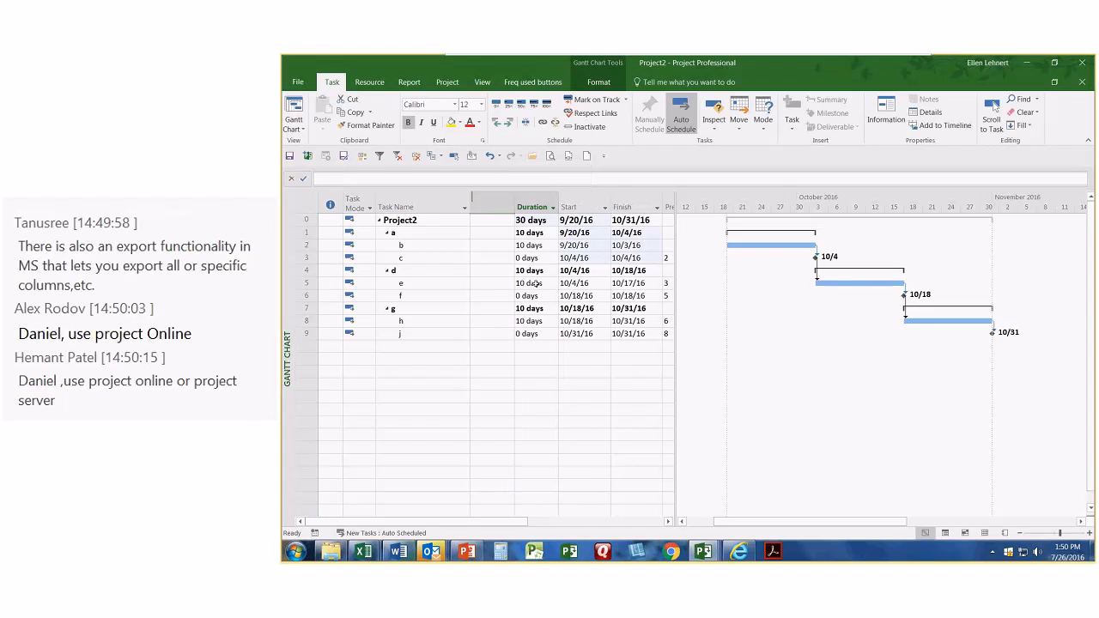
{"action": "type", "text": "date1"}
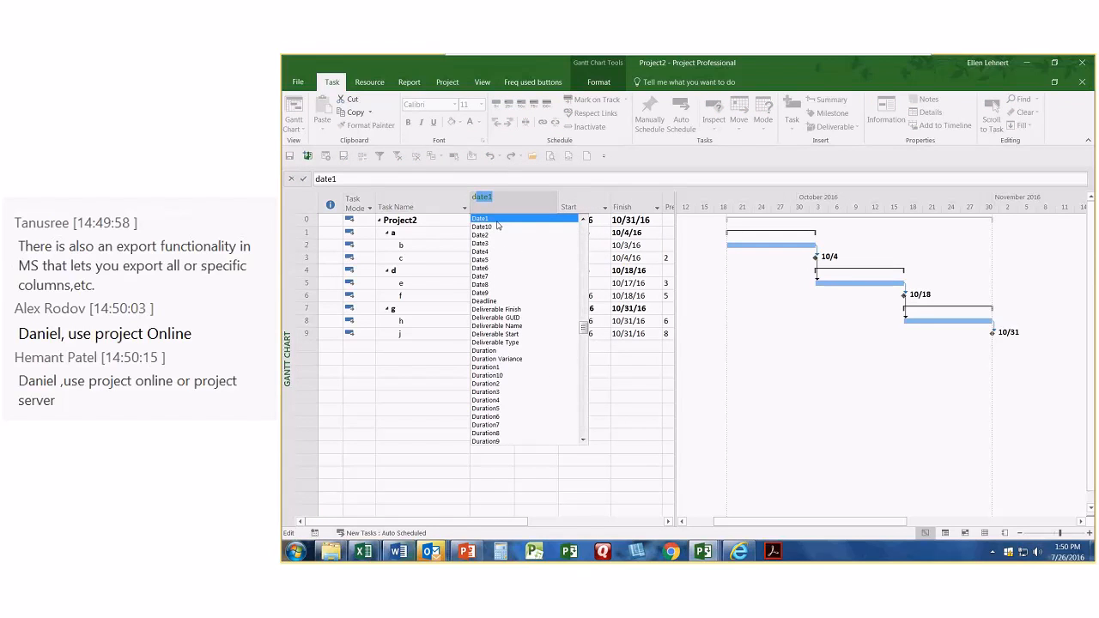
{"action": "left_click", "coordinate": [486, 302]}
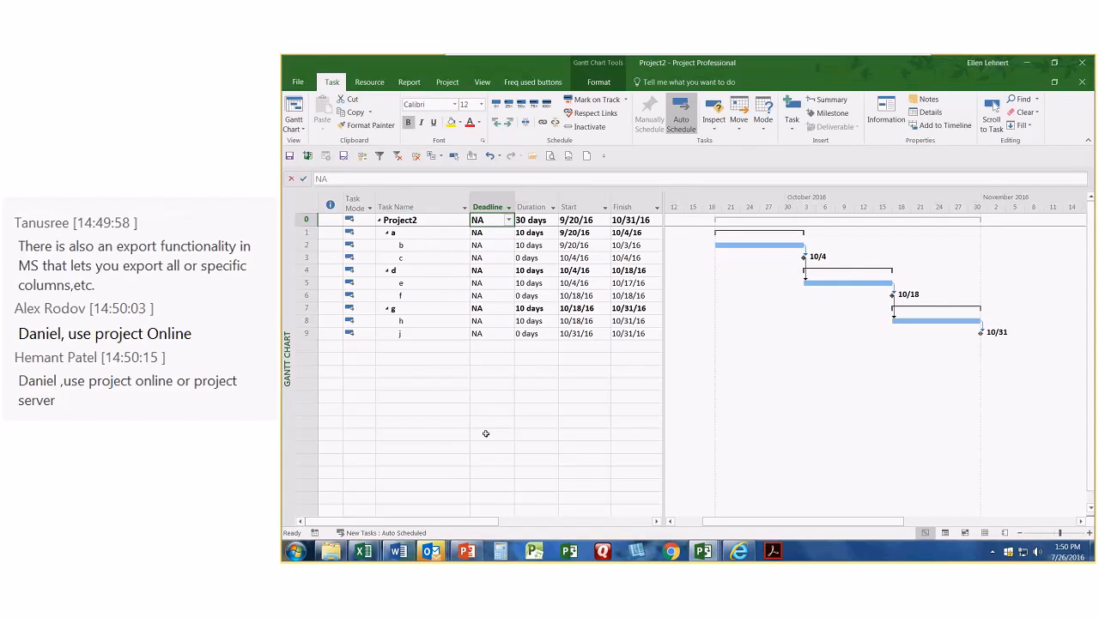
- Set the deadline of milestone c to 10/4/16
{"action": "left_click", "coordinate": [483, 257]}
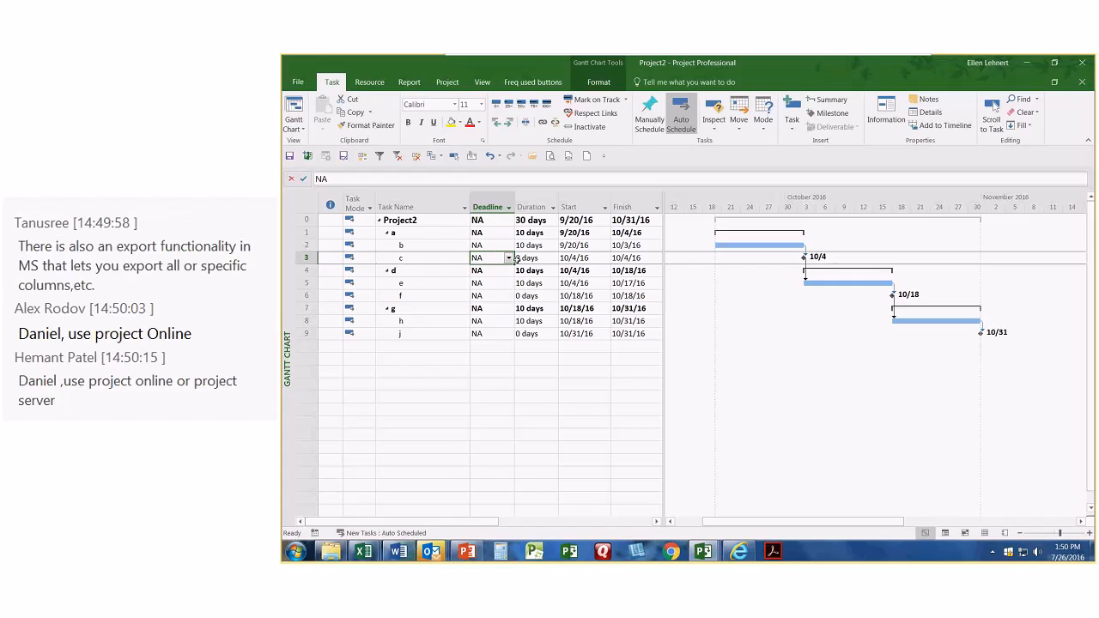
{"action": "left_click", "coordinate": [508, 258]}
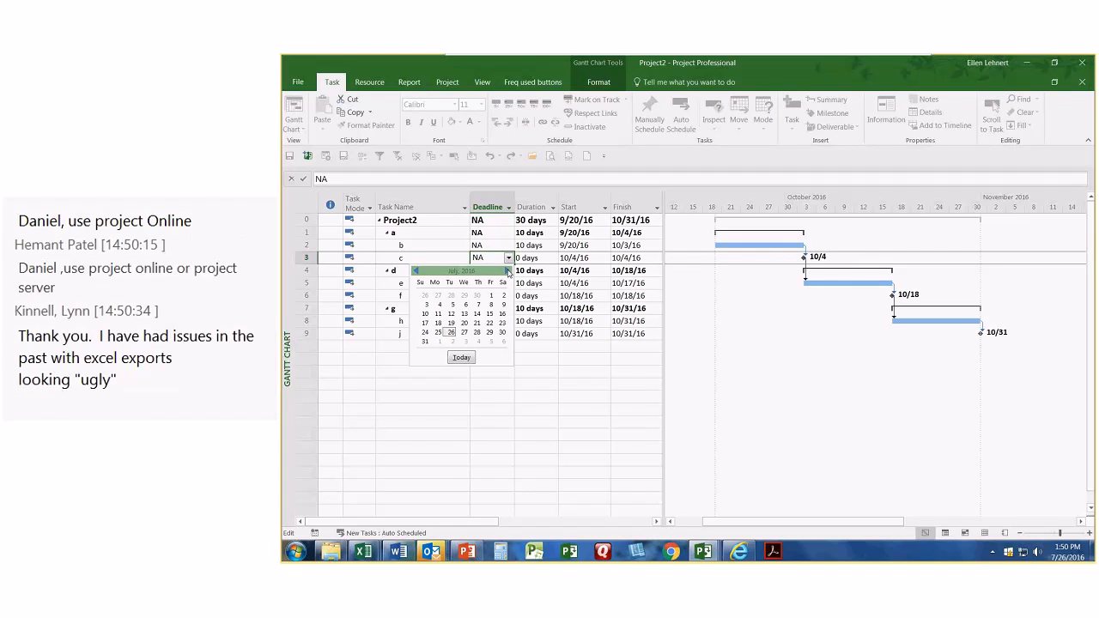
{"action": "left_click", "coordinate": [508, 270]}
{"action": "left_click", "coordinate": [507, 271]}
{"action": "left_click", "coordinate": [507, 271]}
{"action": "left_click", "coordinate": [453, 306]}
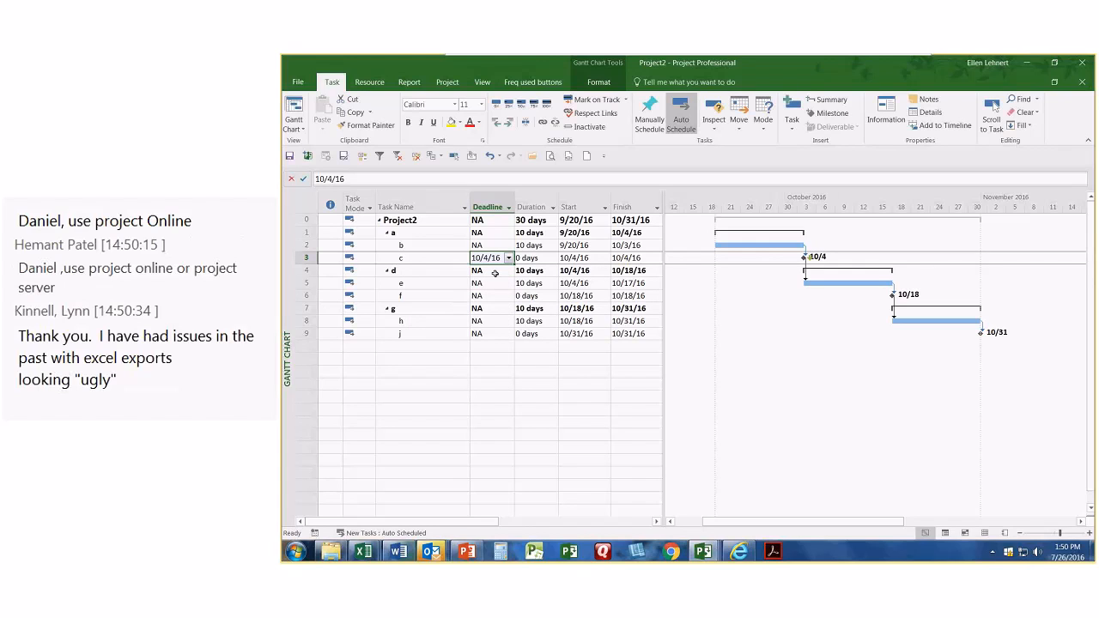
- Change the start shape color of the Deadline bar style in the Gantt chart to red
{"action": "left_click", "coordinate": [490, 294]}
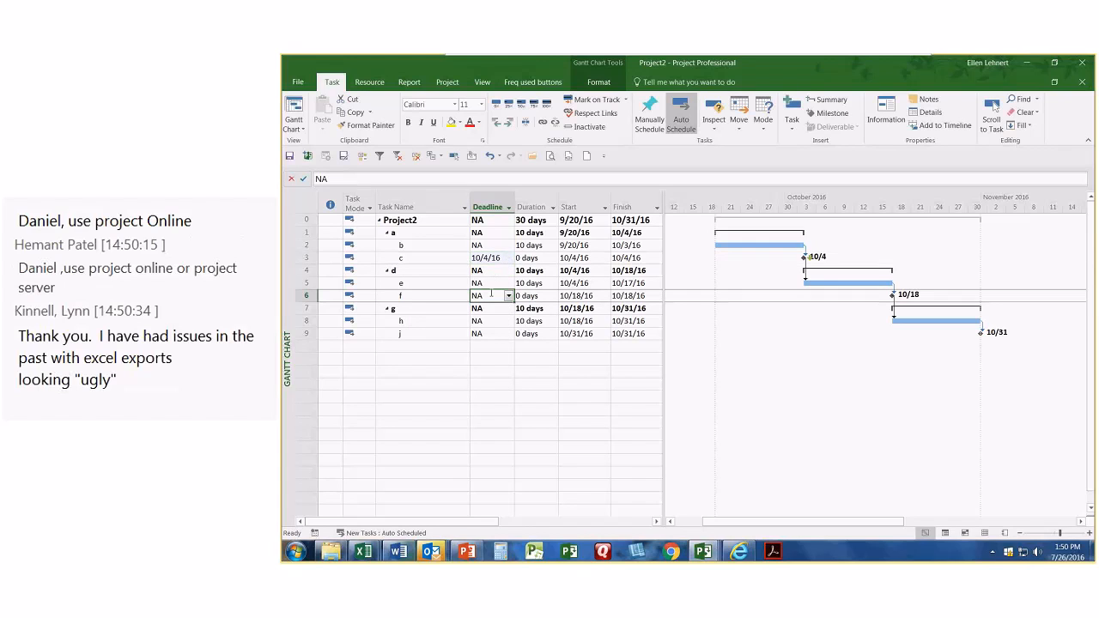
{"action": "left_click", "coordinate": [1087, 532]}
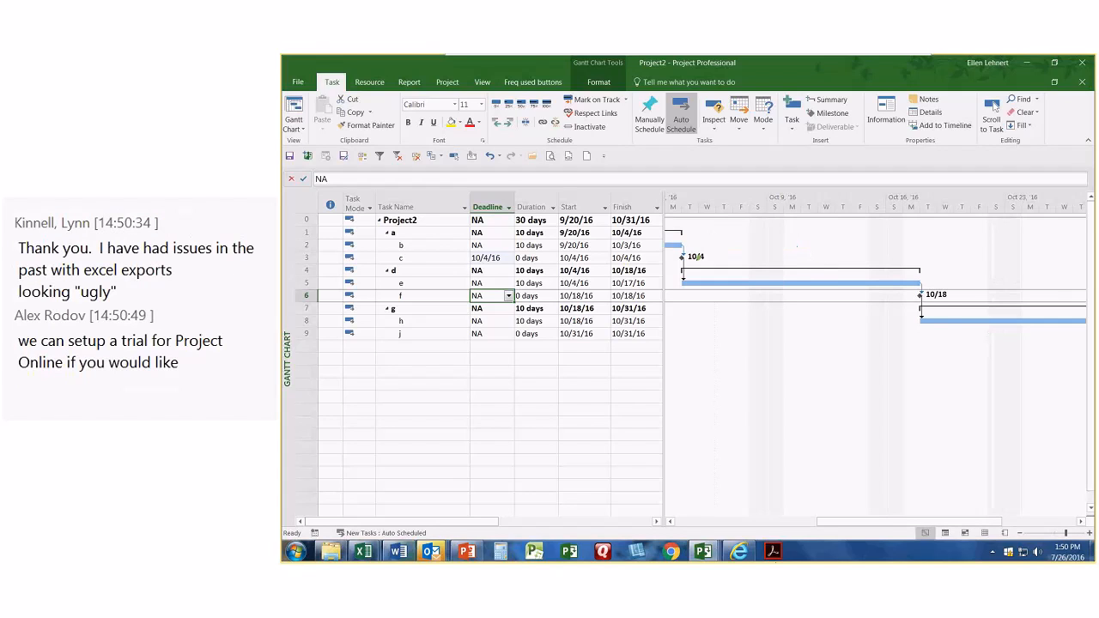
{"action": "left_click_drag", "start_coordinate": [870, 521], "coordinate": [795, 518]}
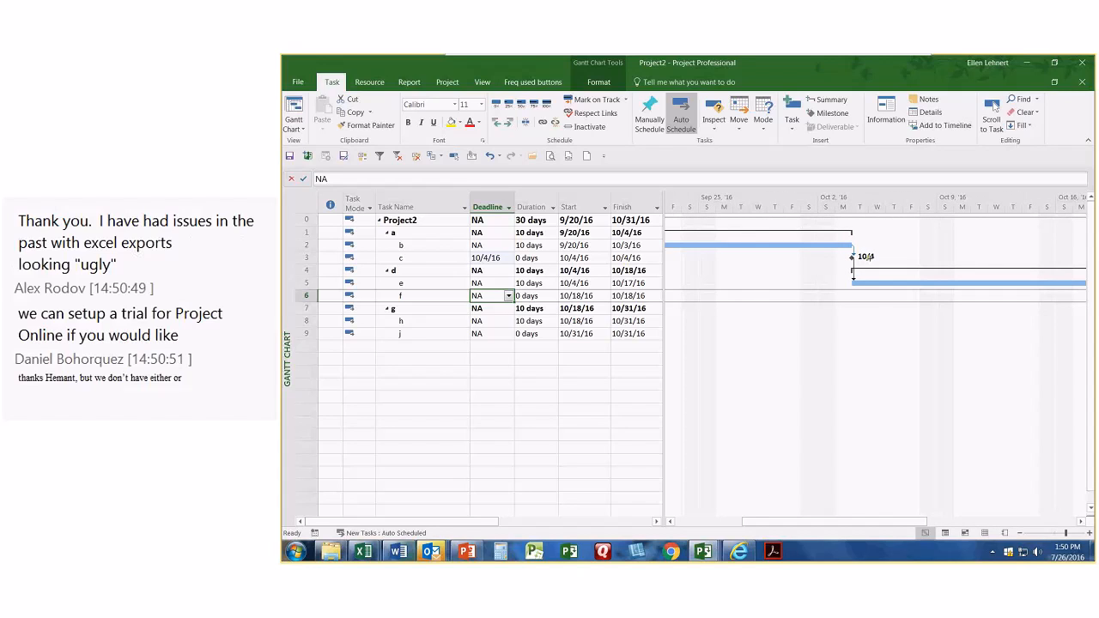
{"action": "right_click", "coordinate": [876, 339]}
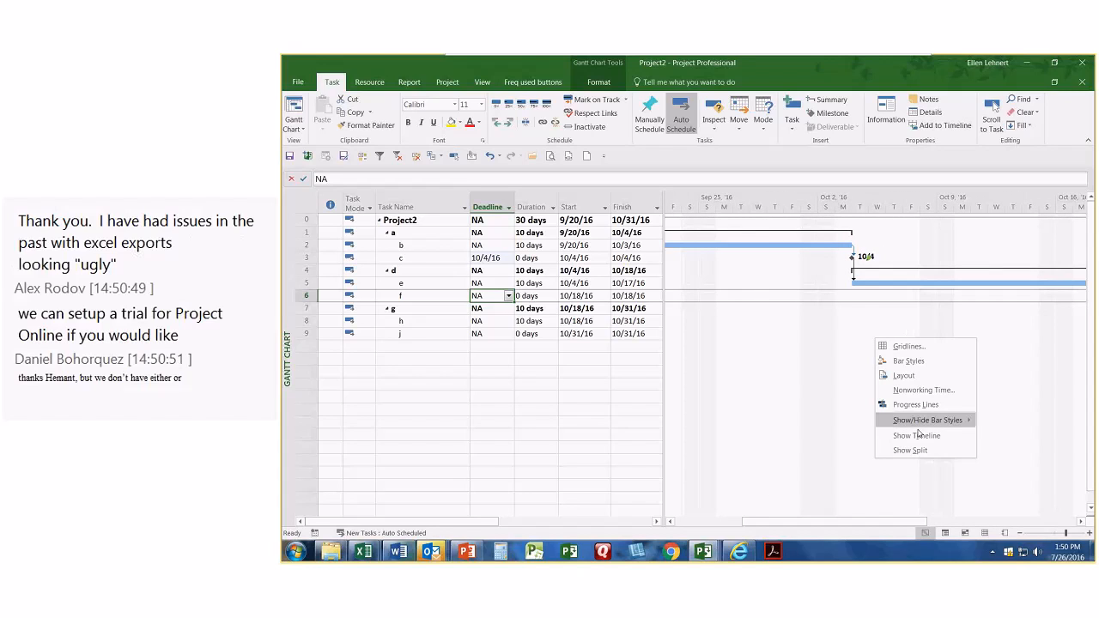
{"action": "left_click", "coordinate": [890, 364]}
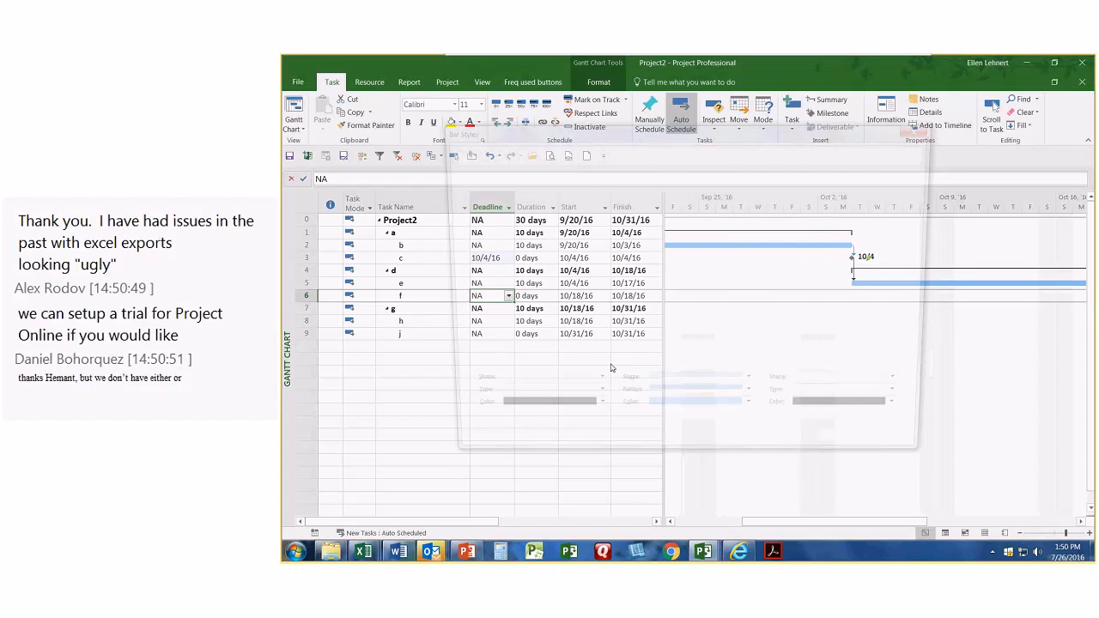
{"action": "left_click_drag", "start_coordinate": [928, 179], "coordinate": [929, 206]}
{"action": "left_click", "coordinate": [558, 246]}
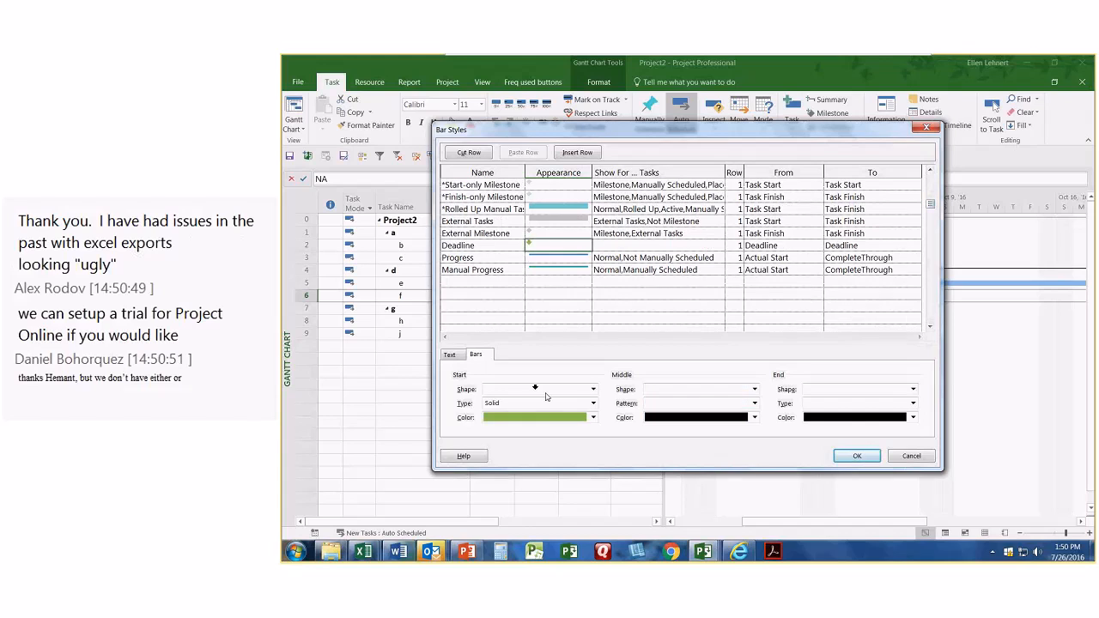
{"action": "left_click", "coordinate": [593, 418]}
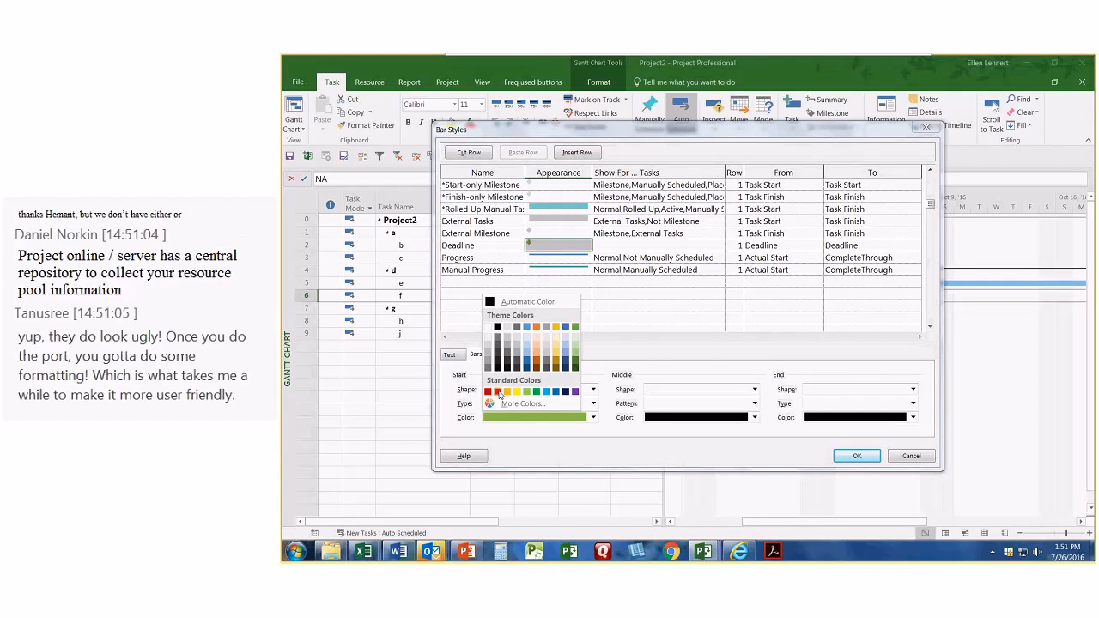
{"action": "left_click", "coordinate": [499, 391]}
{"action": "left_click", "coordinate": [856, 456]}
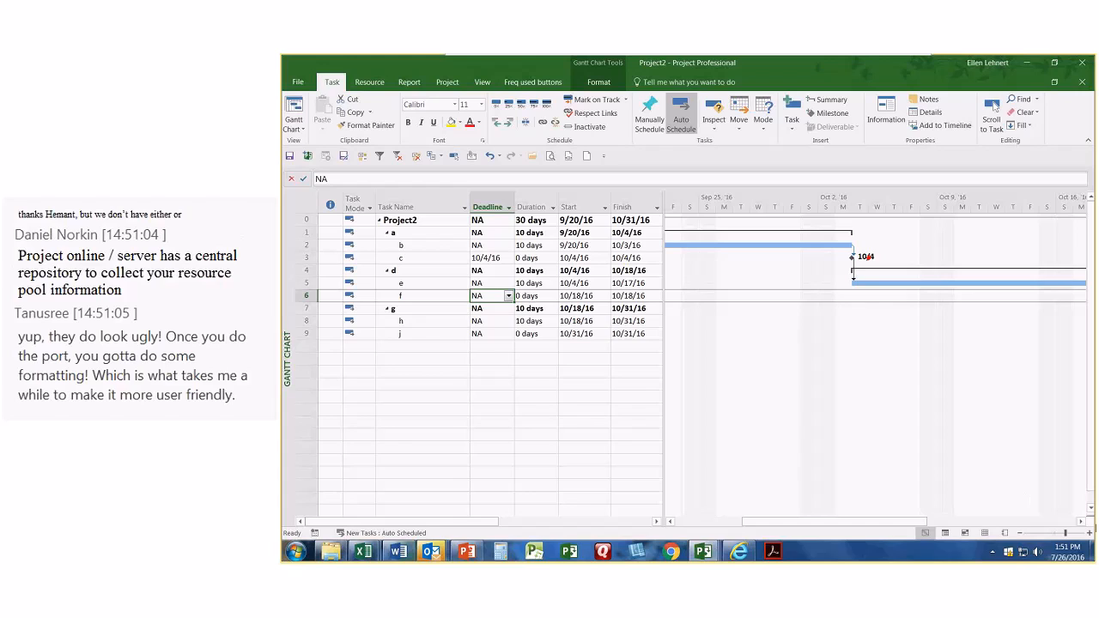
- Set the deadline of milestone f to 10/18/16
{"action": "left_click", "coordinate": [1081, 523]}
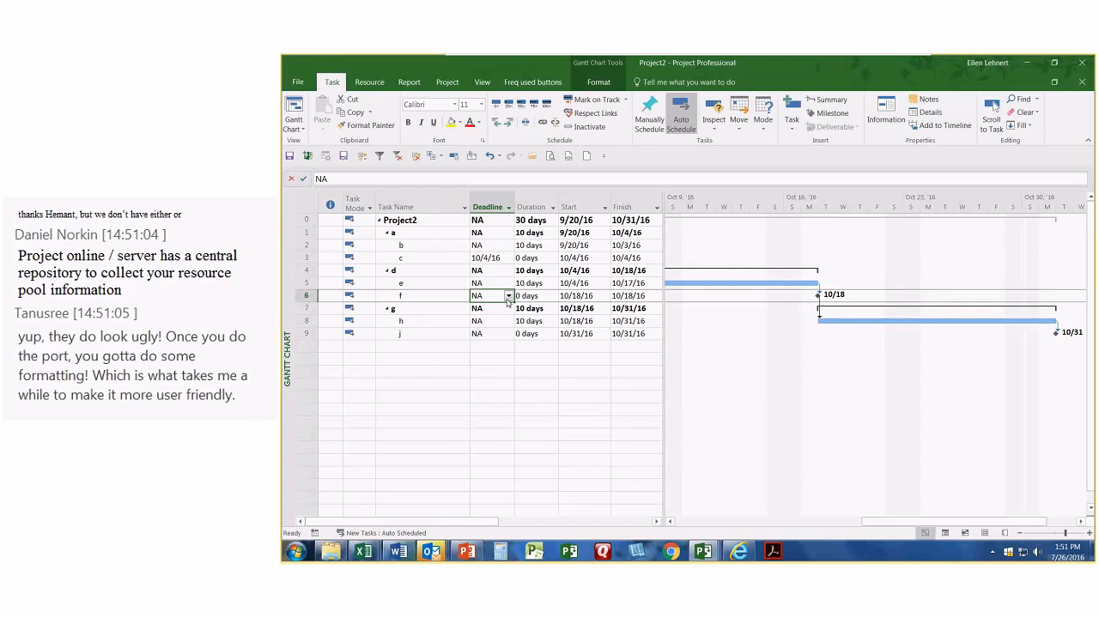
{"action": "left_click", "coordinate": [508, 296]}
{"action": "left_click", "coordinate": [506, 310]}
{"action": "left_click", "coordinate": [507, 310]}
{"action": "left_click", "coordinate": [507, 310]}
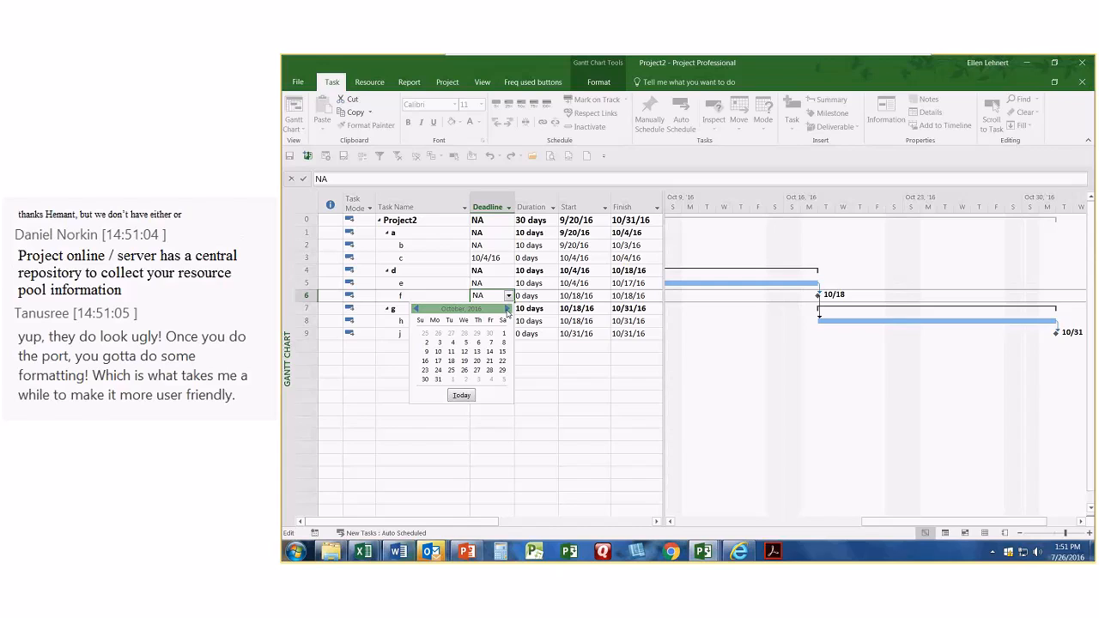
{"action": "left_click", "coordinate": [450, 362]}
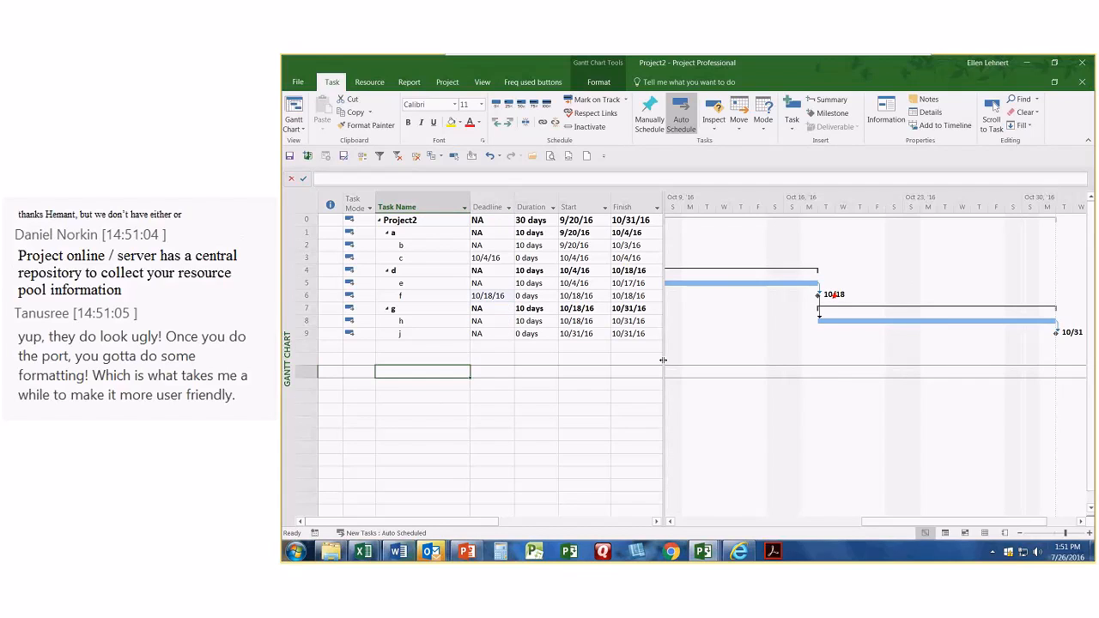
- Set the deadline of milestone j to 10/31/16
{"action": "left_click", "coordinate": [1079, 522]}
{"action": "left_click", "coordinate": [1079, 522]}
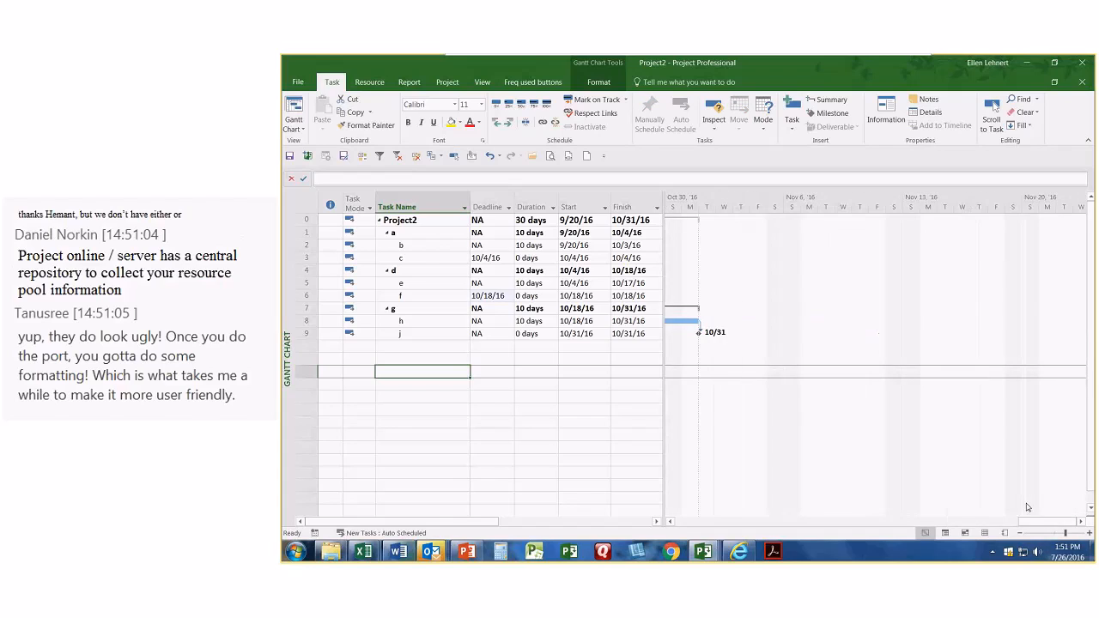
{"action": "left_click", "coordinate": [505, 335]}
{"action": "left_click", "coordinate": [508, 334]}
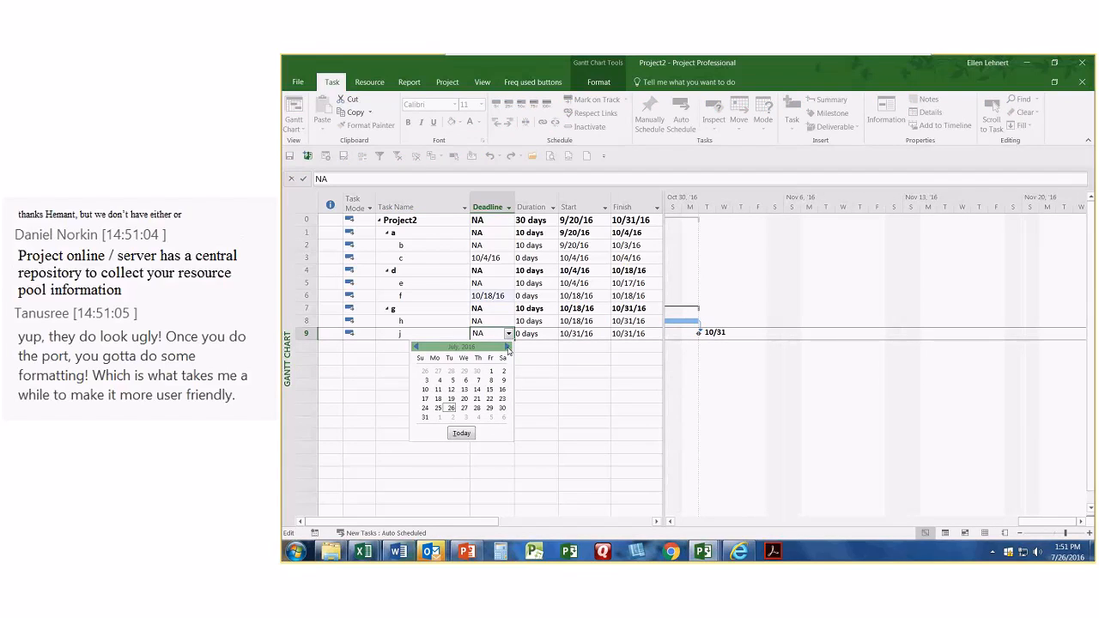
{"action": "left_click", "coordinate": [527, 446]}
{"action": "left_click", "coordinate": [551, 446]}
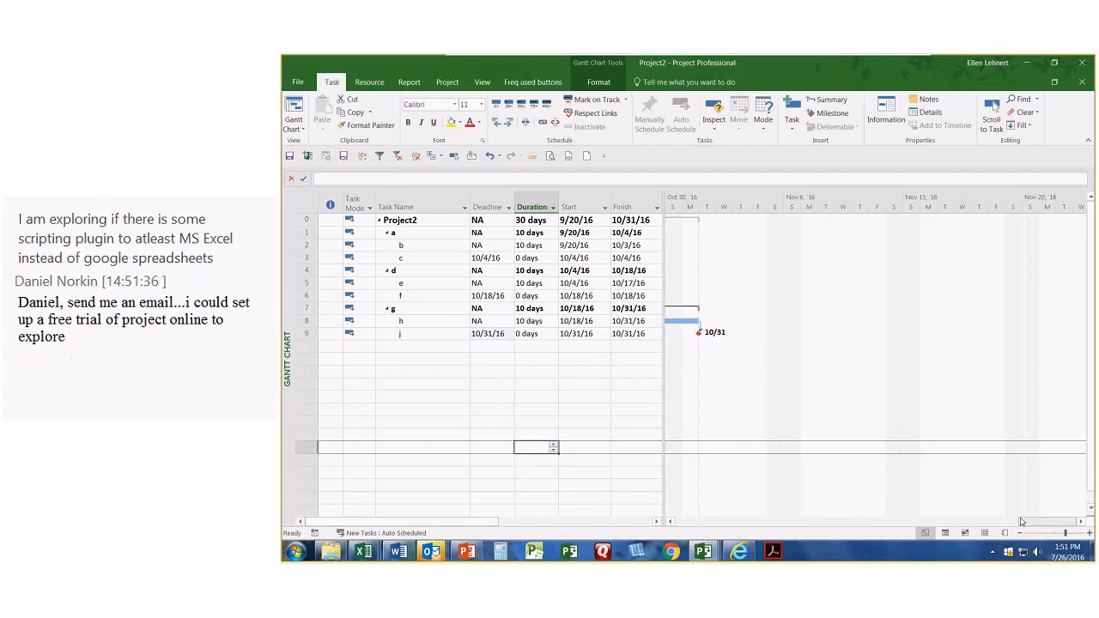
- Switch the project to scheduling from the Project Start Date, with a start date of 8/15/16
{"action": "left_click_drag", "start_coordinate": [1022, 522], "coordinate": [758, 505]}
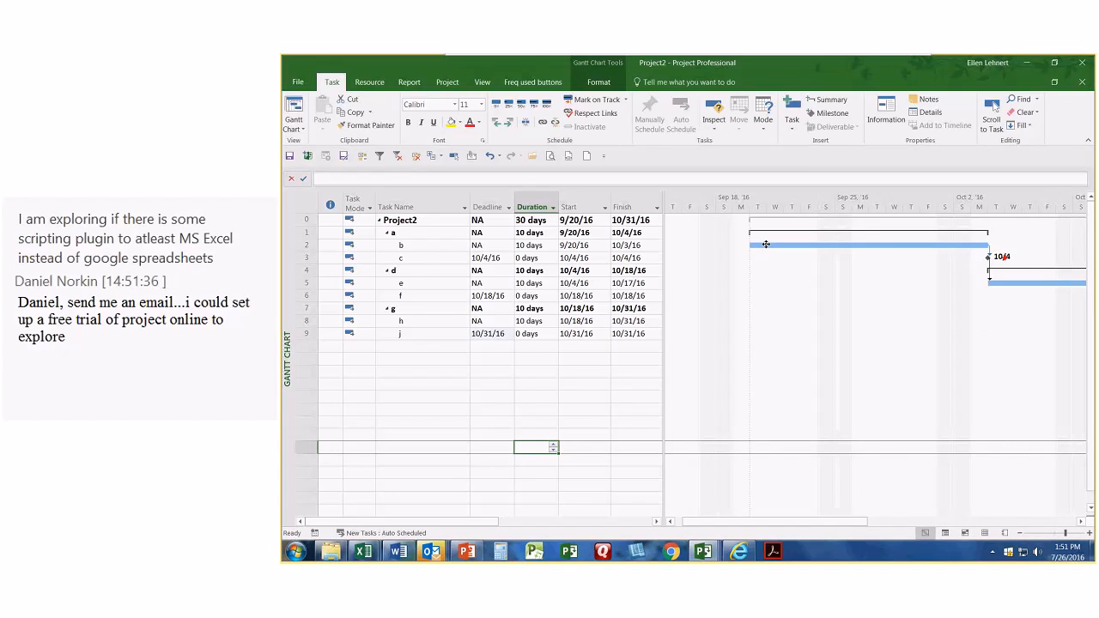
{"action": "mouse_move", "coordinate": [766, 245]}
{"action": "mouse_move", "coordinate": [744, 211]}
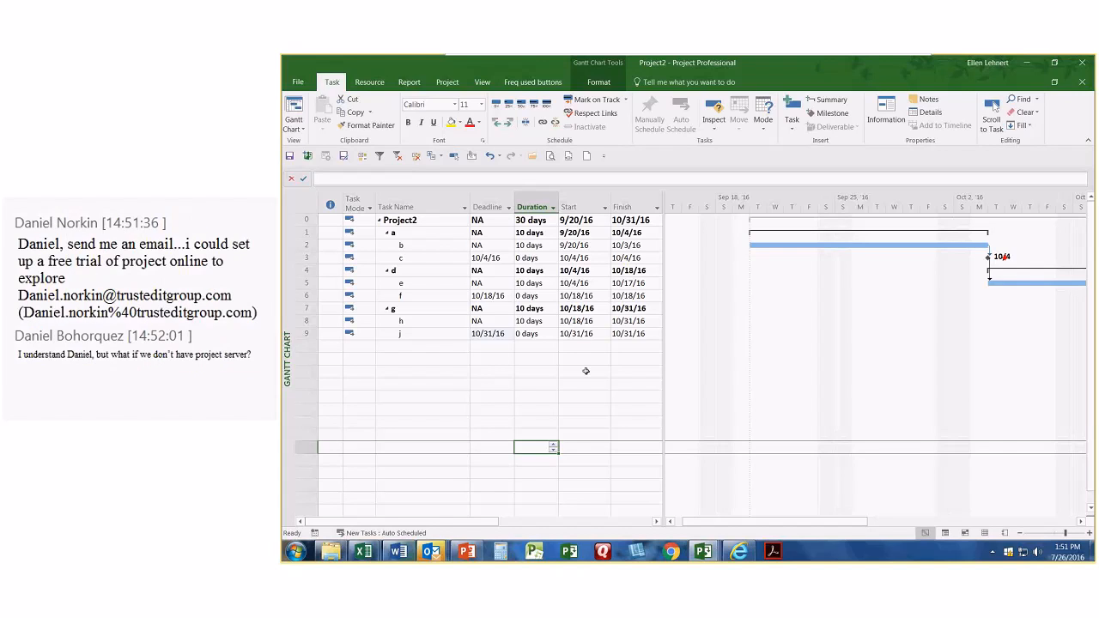
{"action": "left_click", "coordinate": [1020, 534]}
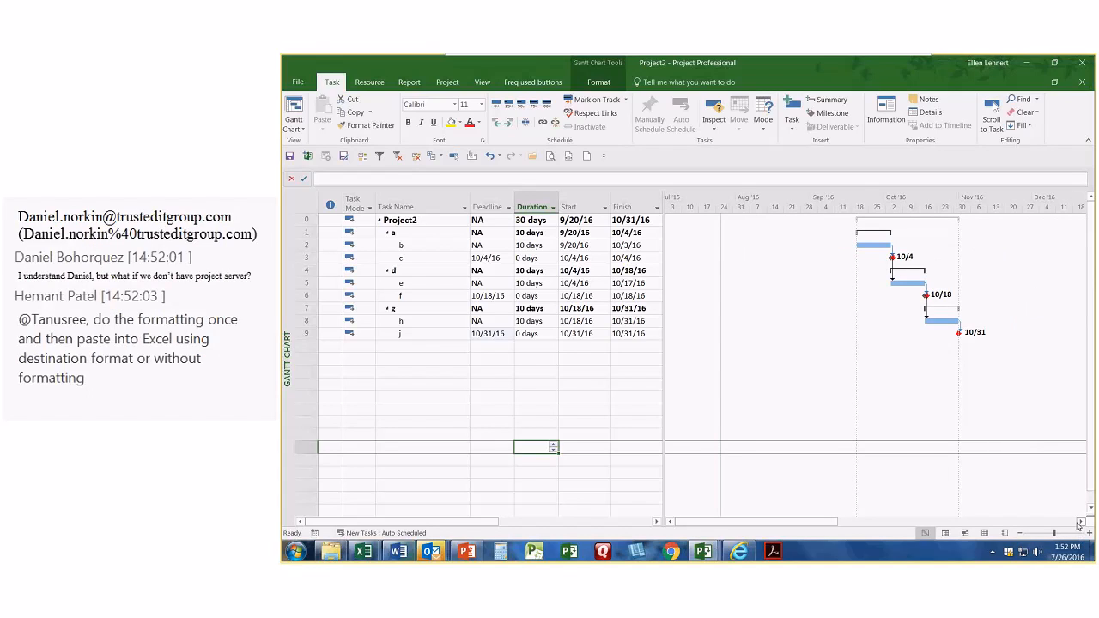
{"action": "left_click", "coordinate": [1079, 522]}
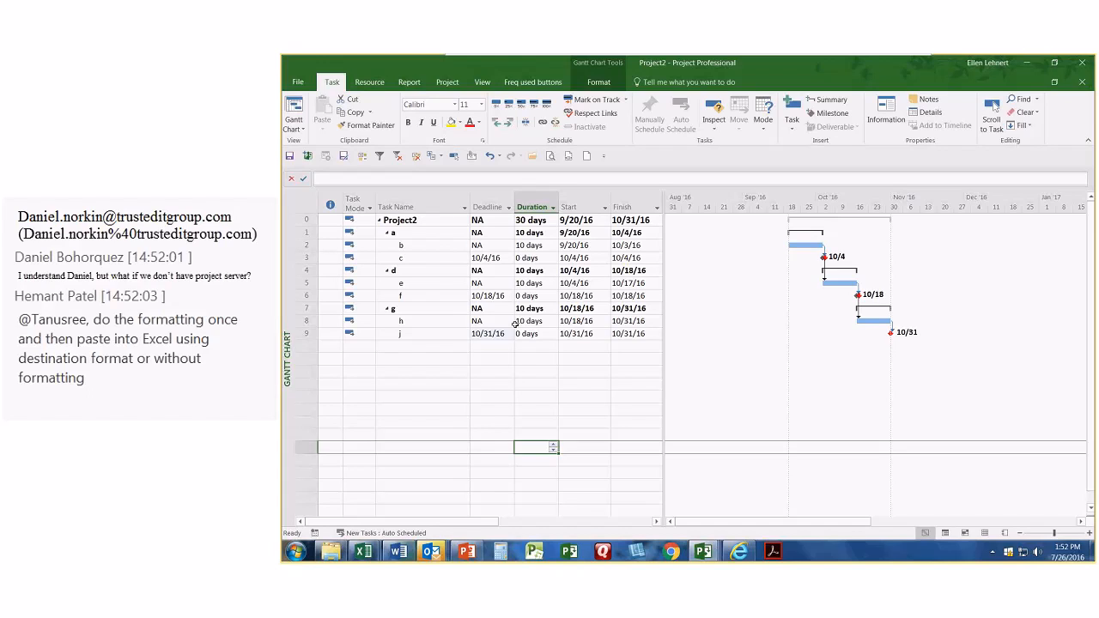
{"action": "left_click", "coordinate": [455, 83]}
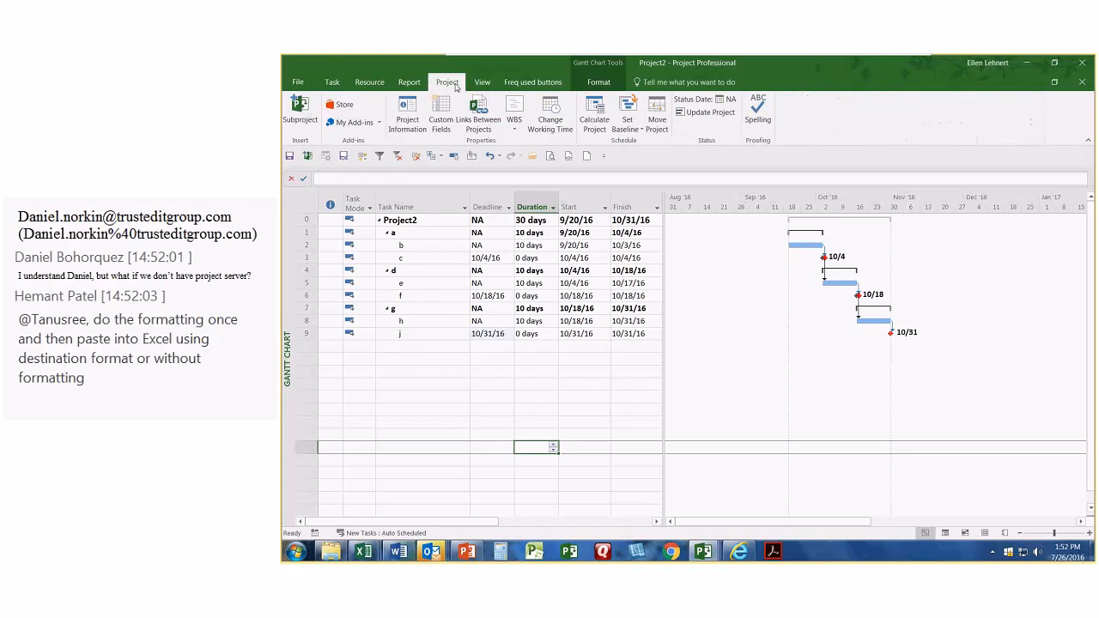
{"action": "left_click", "coordinate": [409, 124]}
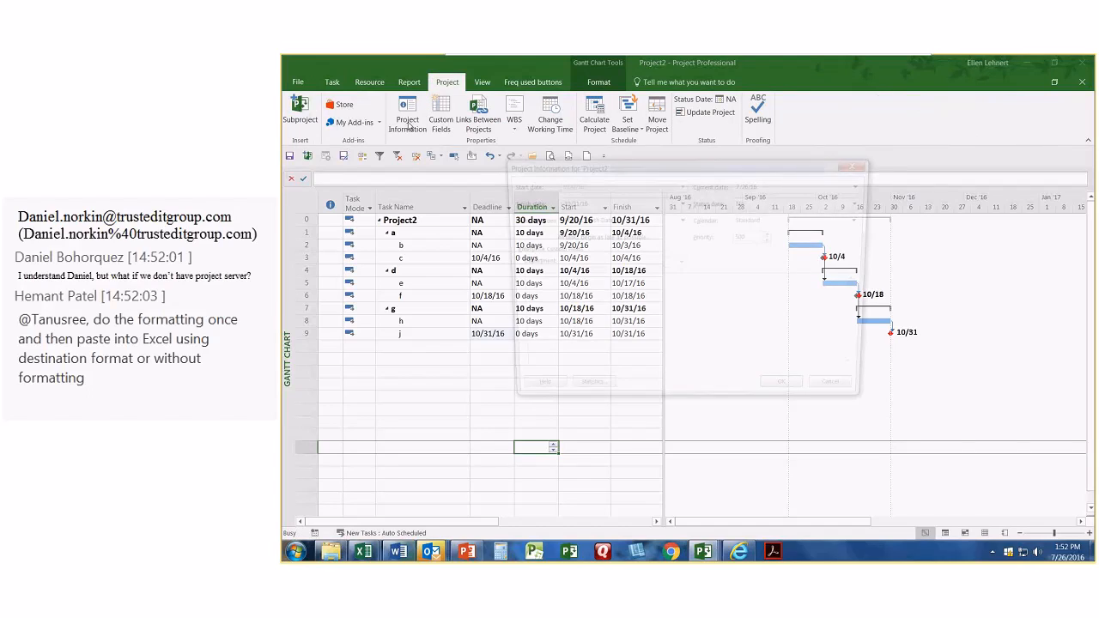
{"action": "left_click", "coordinate": [683, 220]}
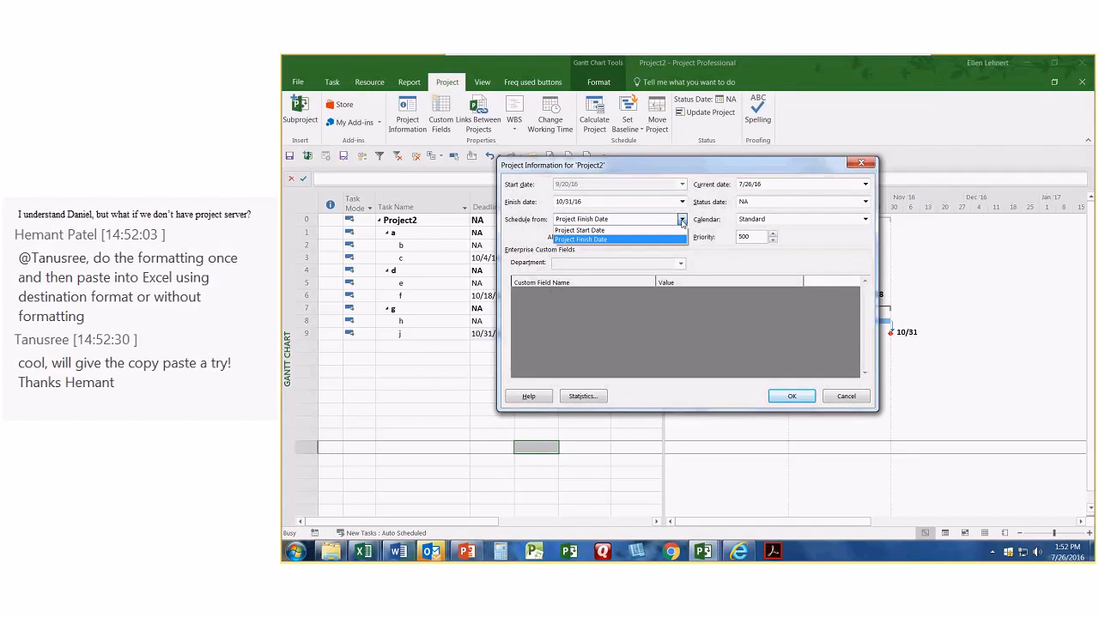
{"action": "left_click", "coordinate": [670, 230]}
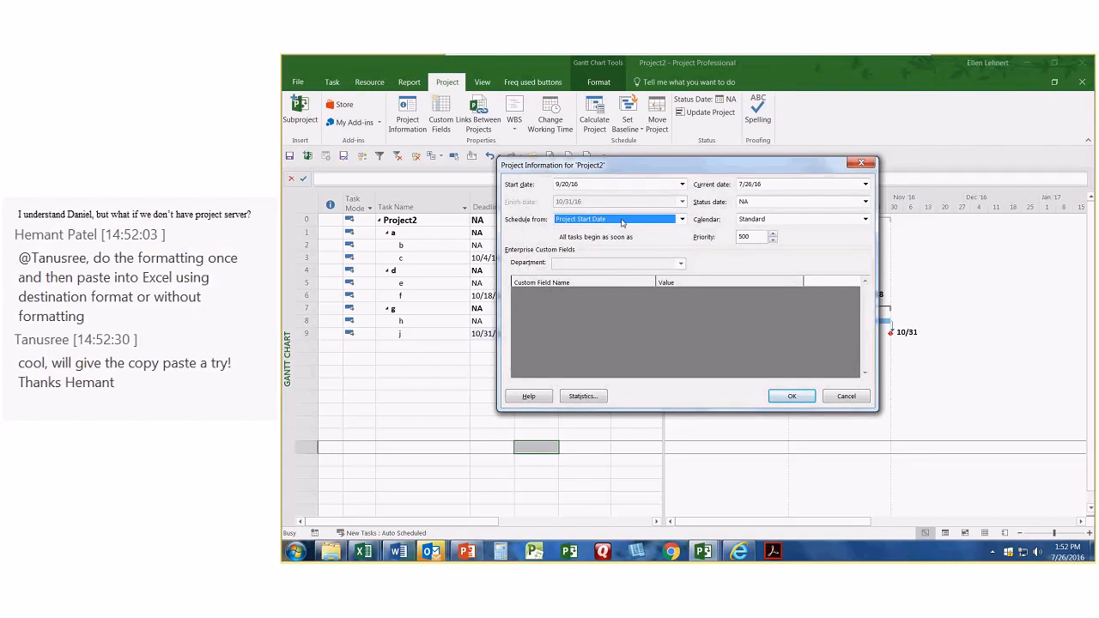
{"action": "left_click", "coordinate": [683, 186]}
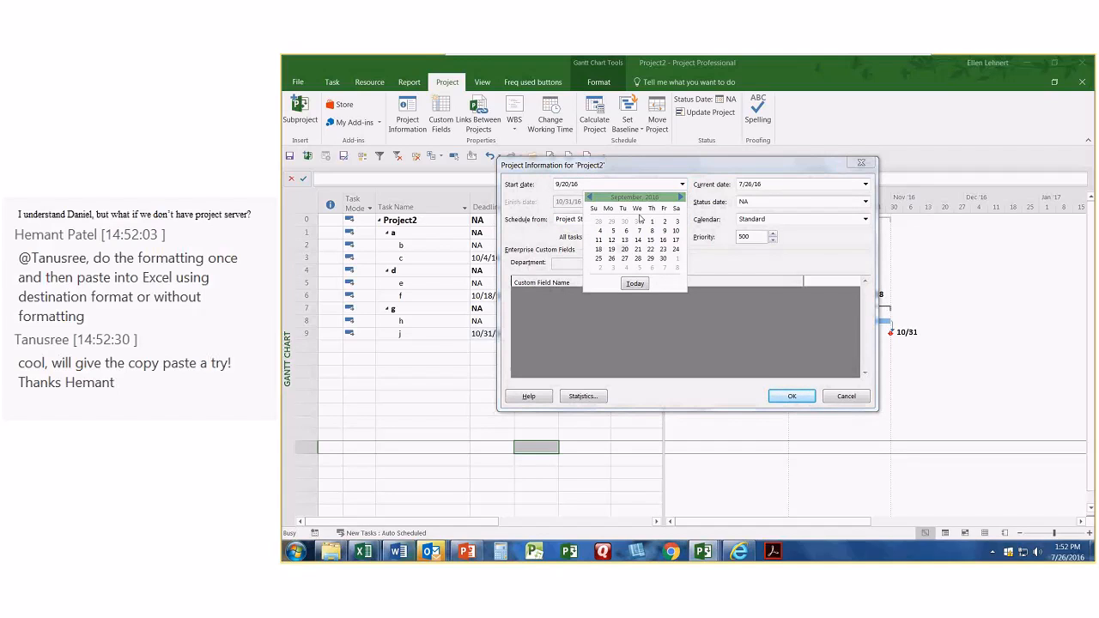
{"action": "left_click", "coordinate": [588, 198]}
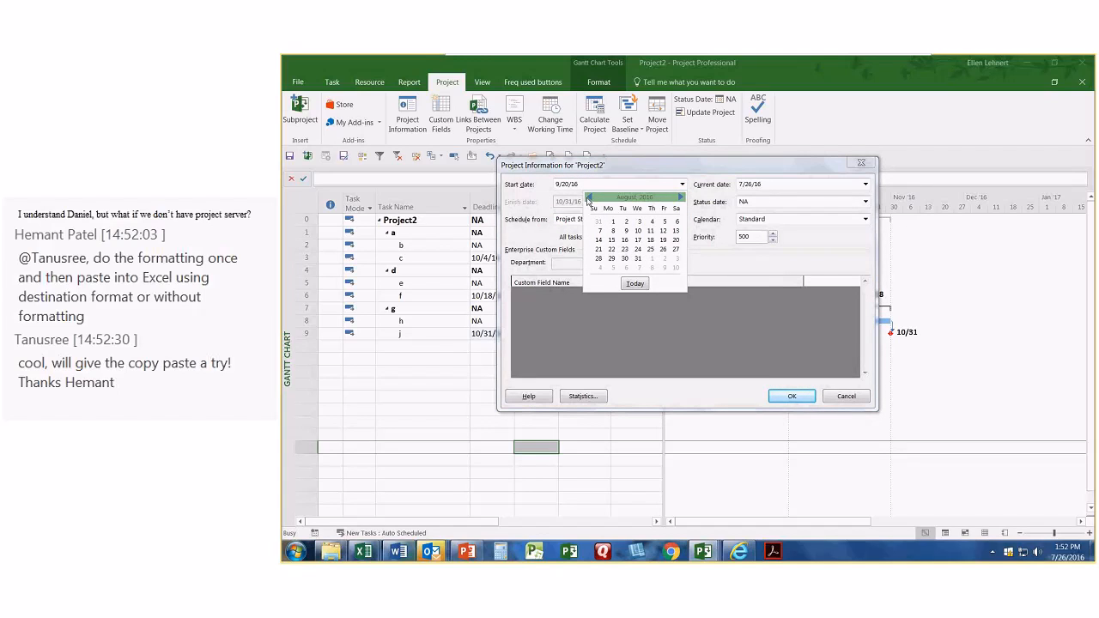
{"action": "left_click", "coordinate": [611, 240]}
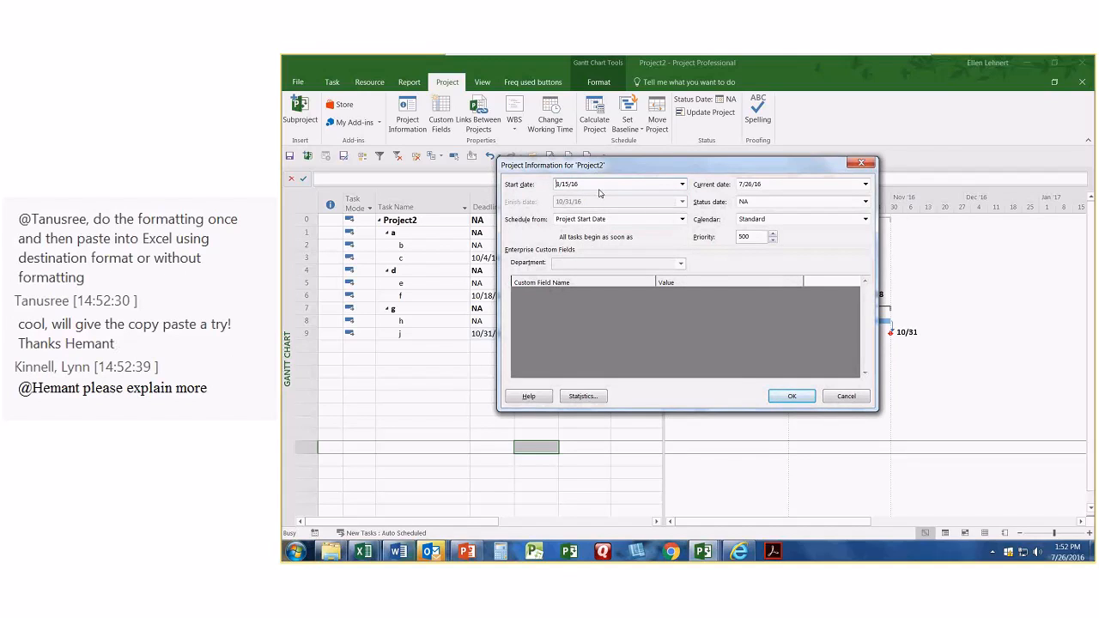
{"action": "left_click", "coordinate": [791, 397]}
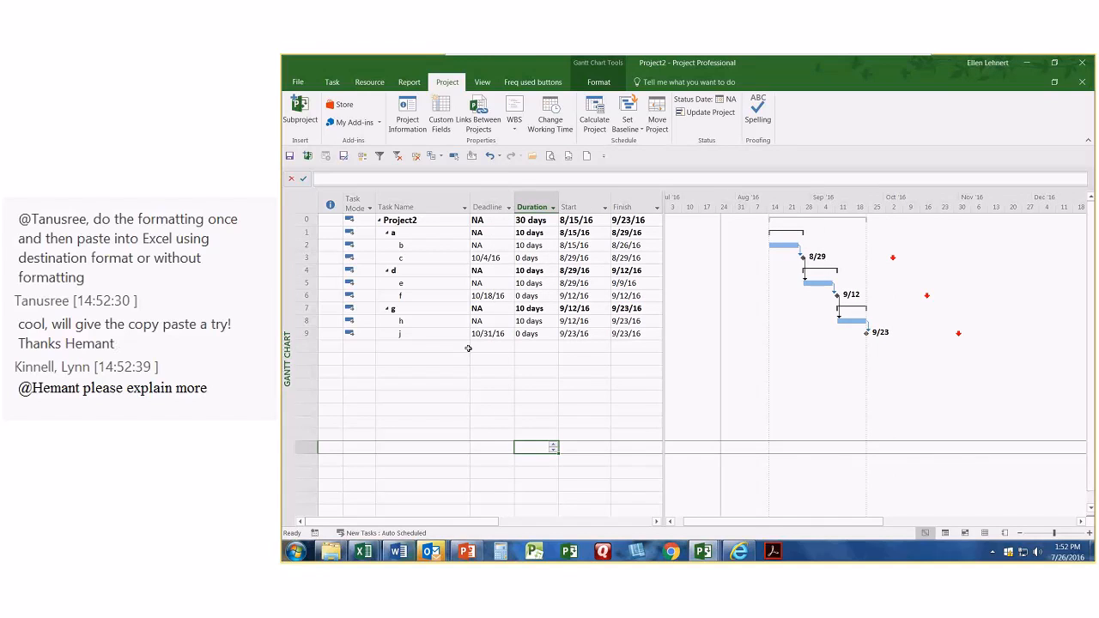
- Check the constraint type of task b in its advanced task information
{"action": "left_click", "coordinate": [415, 247]}
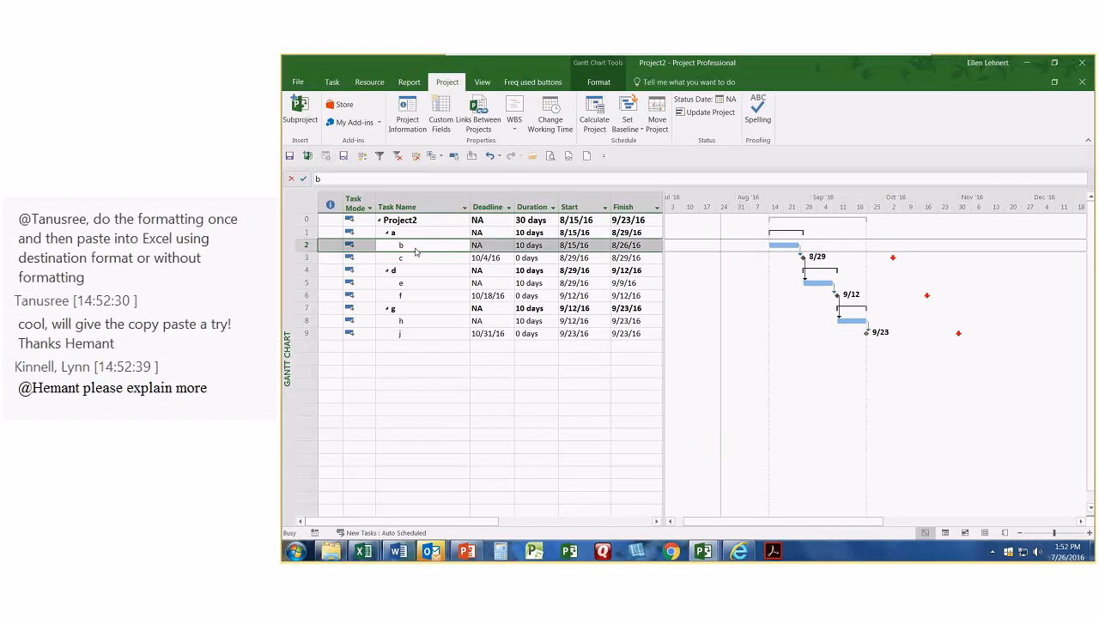
{"action": "double_click", "coordinate": [415, 247]}
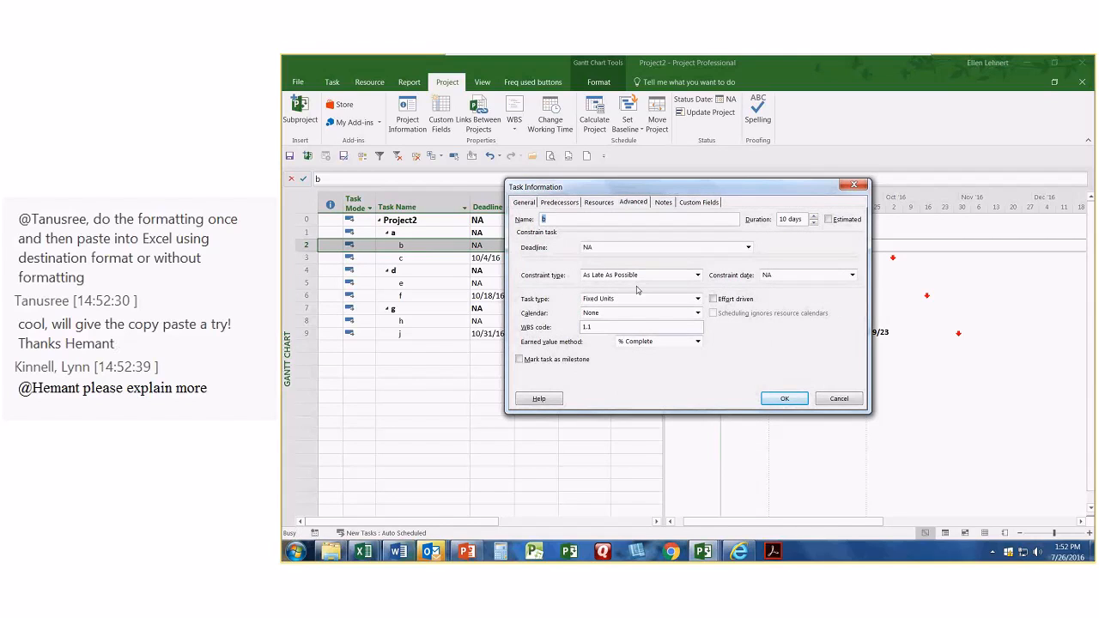
{"action": "left_click", "coordinate": [839, 400]}
- Set the constraint type of all tasks in the project to As Soon As Possible
{"action": "left_click", "coordinate": [401, 209]}
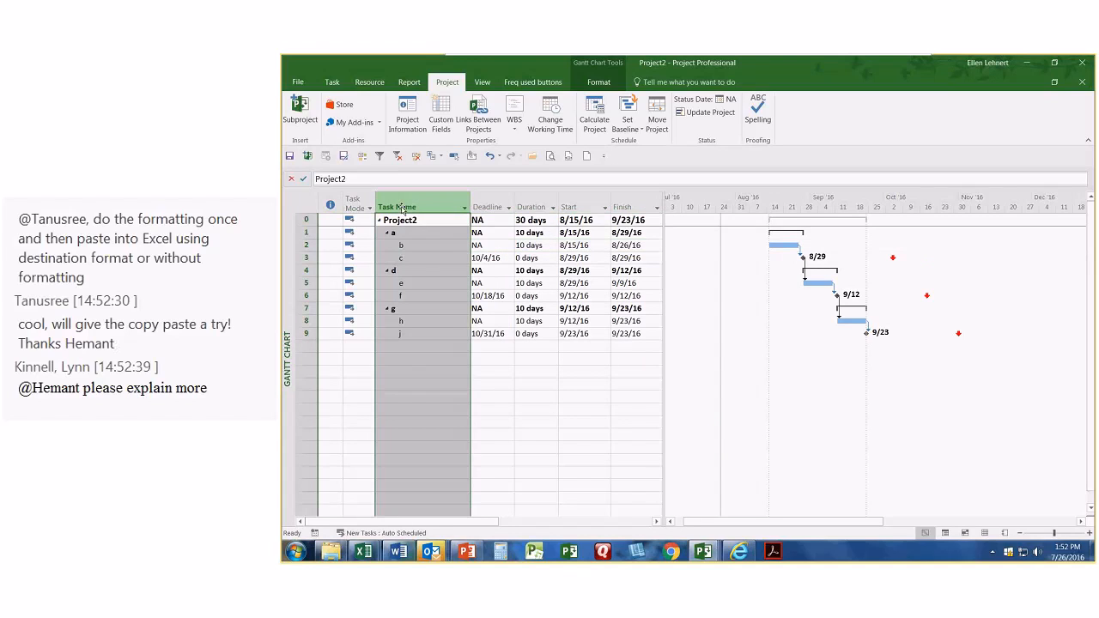
{"action": "left_click", "coordinate": [333, 84]}
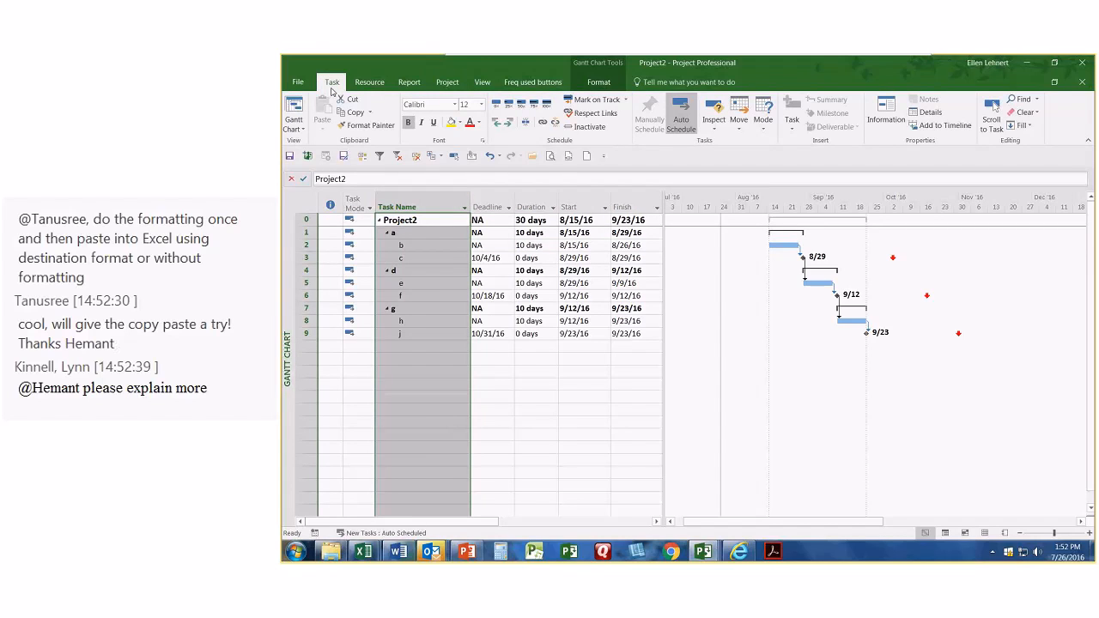
{"action": "left_click", "coordinate": [887, 114]}
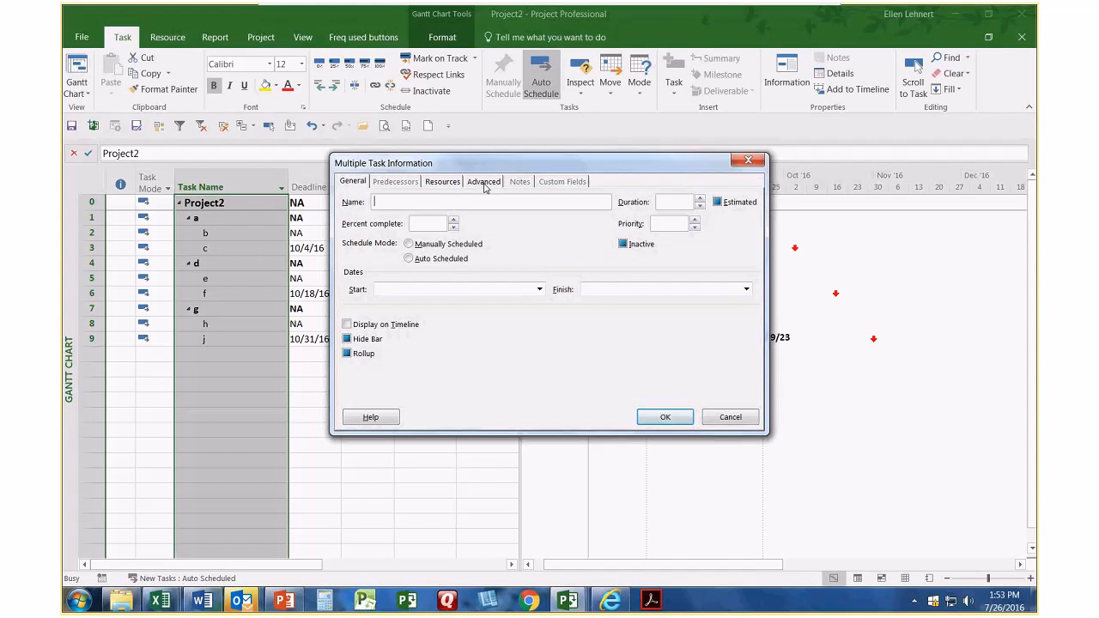
{"action": "left_click", "coordinate": [484, 183]}
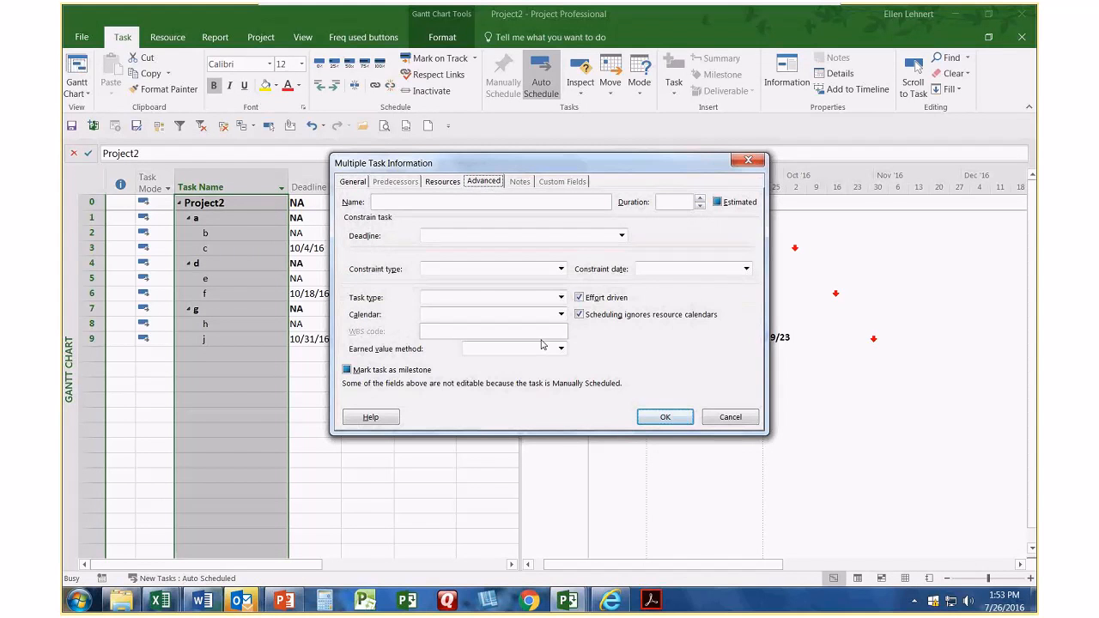
{"action": "left_click", "coordinate": [562, 270]}
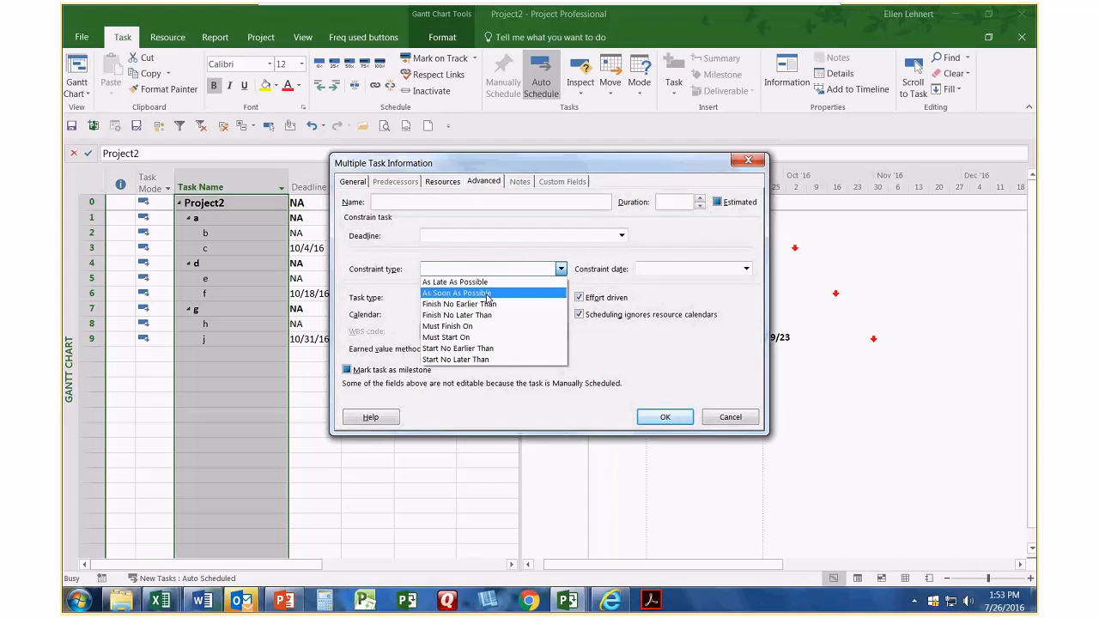
{"action": "left_click", "coordinate": [488, 294]}
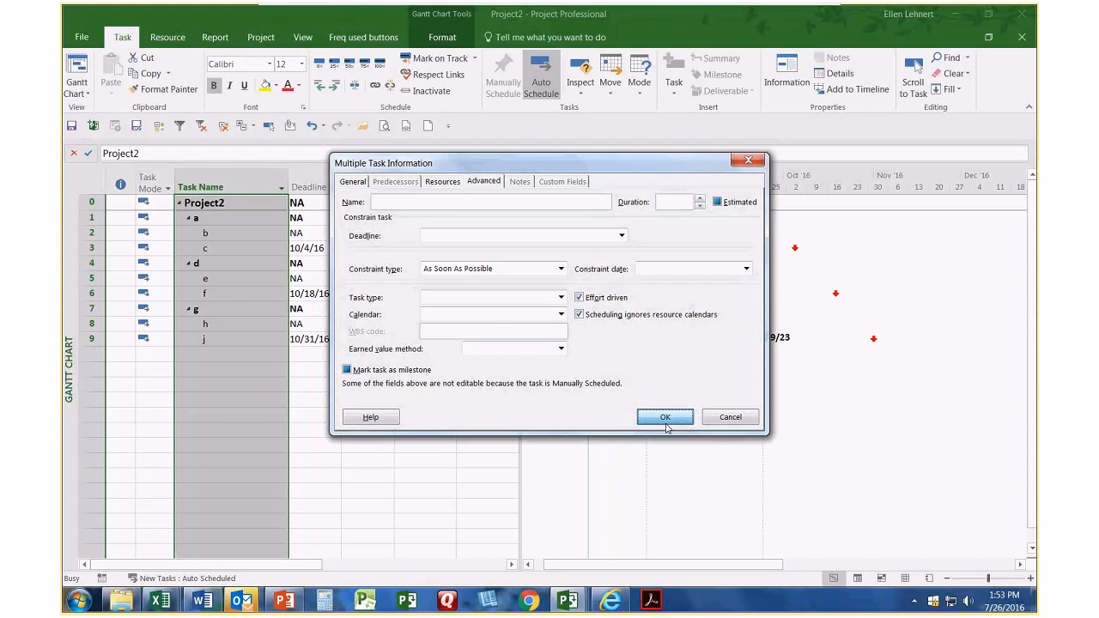
{"action": "left_click", "coordinate": [666, 417]}
{"action": "left_click", "coordinate": [382, 415]}
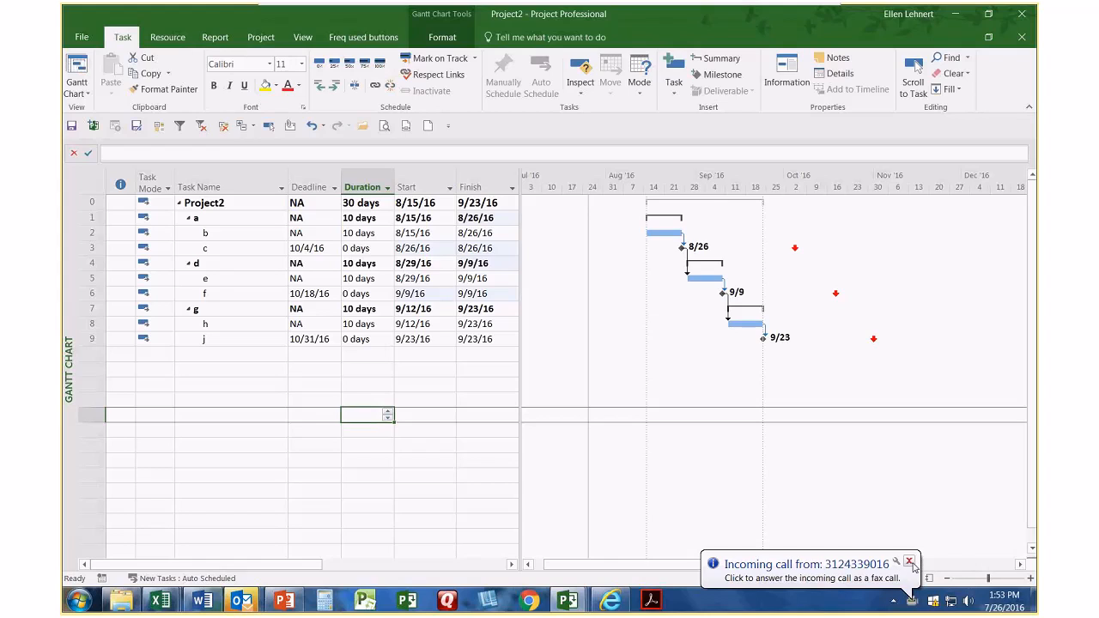
- Dismiss the incoming call notice and set the duration of task b to 20 days
{"action": "left_click", "coordinate": [909, 563]}
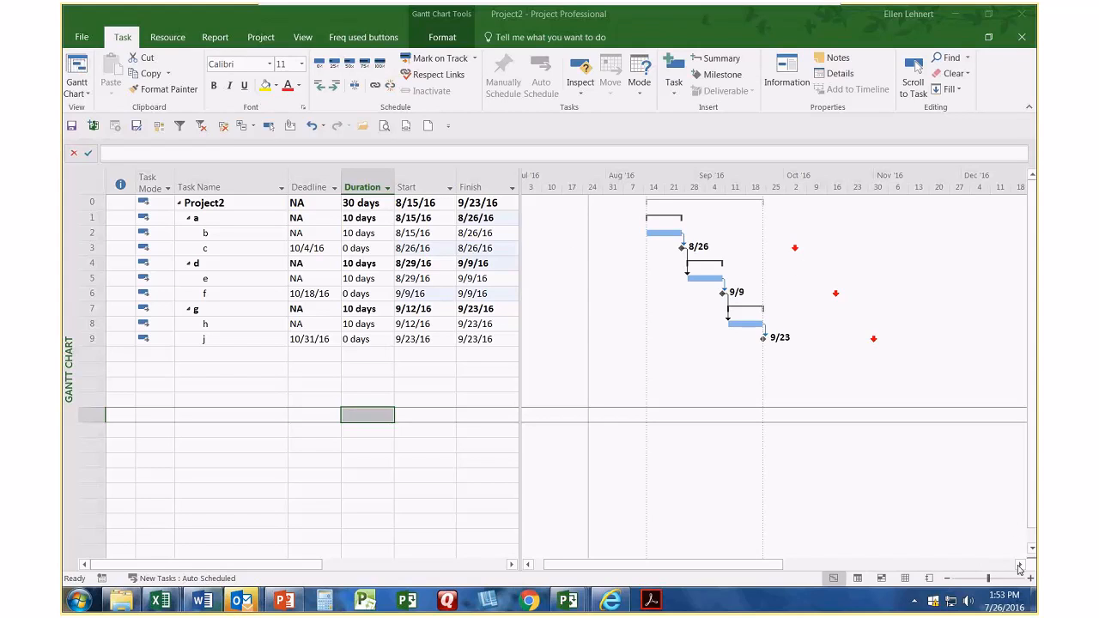
{"action": "left_click", "coordinate": [1020, 565]}
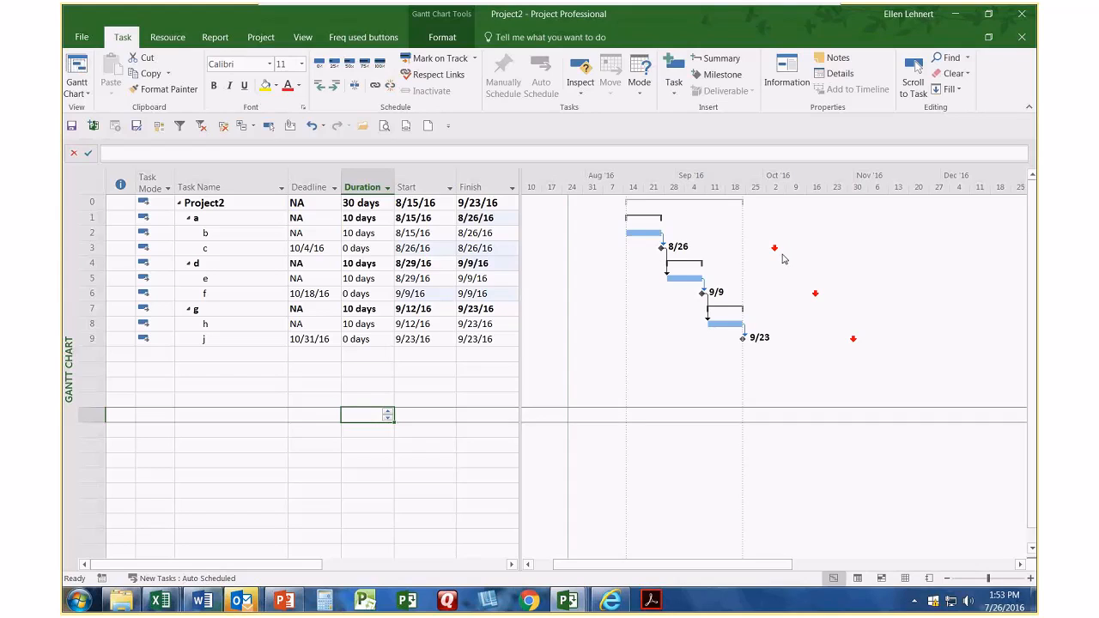
{"action": "left_click", "coordinate": [947, 579]}
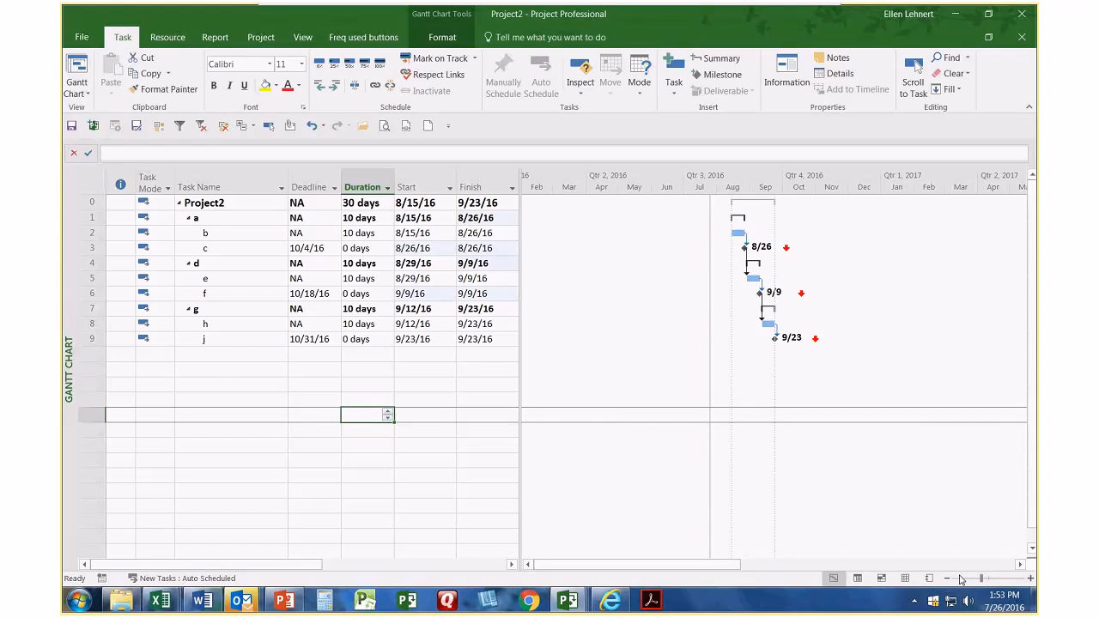
{"action": "left_click", "coordinate": [1030, 578]}
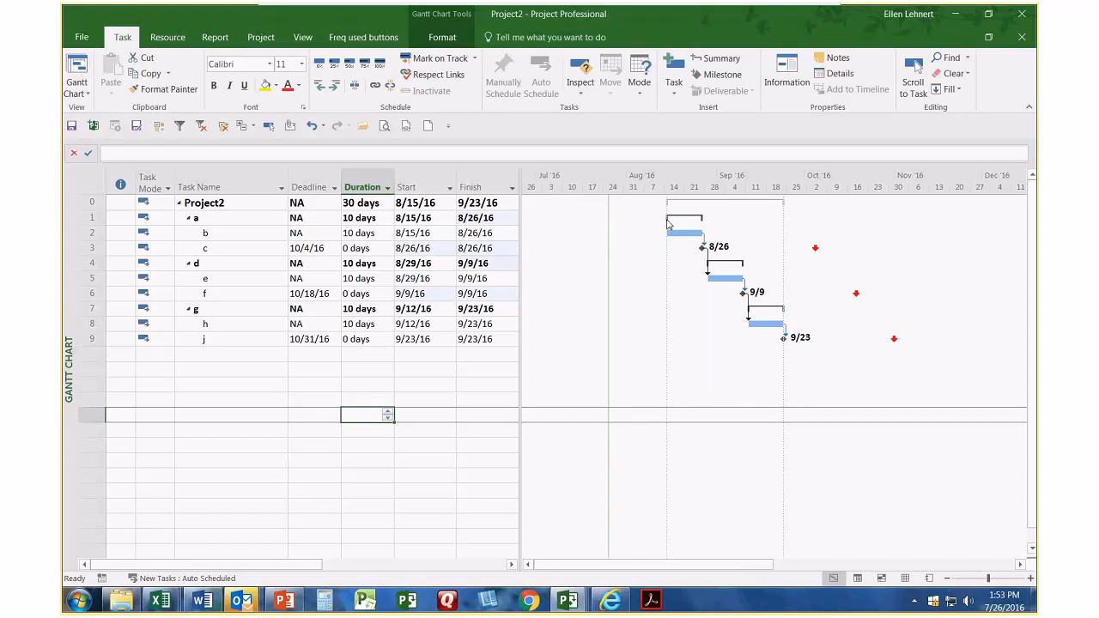
{"action": "left_click", "coordinate": [365, 234]}
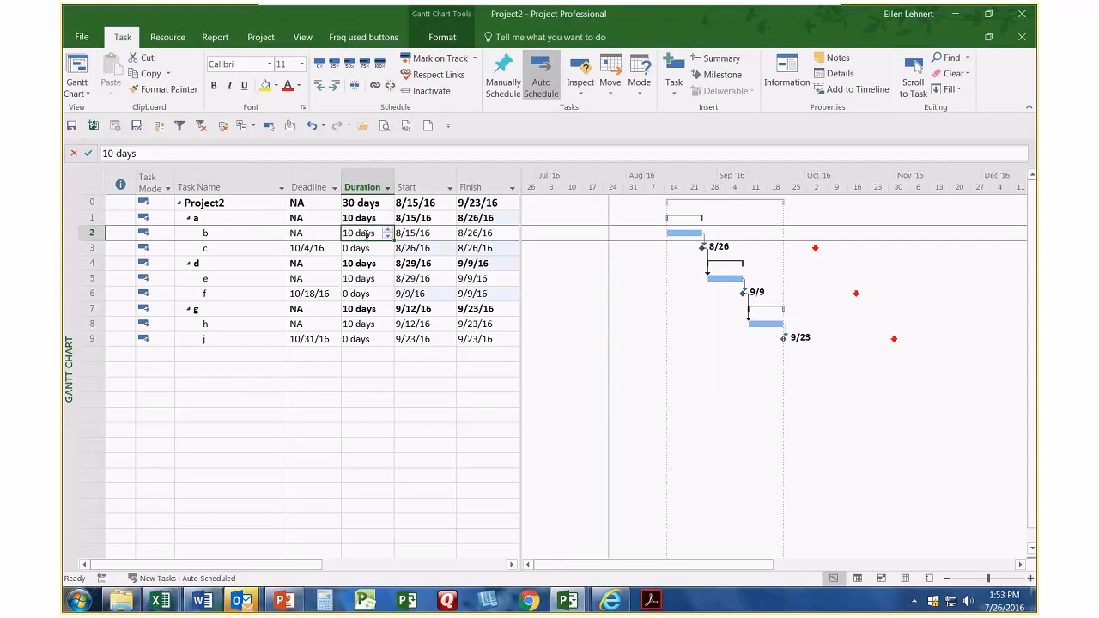
{"action": "type", "text": "20"}
{"action": "left_click", "coordinate": [311, 294]}
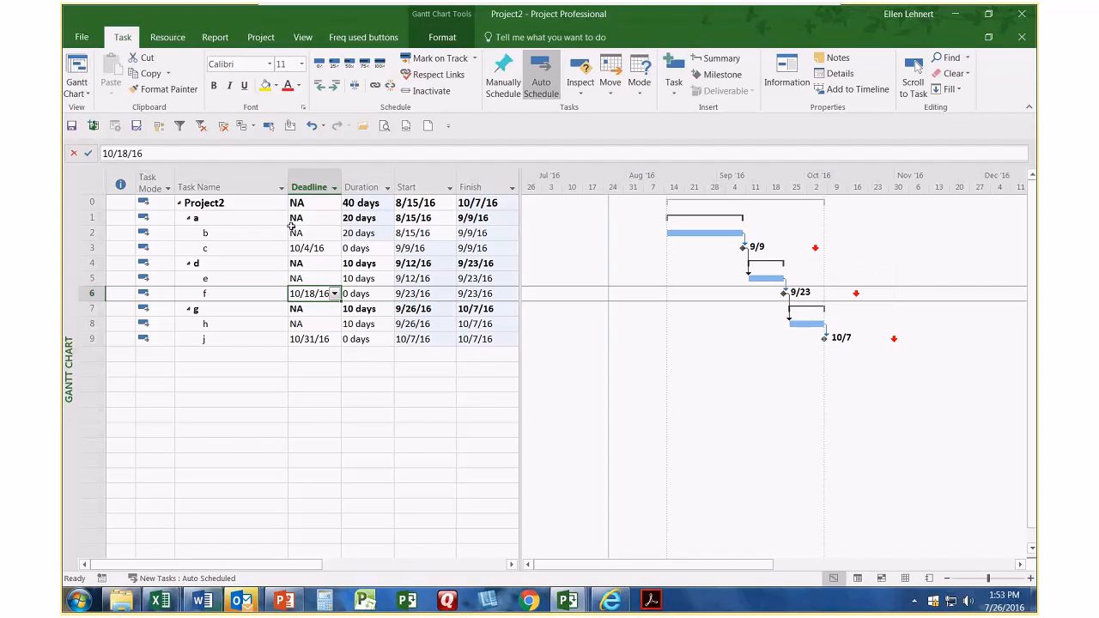
- Try to set the duration of summary task a to 50 days, and undo that change
{"action": "left_click", "coordinate": [386, 218]}
{"action": "type", "text": "50"}
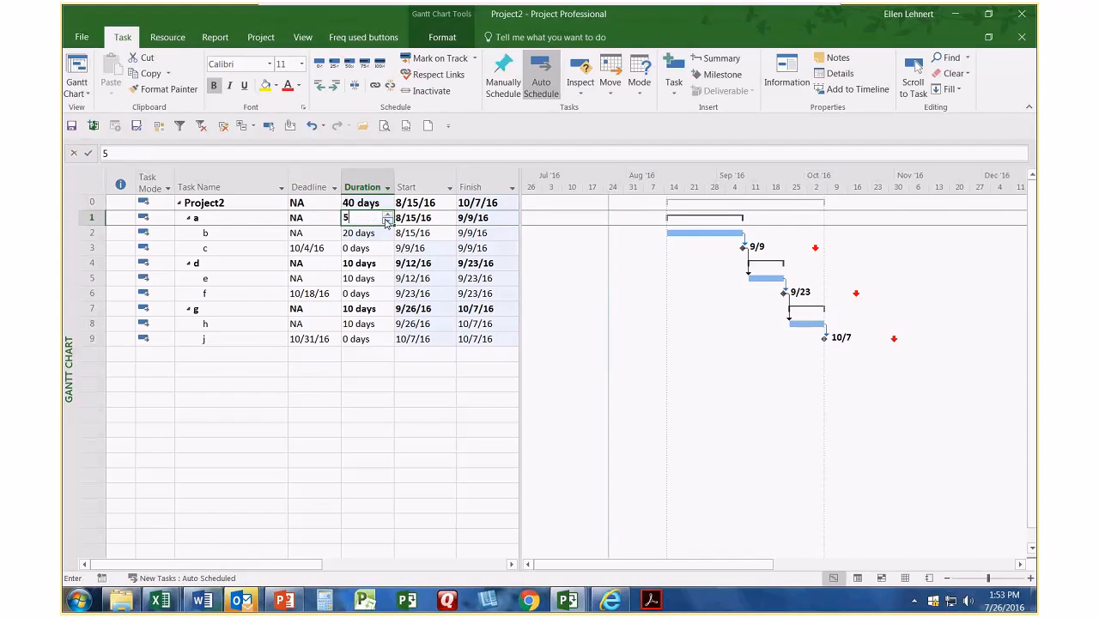
{"action": "left_click", "coordinate": [314, 280]}
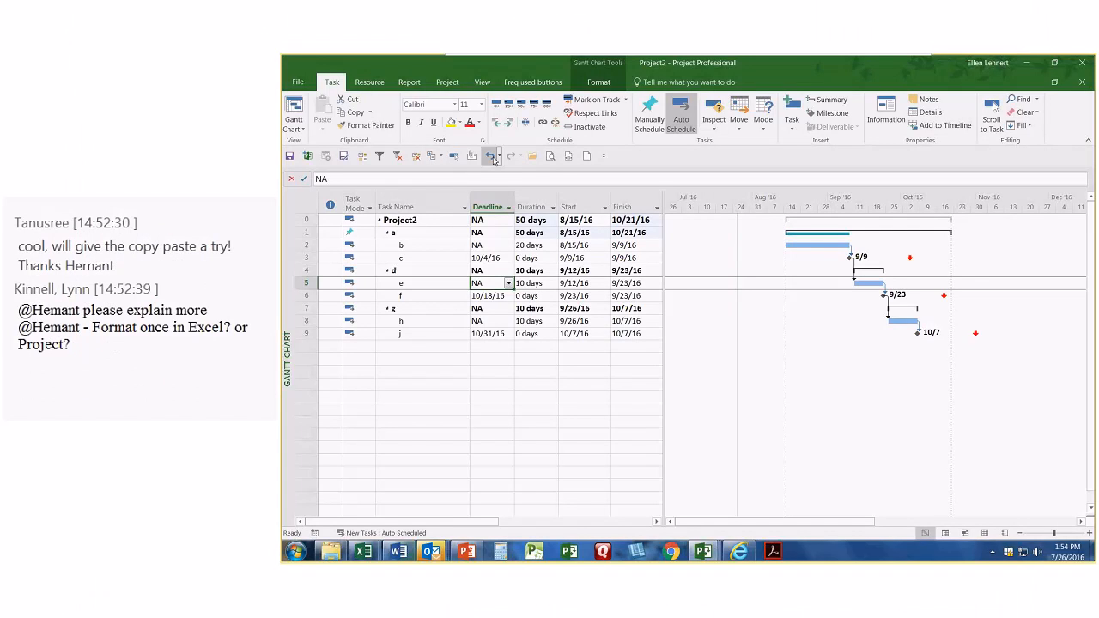
{"action": "left_click", "coordinate": [490, 157]}
- Set the duration of task b to 50 days to test it against the milestone deadlines
{"action": "left_click", "coordinate": [530, 246]}
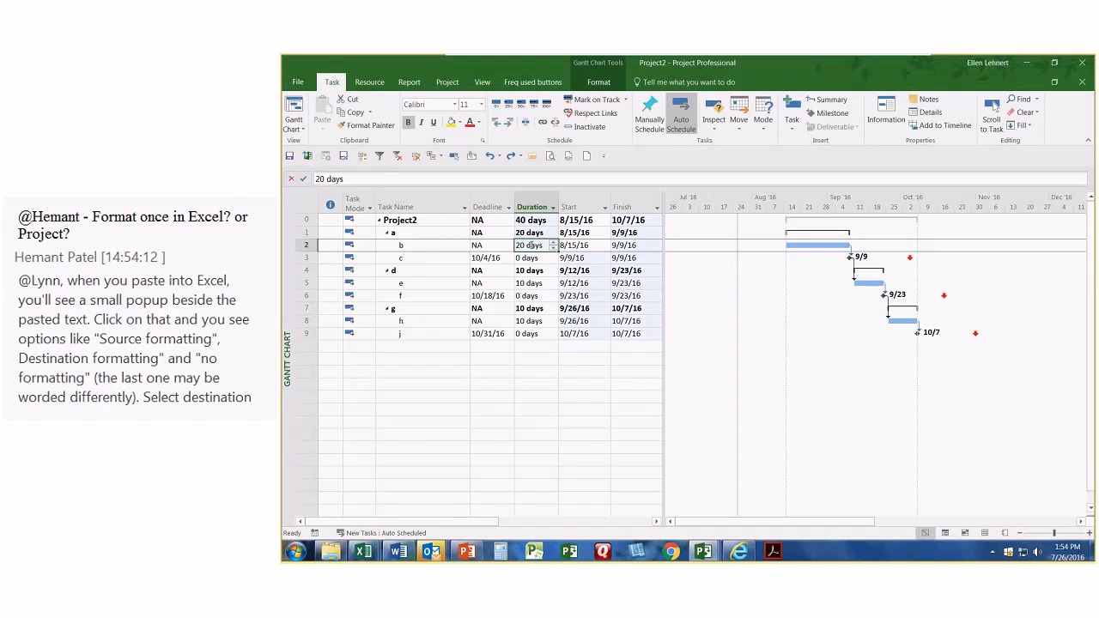
{"action": "type", "text": "50"}
{"action": "left_click", "coordinate": [487, 283]}
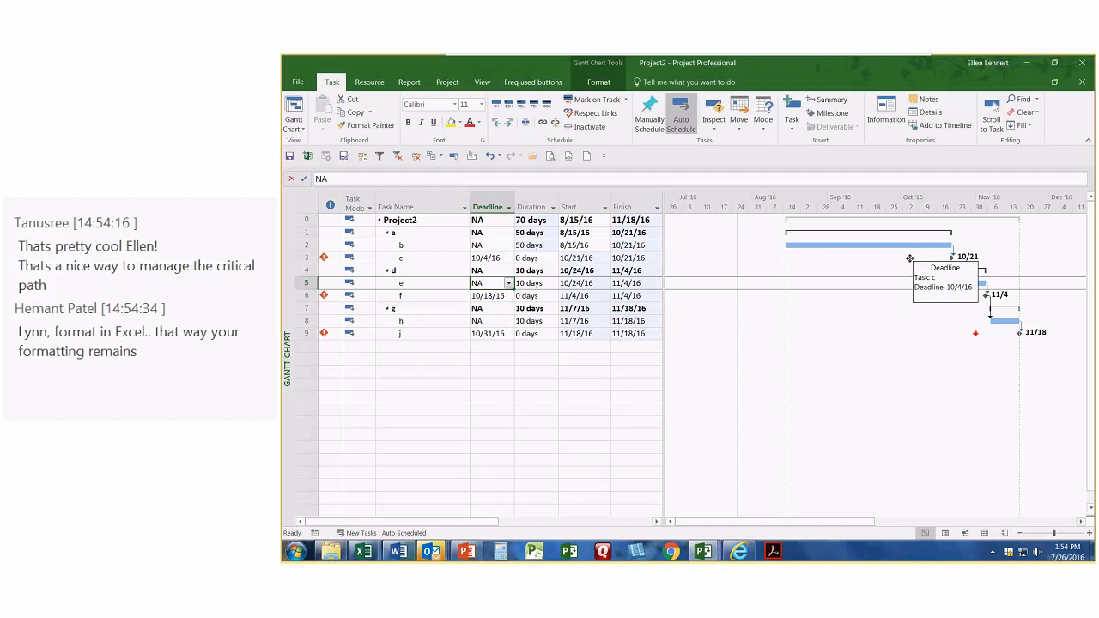
- Reduce the duration of task b step by step to 34 days
{"action": "left_click", "coordinate": [542, 245]}
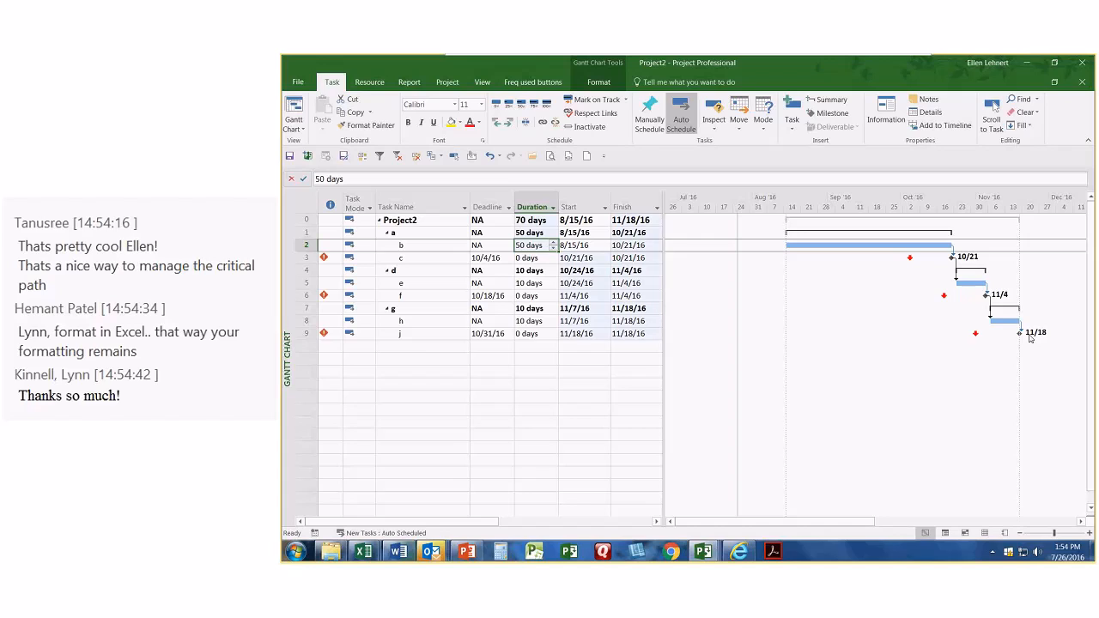
{"action": "left_click", "coordinate": [554, 249]}
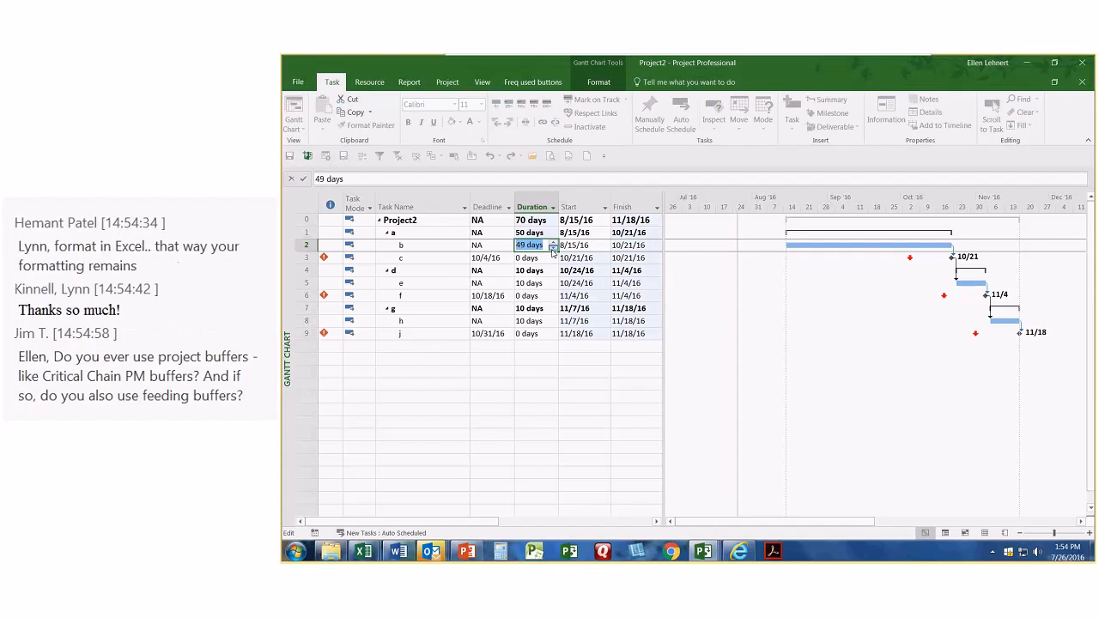
{"action": "left_click", "coordinate": [554, 249]}
{"action": "left_click", "coordinate": [553, 271]}
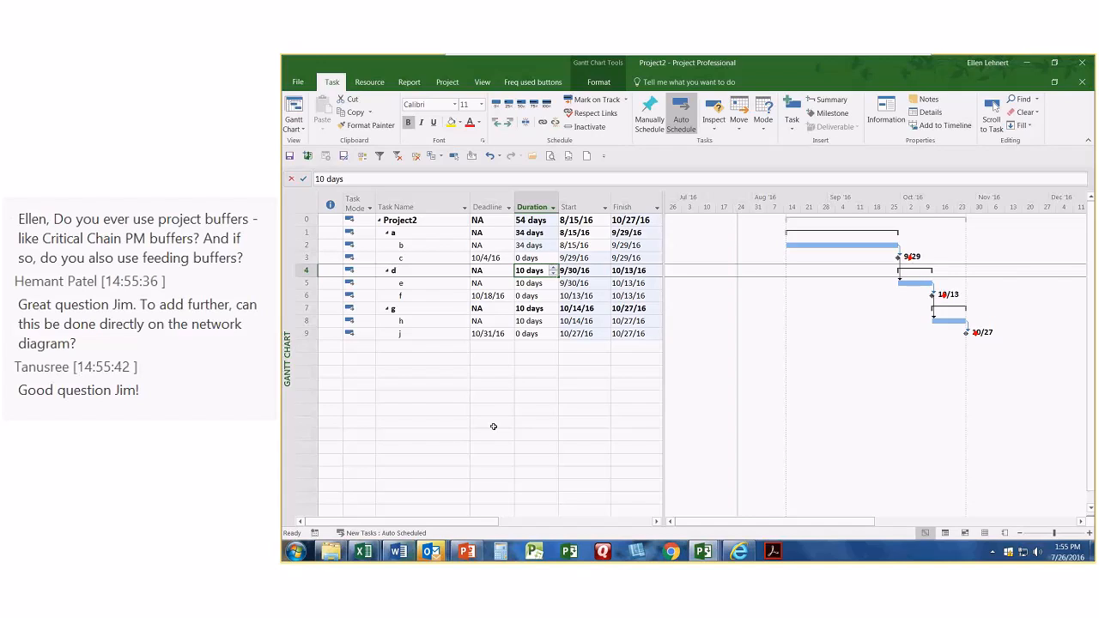
- Insert a new task named buffer between task b and milestone c
{"action": "left_click", "coordinate": [307, 257]}
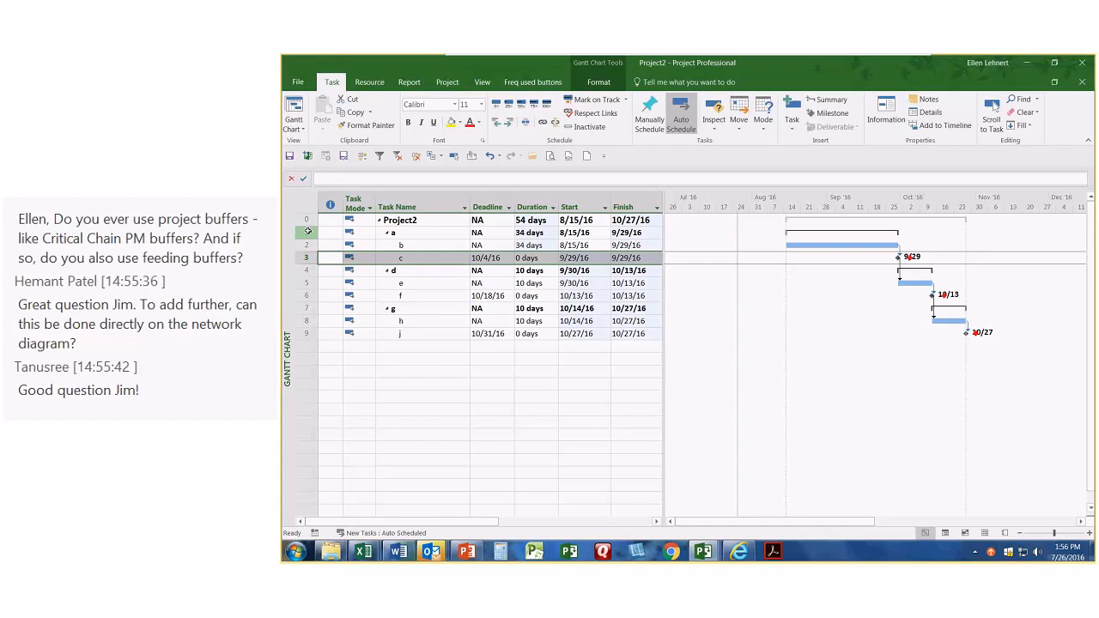
{"action": "key", "text": "Insert"}
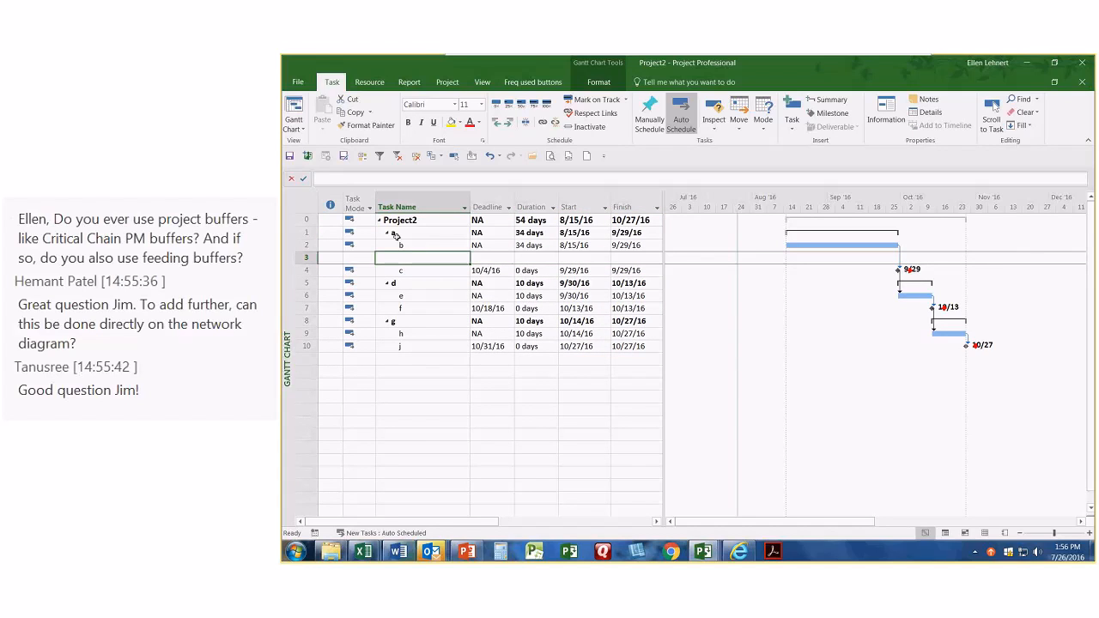
{"action": "type", "text": "buf"}
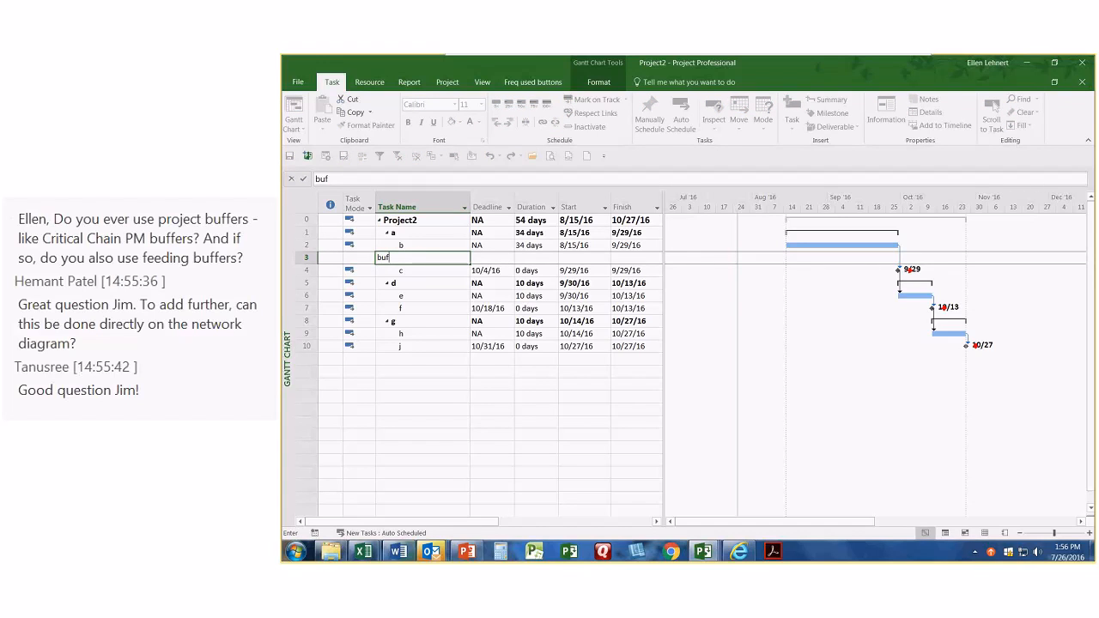
{"action": "type", "text": "fer"}
{"action": "key", "text": "Return"}
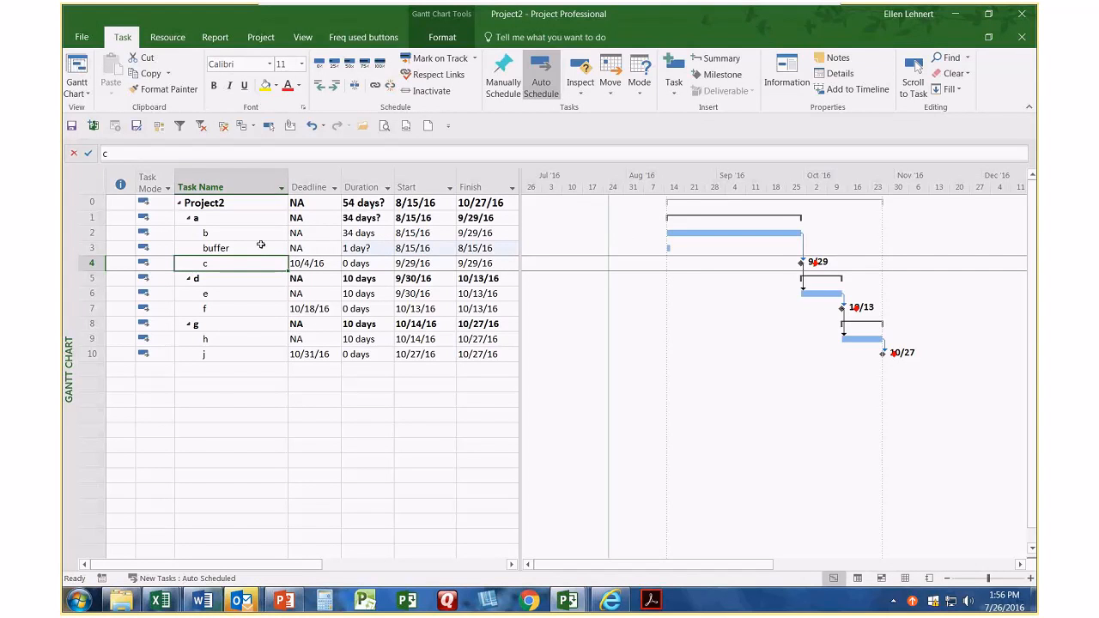
- Link tasks b, buffer and c in sequence and set the buffer's duration to 10 days
{"action": "left_click_drag", "start_coordinate": [254, 233], "coordinate": [255, 263]}
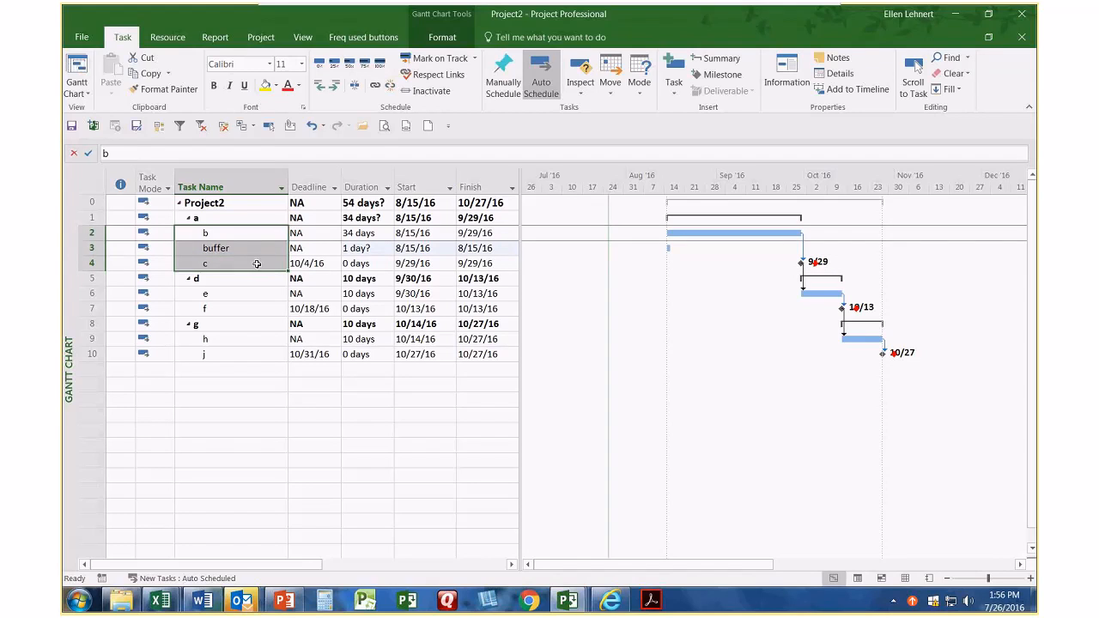
{"action": "left_click", "coordinate": [355, 89]}
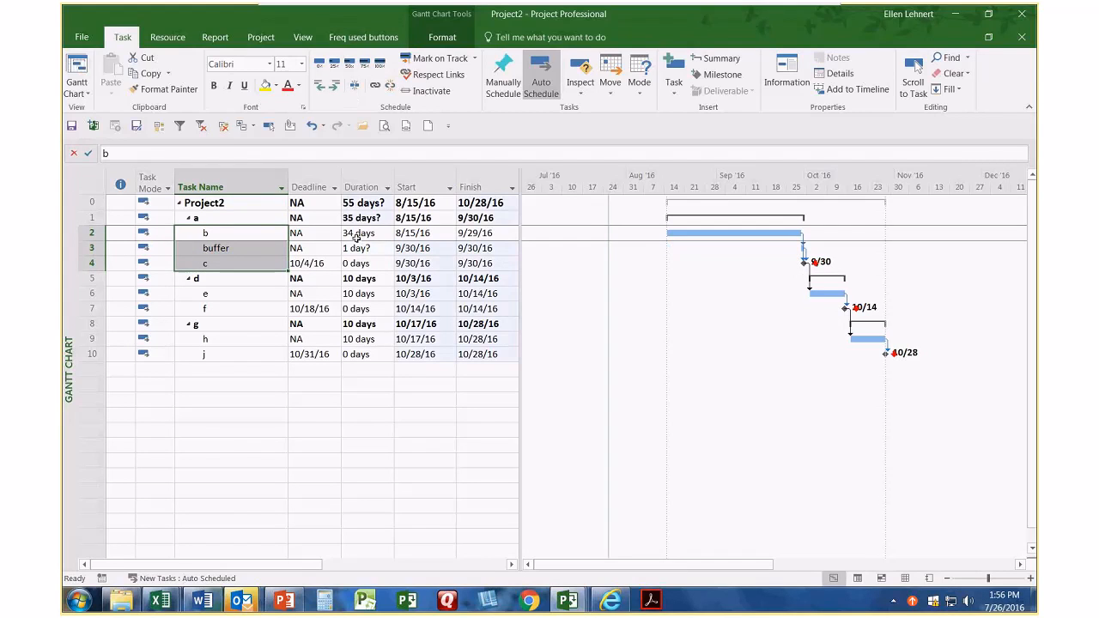
{"action": "left_click", "coordinate": [368, 248]}
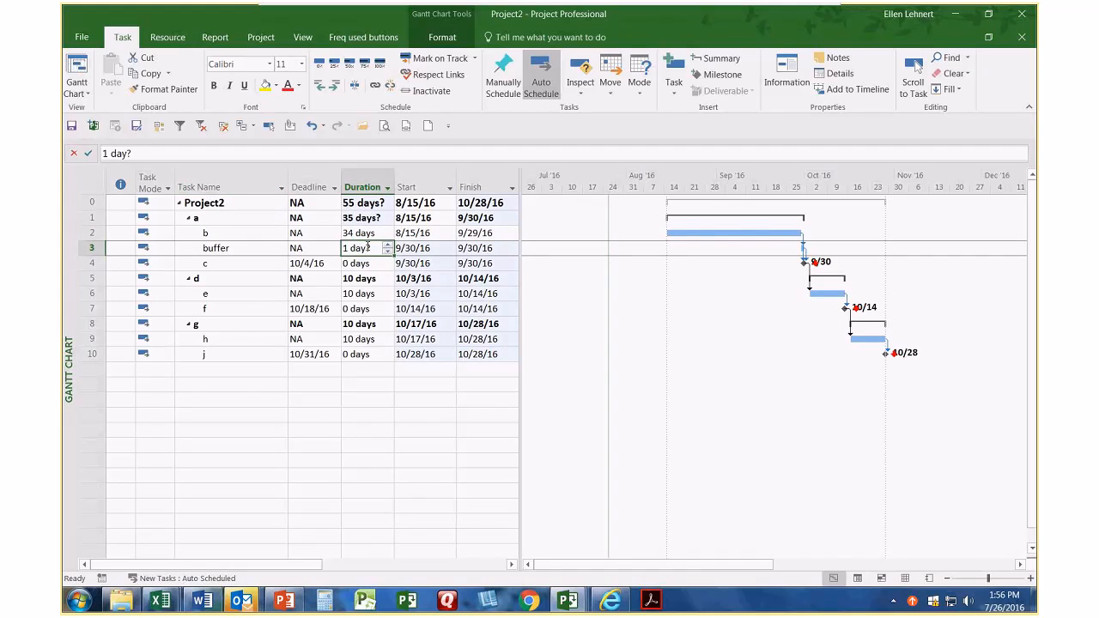
{"action": "type", "text": "10"}
{"action": "left_click", "coordinate": [297, 294]}
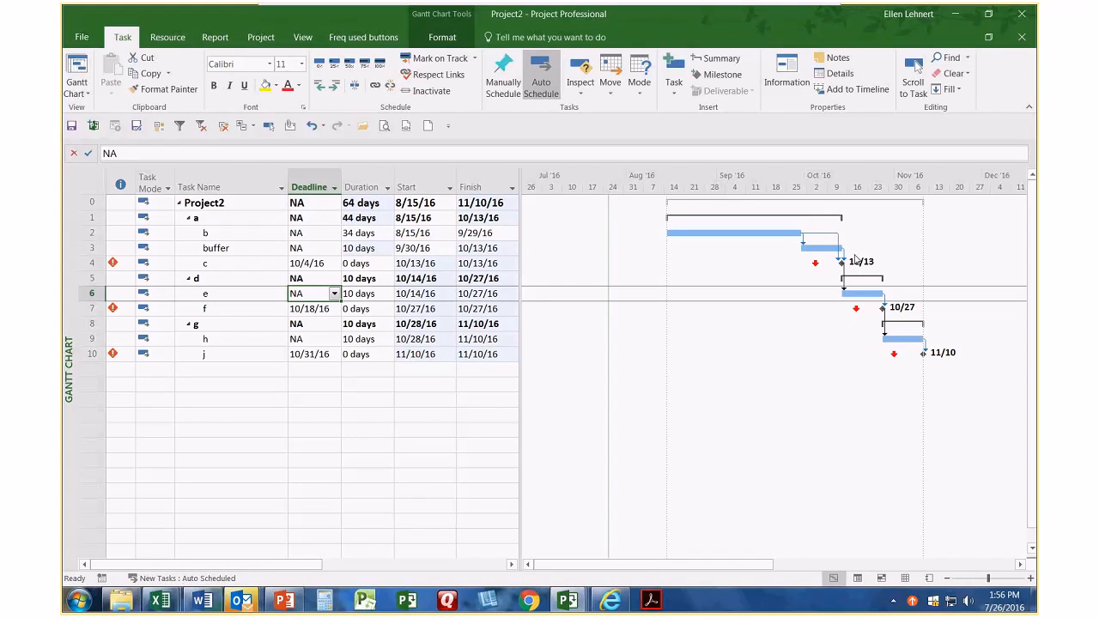
- Delete the direct dependency link from task b to milestone c
{"action": "double_click", "coordinate": [821, 233]}
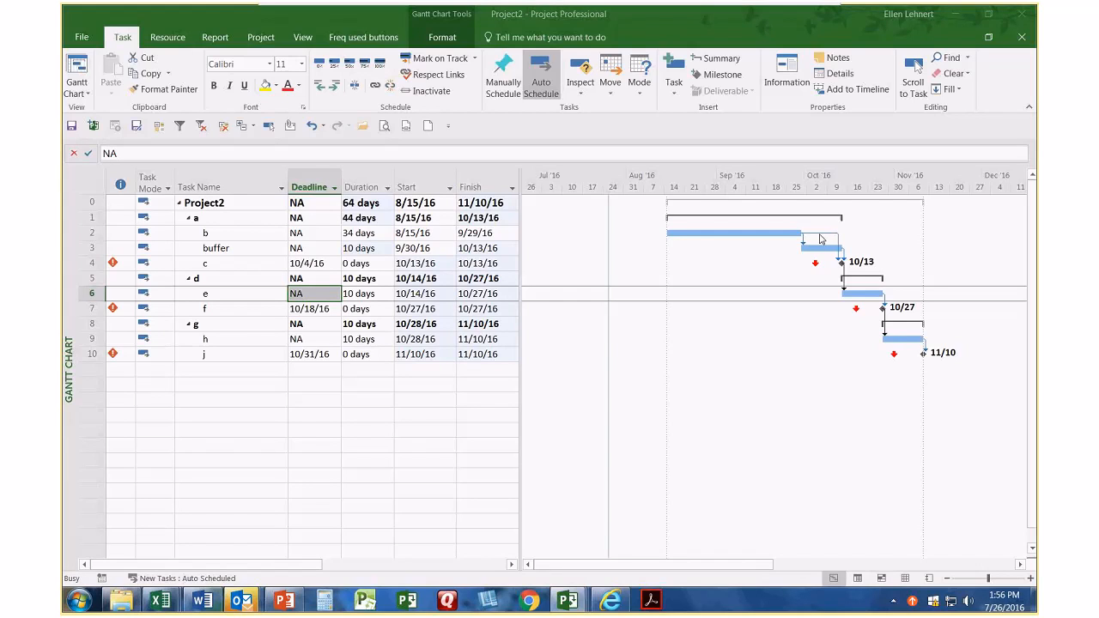
{"action": "left_click", "coordinate": [493, 334]}
{"action": "left_click", "coordinate": [352, 294]}
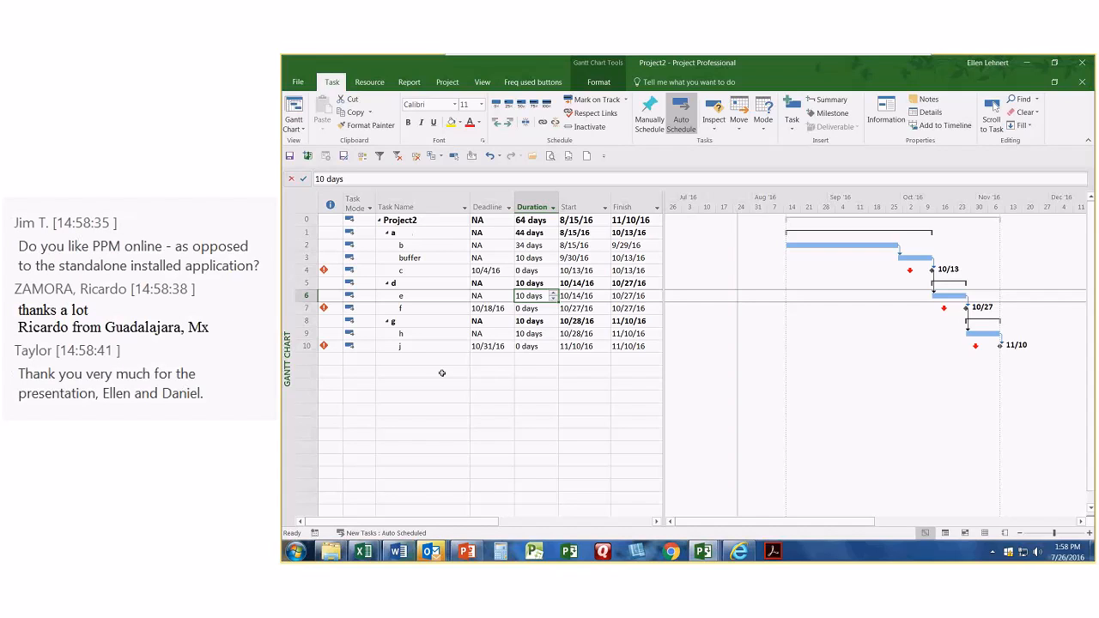
- Narrow the Task Name column to bring the Predecessors column into view
{"action": "left_click_drag", "start_coordinate": [470, 199], "coordinate": [439, 199]}
{"action": "left_click", "coordinate": [552, 311]}
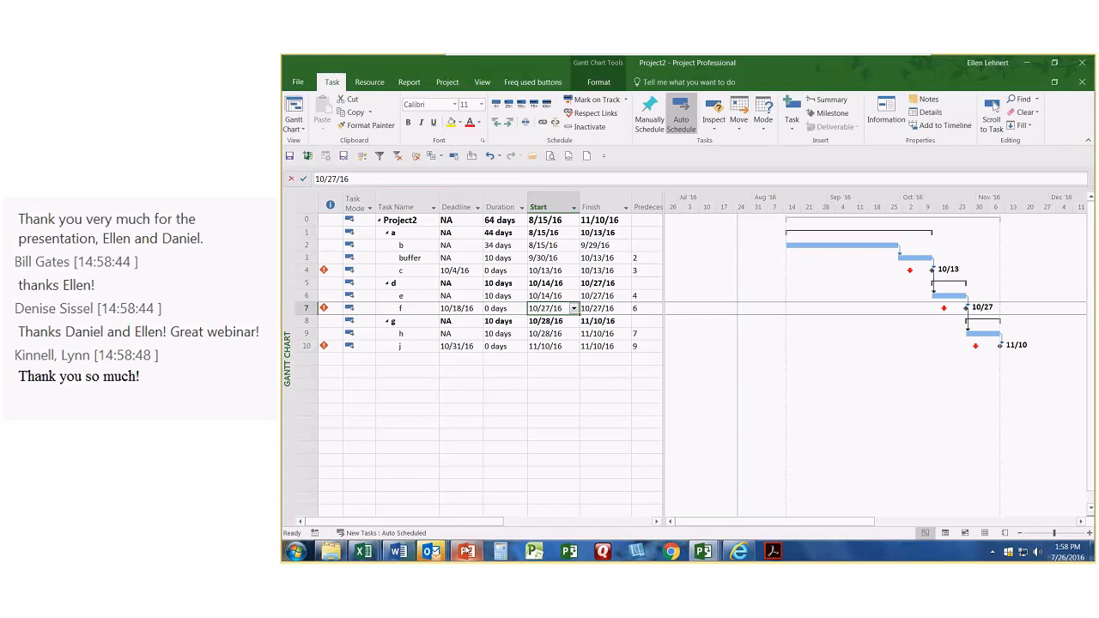
- Switch to the MSP Tips and Tricks.pptx presentation in PowerPoint, show slide 5 and select the contact e-mail address in its title
{"action": "left_click", "coordinate": [466, 552]}
{"action": "left_click", "coordinate": [340, 354]}
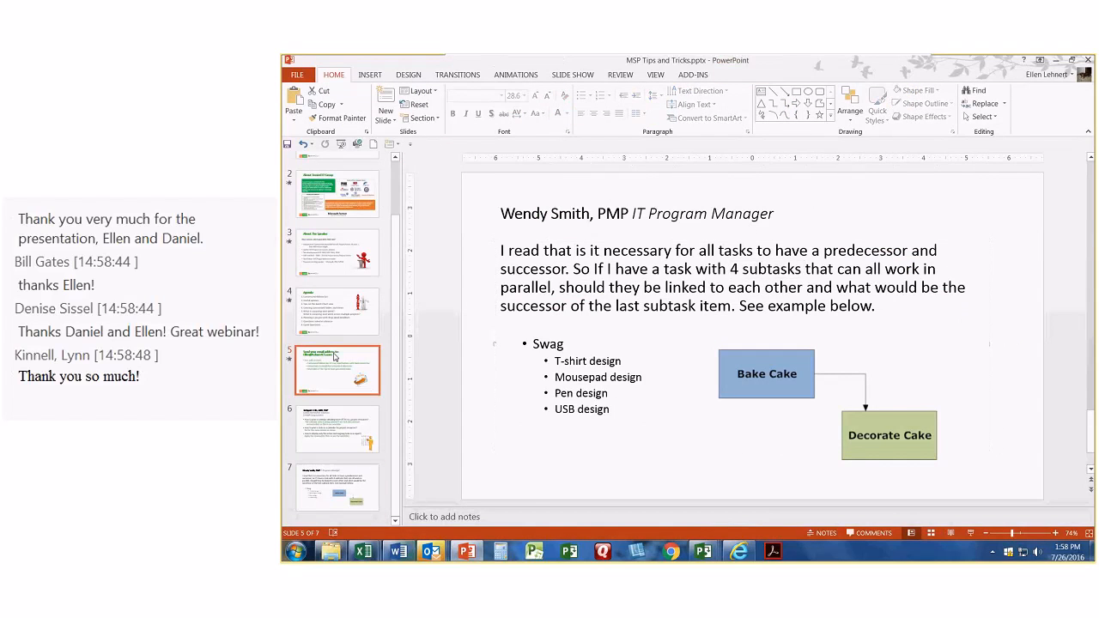
{"action": "left_click_drag", "start_coordinate": [507, 225], "coordinate": [716, 225]}
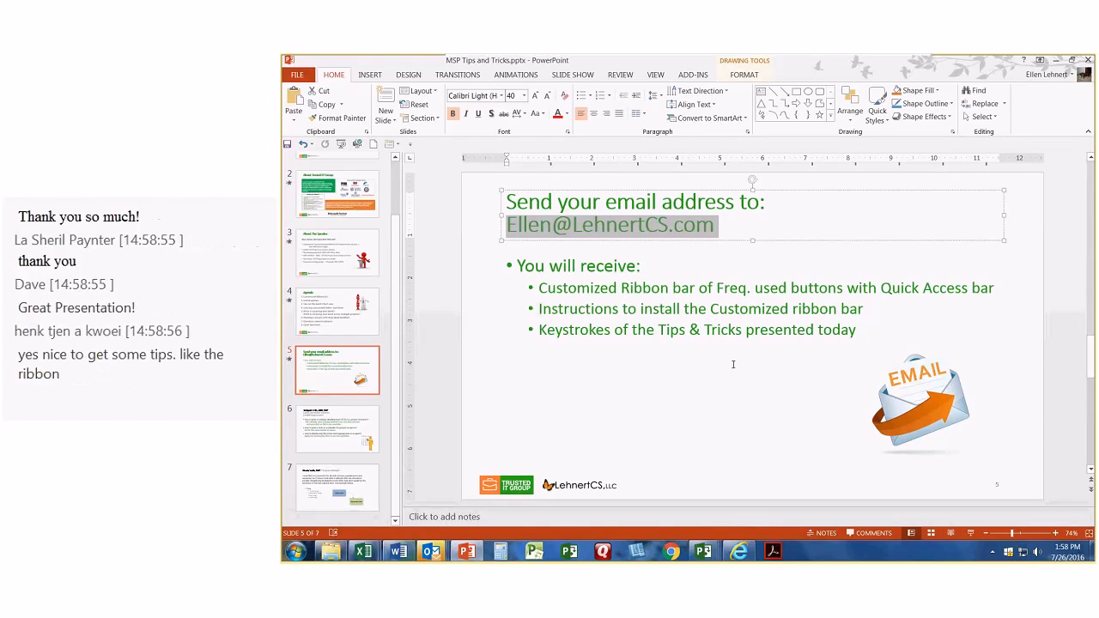